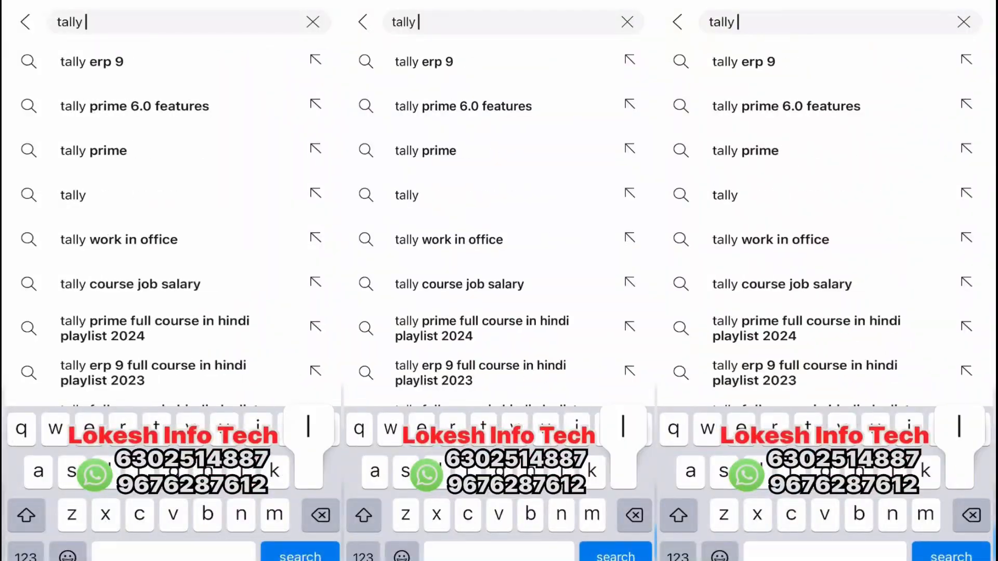
{"action": "key", "text": "Return"}
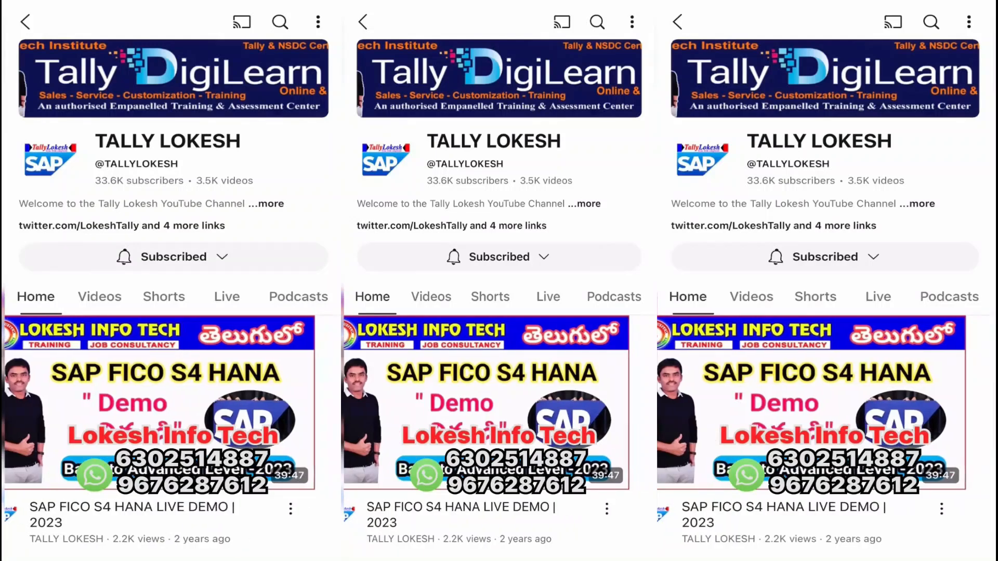
{"action": "scroll", "coordinate": [499, 312], "scroll_direction": "down", "scroll_amount": 10}
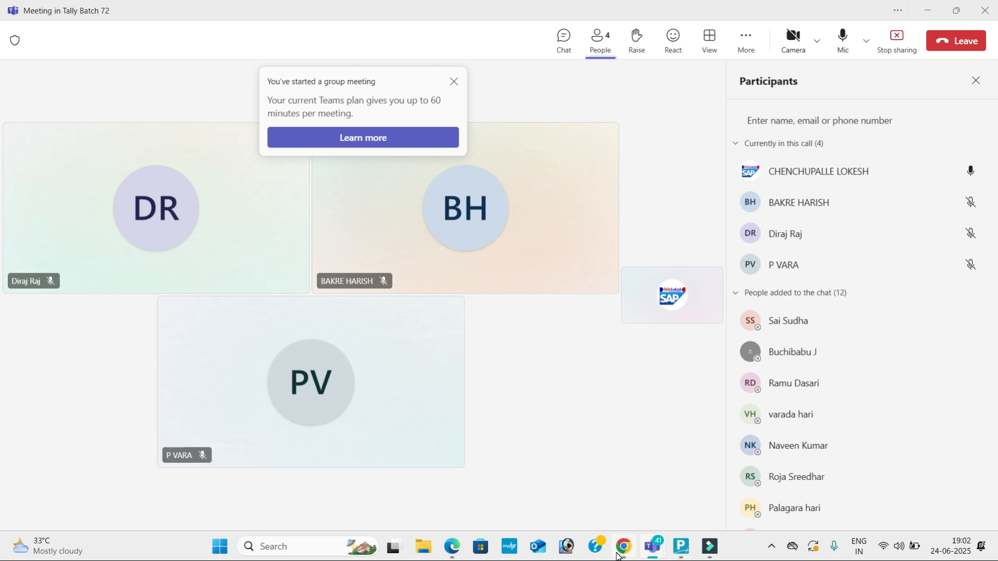
Step: Switch to Chrome and look through the latest uploads on the YouTube channel's Videos page
{"action": "mouse_move", "coordinate": [625, 546]}
{"action": "left_click", "coordinate": [634, 499]}
{"action": "scroll", "coordinate": [567, 379], "scroll_direction": "down", "scroll_amount": 5}
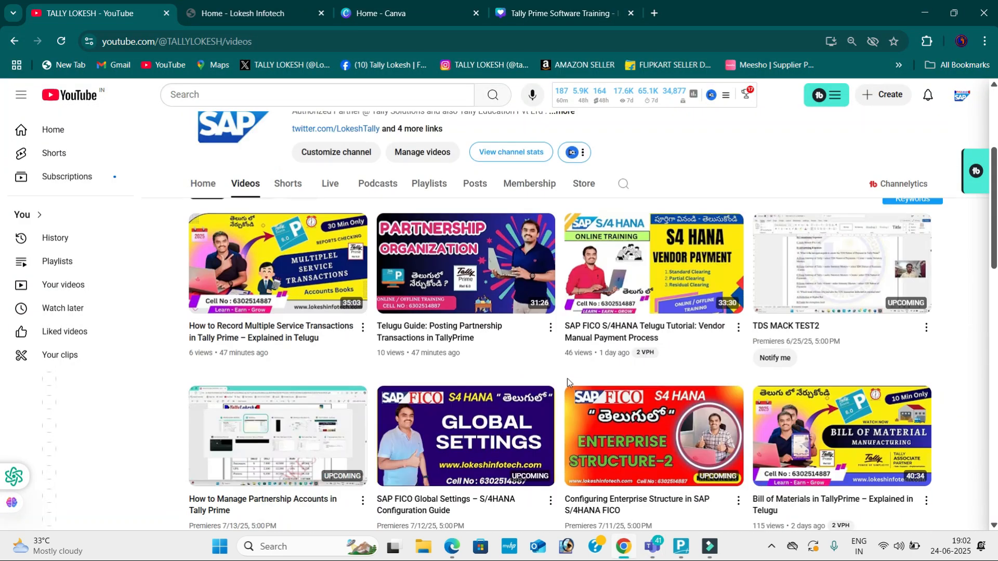
{"action": "mouse_move", "coordinate": [591, 359]}
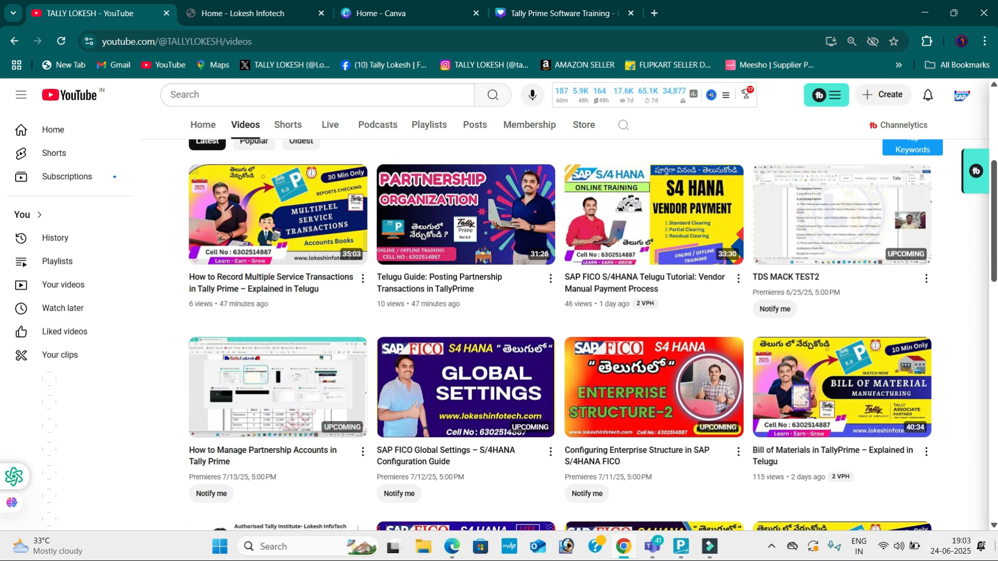
{"action": "scroll", "coordinate": [409, 227], "scroll_direction": "down", "scroll_amount": 3}
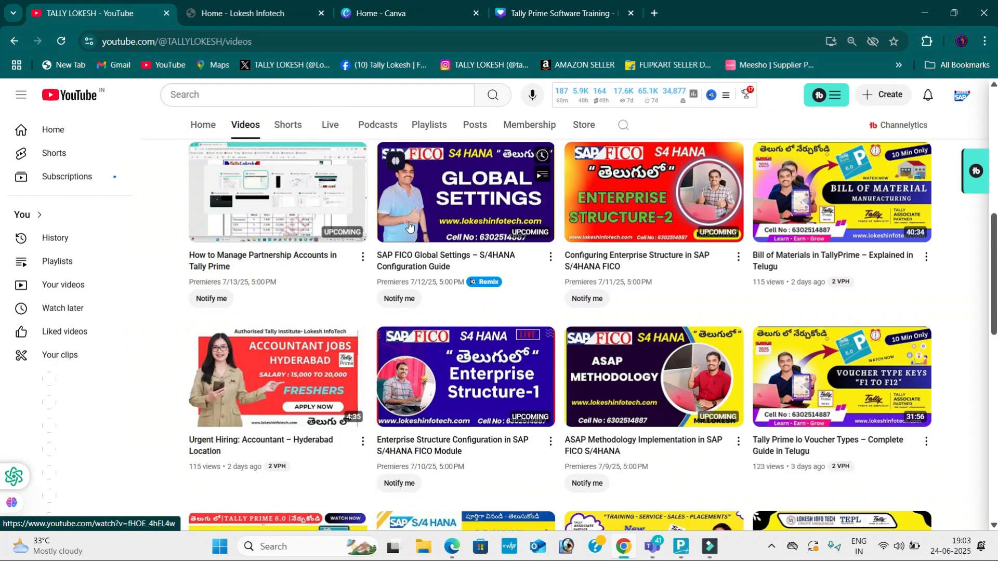
{"action": "scroll", "coordinate": [409, 227], "scroll_direction": "up", "scroll_amount": 10}
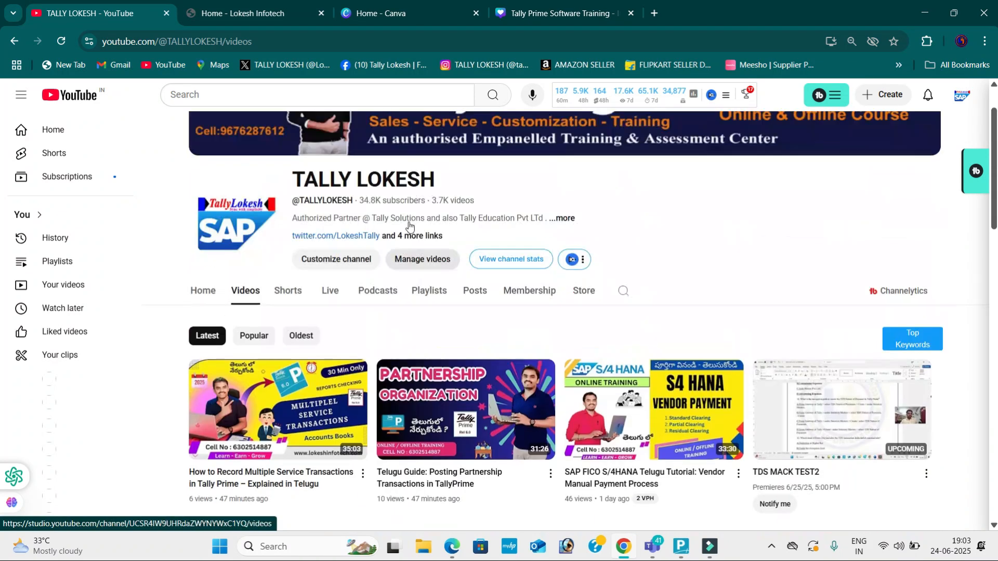
Step: Switch to TallyPrime and open the creation form for a new company from the company list
{"action": "left_click", "coordinate": [681, 546]}
{"action": "key", "text": "Up"}
{"action": "key", "text": "Up"}
{"action": "key", "text": "Up"}
{"action": "key", "text": "Up"}
{"action": "key", "text": "Up"}
{"action": "key", "text": "Up"}
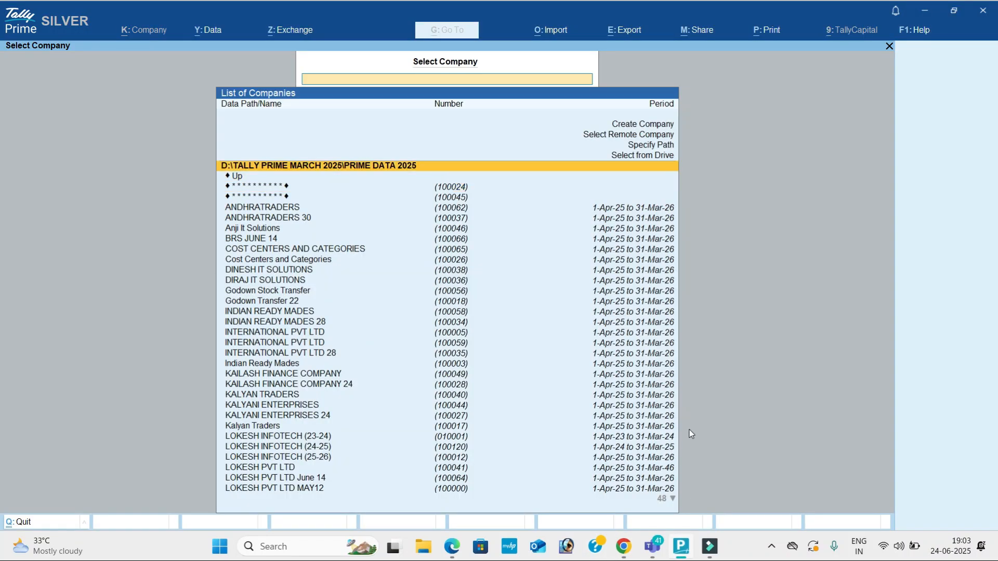
{"action": "key", "text": "Return"}
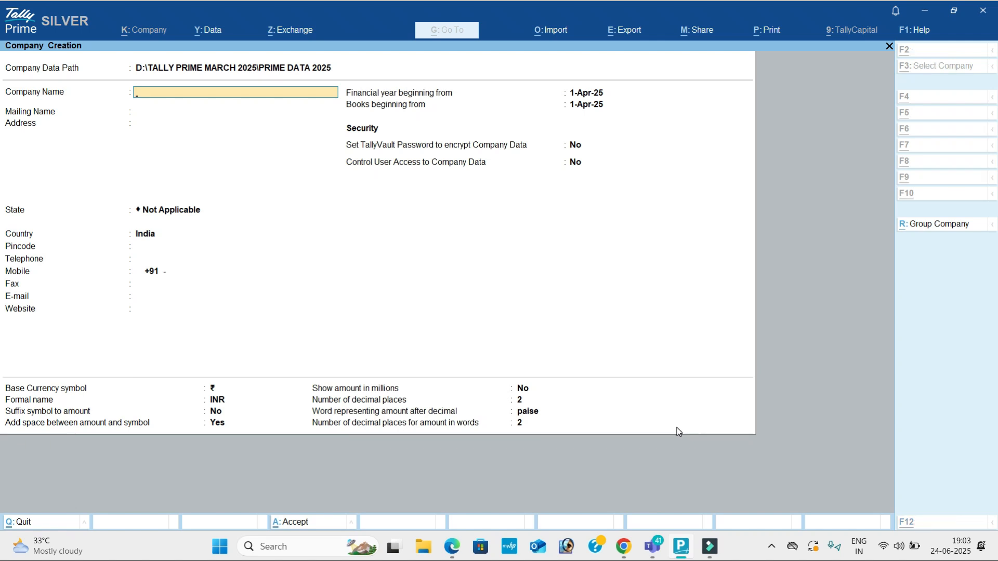
Step: Switch to the course material PDF and examine transaction 1 of Module 3 (Manufacturing Companies), marking "Equity Share Capital"
{"action": "key", "text": "alt+Tab"}
{"action": "key", "text": "alt+Tab"}
{"action": "key", "text": "alt+Tab"}
{"action": "key", "text": "alt+Tab"}
{"action": "key", "text": "alt+Tab"}
{"action": "scroll", "coordinate": [700, 429], "scroll_direction": "up", "scroll_amount": 5}
{"action": "scroll", "coordinate": [701, 429], "scroll_direction": "down", "scroll_amount": 5}
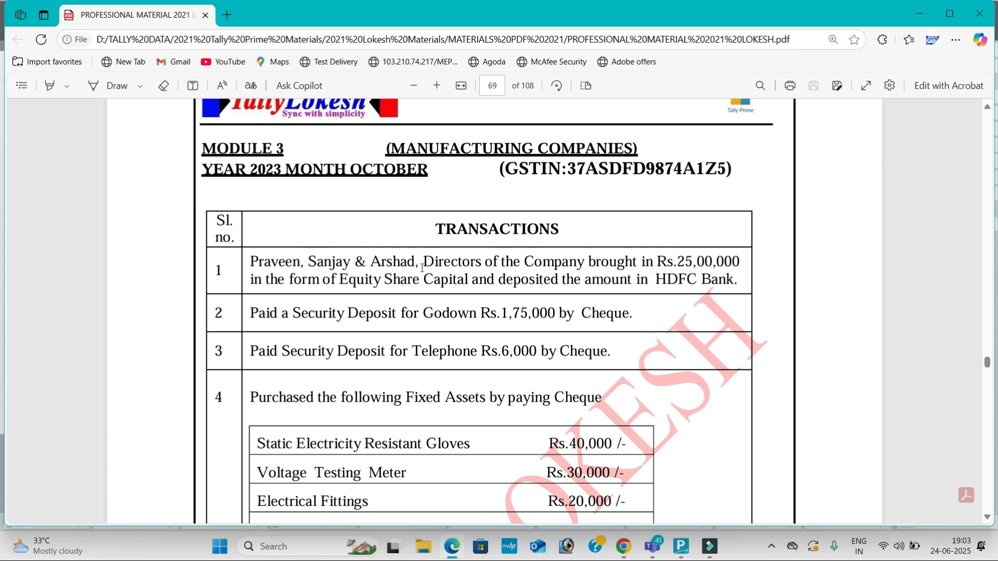
{"action": "left_click_drag", "start_coordinate": [339, 280], "coordinate": [469, 282]}
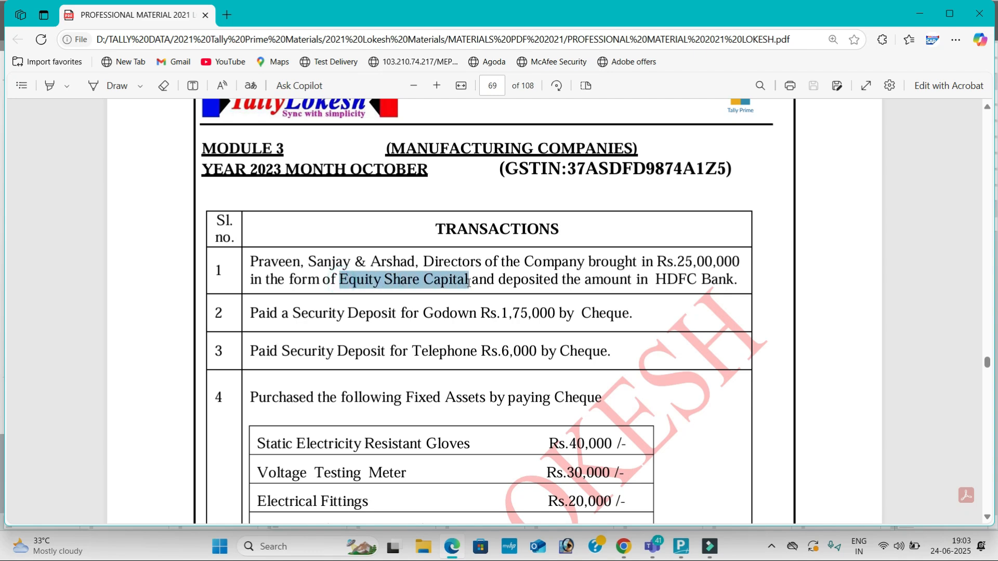
Step: Return to TallyPrime and create the company "Manufacturing Company June 24" with the state Andhra Pradesh
{"action": "key", "text": "alt+Tab"}
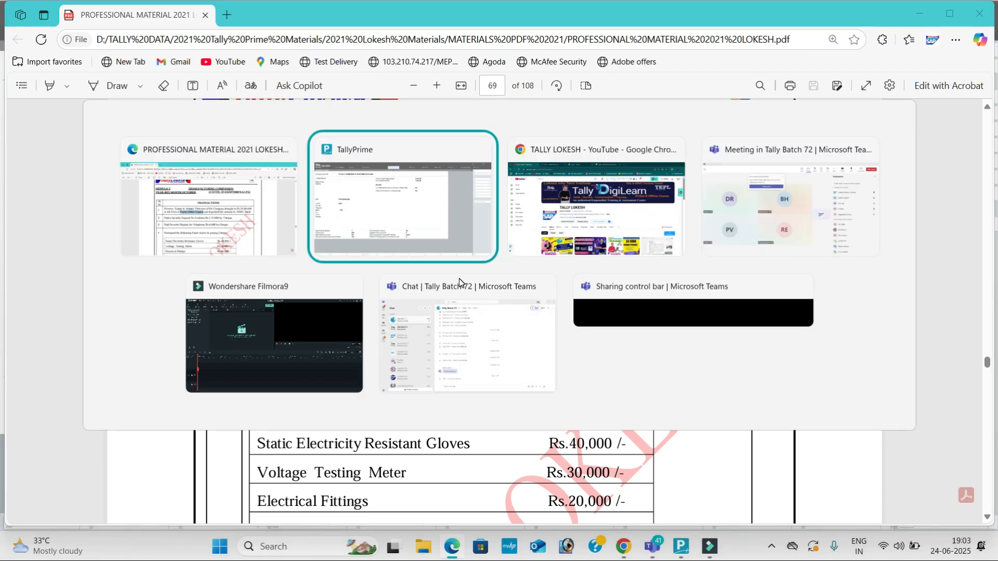
{"action": "type", "text": "Manufacturin"}
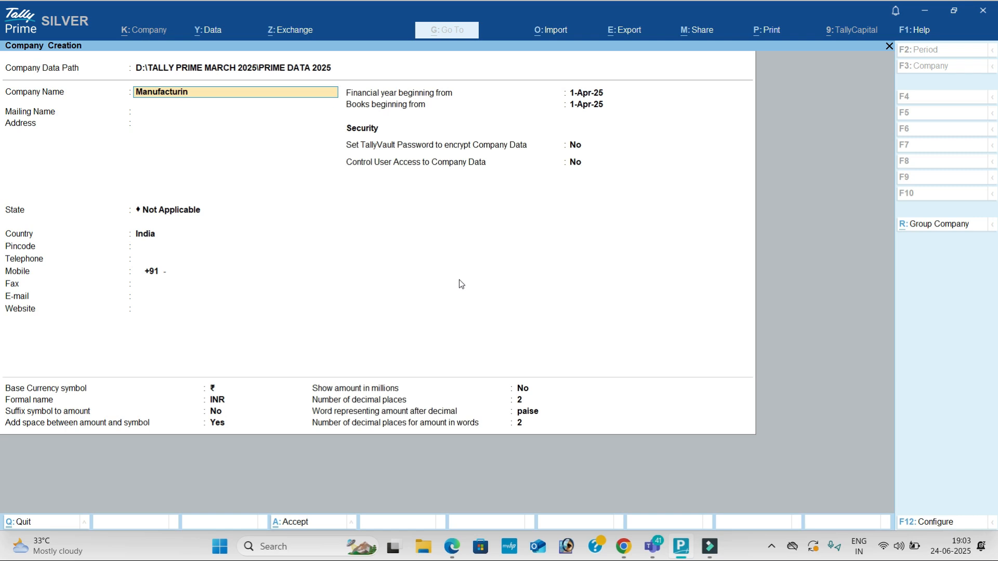
{"action": "type", "text": "g Company June 24"}
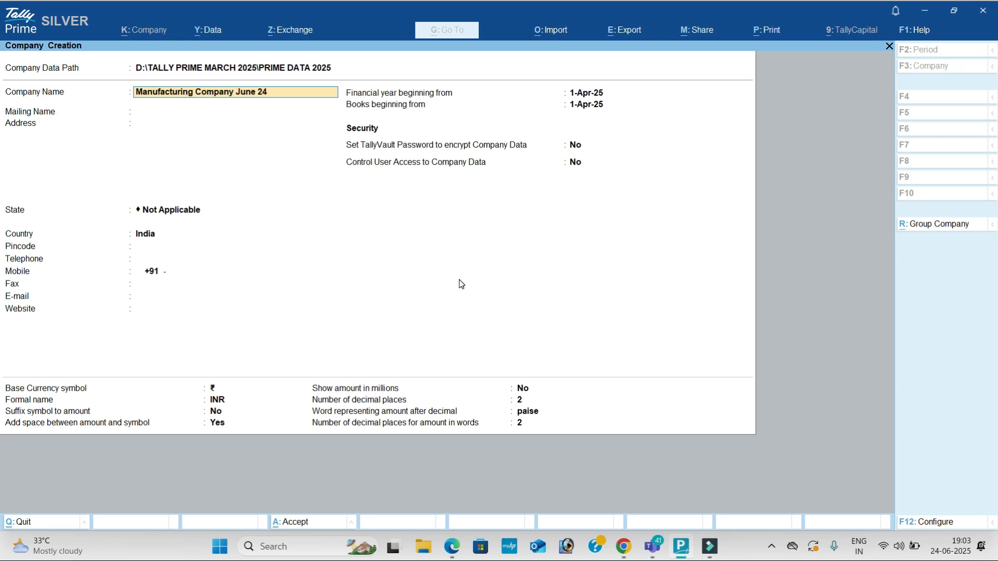
{"action": "key", "text": "Return"}
{"action": "key", "text": "Return"}
{"action": "key", "text": "Return"}
{"action": "key", "text": "Down"}
{"action": "key", "text": "Down"}
{"action": "key", "text": "Return"}
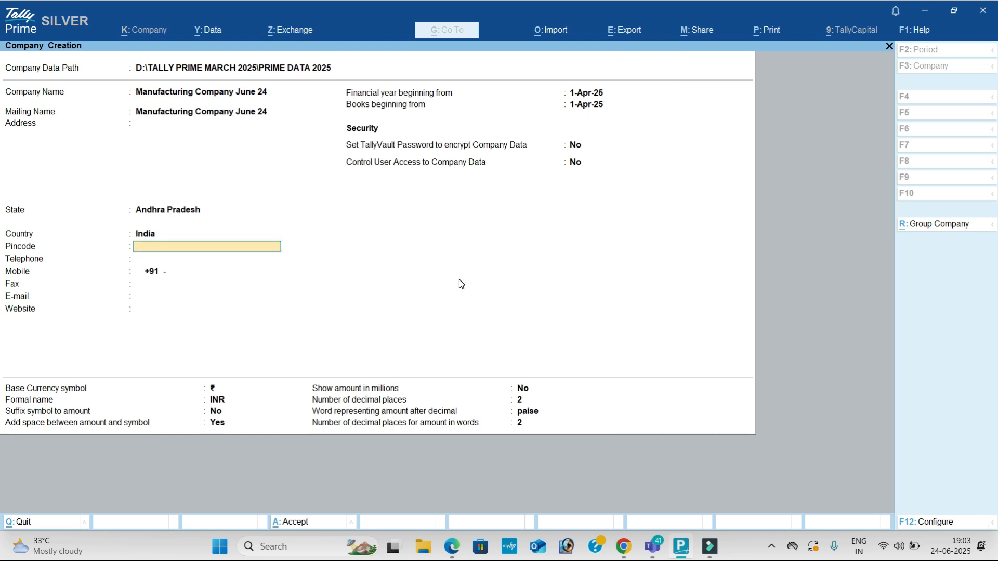
{"action": "key", "text": "ctrl+a"}
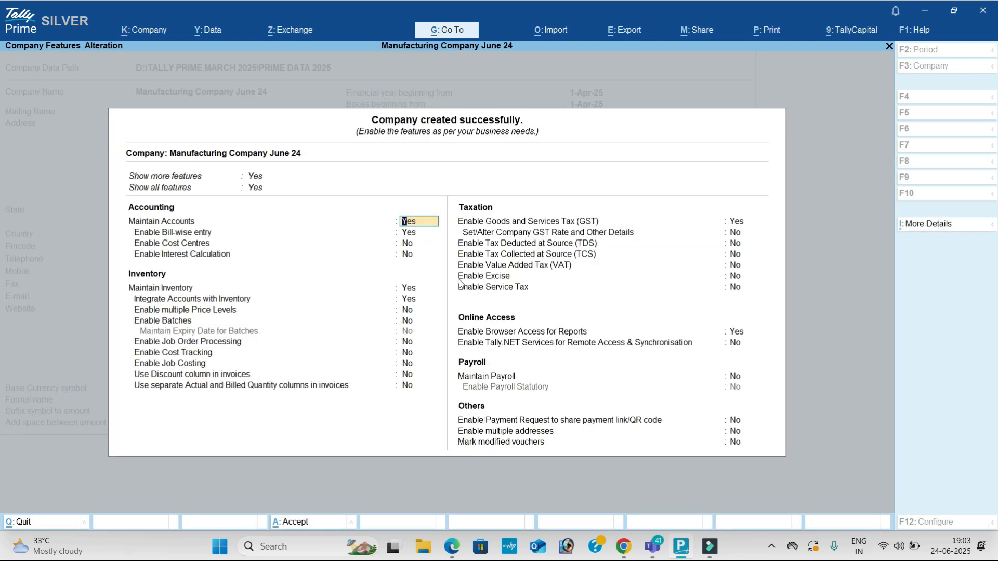
Step: Disable bill-wise entry in the new company's features and keep the remaining accounting and inventory settings as they are
{"action": "key", "text": "Return"}
{"action": "key", "text": "n"}
{"action": "key", "text": "Return"}
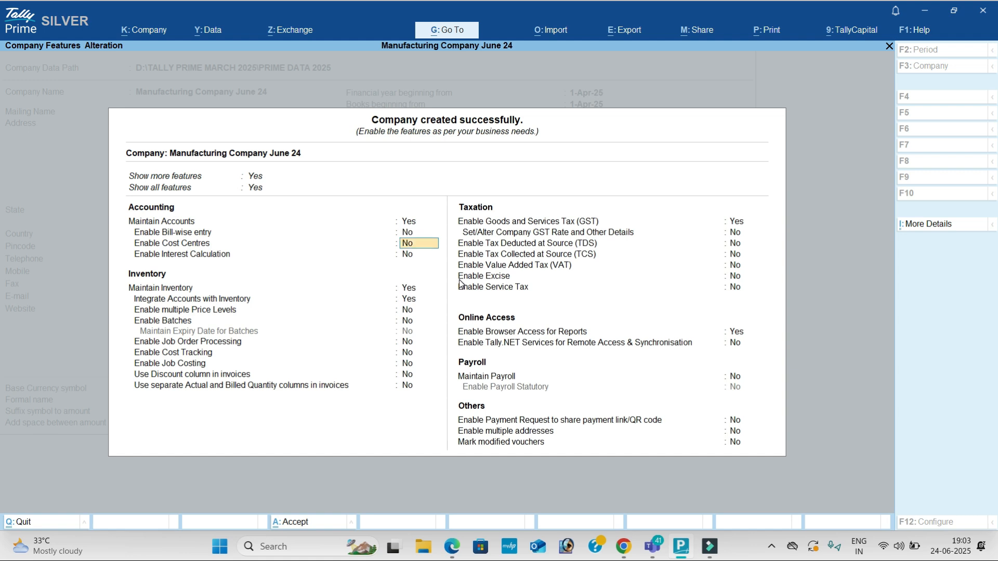
{"action": "key", "text": "Return"}
{"action": "key", "text": "Return"}
{"action": "key", "text": "Return"}
{"action": "key", "text": "Return"}
{"action": "key", "text": "Return"}
{"action": "key", "text": "Return"}
{"action": "key", "text": "Return"}
{"action": "key", "text": "Return"}
{"action": "key", "text": "Return"}
{"action": "key", "text": "Return"}
{"action": "key", "text": "Return"}
{"action": "key", "text": "Return"}
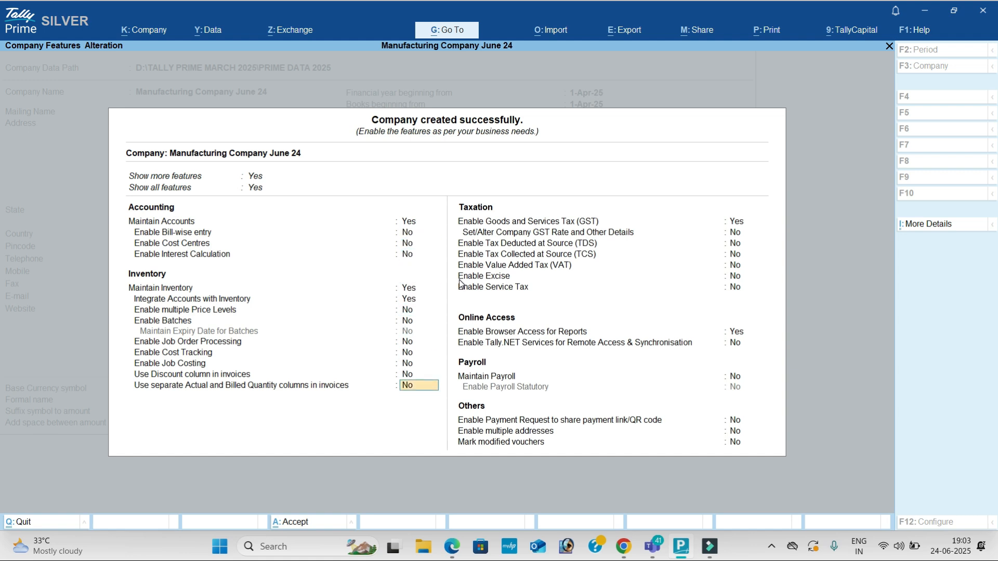
Step: Copy the GSTIN from the PDF's Module 3 heading into the company's GST registration details and save the company features
{"action": "key", "text": "Return"}
{"action": "key", "text": "Return"}
{"action": "key", "text": "Return"}
{"action": "key", "text": "alt+Tab"}
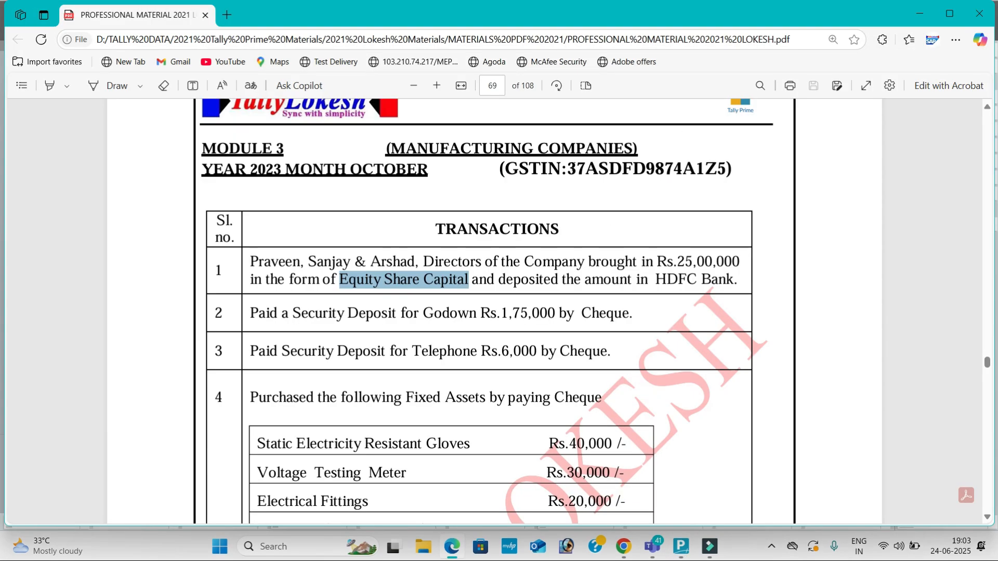
{"action": "left_click_drag", "start_coordinate": [568, 168], "coordinate": [726, 166]}
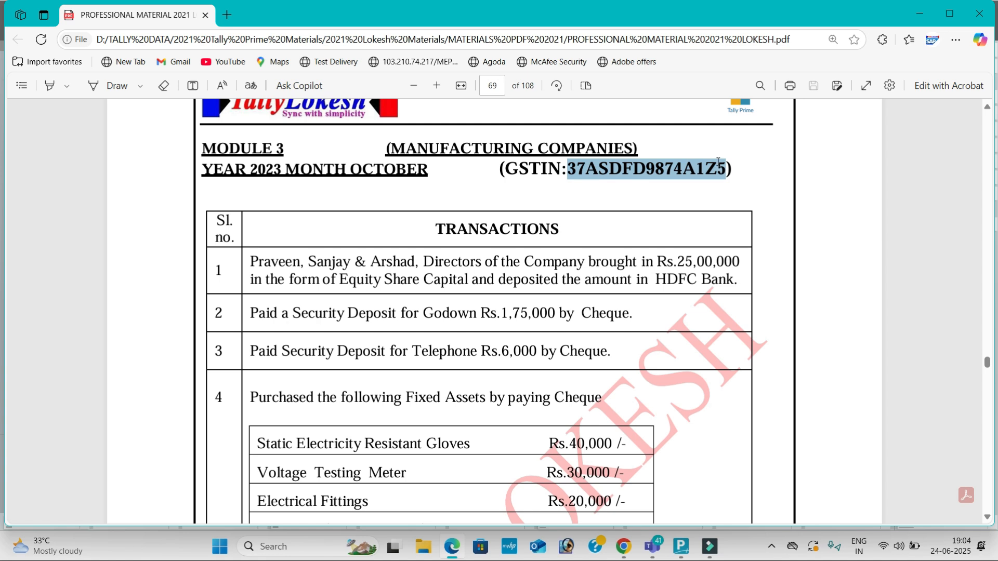
{"action": "key", "text": "ctrl+c"}
{"action": "key", "text": "alt+Tab"}
{"action": "key", "text": "ctrl+alt+v"}
{"action": "key", "text": "Return"}
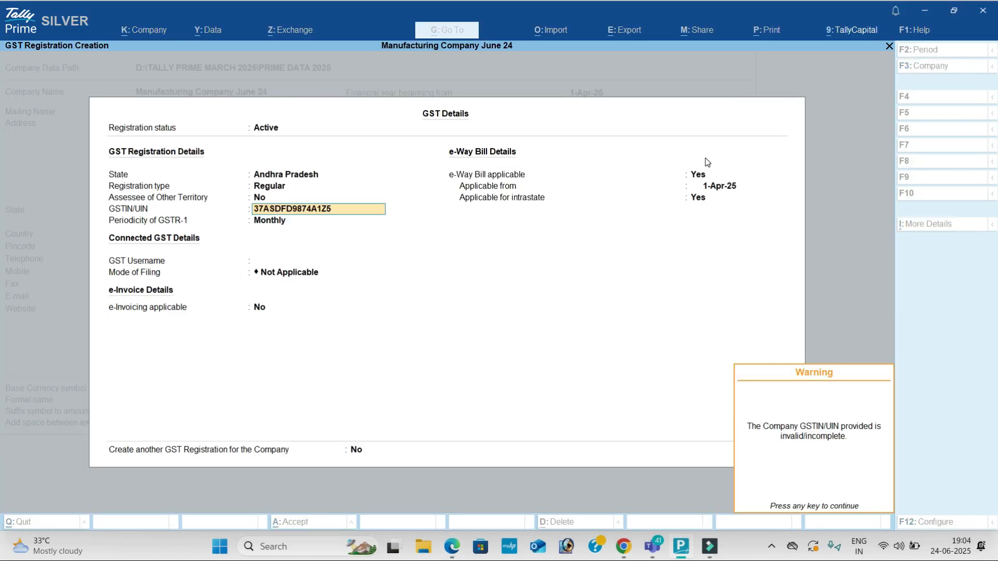
{"action": "key", "text": "Return"}
{"action": "key", "text": "ctrl+a"}
{"action": "key", "text": "ctrl+a"}
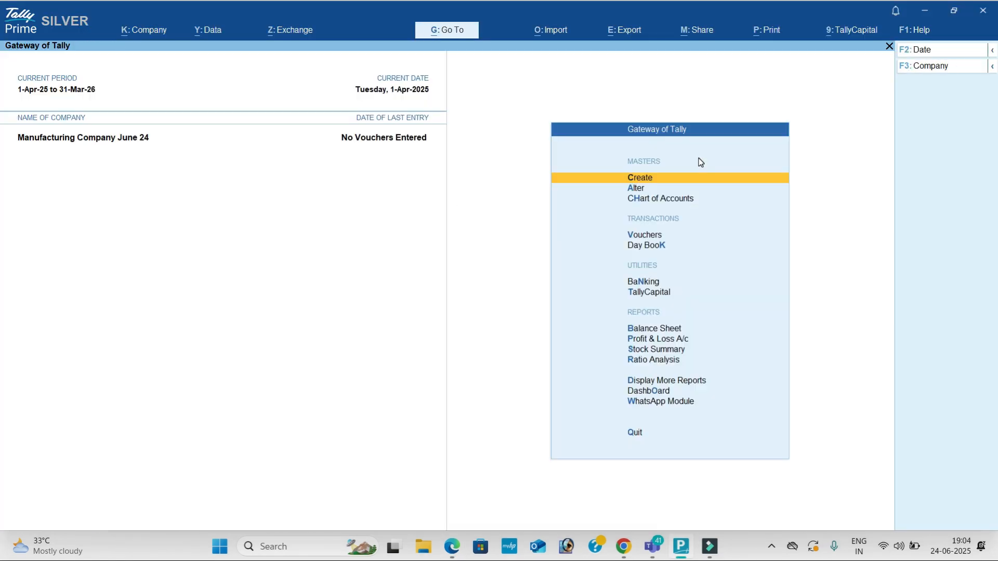
Step: Start a Receipt voucher and set its date to 1-10
{"action": "key", "text": "Down"}
{"action": "key", "text": "Down"}
{"action": "key", "text": "Down"}
{"action": "key", "text": "Return"}
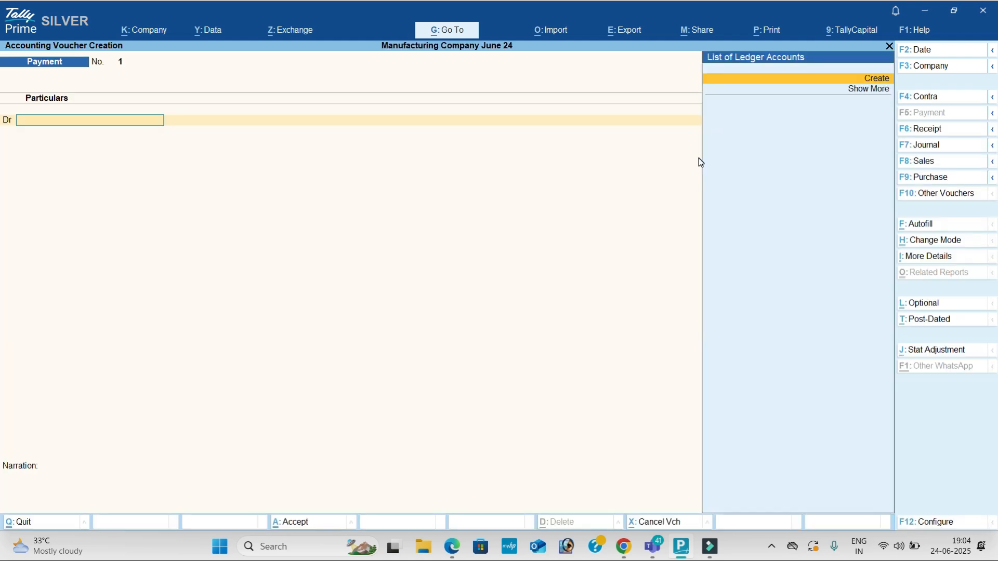
{"action": "left_click", "coordinate": [947, 130]}
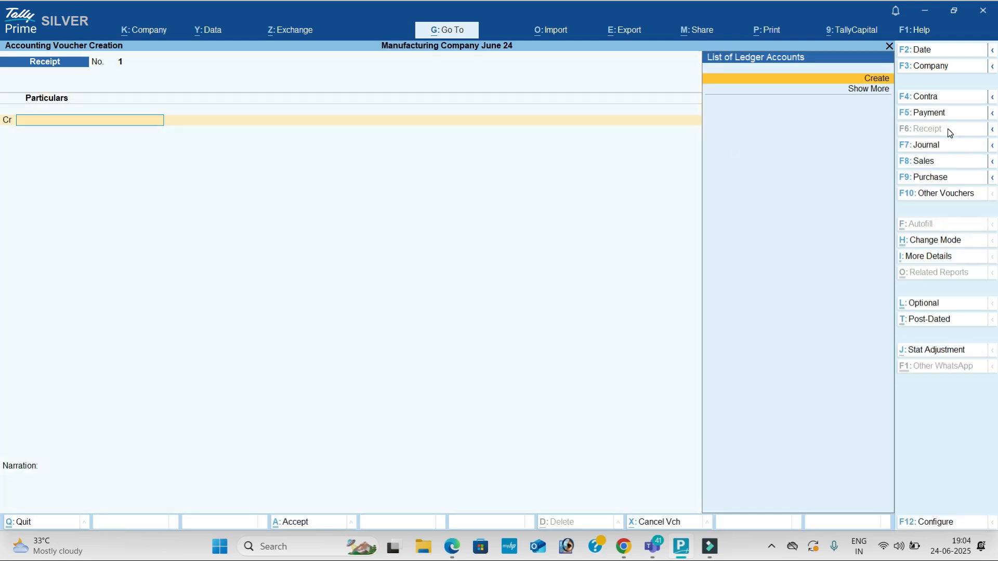
{"action": "left_click", "coordinate": [927, 51]}
{"action": "type", "text": "1-10"}
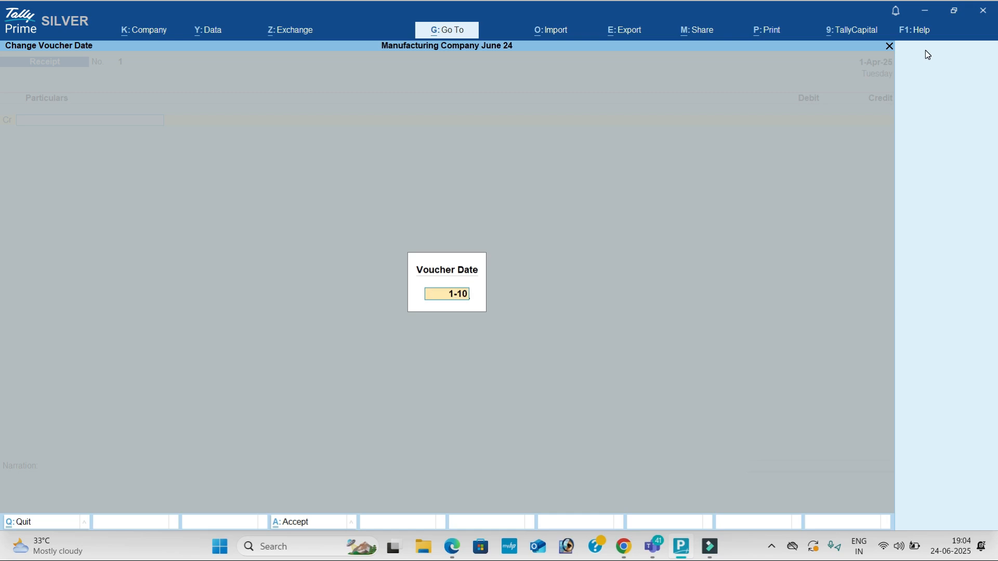
{"action": "key", "text": "Return"}
Step: Check the exercise month and the first transactions in the PDF, and open a new ledger form from the receipt voucher
{"action": "key", "text": "alt+Tab"}
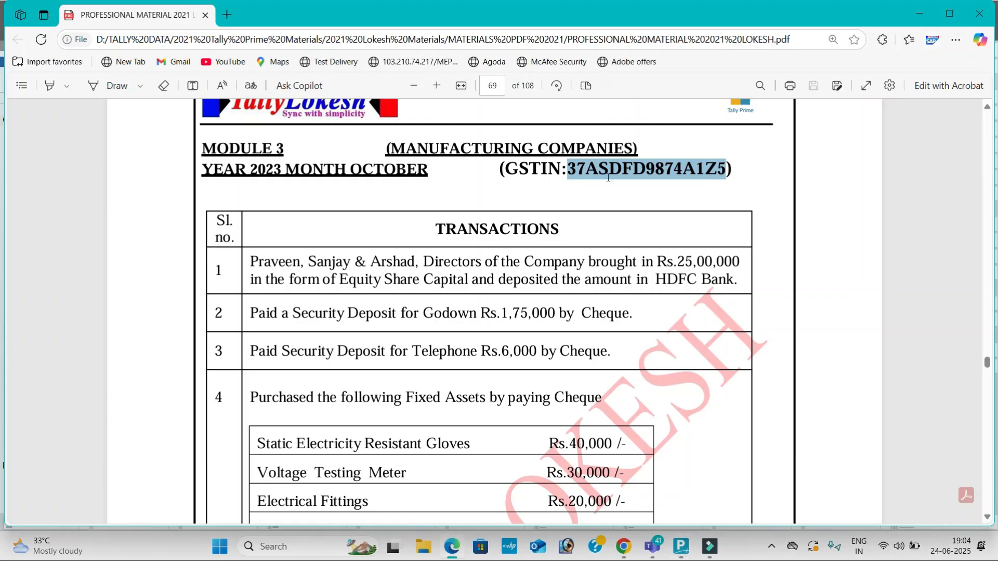
{"action": "left_click_drag", "start_coordinate": [202, 169], "coordinate": [424, 179]}
{"action": "scroll", "coordinate": [425, 248], "scroll_direction": "down", "scroll_amount": 3}
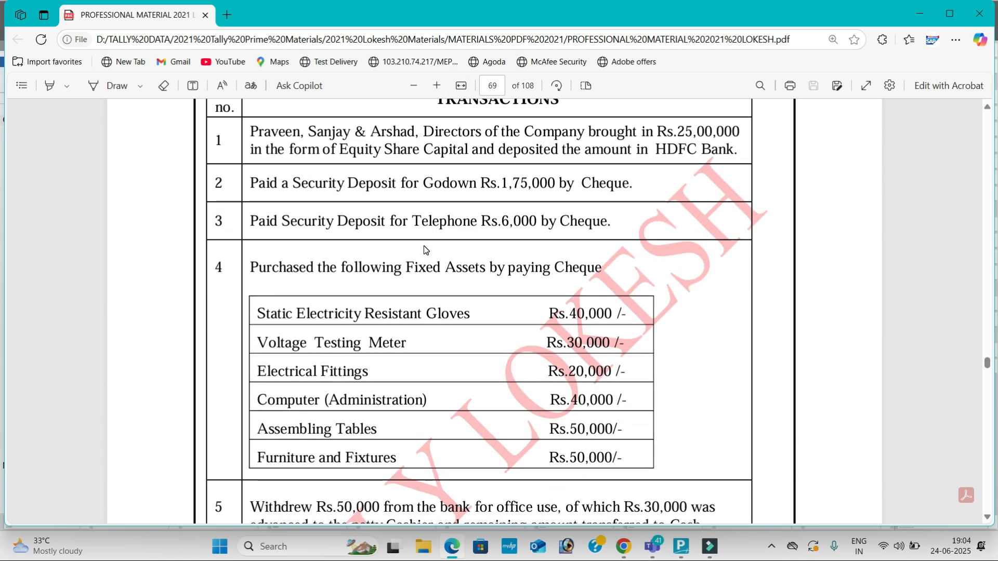
{"action": "key", "text": "alt+Tab"}
{"action": "key", "text": "alt+c"}
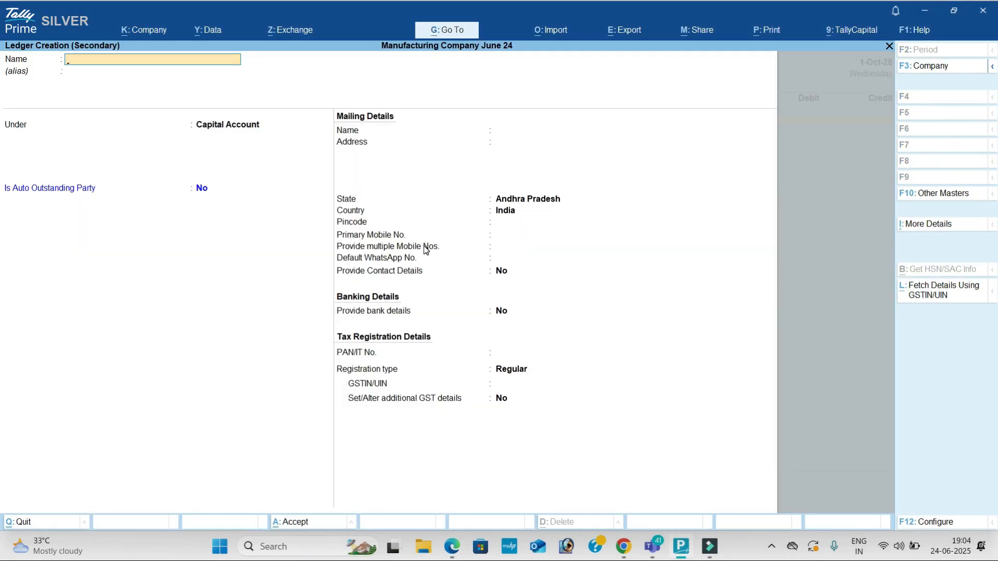
{"action": "key", "text": "ctrl+v"}
{"action": "key", "text": "BackSpace"}
{"action": "key", "text": "BackSpace"}
{"action": "key", "text": "BackSpace"}
{"action": "key", "text": "BackSpace"}
{"action": "key", "text": "BackSpace"}
{"action": "key", "text": "BackSpace"}
{"action": "key", "text": "BackSpace"}
{"action": "key", "text": "BackSpace"}
{"action": "key", "text": "BackSpace"}
{"action": "key", "text": "BackSpace"}
{"action": "key", "text": "BackSpace"}
{"action": "key", "text": "BackSpace"}
{"action": "key", "text": "BackSpace"}
{"action": "key", "text": "BackSpace"}
Step: Copy "Equity Share Capital" from transaction 1 in the PDF and create a ledger with that name under Capital Account
{"action": "key", "text": "alt+Tab"}
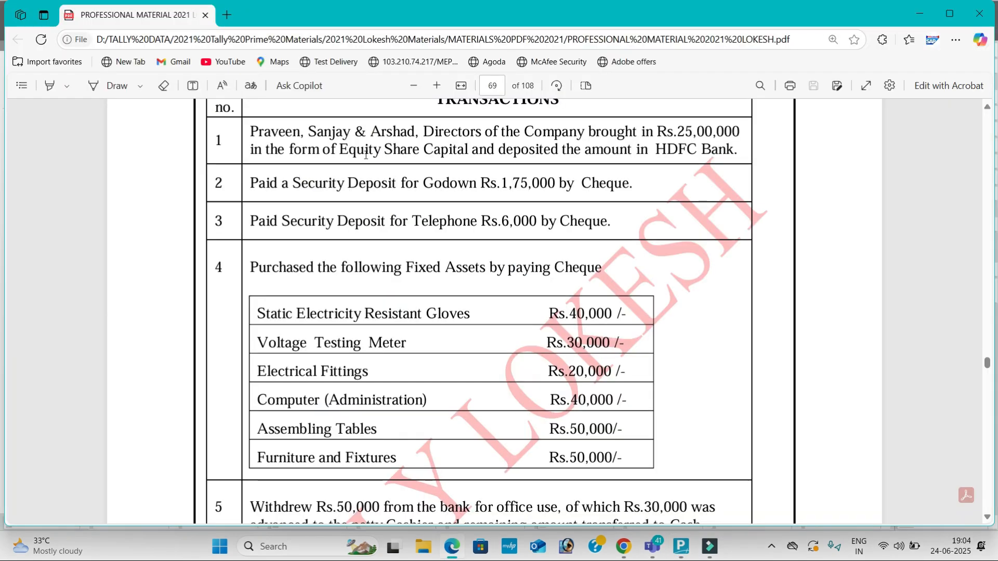
{"action": "triple_click", "coordinate": [365, 154]}
{"action": "left_click", "coordinate": [368, 177]}
{"action": "left_click_drag", "start_coordinate": [338, 155], "coordinate": [465, 162]}
{"action": "key", "text": "alt+Tab"}
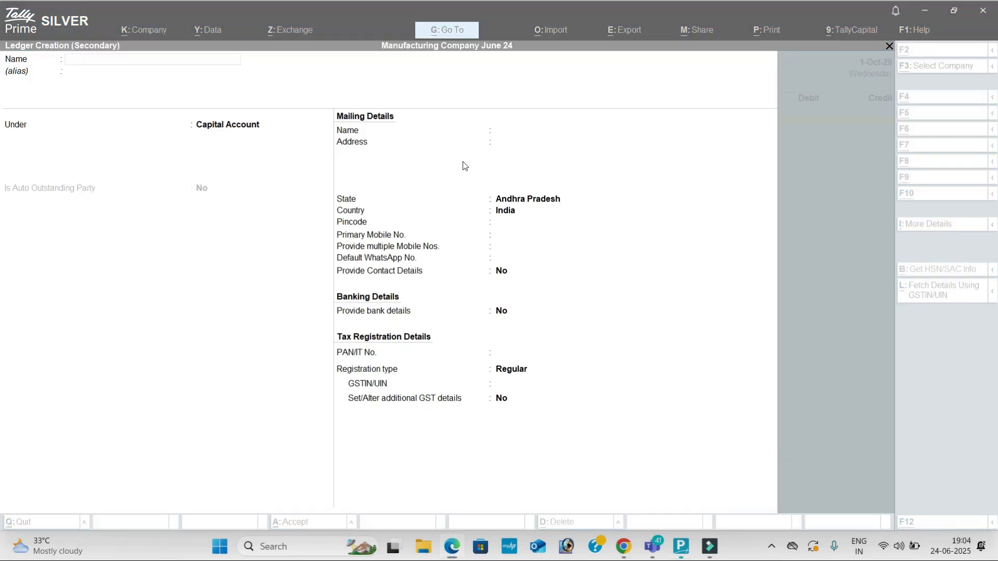
{"action": "key", "text": "ctrl+alt+v"}
{"action": "key", "text": "Return"}
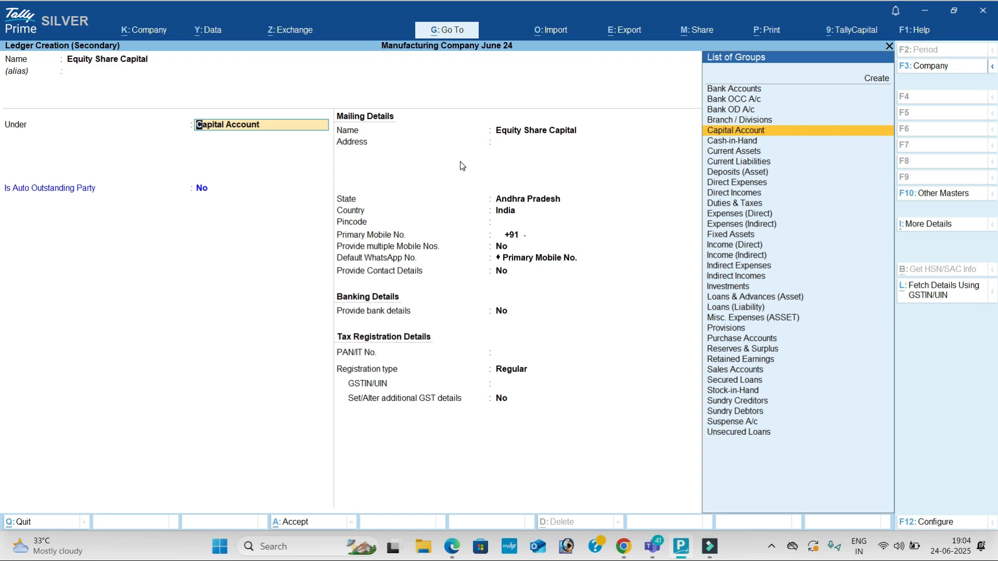
{"action": "key", "text": "ctrl+a"}
Step: Credit Equity Share Capital with 25,00,000 in the receipt voucher, as given in transaction 1 of the PDF
{"action": "key", "text": "alt+Tab"}
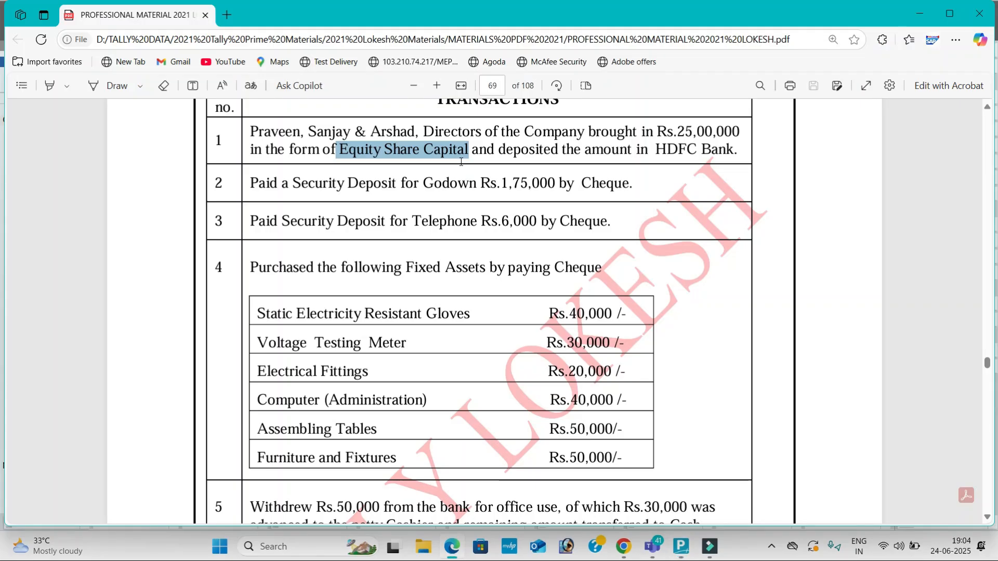
{"action": "key", "text": "alt+Tab"}
{"action": "type", "text": "2"}
{"action": "type", "text": "5,00,00"}
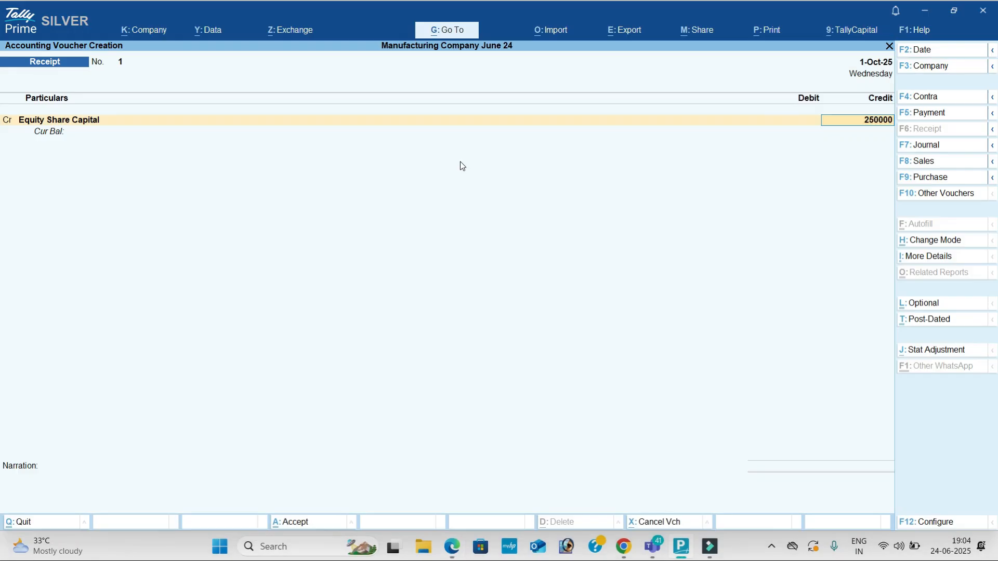
{"action": "type", "text": "0"}
{"action": "key", "text": "Return"}
Step: Open a new ledger form for the receipt's debit line and copy "HDFC Bank" from transaction 1 in the PDF
{"action": "key", "text": "alt+c"}
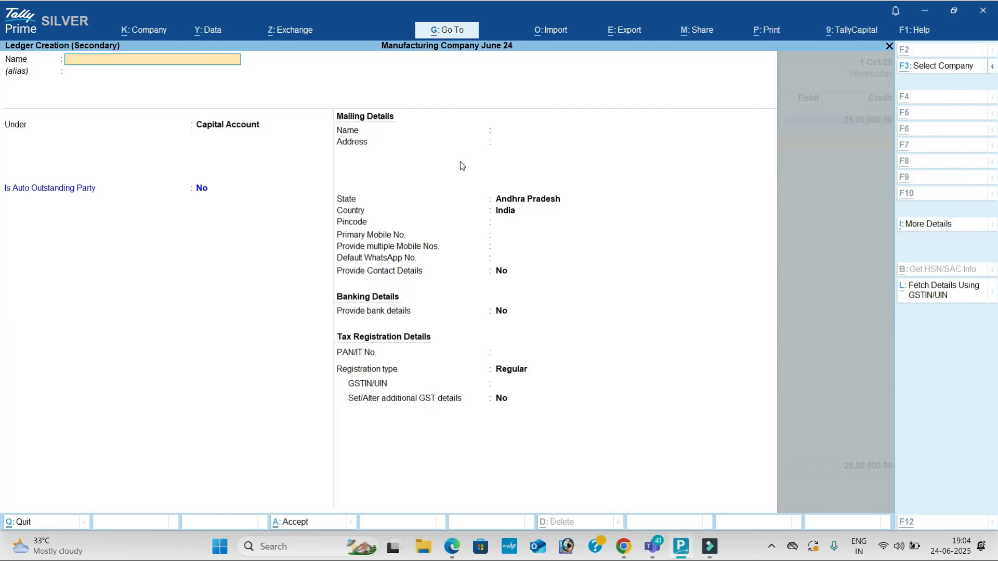
{"action": "key", "text": "alt+Tab"}
{"action": "left_click_drag", "start_coordinate": [654, 138], "coordinate": [733, 151]}
{"action": "left_click", "coordinate": [650, 182]}
{"action": "left_click_drag", "start_coordinate": [659, 152], "coordinate": [733, 151]}
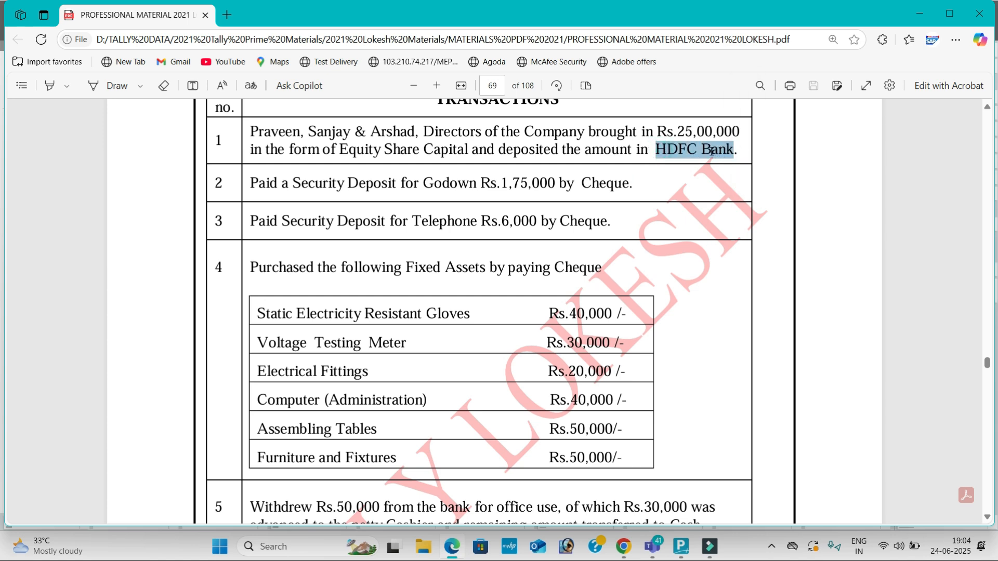
{"action": "key", "text": "ctrl+c"}
Step: Create the ledger HDFC Bank under Bank Accounts and save the receipt voucher with it debited 25,00,000
{"action": "key", "text": "alt+Tab"}
{"action": "key", "text": "ctrl+v"}
{"action": "key", "text": "Return"}
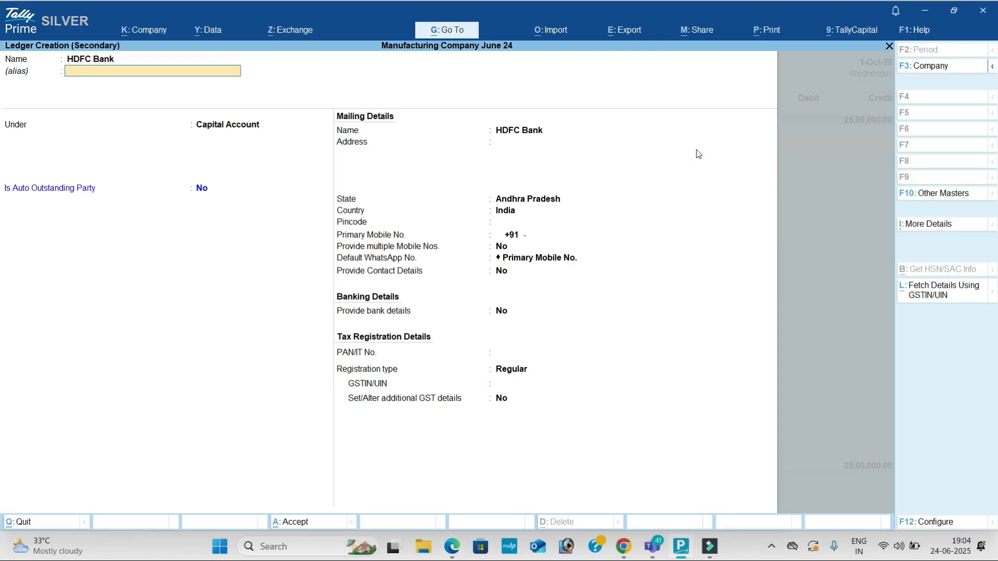
{"action": "key", "text": "Return"}
{"action": "type", "text": "ba"}
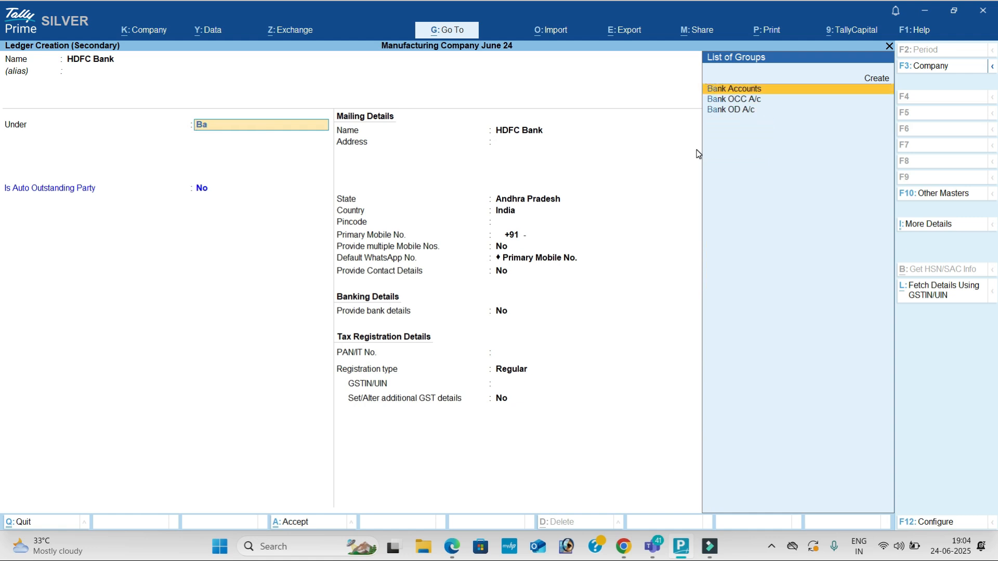
{"action": "key", "text": "Return"}
{"action": "key", "text": "ctrl+a"}
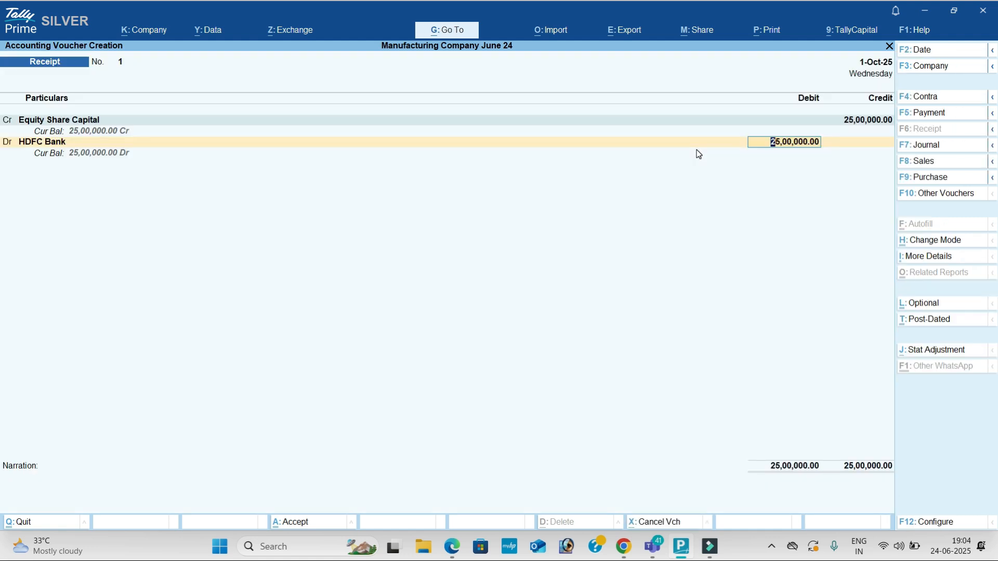
{"action": "key", "text": "ctrl+a"}
Step: Start a Payment voucher for transaction 2 in the PDF and create the ledger Sd Godown under Deposits (Asset)
{"action": "key", "text": "alt+Tab"}
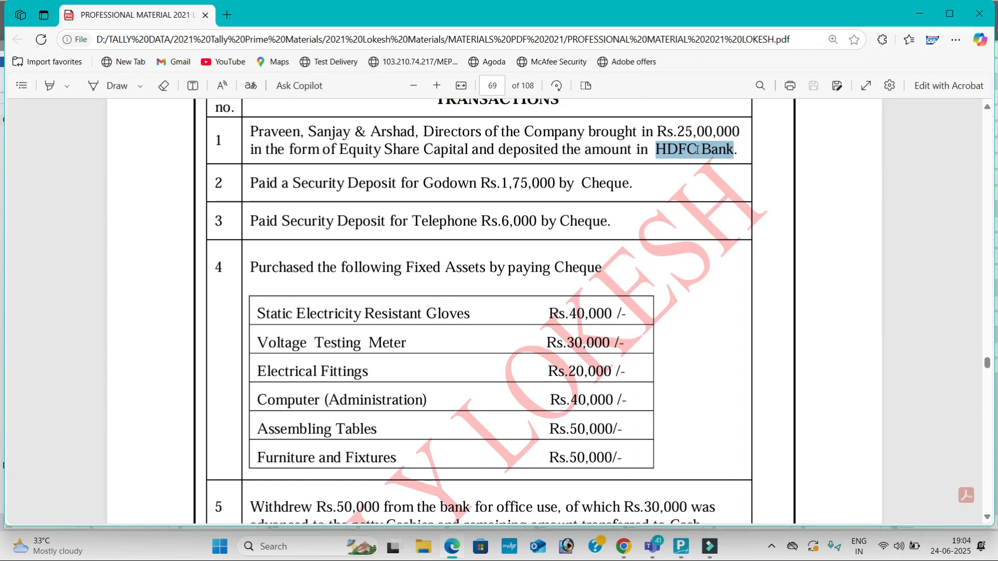
{"action": "key", "text": "alt+Tab"}
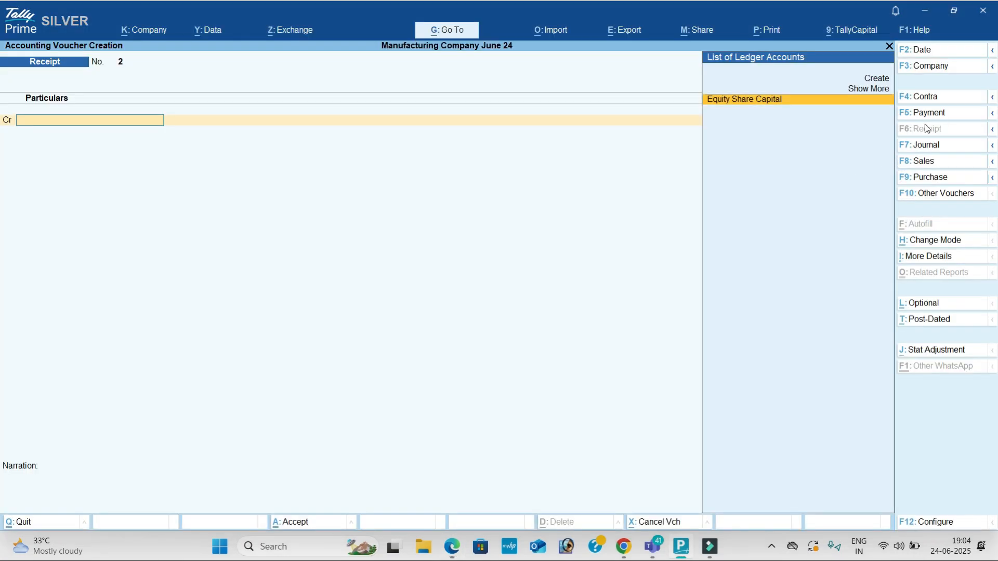
{"action": "left_click", "coordinate": [944, 115]}
{"action": "key", "text": "alt+c"}
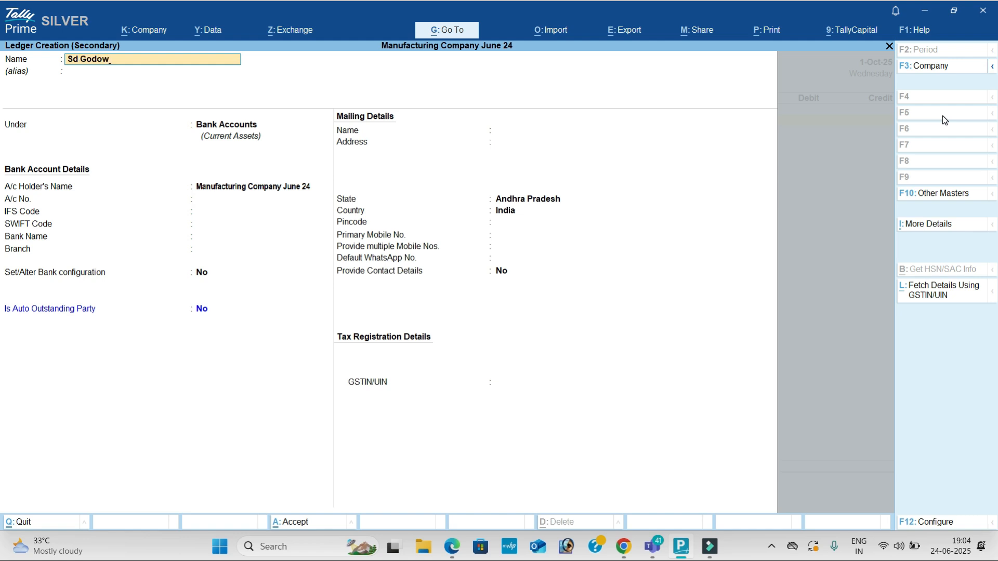
{"action": "key", "text": "Return"}
{"action": "key", "text": "Return"}
{"action": "type", "text": "De"}
{"action": "key", "text": "Return"}
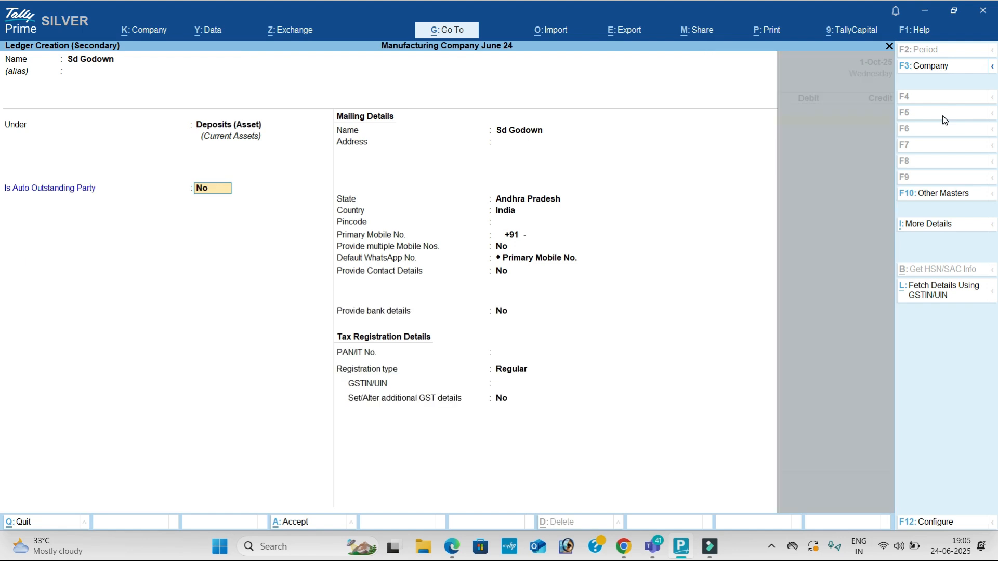
{"action": "key", "text": "Return"}
Step: Debit Sd Godown with 1,75,000 as given in transaction 2, credit HDFC Bank and save the payment voucher
{"action": "key", "text": "alt+Tab"}
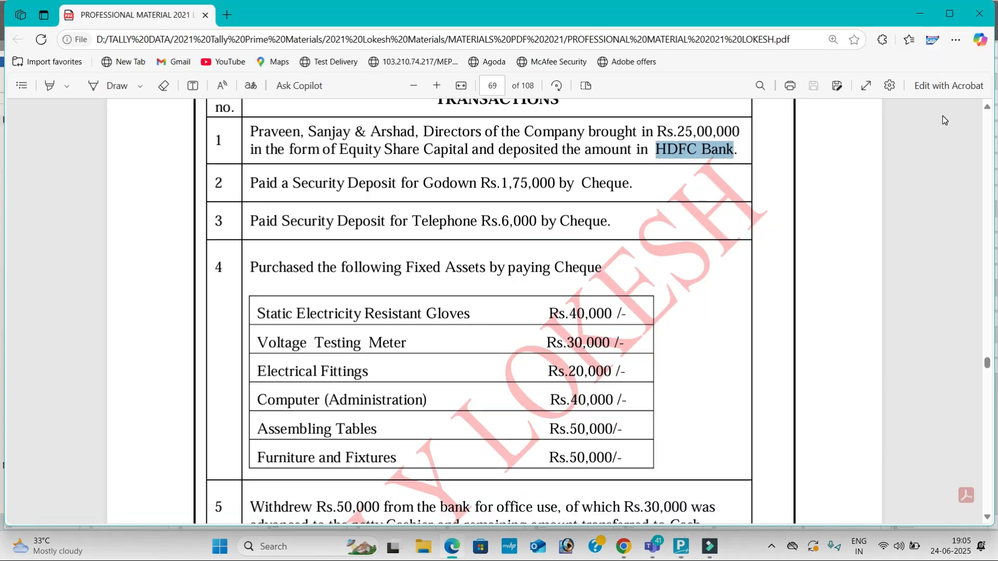
{"action": "key", "text": "alt+Tab"}
{"action": "type", "text": "175000"}
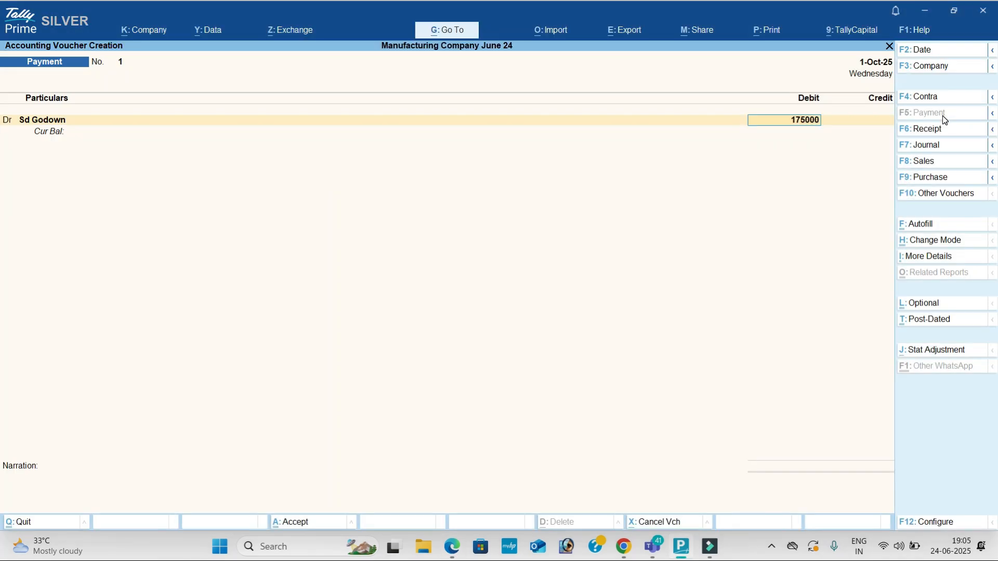
{"action": "key", "text": "Return"}
{"action": "key", "text": "Return"}
{"action": "type", "text": "h"}
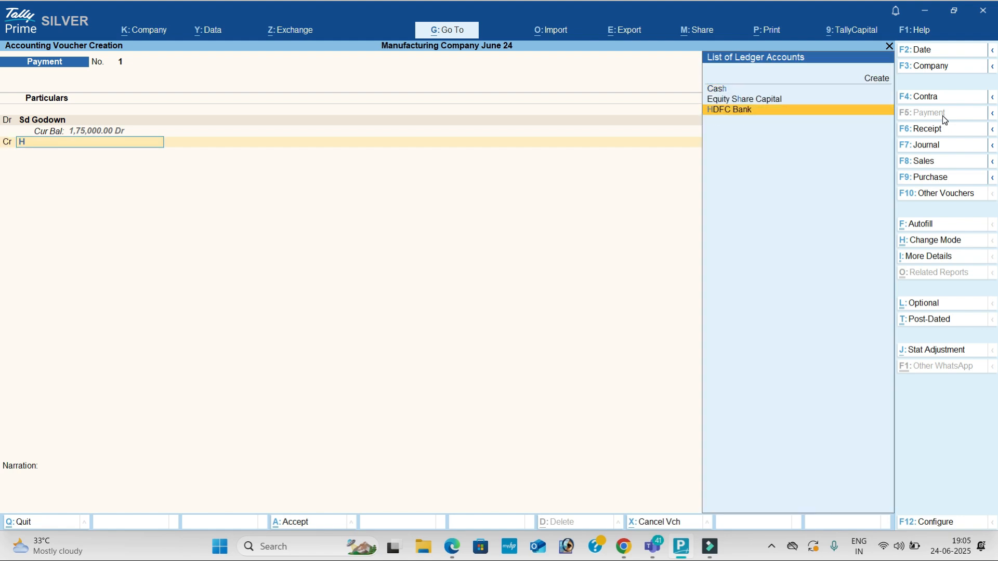
{"action": "key", "text": "Return"}
{"action": "key", "text": "Return"}
{"action": "key", "text": "Return"}
Step: Create the ledger Sd Telephone under Deposits (Asset) from the next payment voucher, following transaction 3 in the PDF
{"action": "key", "text": "alt+c"}
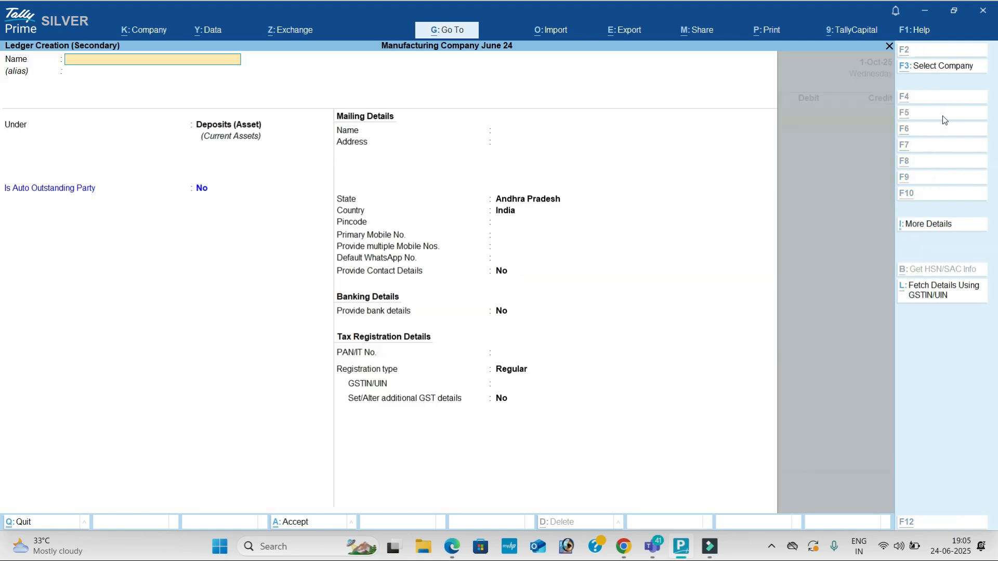
{"action": "key", "text": "alt+Tab"}
{"action": "key", "text": "alt+Tab"}
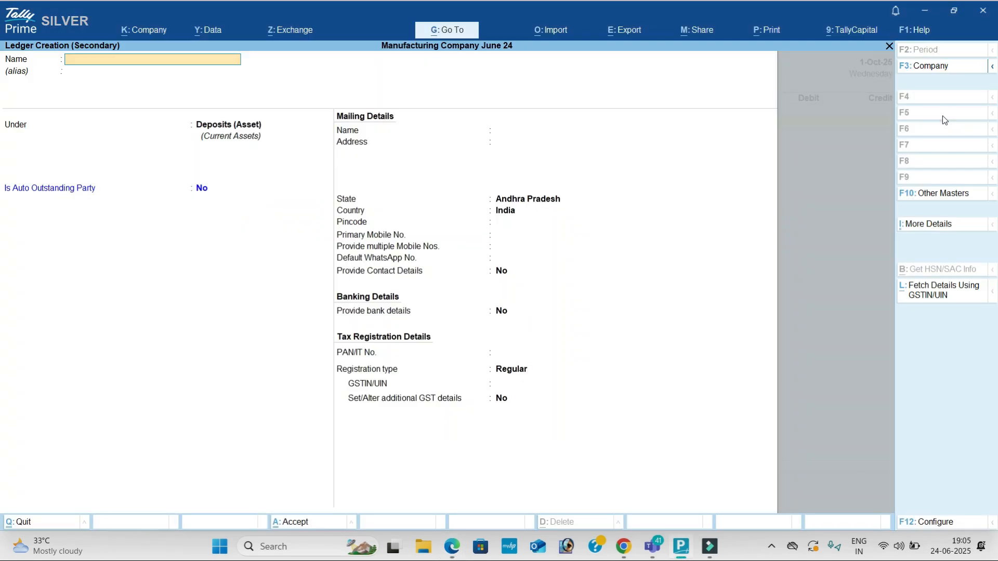
{"action": "type", "text": "Sd Telephone"}
{"action": "key", "text": "Return"}
{"action": "key", "text": "Return"}
{"action": "key", "text": "Return"}
{"action": "key", "text": "ctrl+a"}
Step: Debit Sd Telephone with 6,000 as given in transaction 3, credit HDFC Bank and save the payment voucher
{"action": "key", "text": "alt+Tab"}
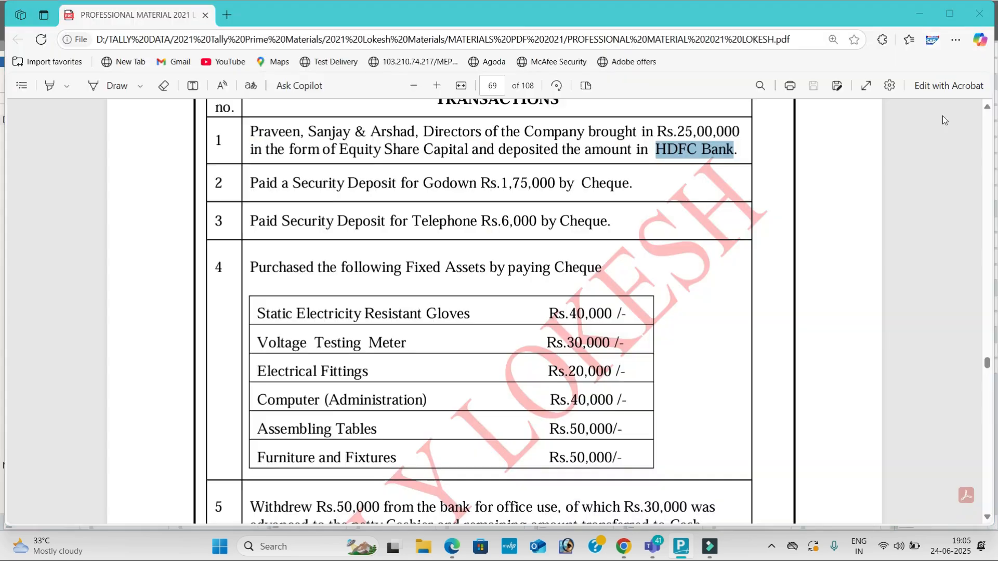
{"action": "key", "text": "alt+Tab"}
{"action": "type", "text": "6000"}
{"action": "key", "text": "Return"}
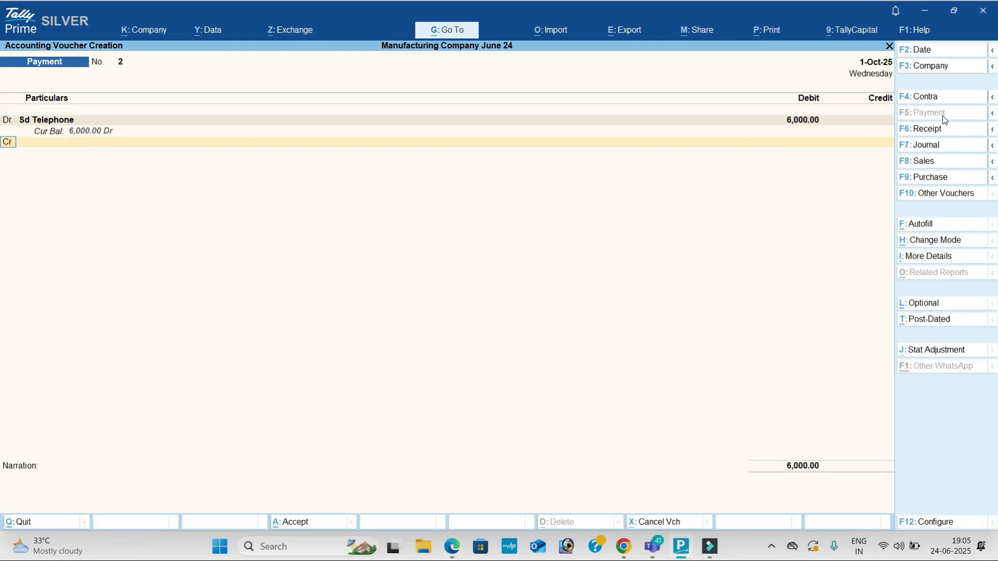
{"action": "type", "text": "h"}
{"action": "key", "text": "Return"}
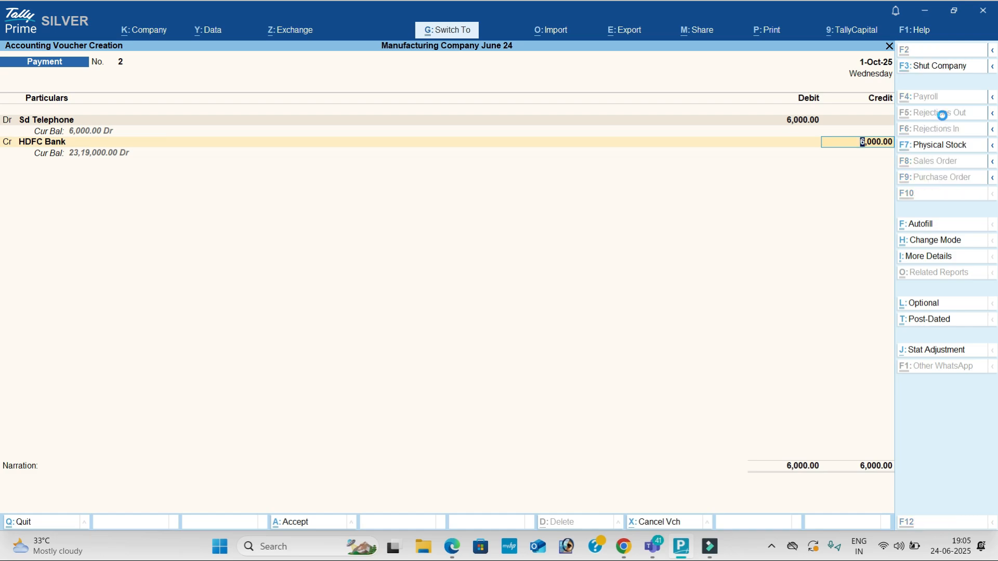
{"action": "key", "text": "ctrl+a"}
Step: Copy "Static Electricity Resistant Gloves" from transaction 4 in the PDF and create a ledger with that name under Fixed Assets
{"action": "key", "text": "alt+Tab"}
{"action": "scroll", "coordinate": [493, 254], "scroll_direction": "down", "scroll_amount": 3}
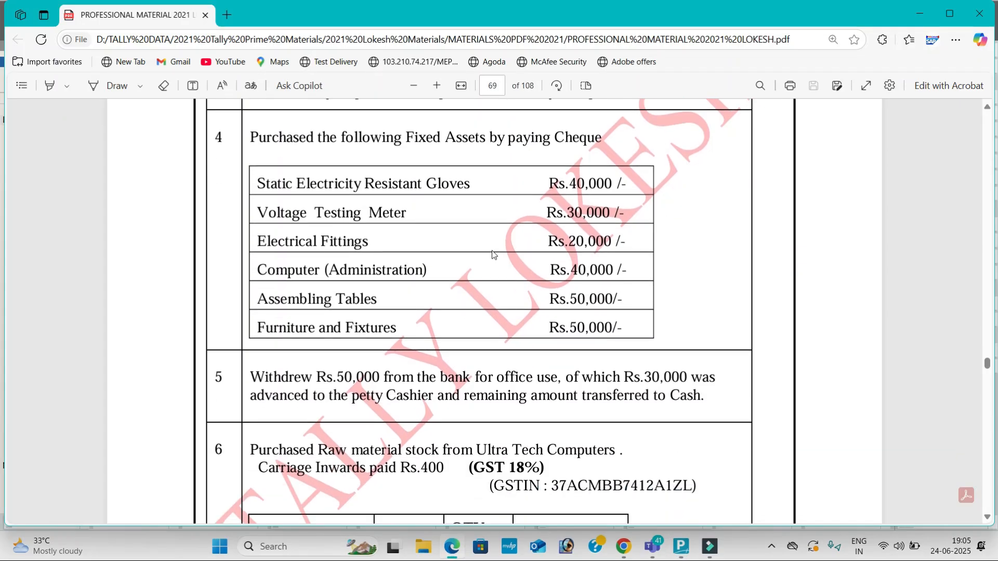
{"action": "left_click_drag", "start_coordinate": [257, 179], "coordinate": [470, 182]}
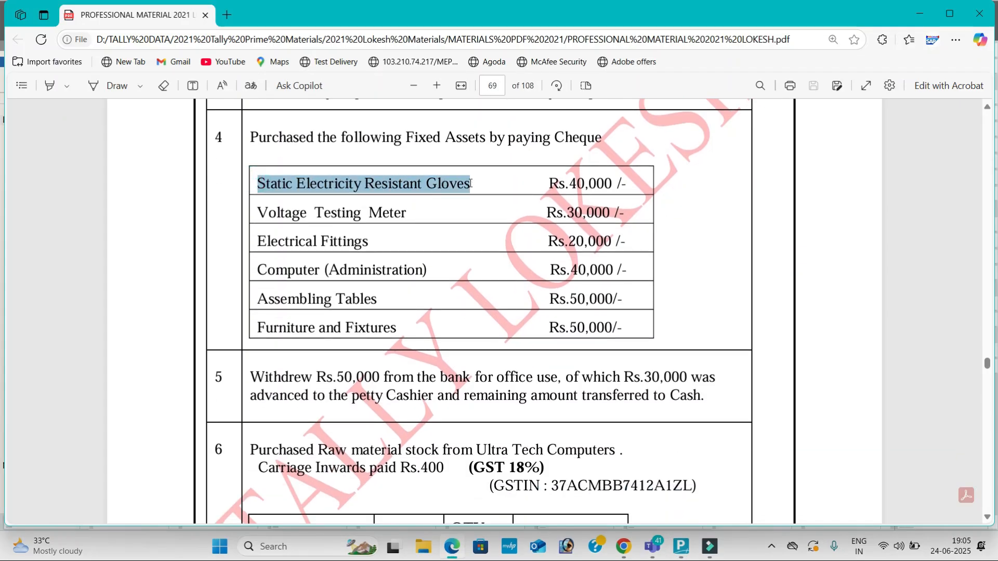
{"action": "key", "text": "alt+Tab"}
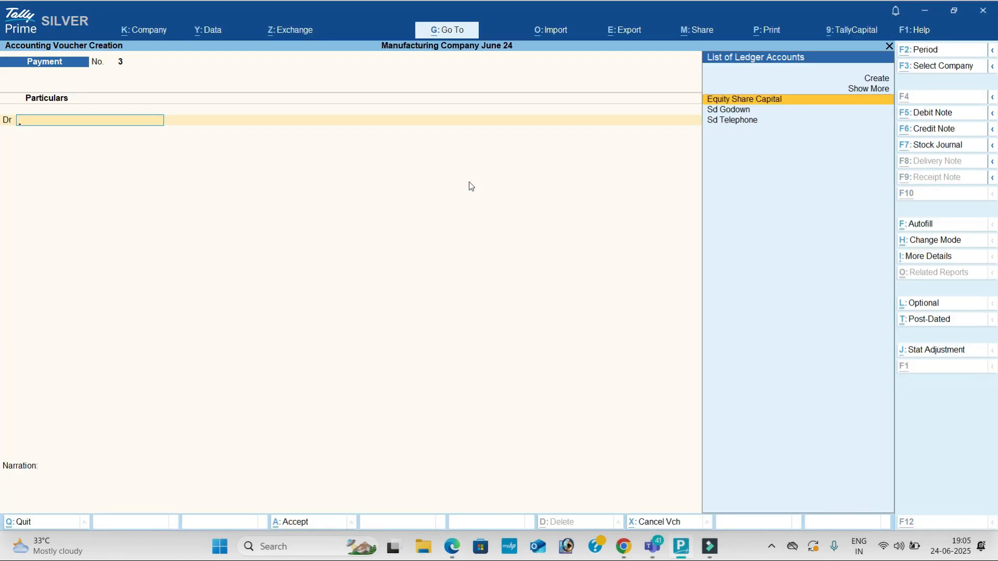
{"action": "key", "text": "alt+c"}
{"action": "key", "text": "ctrl+v"}
{"action": "key", "text": "Return"}
{"action": "key", "text": "Return"}
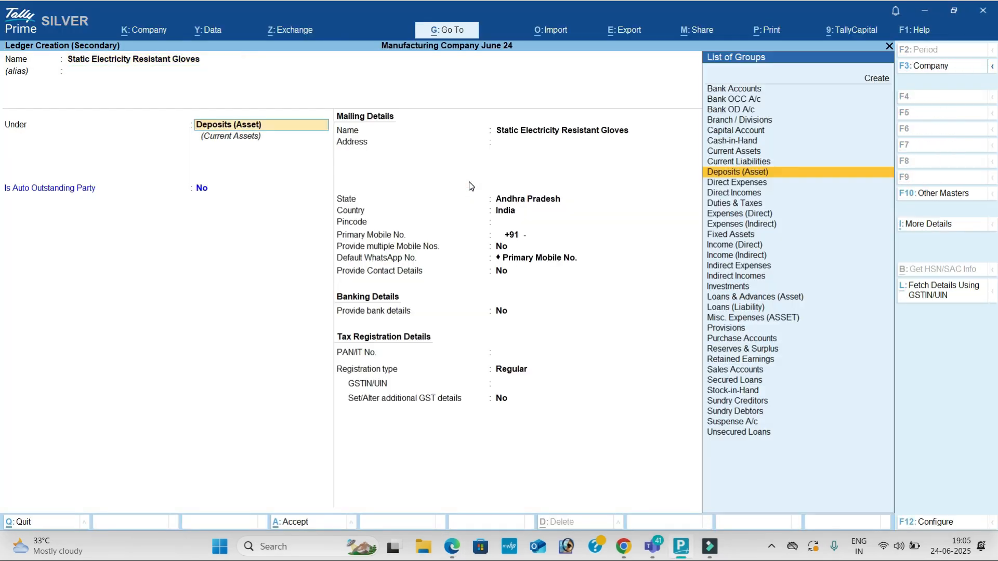
{"action": "type", "text": "Fixed Assets"}
{"action": "key", "text": "Return"}
{"action": "key", "text": "ctrl+a"}
Step: Debit Static Electricity Resistant Gloves with 40,000 in the payment voucher, keeping the GST details as per Masters/Company
{"action": "key", "text": "alt+Tab"}
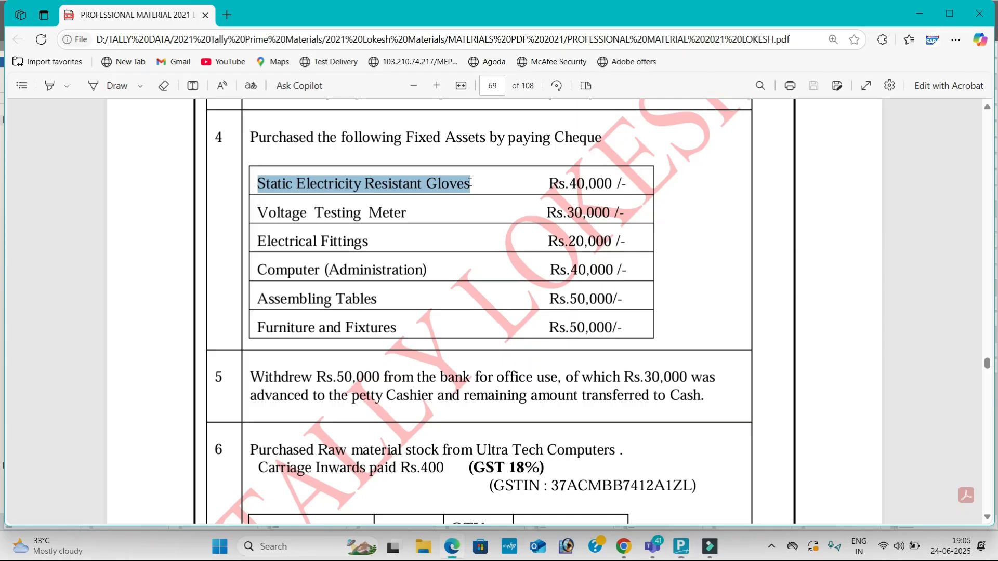
{"action": "key", "text": "alt+Tab"}
{"action": "type", "text": "40000"}
{"action": "key", "text": "Return"}
{"action": "key", "text": "Return"}
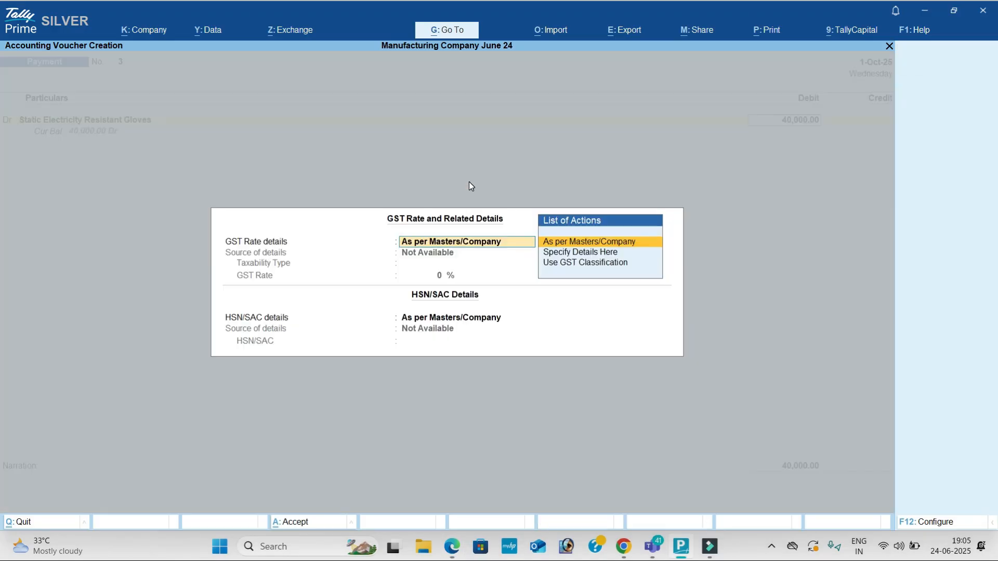
{"action": "key", "text": "Return"}
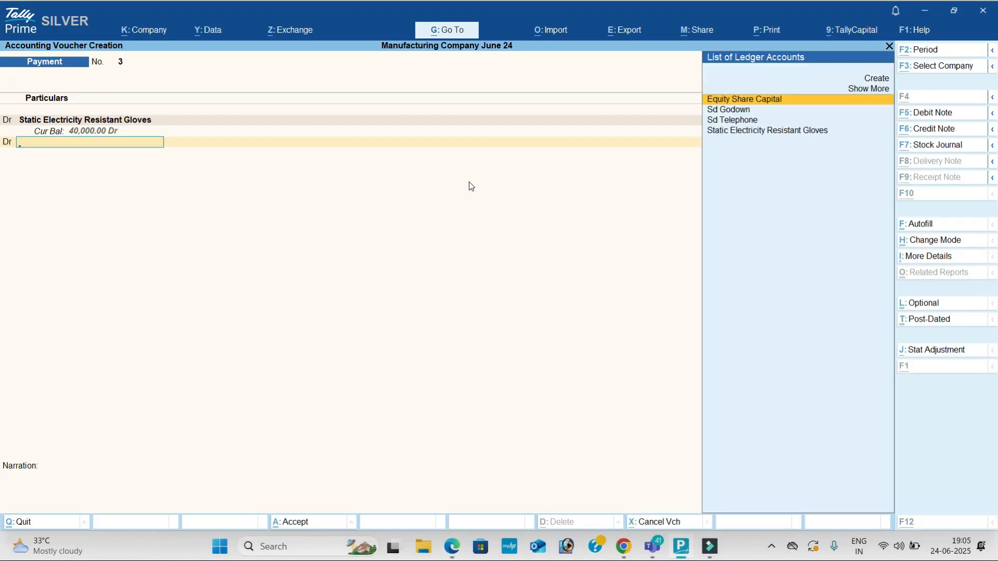
Step: Copy "Voltage Testing Meter" from transaction 4 in the PDF and create a ledger with that name under Fixed Assets
{"action": "key", "text": "alt+c"}
{"action": "key", "text": "alt+Tab"}
{"action": "left_click_drag", "start_coordinate": [265, 211], "coordinate": [405, 215]}
{"action": "right_click", "coordinate": [404, 215]}
{"action": "key", "text": "ctrl+c"}
{"action": "key", "text": "alt+Tab"}
{"action": "key", "text": "ctrl+v"}
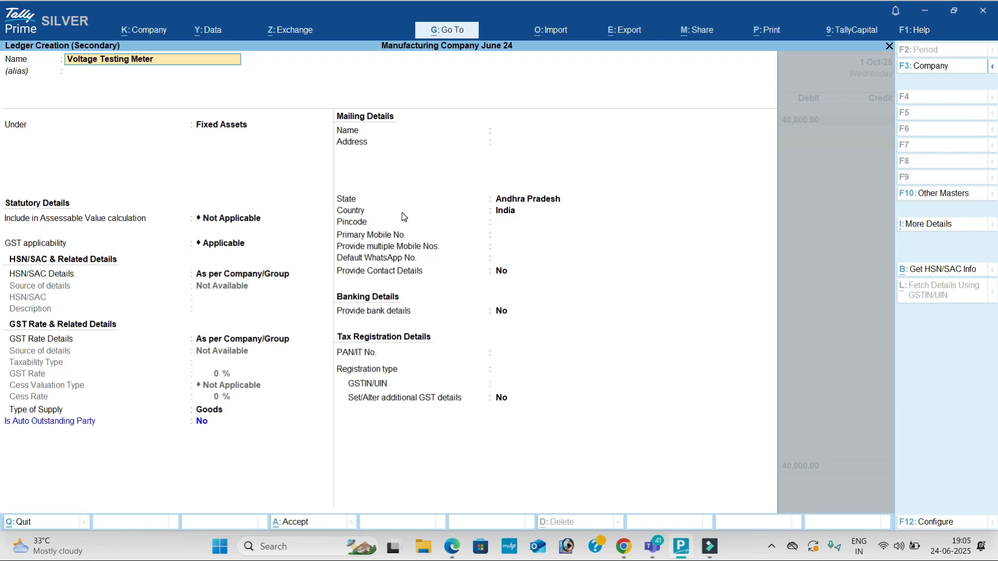
{"action": "key", "text": "Return"}
{"action": "key", "text": "Return"}
{"action": "key", "text": "ctrl+a"}
Step: Debit Voltage Testing Meter with 30,000 as given in the PDF, accepting the default GST details
{"action": "key", "text": "alt+Tab"}
{"action": "key", "text": "alt+Tab"}
{"action": "type", "text": "30000"}
{"action": "key", "text": "Return"}
{"action": "key", "text": "Return"}
{"action": "key", "text": "Return"}
Step: Copy "Electrical Fittings" from transaction 4 in the PDF and create a ledger with that name under Fixed Assets
{"action": "key", "text": "alt+c"}
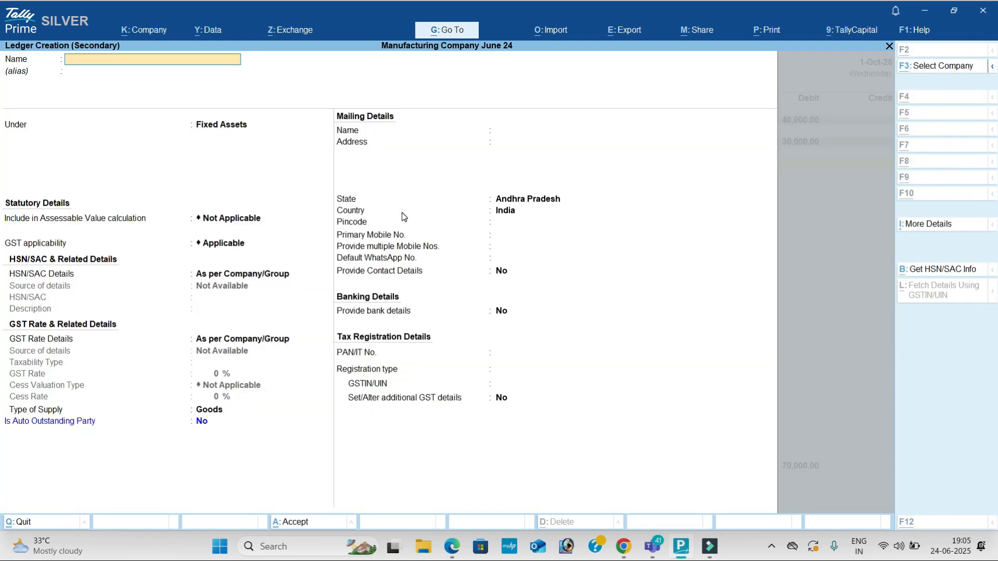
{"action": "key", "text": "alt+Tab"}
{"action": "left_click_drag", "start_coordinate": [259, 241], "coordinate": [369, 241]}
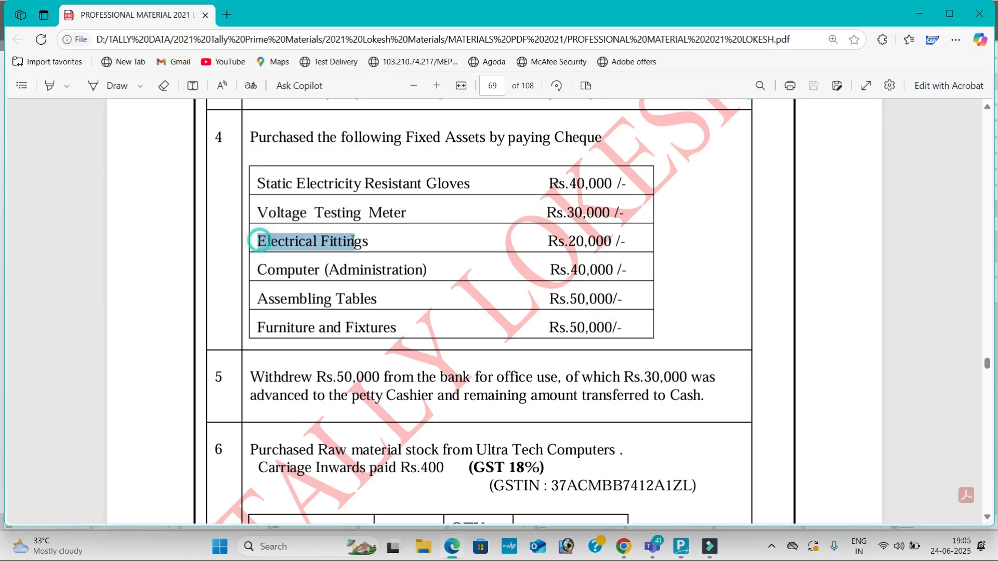
{"action": "key", "text": "alt+Tab"}
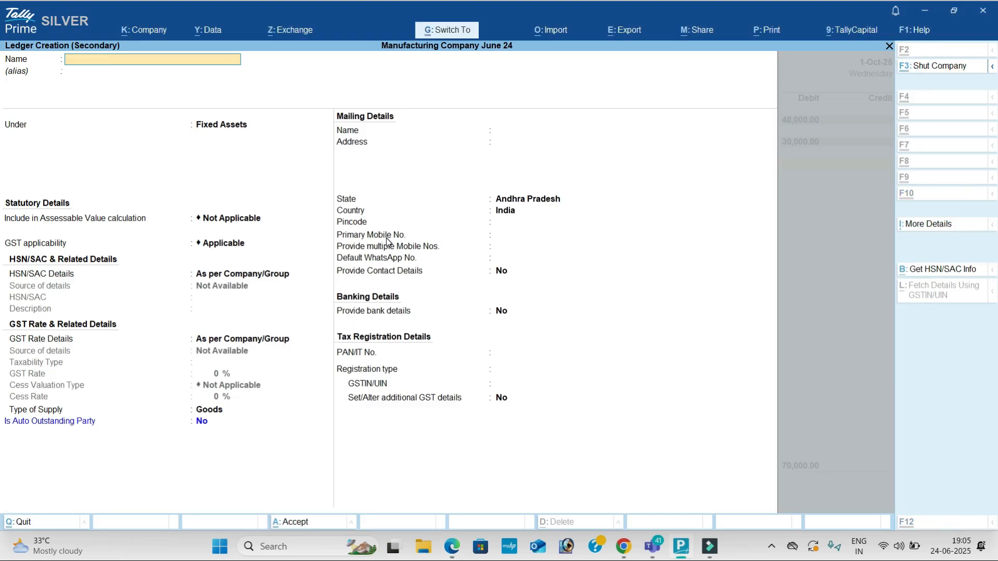
{"action": "key", "text": "ctrl+alt+v"}
{"action": "key", "text": "ctrl+a"}
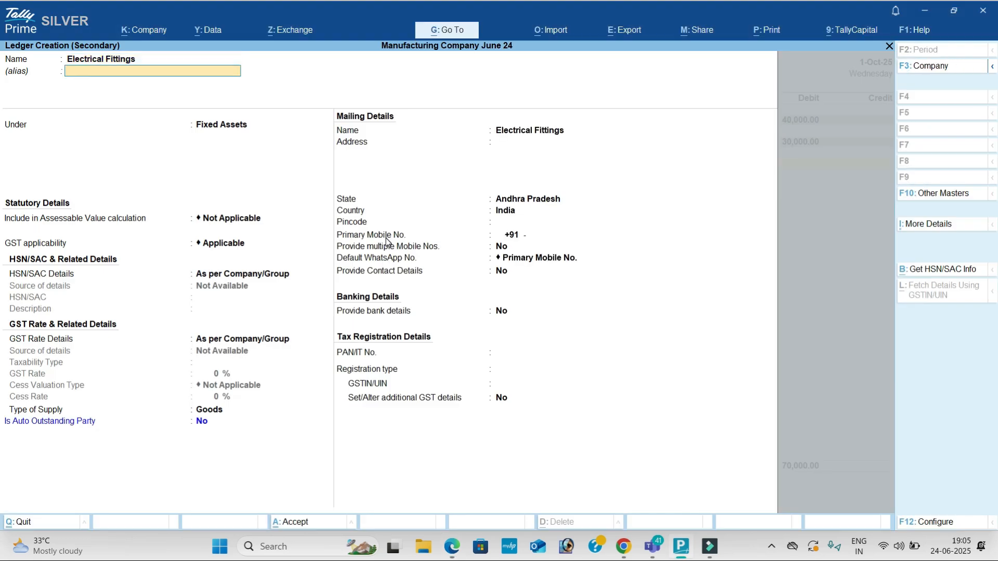
Step: Debit Electrical Fittings with 20,000 in the payment voucher, as given in transaction 4
{"action": "key", "text": "alt+Tab"}
{"action": "key", "text": "alt+Tab"}
{"action": "type", "text": "20000"}
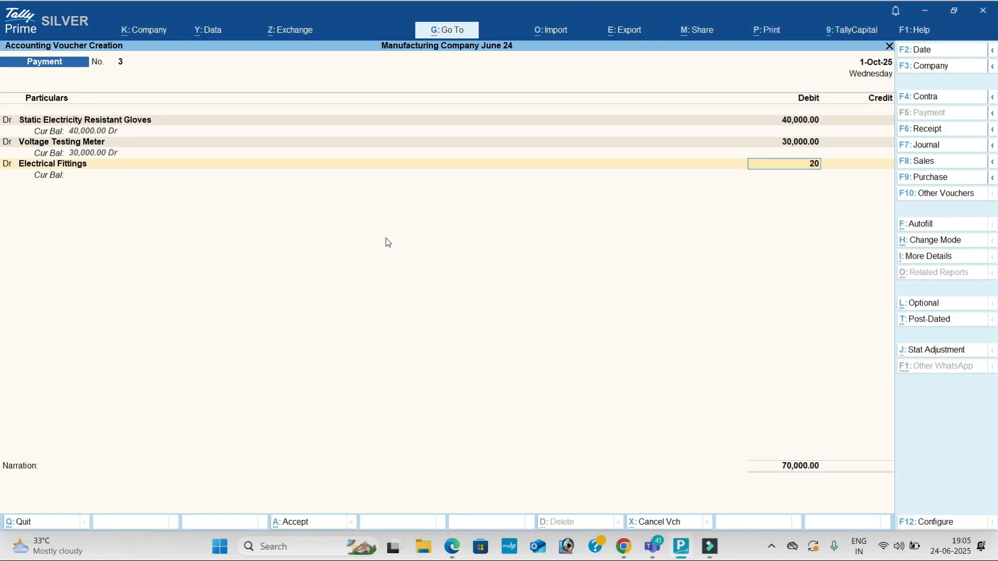
{"action": "key", "text": "Return"}
{"action": "key", "text": "Return"}
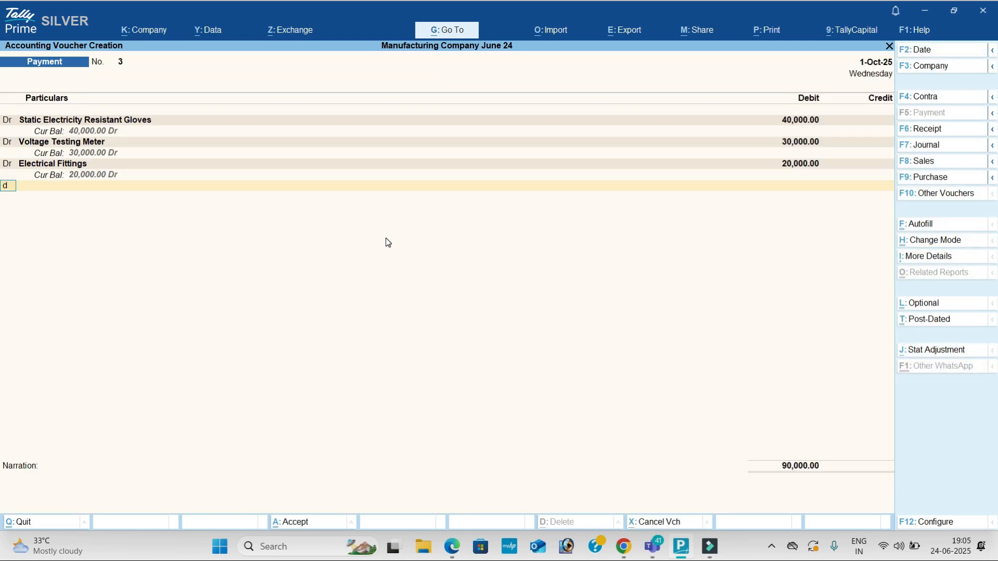
Step: Add another debit line and create the ledger Computer (Administration) under Fixed Assets, copying its name from transaction 4 in the PDF
{"action": "type", "text": "d"}
{"action": "key", "text": "Return"}
{"action": "key", "text": "alt+c"}
{"action": "key", "text": "alt+Tab"}
{"action": "left_click_drag", "start_coordinate": [263, 270], "coordinate": [430, 262]}
{"action": "key", "text": "ctrl+c"}
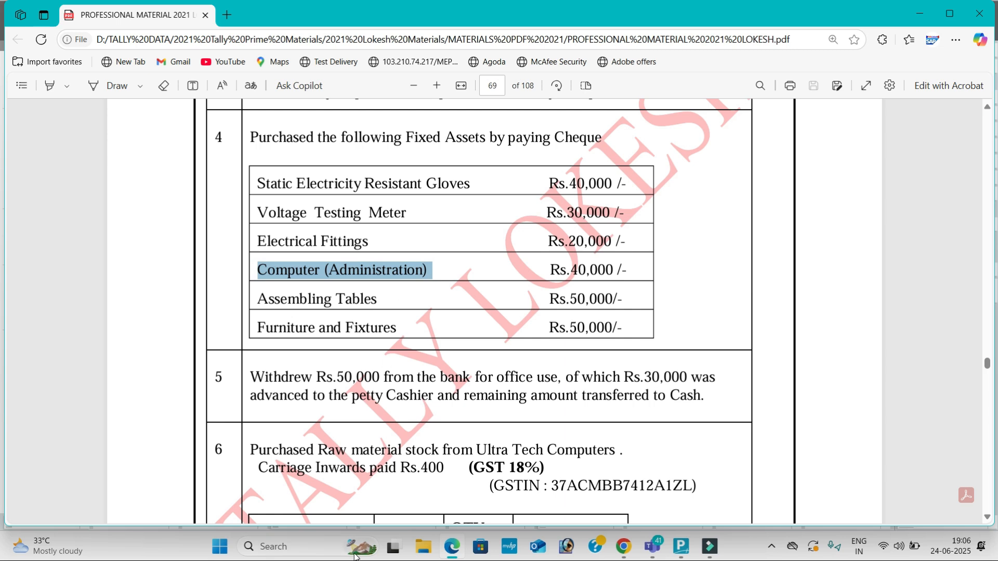
{"action": "key", "text": "alt+Tab"}
{"action": "key", "text": "ctrl+alt+v"}
{"action": "key", "text": "Return"}
{"action": "key", "text": "Return"}
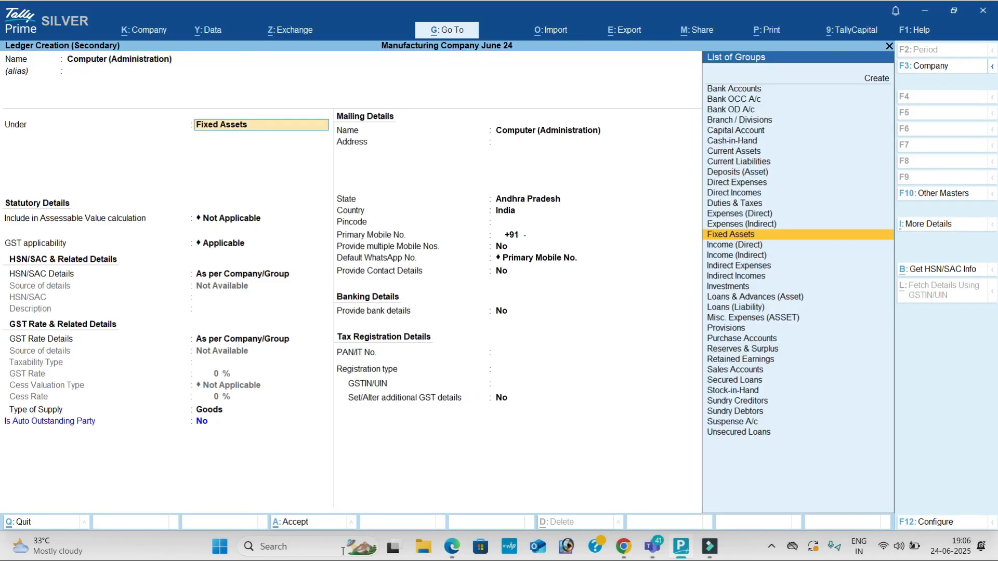
{"action": "key", "text": "ctrl+a"}
Step: Debit Computer (Administration) with 40,000 in the payment voucher, as given in transaction 4
{"action": "key", "text": "alt+Tab"}
{"action": "key", "text": "alt+Tab"}
{"action": "type", "text": "4"}
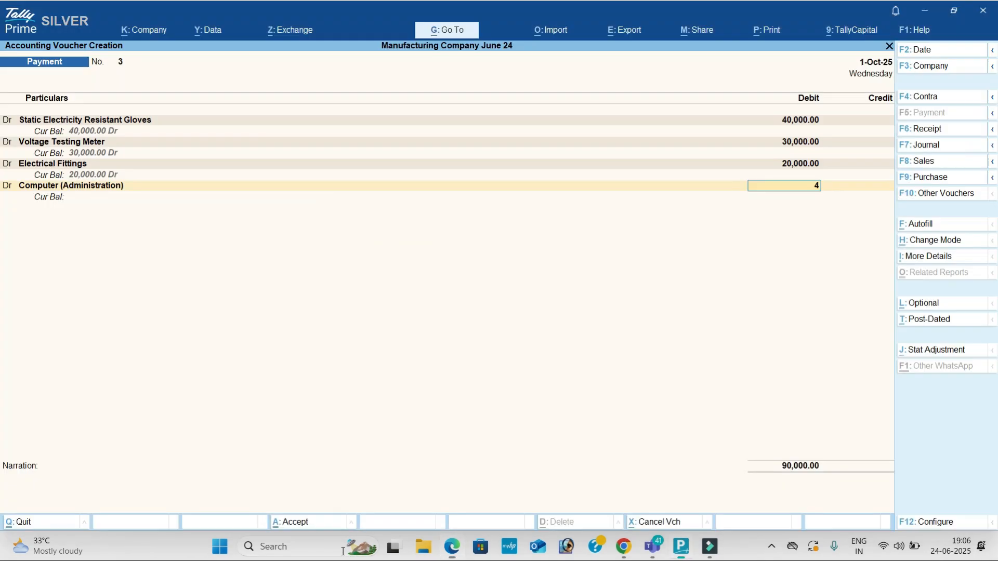
{"action": "type", "text": "0,000"}
{"action": "key", "text": "Return"}
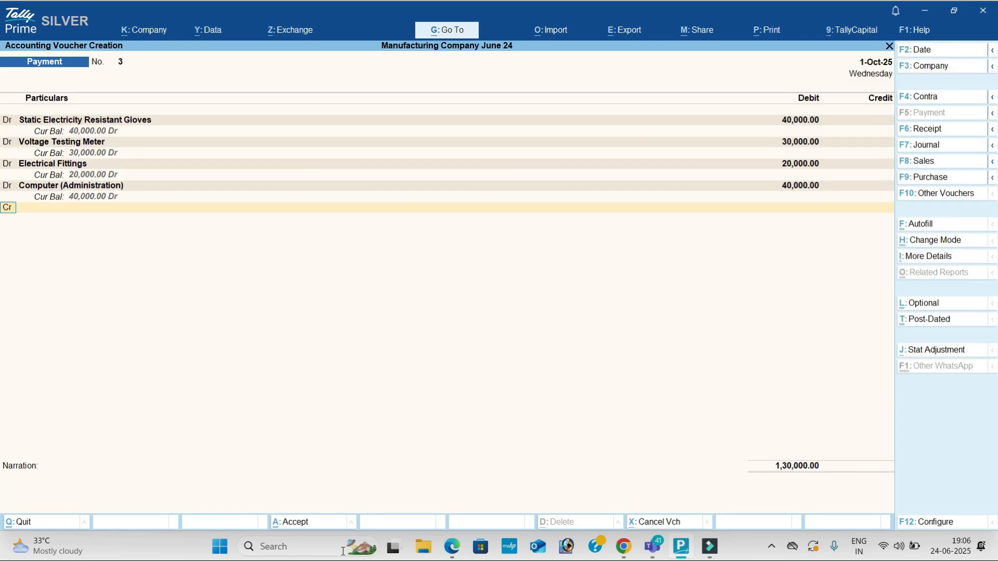
Step: Copy "Assembling Tables" from transaction 4 in the PDF and create a ledger with that name under Fixed Assets
{"action": "key", "text": "alt+c"}
{"action": "key", "text": "alt+Tab"}
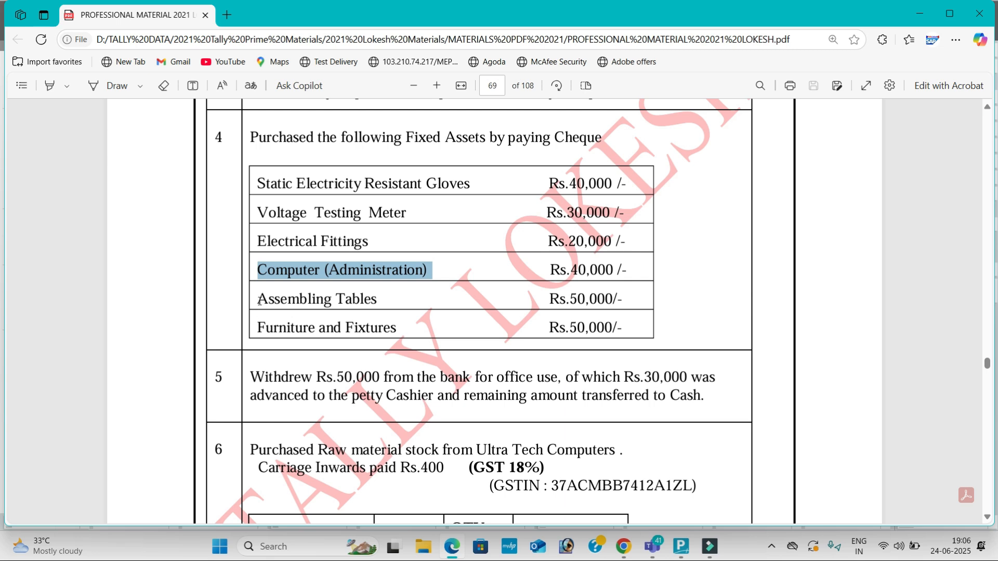
{"action": "left_click_drag", "start_coordinate": [259, 300], "coordinate": [382, 304]}
{"action": "key", "text": "ctrl+c"}
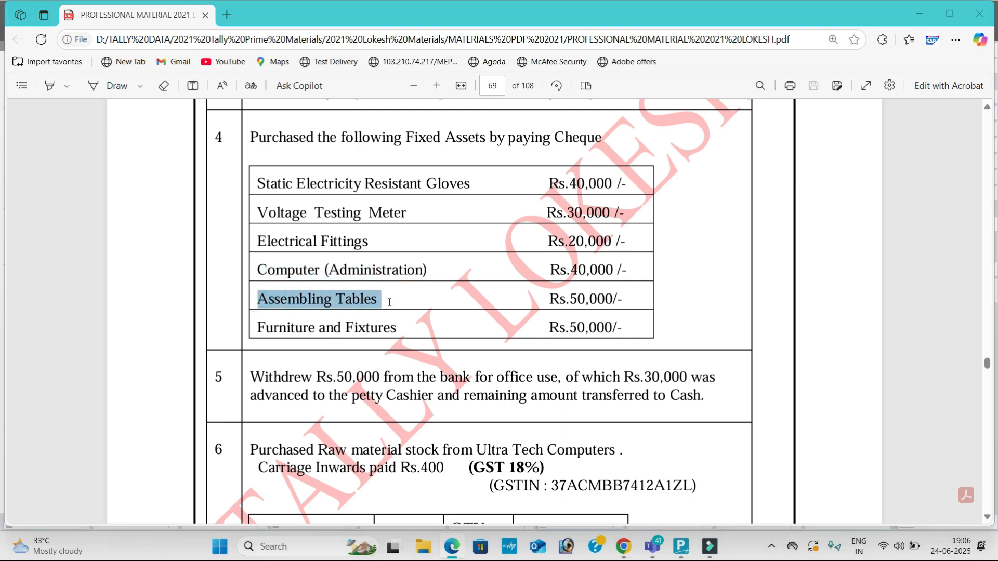
{"action": "key", "text": "alt+Tab"}
{"action": "key", "text": "ctrl+alt+v"}
{"action": "key", "text": "Return"}
{"action": "key", "text": "ctrl+a"}
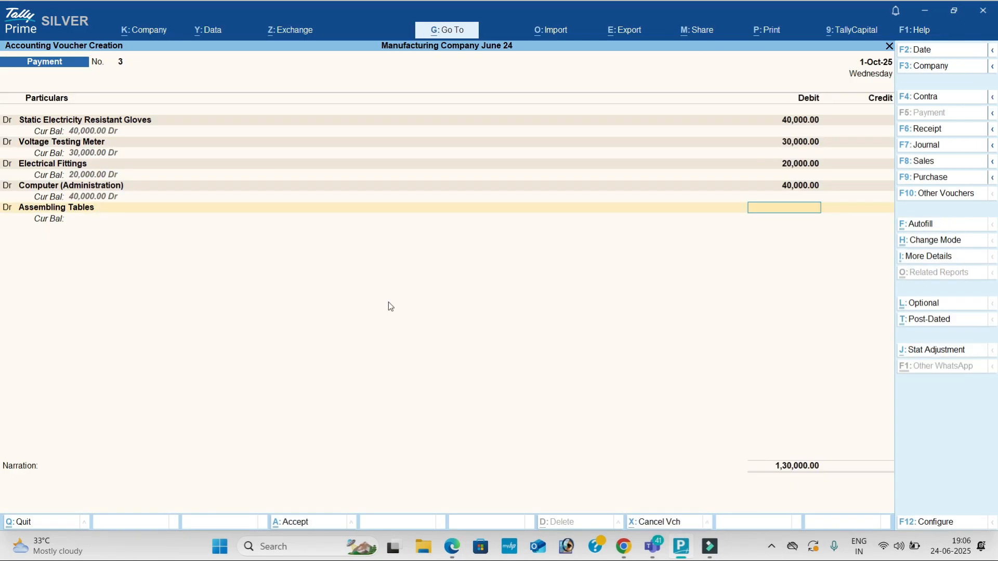
Step: Debit Assembling Tables with 50,000 in the payment voucher, as given in transaction 4, and add another debit line
{"action": "key", "text": "alt+Tab"}
{"action": "key", "text": "alt+Tab"}
{"action": "type", "text": "50000"}
{"action": "key", "text": "Return"}
{"action": "key", "text": "Return"}
{"action": "key", "text": "Return"}
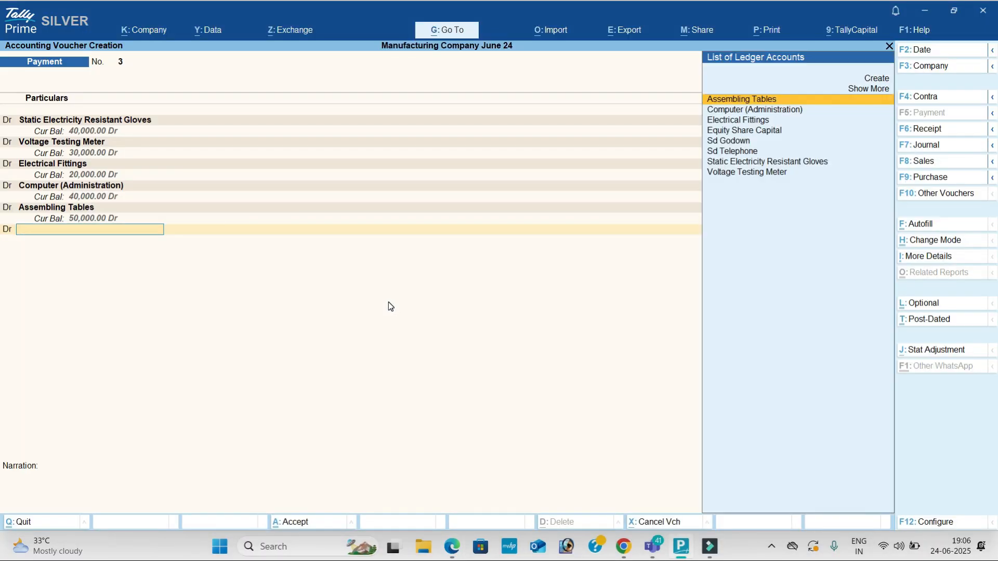
Step: Copy "Furniture and Fixtures" from transaction 4 in the PDF and create a ledger with that name under Fixed Assets
{"action": "key", "text": "alt+c"}
{"action": "key", "text": "alt+Tab"}
{"action": "left_click_drag", "start_coordinate": [254, 331], "coordinate": [413, 333]}
{"action": "left_click", "coordinate": [303, 327]}
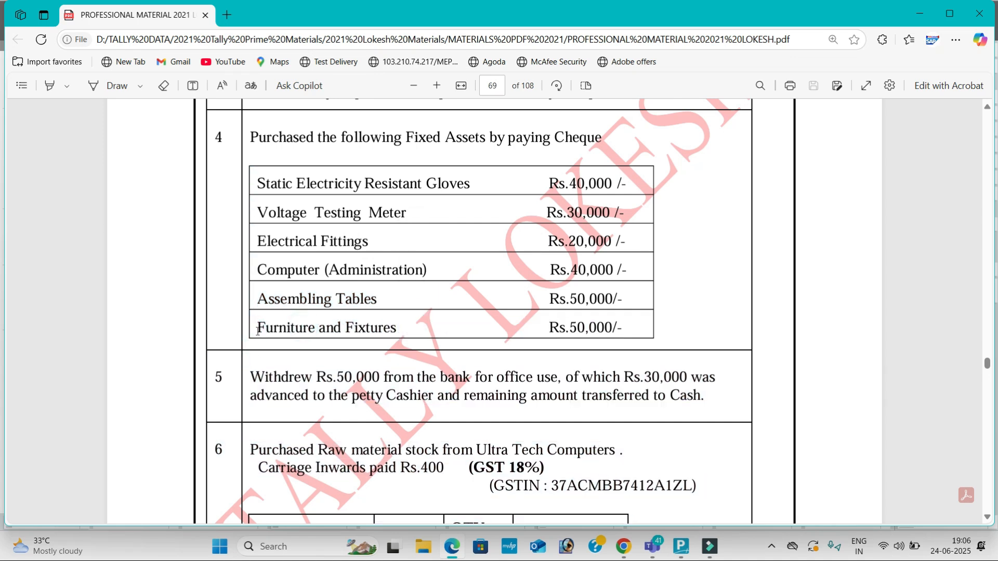
{"action": "left_click_drag", "start_coordinate": [258, 326], "coordinate": [411, 326]}
{"action": "right_click", "coordinate": [414, 323]}
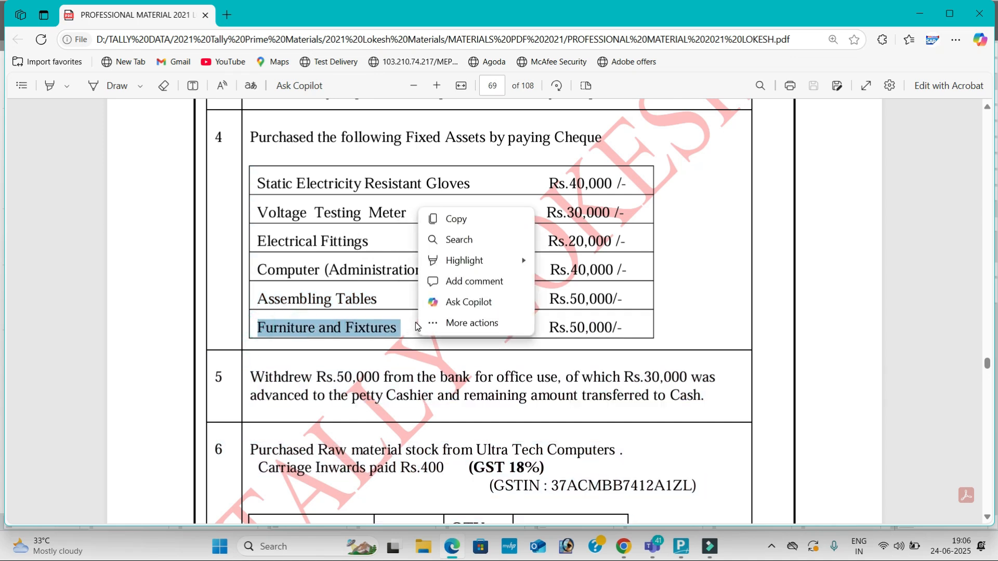
{"action": "key", "text": "alt+Tab"}
{"action": "key", "text": "ctrl+alt+v"}
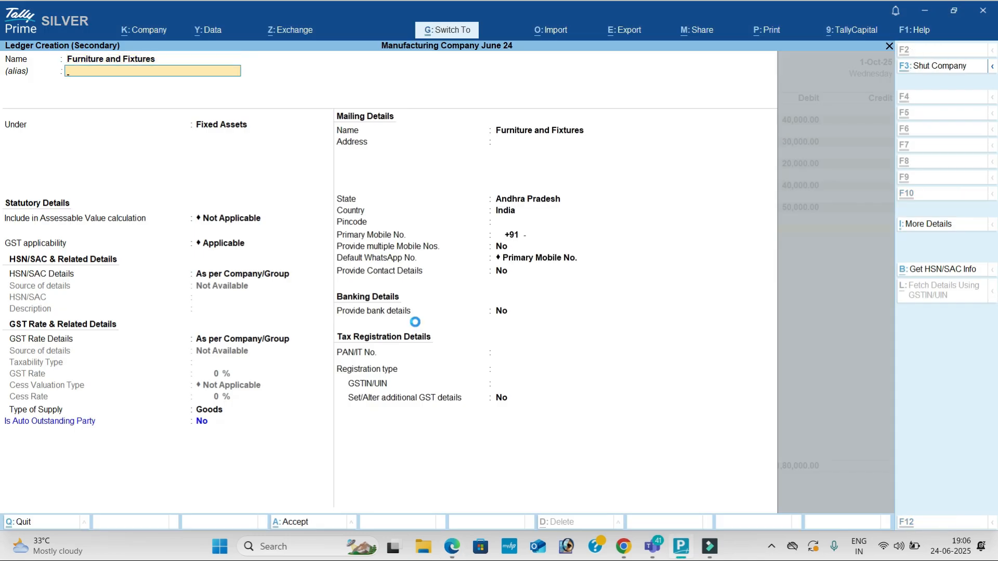
{"action": "key", "text": "ctrl+a"}
Step: Debit Furniture and Fixtures with 50,000 in the payment voucher, as given in transaction 4
{"action": "key", "text": "alt+Tab"}
{"action": "key", "text": "alt+Tab"}
{"action": "type", "text": "5000"}
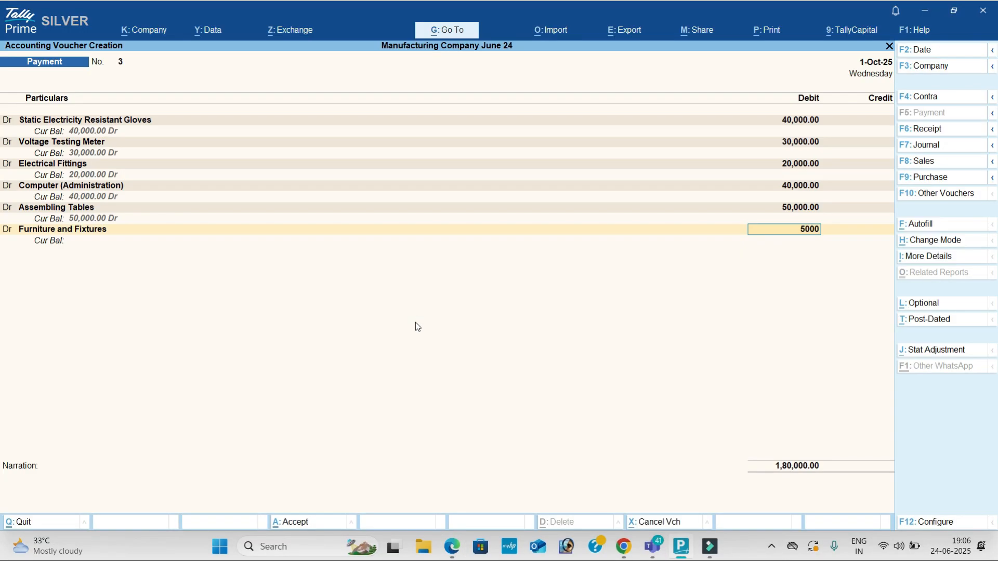
{"action": "type", "text": "0"}
{"action": "key", "text": "Return"}
{"action": "key", "text": "Return"}
Step: Credit HDFC Bank with the full 2,30,000 and save the payment voucher
{"action": "key", "text": "Return"}
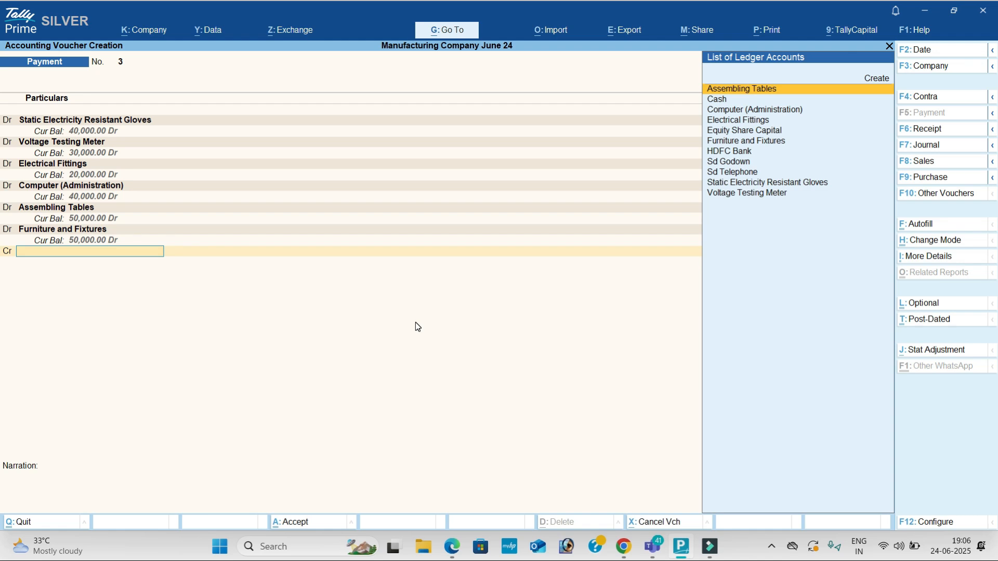
{"action": "type", "text": "h"}
{"action": "key", "text": "Return"}
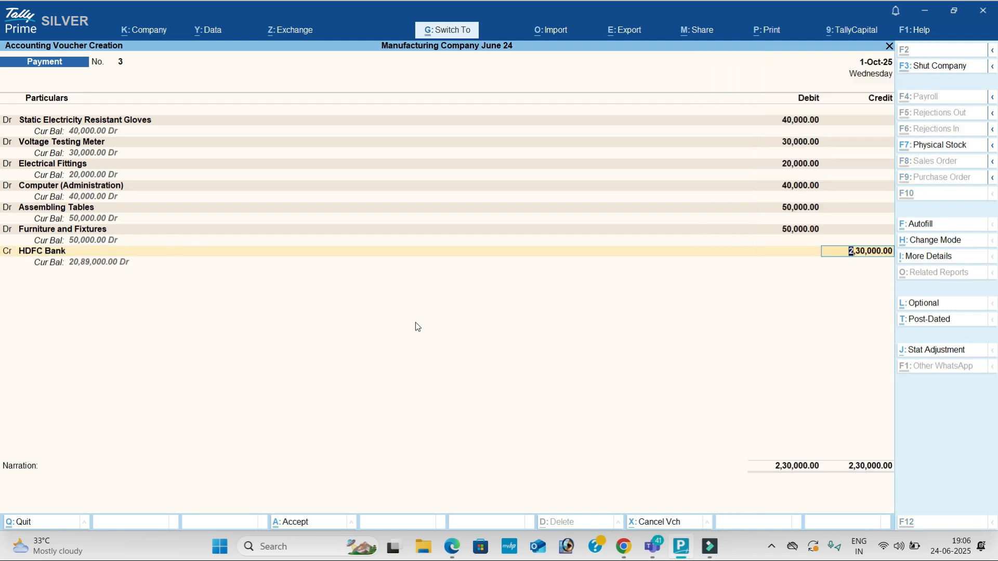
{"action": "key", "text": "ctrl+a"}
Step: Start a contra voucher for transaction 5 and credit HDFC Bank with 50,000
{"action": "left_click", "coordinate": [936, 99]}
{"action": "type", "text": "h"}
{"action": "key", "text": "Return"}
{"action": "type", "text": "50,000"}
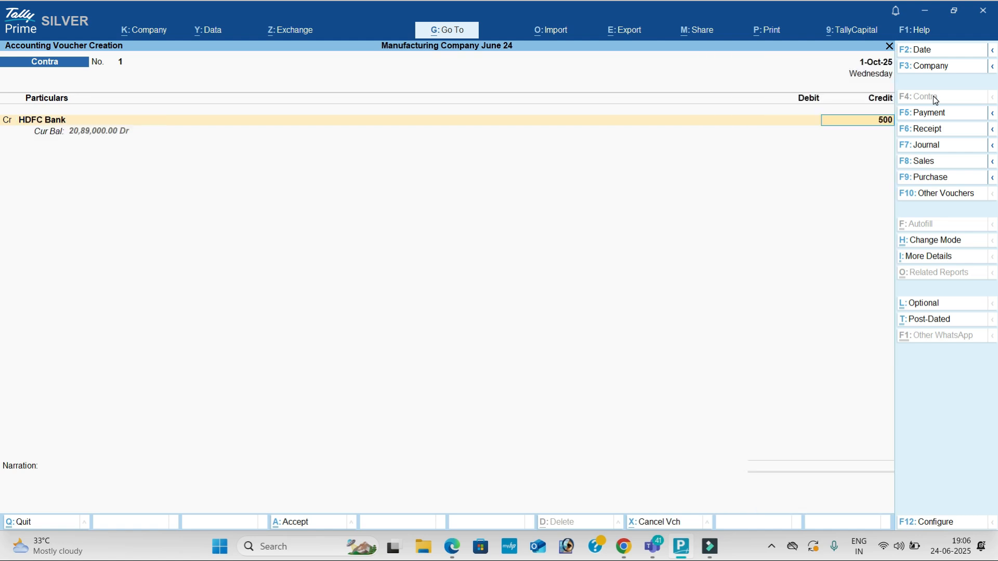
{"action": "key", "text": "Return"}
{"action": "key", "text": "Return"}
{"action": "key", "text": "Return"}
{"action": "key", "text": "Return"}
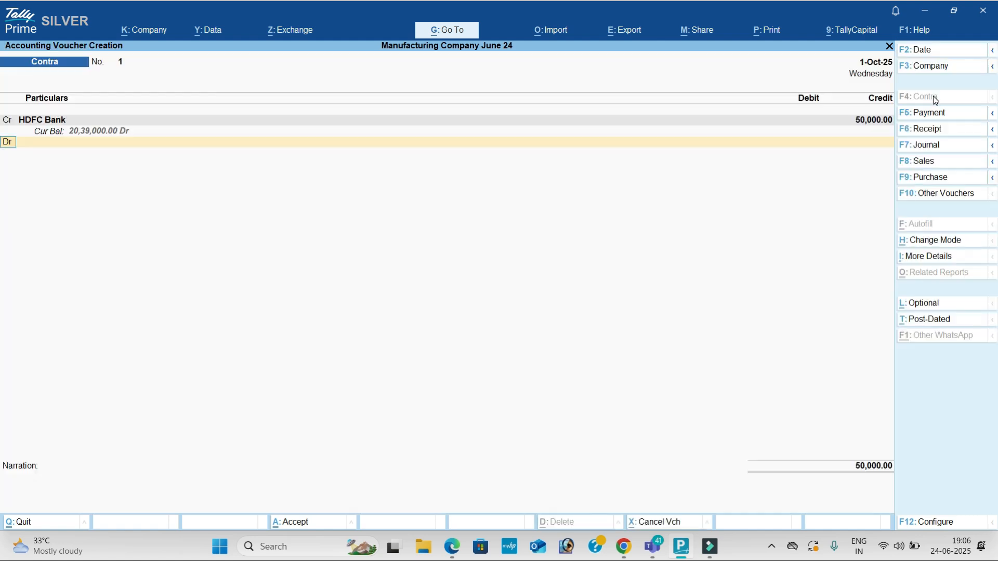
Step: Check transaction 5 in the PDF and create the ledger Petty Cash under Cash-in-Hand for the contra voucher's debit line
{"action": "key", "text": "alt+Tab"}
{"action": "scroll", "coordinate": [741, 251], "scroll_direction": "down", "scroll_amount": 1}
{"action": "scroll", "coordinate": [742, 255], "scroll_direction": "down", "scroll_amount": 1}
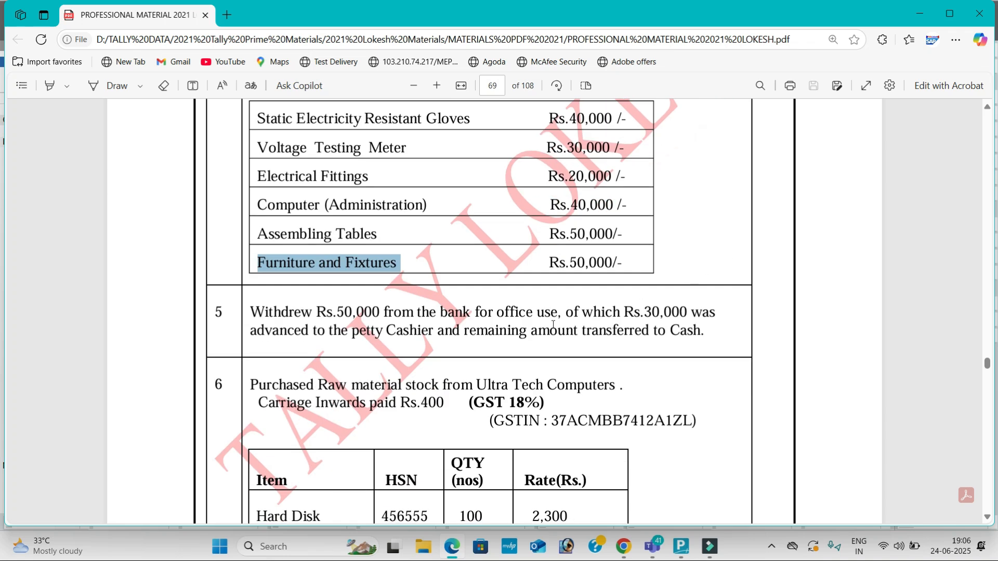
{"action": "key", "text": "alt+Tab"}
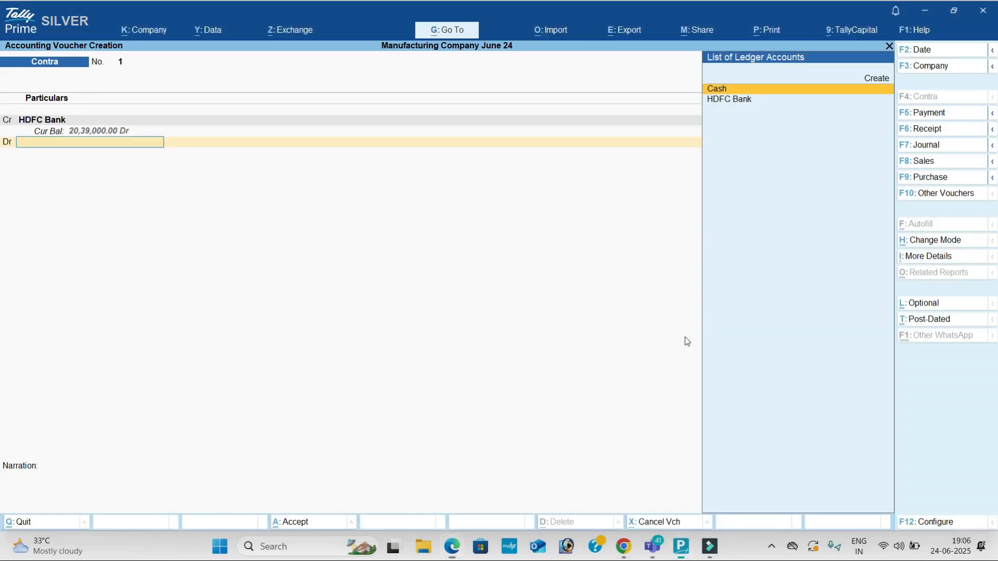
{"action": "key", "text": "alt+c"}
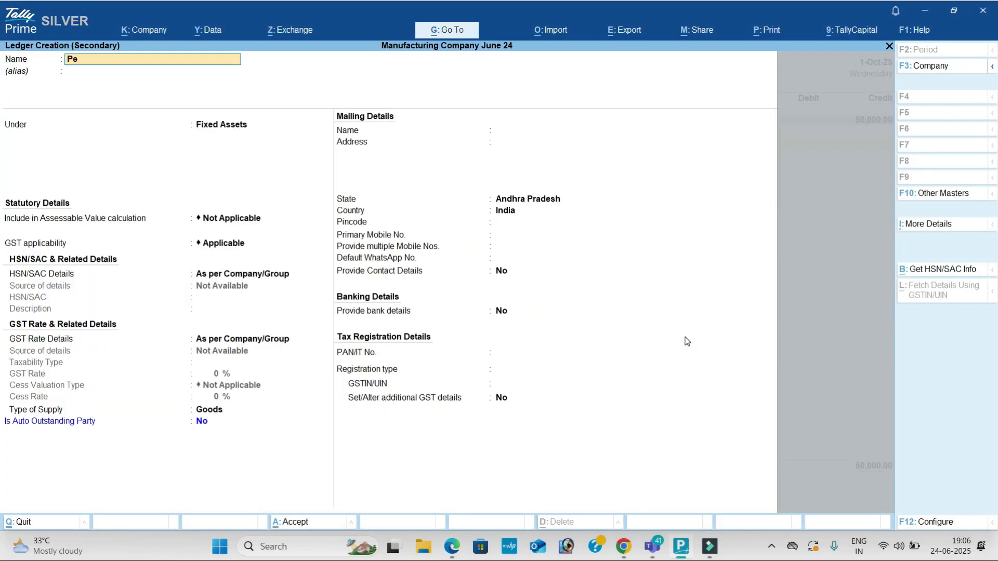
{"action": "key", "text": "Return"}
{"action": "type", "text": "Cas"}
{"action": "key", "text": "Return"}
{"action": "key", "text": "ctrl+a"}
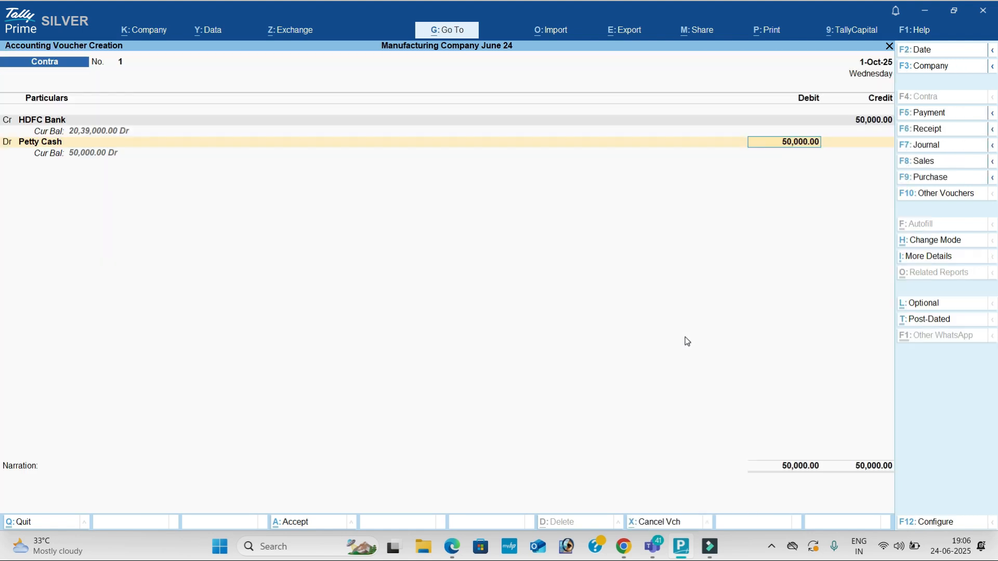
Step: Debit Petty Cash with 30,000 in the contra voucher, checking the amount against transaction 5
{"action": "type", "text": "2"}
{"action": "key", "text": "alt+Tab"}
{"action": "key", "text": "alt+Tab"}
{"action": "key", "text": "Return"}
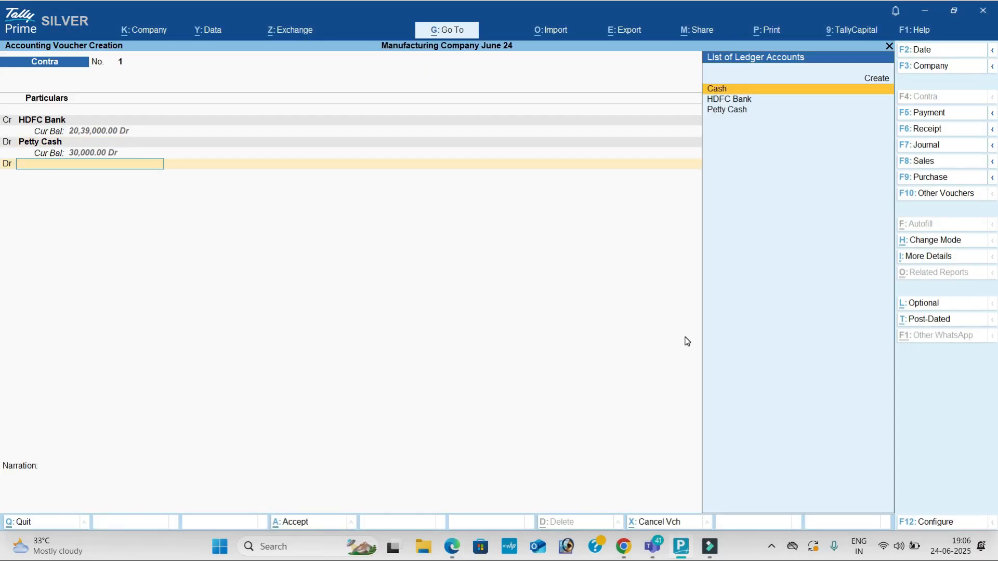
Step: Debit Cash with the remaining 20,000 and save the contra voucher
{"action": "key", "text": "Return"}
{"action": "key", "text": "Return"}
{"action": "key", "text": "Return"}
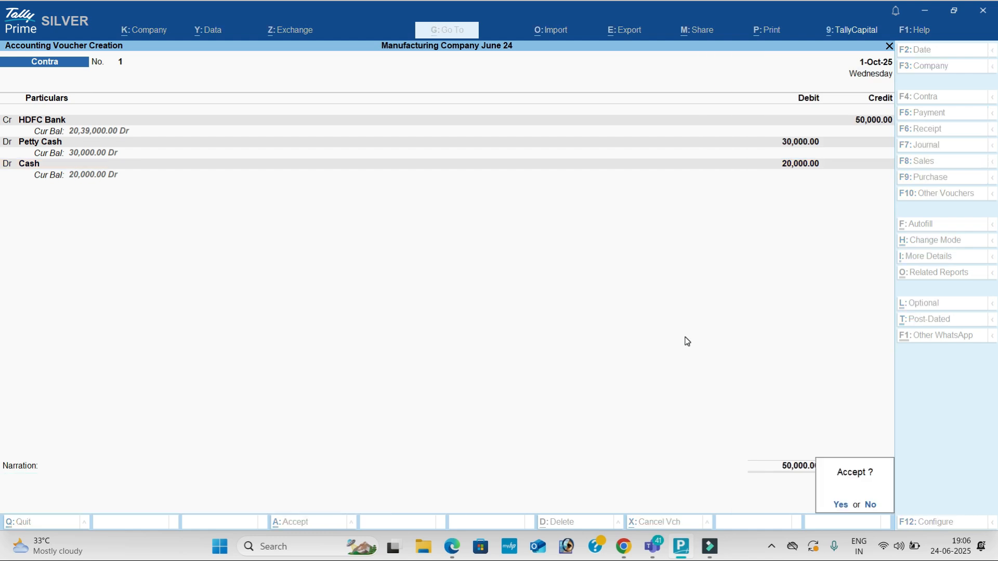
{"action": "key", "text": "Return"}
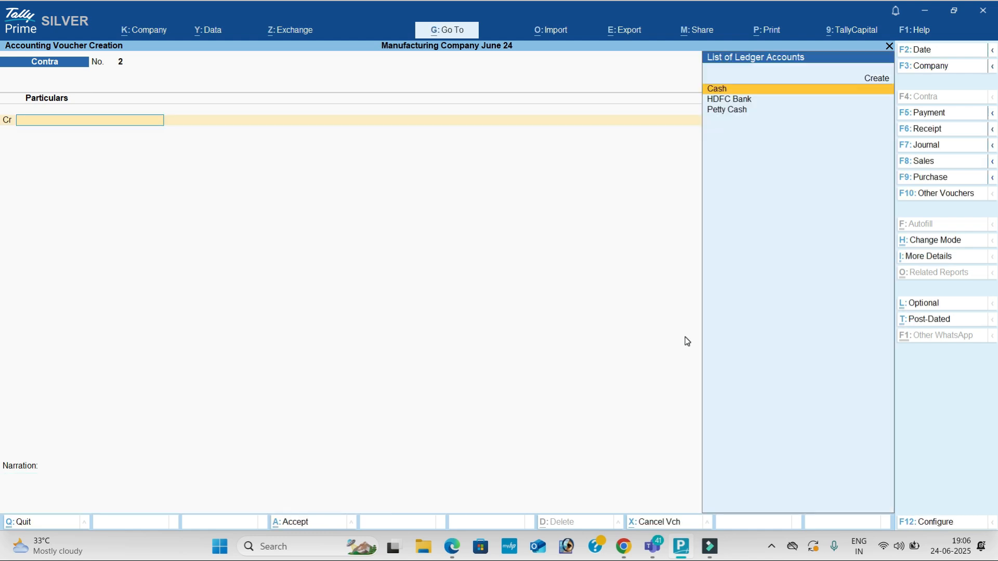
Step: Start a purchase voucher and create a party ledger for Ultra Tech Computers under Sundry Creditors, copying the name from transaction 6 in the PDF
{"action": "left_click", "coordinate": [945, 178]}
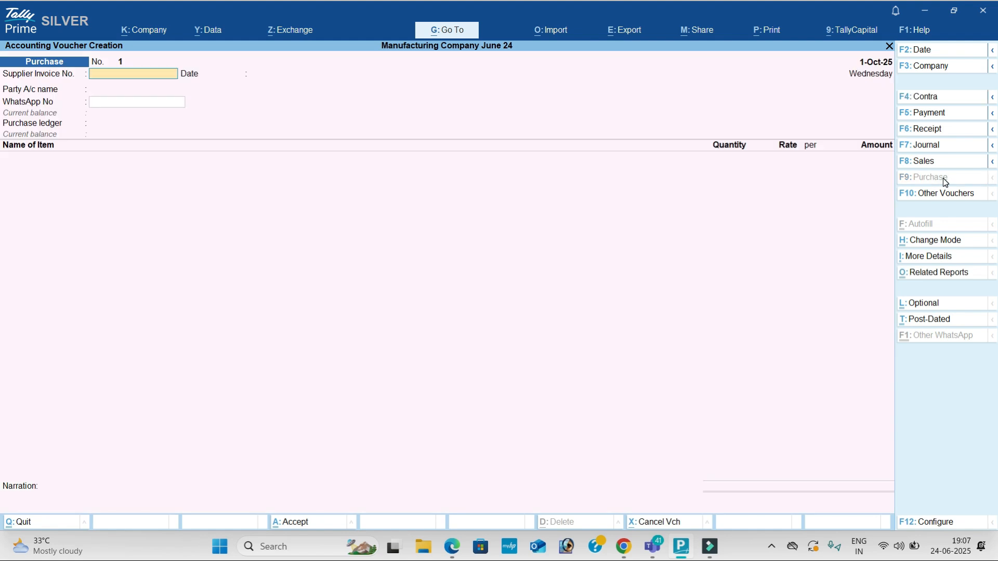
{"action": "key", "text": "alt+c"}
{"action": "key", "text": "alt+Tab"}
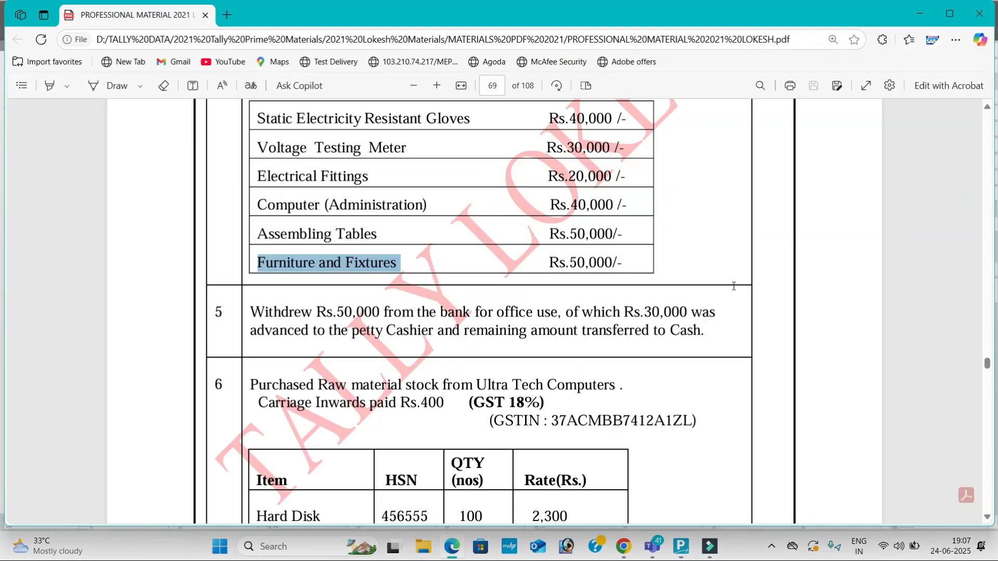
{"action": "scroll", "coordinate": [631, 323], "scroll_direction": "down", "scroll_amount": 4}
{"action": "left_click_drag", "start_coordinate": [478, 190], "coordinate": [615, 187]}
{"action": "key", "text": "ctrl+c"}
{"action": "key", "text": "alt+Tab"}
{"action": "key", "text": "ctrl+v"}
{"action": "key", "text": "Return"}
{"action": "type", "text": "Sun"}
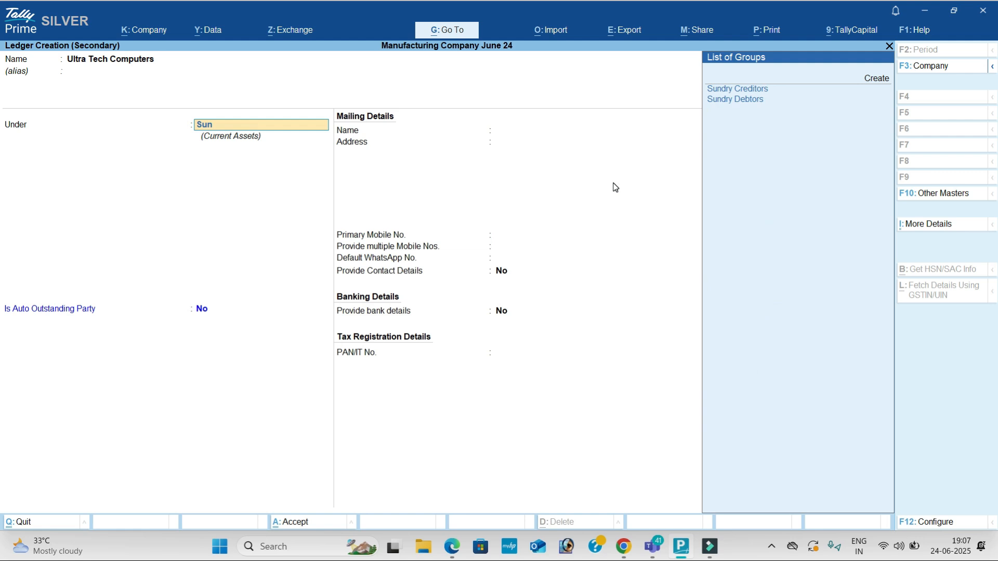
{"action": "key", "text": "Return"}
Step: Copy the supplier's GSTIN from transaction 6 into the Ultra Tech Computers ledger with registration type Regular, and save the ledger
{"action": "key", "text": "Return"}
{"action": "key", "text": "Return"}
{"action": "key", "text": "Return"}
{"action": "key", "text": "Return"}
{"action": "key", "text": "Return"}
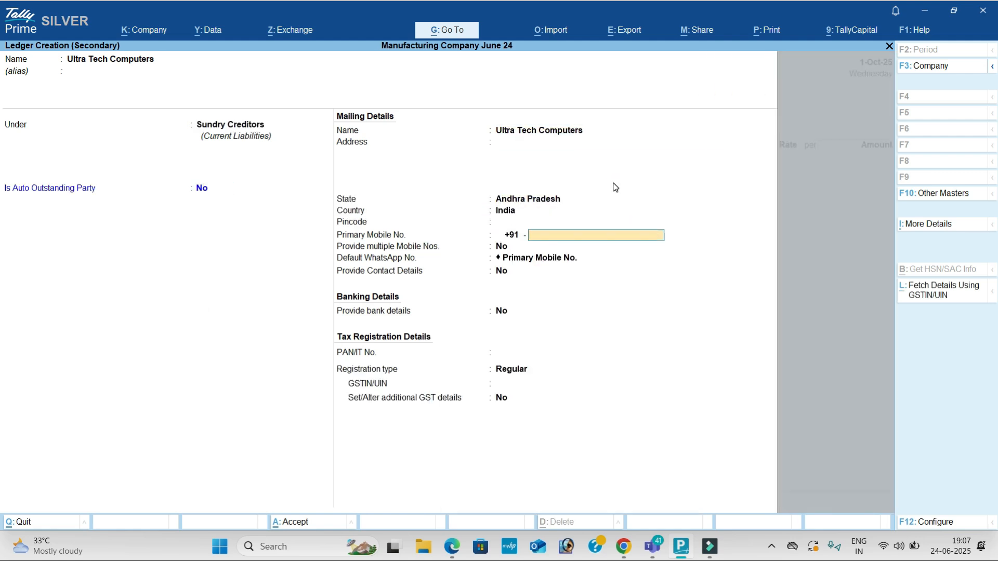
{"action": "key", "text": "Return"}
{"action": "key", "text": "Return"}
{"action": "key", "text": "Return"}
{"action": "key", "text": "Return"}
{"action": "key", "text": "Return"}
{"action": "key", "text": "Return"}
{"action": "key", "text": "Return"}
{"action": "key", "text": "alt+Tab"}
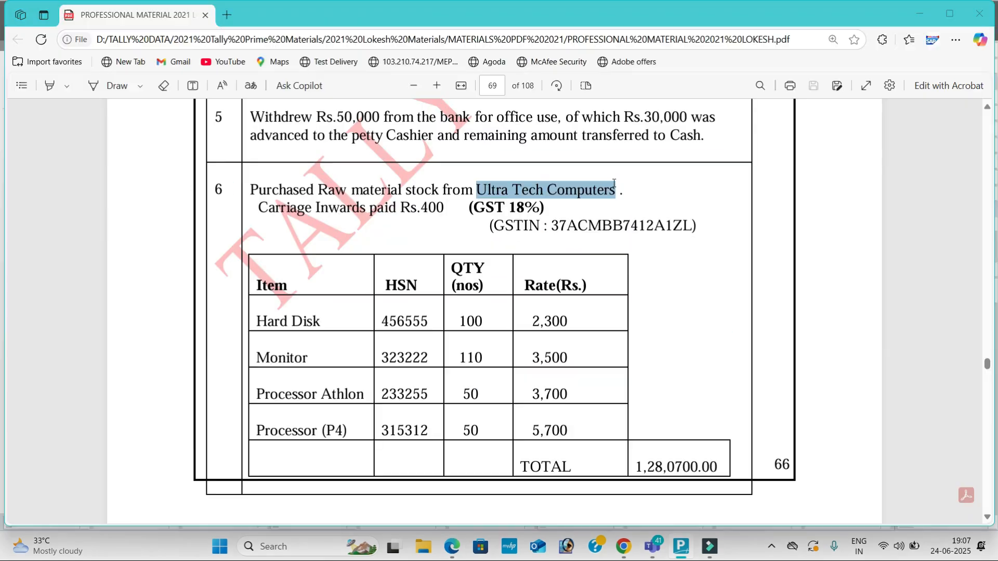
{"action": "left_click_drag", "start_coordinate": [553, 227], "coordinate": [686, 225]}
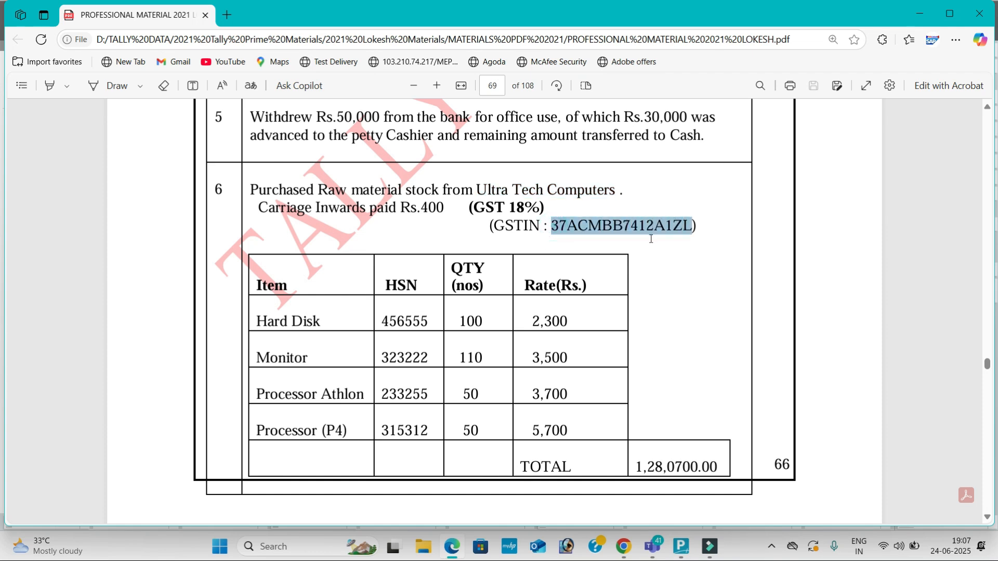
{"action": "key", "text": "ctrl+c"}
{"action": "key", "text": "alt+Tab"}
{"action": "key", "text": "ctrl+alt+v"}
{"action": "key", "text": "Return"}
{"action": "key", "text": "Return"}
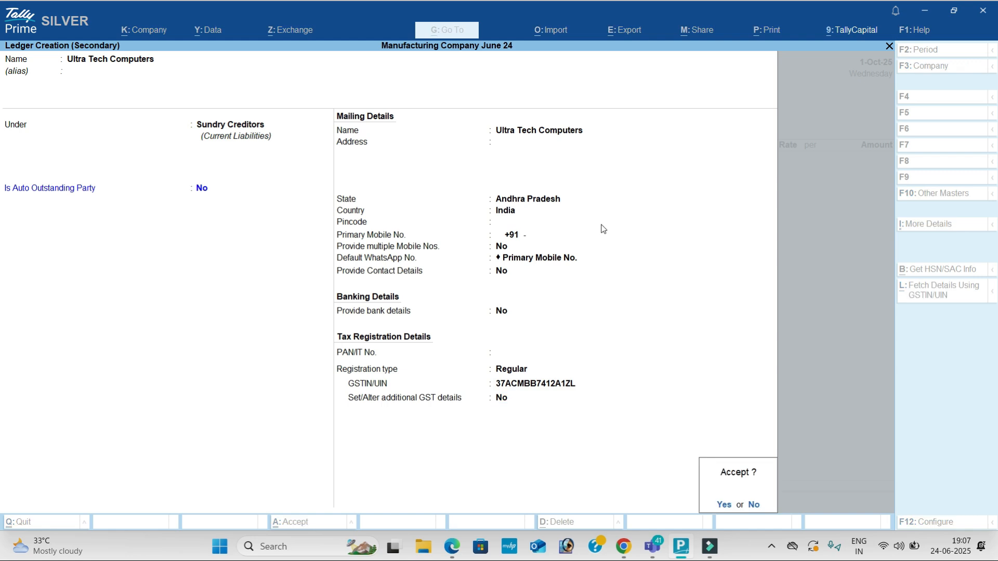
{"action": "key", "text": "Return"}
Step: Accept the default receipt and party details for Ultra Tech Computers and proceed to the voucher's purchase ledger
{"action": "key", "text": "Return"}
{"action": "key", "text": "Return"}
{"action": "key", "text": "Return"}
{"action": "key", "text": "Return"}
{"action": "key", "text": "Return"}
{"action": "key", "text": "Return"}
{"action": "key", "text": "Return"}
{"action": "key", "text": "Return"}
{"action": "key", "text": "Return"}
{"action": "key", "text": "Return"}
{"action": "key", "text": "Return"}
{"action": "key", "text": "Return"}
{"action": "key", "text": "Return"}
{"action": "key", "text": "Return"}
{"action": "key", "text": "Return"}
{"action": "key", "text": "Return"}
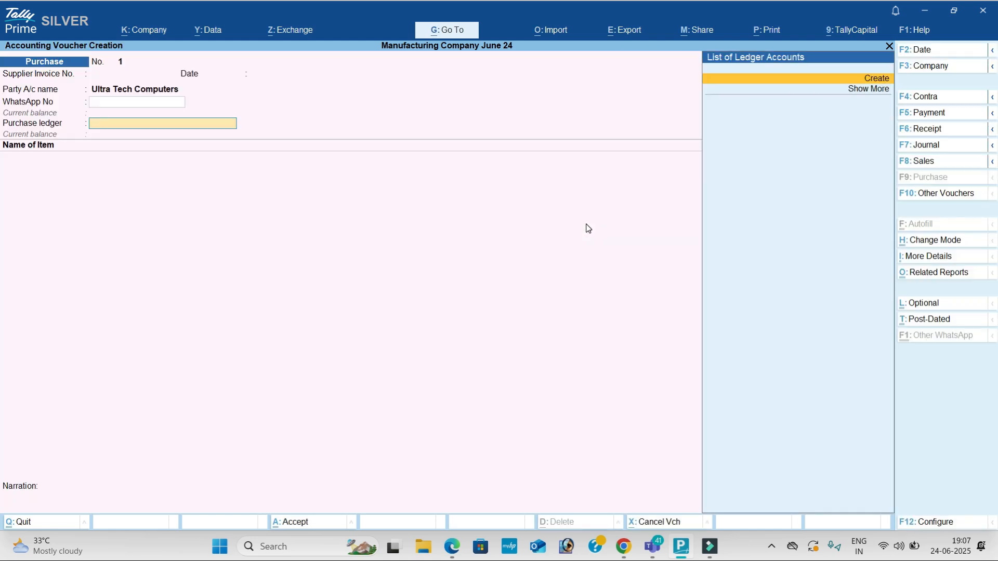
Step: Create the ledger Purchase under Purchase Accounts and use it as the voucher's purchase ledger
{"action": "key", "text": "Return"}
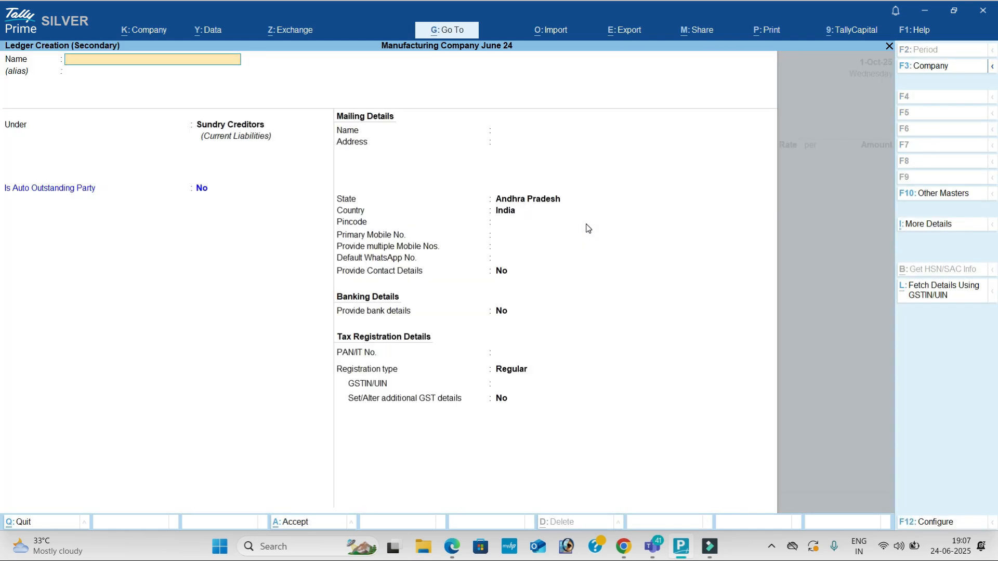
{"action": "key", "text": "Return"}
{"action": "type", "text": "Pu"}
{"action": "key", "text": "Return"}
{"action": "key", "text": "Return"}
{"action": "key", "text": "Return"}
{"action": "key", "text": "Return"}
{"action": "key", "text": "Return"}
{"action": "key", "text": "Return"}
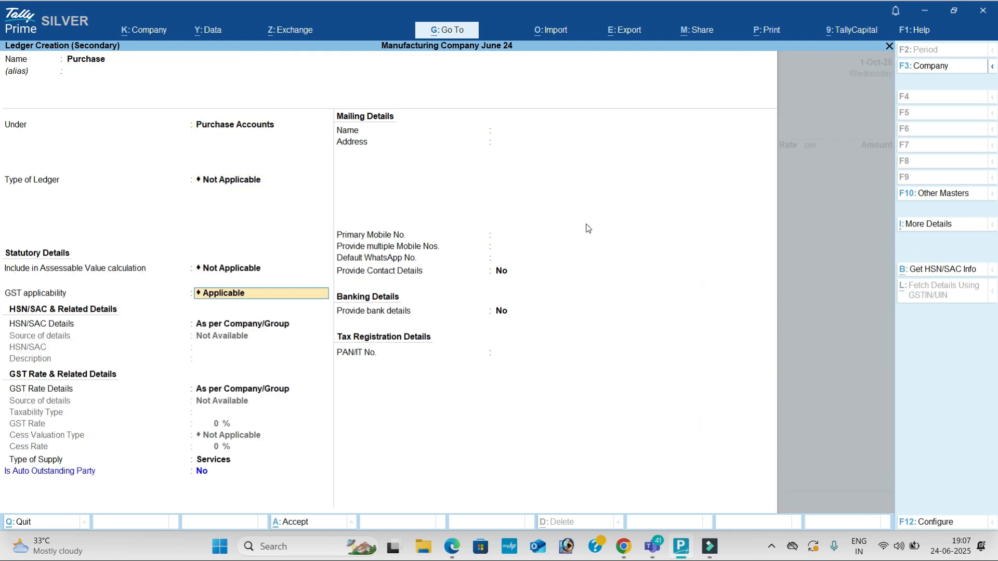
{"action": "key", "text": "Up"}
{"action": "key", "text": "Return"}
{"action": "key", "text": "Return"}
{"action": "key", "text": "Return"}
{"action": "key", "text": "Return"}
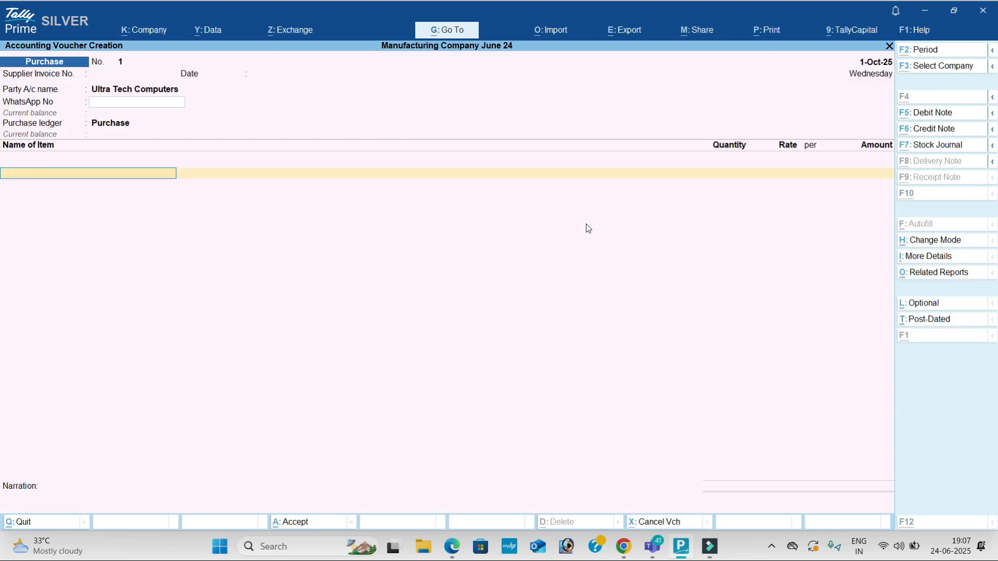
Step: Start a new stock item for the purchase and name it Hard Disk, copied from the item table of transaction 6
{"action": "key", "text": "alt+c"}
{"action": "key", "text": "alt+Tab"}
{"action": "left_click_drag", "start_coordinate": [257, 325], "coordinate": [321, 323]}
{"action": "right_click", "coordinate": [321, 324]}
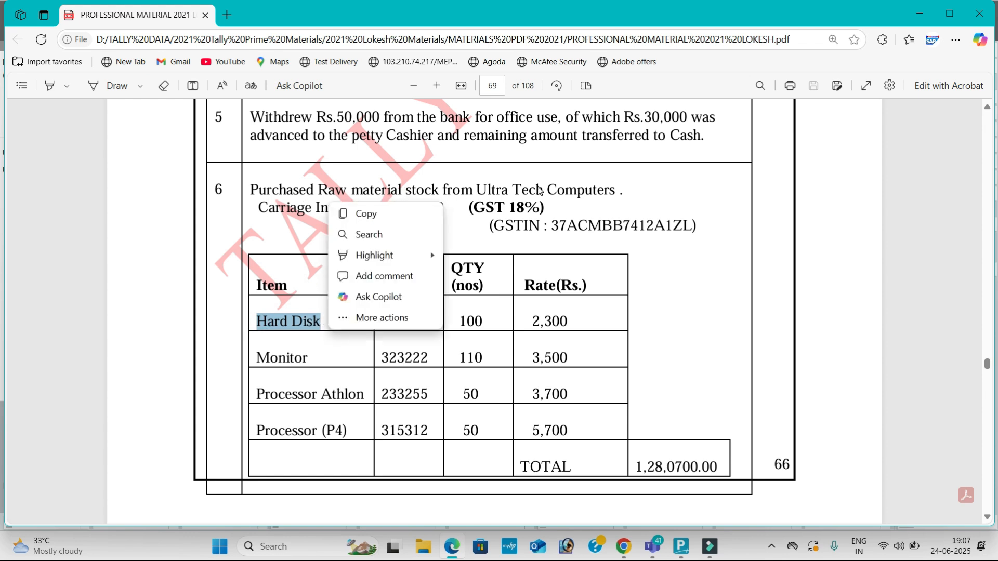
{"action": "key", "text": "ctrl+c"}
{"action": "key", "text": "alt+Tab"}
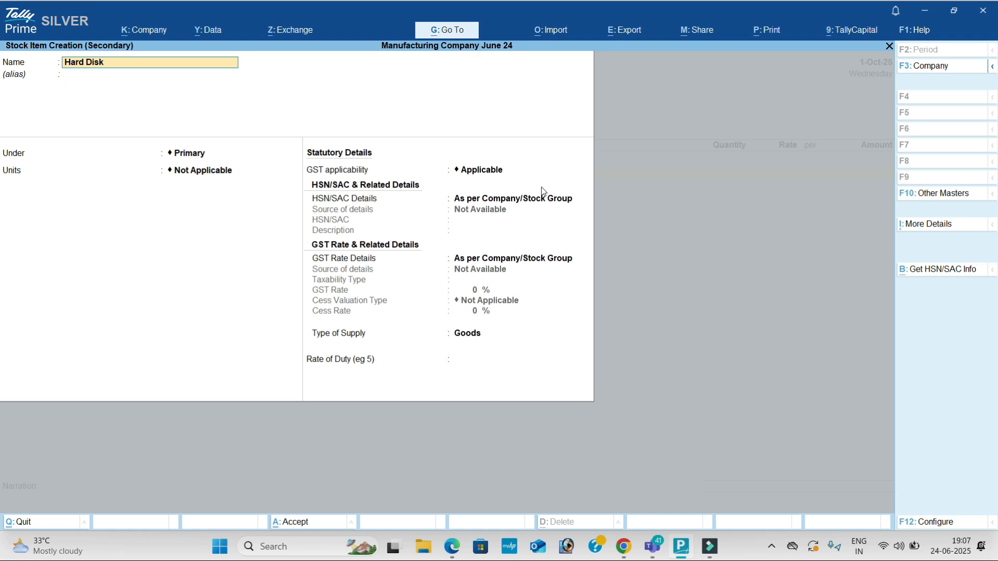
Step: Create the stock group Raw Materials and place the Hard Disk item under it
{"action": "key", "text": "Return"}
{"action": "key", "text": "Return"}
{"action": "key", "text": "alt+c"}
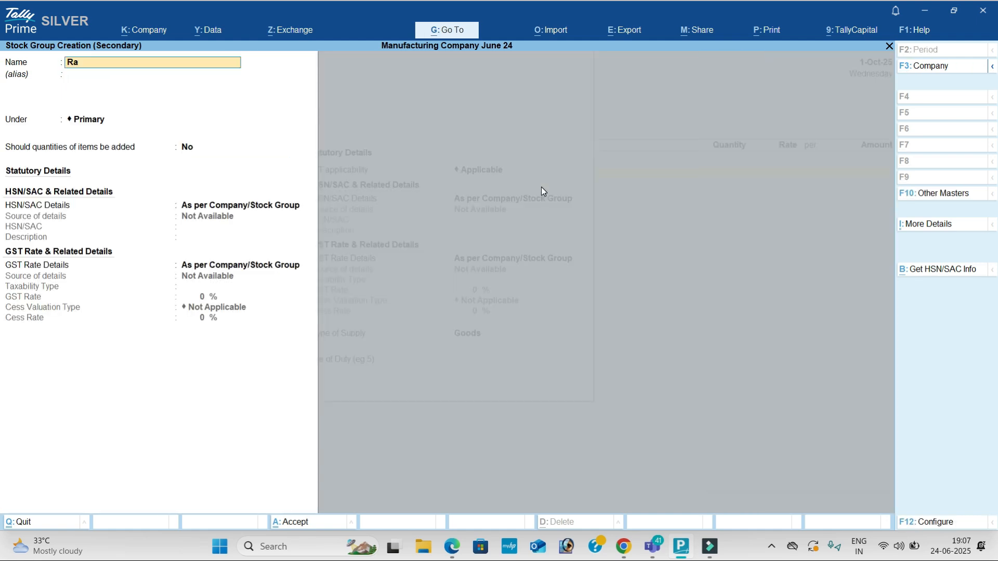
{"action": "type", "text": "Raw Materials"}
{"action": "key", "text": "Return"}
{"action": "key", "text": "ctrl+a"}
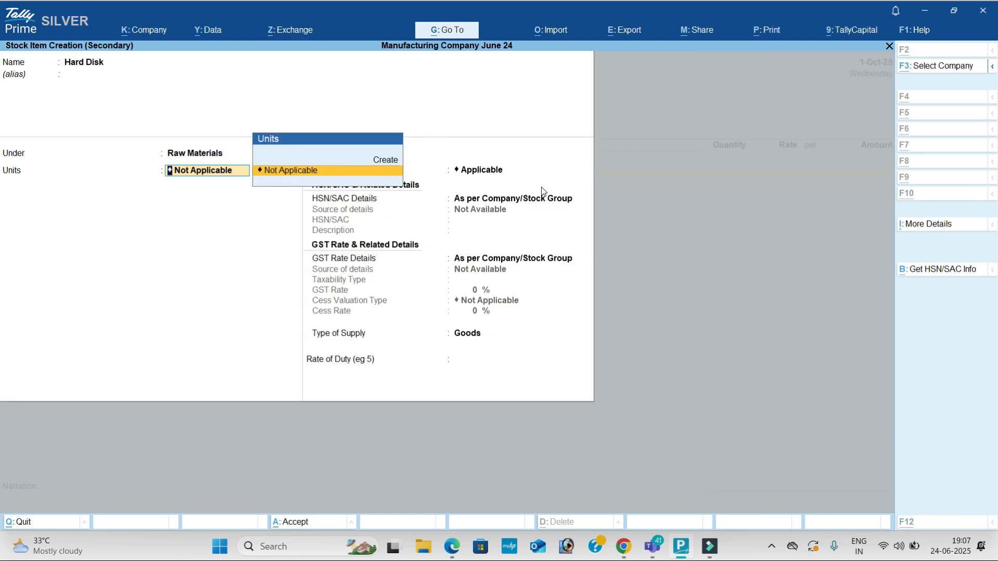
Step: Create the unit nos with the quantity code NOS-NUMBERS and use it as the Hard Disk item's unit
{"action": "key", "text": "alt+c"}
{"action": "type", "text": "nos"}
{"action": "key", "text": "Return"}
{"action": "key", "text": "Return"}
{"action": "type", "text": "nos"}
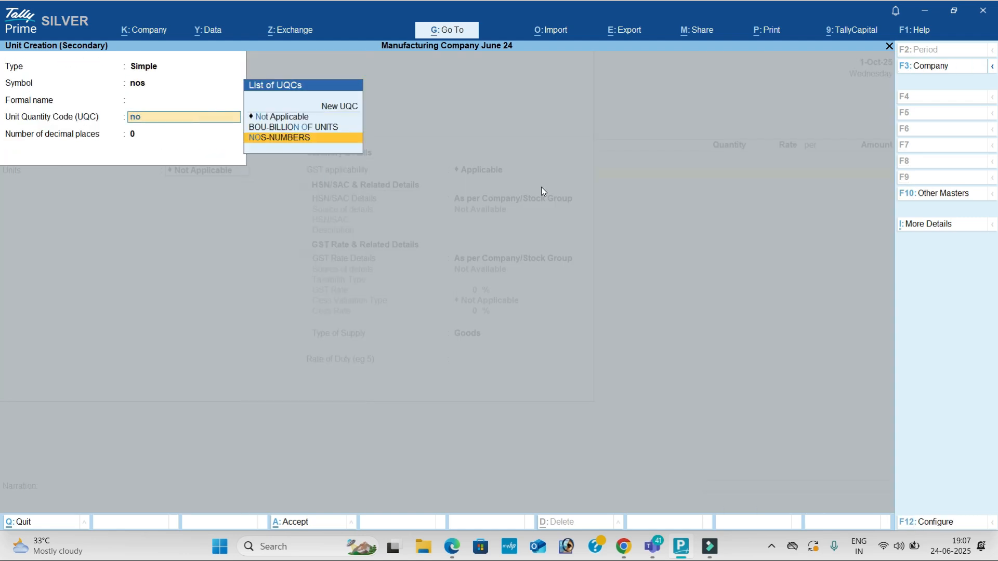
{"action": "key", "text": "Return"}
{"action": "key", "text": "Return"}
{"action": "key", "text": "Return"}
Step: Specify the HSN details directly in the Hard Disk item, with the HSN/SAC code 741258
{"action": "key", "text": "Down"}
{"action": "key", "text": "Return"}
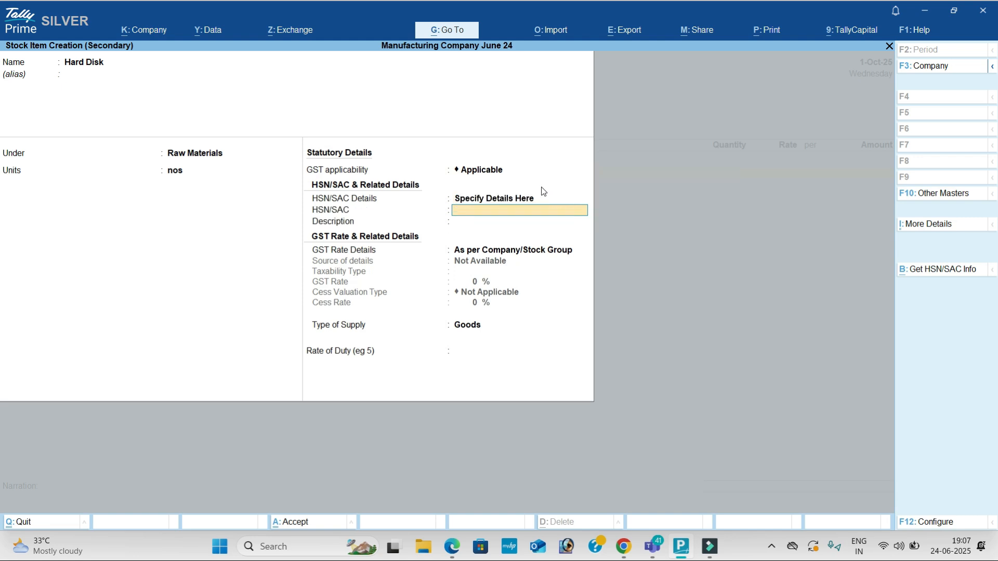
{"action": "key", "text": "alt+Tab"}
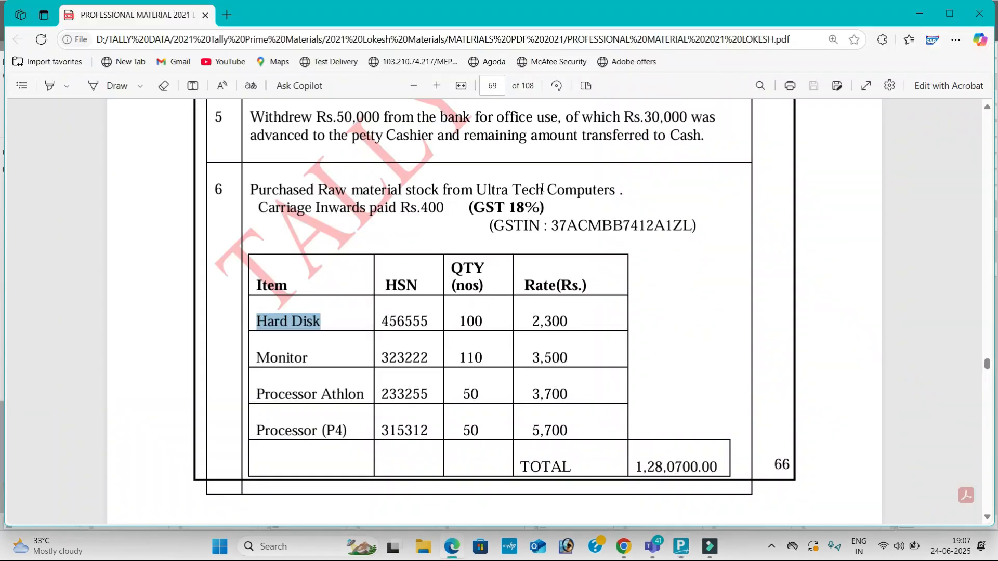
{"action": "key", "text": "alt+Tab"}
{"action": "type", "text": "741258"}
{"action": "key", "text": "Return"}
{"action": "key", "text": "Return"}
Step: Specify taxable GST details at 18% in the Hard Disk item, keep its supply type as Goods, and save it
{"action": "key", "text": "Down"}
{"action": "key", "text": "Return"}
{"action": "key", "text": "Return"}
{"action": "key", "text": "alt+Tab"}
{"action": "key", "text": "alt+Tab"}
{"action": "type", "text": "18"}
{"action": "key", "text": "Return"}
{"action": "key", "text": "Return"}
{"action": "key", "text": "Return"}
{"action": "key", "text": "Return"}
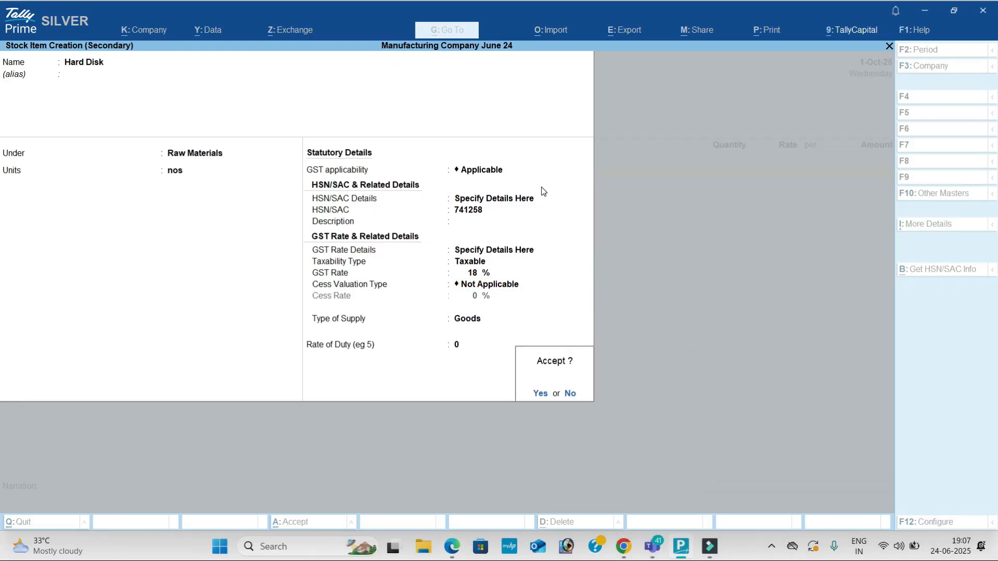
{"action": "key", "text": "Return"}
Step: Fill in the Hard Disk line with a quantity of 100 nos and a rate of 2,300, as in the PDF
{"action": "key", "text": "alt+Tab"}
{"action": "key", "text": "alt+Tab"}
{"action": "type", "text": "100"}
{"action": "key", "text": "Return"}
{"action": "type", "text": "2,300"}
{"action": "key", "text": "Return"}
{"action": "key", "text": "Return"}
{"action": "key", "text": "Return"}
{"action": "key", "text": "Return"}
Step: Start a new stock item and name it Monitor, copied from the item table of transaction 6
{"action": "key", "text": "alt+c"}
{"action": "key", "text": "alt+Tab"}
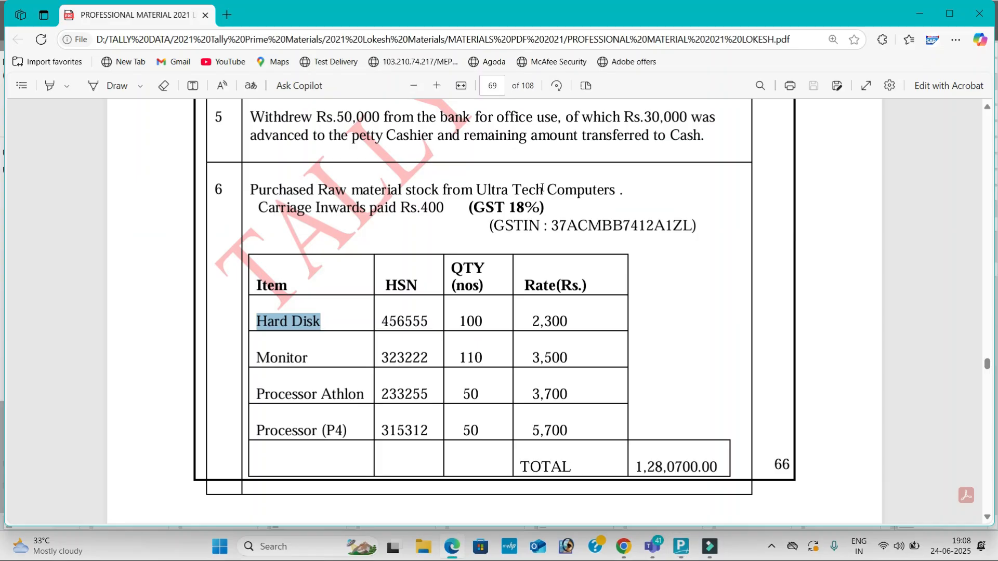
{"action": "left_click_drag", "start_coordinate": [261, 350], "coordinate": [306, 361]}
{"action": "right_click", "coordinate": [306, 361]}
{"action": "key", "text": "ctrl+c"}
{"action": "key", "text": "alt+Tab"}
{"action": "key", "text": "ctrl+v"}
{"action": "key", "text": "Return"}
Step: Place the Monitor item under the Raw Materials group with nos as its unit
{"action": "key", "text": "Return"}
{"action": "key", "text": "Down"}
{"action": "key", "text": "Return"}
{"action": "key", "text": "Down"}
{"action": "key", "text": "Return"}
Step: Specify the HSN details directly in the Monitor item, with the HSN/SAC code 984788
{"action": "key", "text": "Down"}
{"action": "key", "text": "Return"}
{"action": "type", "text": "98478"}
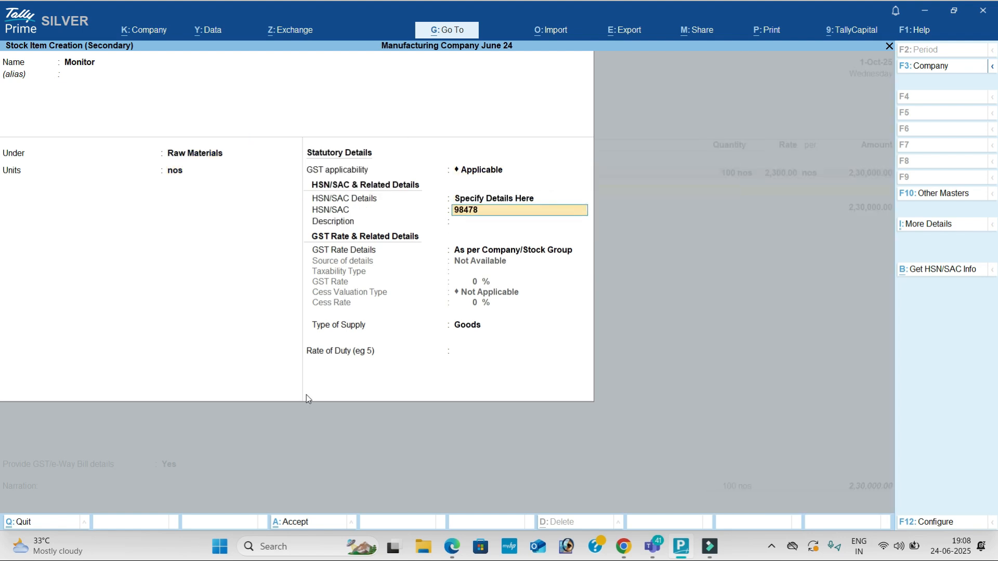
{"action": "type", "text": "8"}
{"action": "key", "text": "Return"}
{"action": "key", "text": "Return"}
Step: Specify taxable GST details in the Monitor item at the transaction's 18% rate and save the item
{"action": "key", "text": "Down"}
{"action": "key", "text": "Return"}
{"action": "key", "text": "Return"}
{"action": "key", "text": "Return"}
{"action": "key", "text": "Return"}
{"action": "key", "text": "Return"}
{"action": "key", "text": "Return"}
Step: Fill in the Monitor line with a quantity of 110 nos and a rate of 3,500, as in the PDF
{"action": "key", "text": "alt+Tab"}
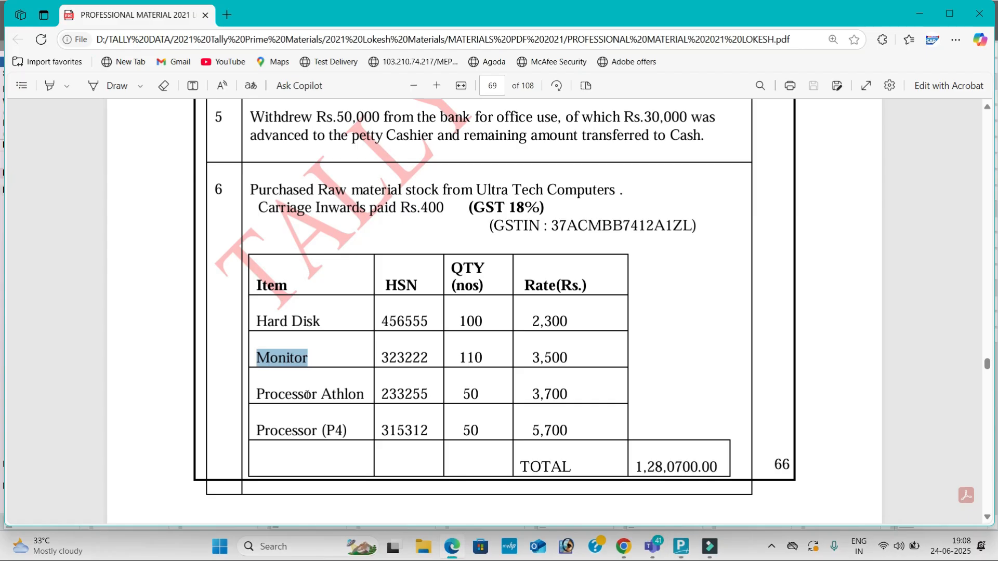
{"action": "key", "text": "alt+Tab"}
{"action": "type", "text": "110"}
{"action": "key", "text": "Return"}
{"action": "key", "text": "alt+Tab"}
{"action": "key", "text": "alt+Tab"}
{"action": "type", "text": "3500"}
{"action": "key", "text": "Return"}
{"action": "key", "text": "Return"}
{"action": "key", "text": "Return"}
{"action": "key", "text": "Return"}
{"action": "key", "text": "Return"}
Step: Start a new stock item and name it Processor Athlon, copied from the item table of transaction 6
{"action": "key", "text": "alt+c"}
{"action": "key", "text": "alt+Tab"}
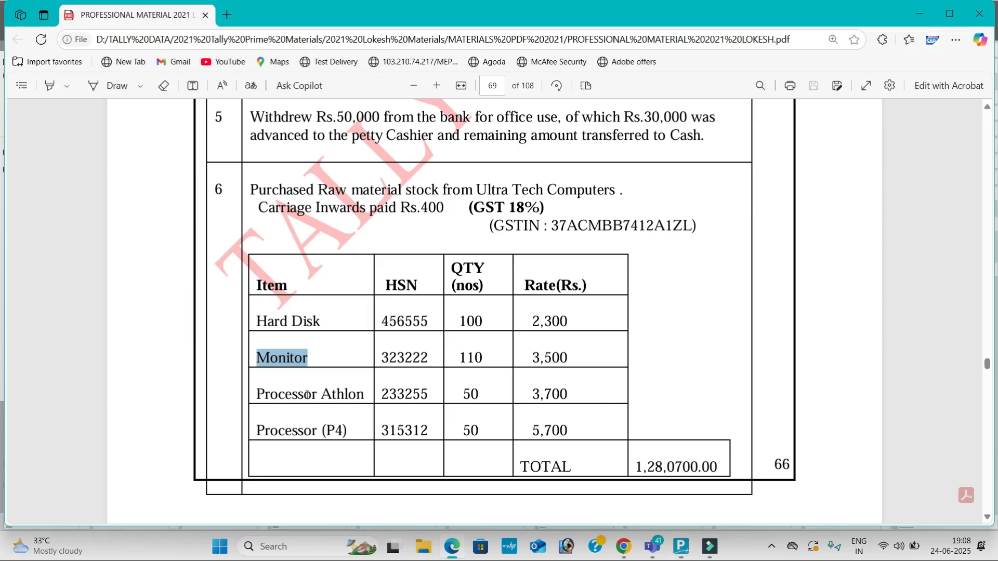
{"action": "left_click_drag", "start_coordinate": [257, 393], "coordinate": [362, 402]}
{"action": "key", "text": "ctrl+c"}
{"action": "key", "text": "alt+Tab"}
{"action": "key", "text": "ctrl+v"}
{"action": "key", "text": "Return"}
Step: Place the Processor Athlon item under the Raw Materials group with nos as its unit
{"action": "key", "text": "Return"}
{"action": "key", "text": "Down"}
{"action": "key", "text": "Return"}
{"action": "key", "text": "Return"}
{"action": "key", "text": "Return"}
Step: Specify the HSN details directly in the Processor Athlon item, with the HSN/SAC code 652215
{"action": "key", "text": "Down"}
{"action": "key", "text": "Return"}
{"action": "type", "text": "652215"}
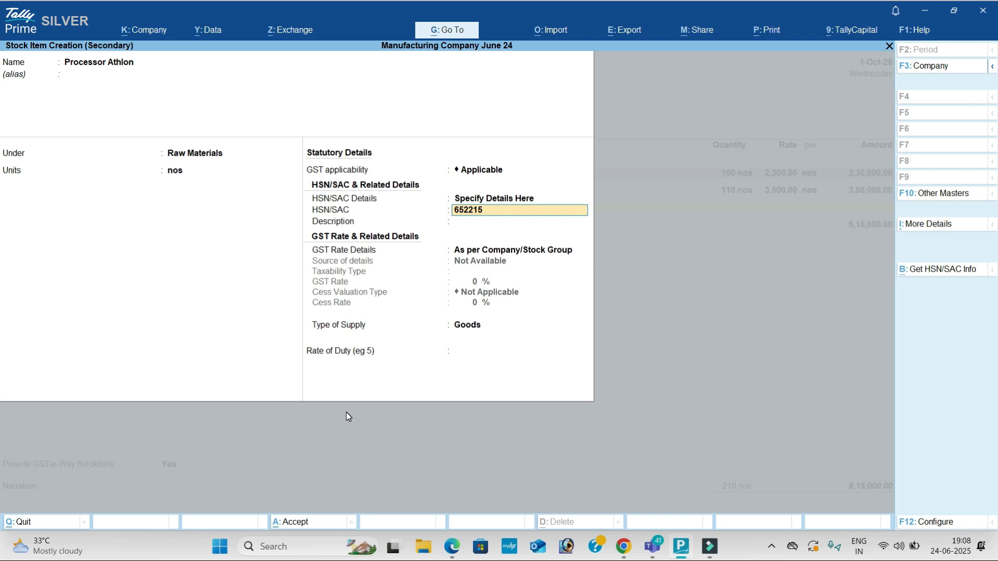
{"action": "key", "text": "Return"}
Step: Specify taxable GST details at 18% in the Processor Athlon item, keep its supply type as Goods, and save it
{"action": "key", "text": "Down"}
{"action": "key", "text": "Return"}
{"action": "key", "text": "Return"}
{"action": "type", "text": "18"}
{"action": "key", "text": "Return"}
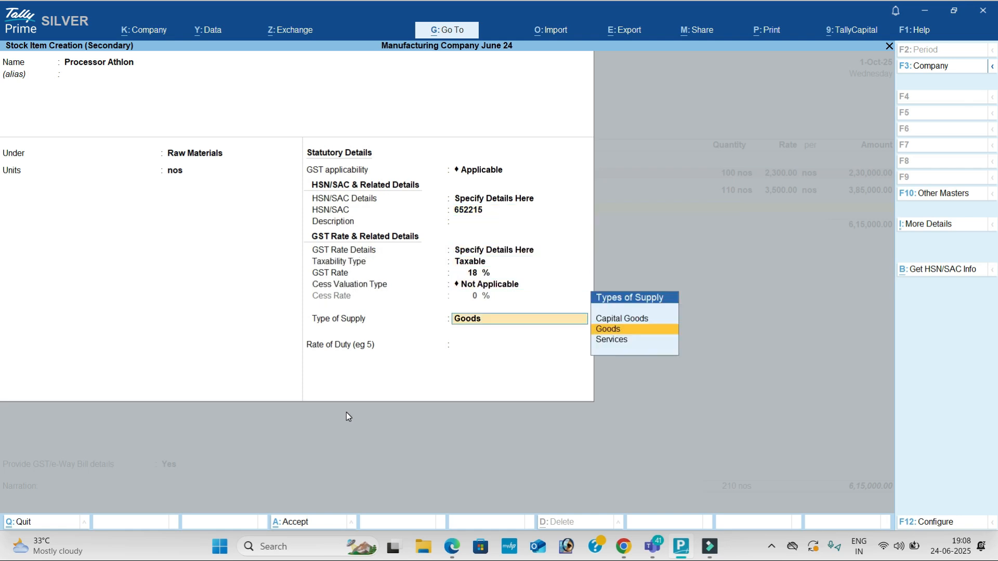
{"action": "key", "text": "Return"}
{"action": "key", "text": "Return"}
Step: Fill in the Processor Athlon line with a quantity of 50 nos and a rate of 3,700, as in the PDF
{"action": "key", "text": "alt+Tab"}
{"action": "key", "text": "alt+Tab"}
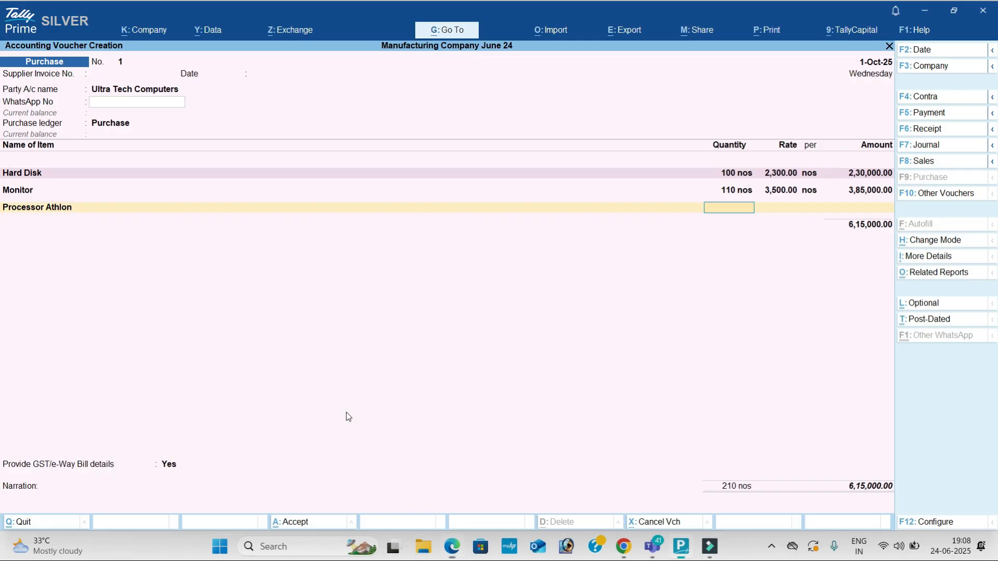
{"action": "type", "text": "50"}
{"action": "key", "text": "Return"}
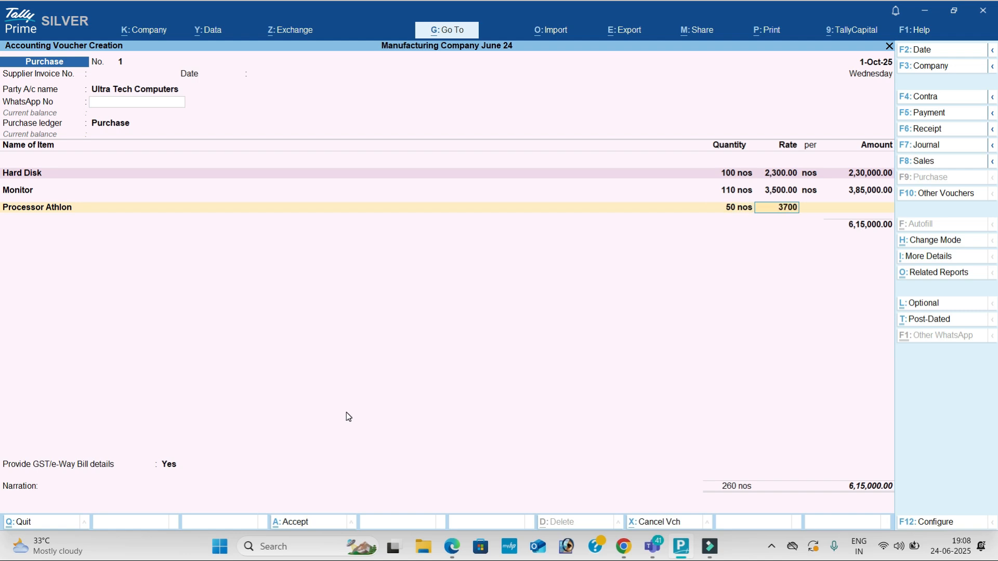
{"action": "key", "text": "Return"}
{"action": "key", "text": "Return"}
{"action": "key", "text": "Return"}
{"action": "key", "text": "Return"}
Step: Start a new stock item and name it Processor (P4), copied from the item table of transaction 6
{"action": "key", "text": "alt+c"}
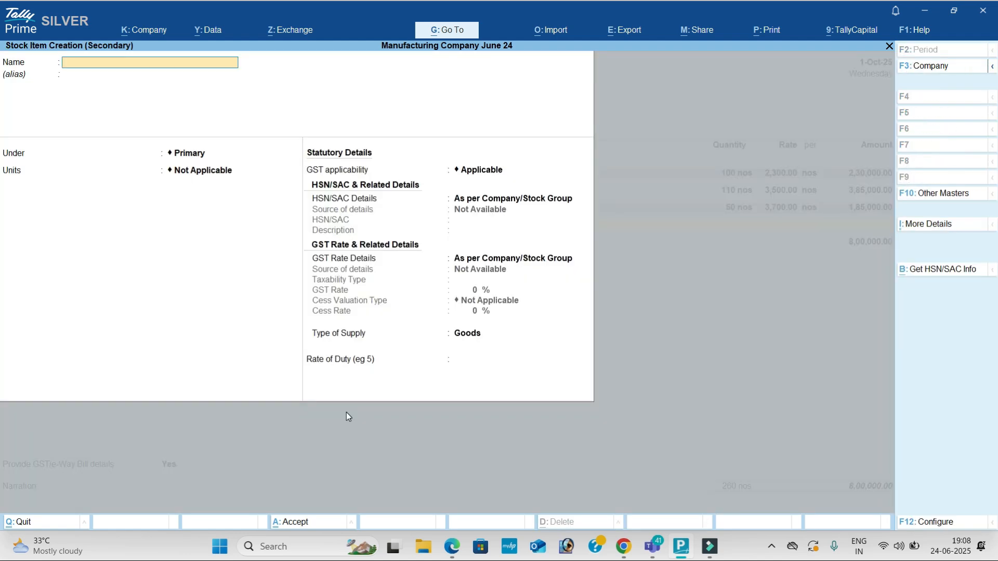
{"action": "key", "text": "alt+Tab"}
{"action": "left_click_drag", "start_coordinate": [257, 432], "coordinate": [343, 431]}
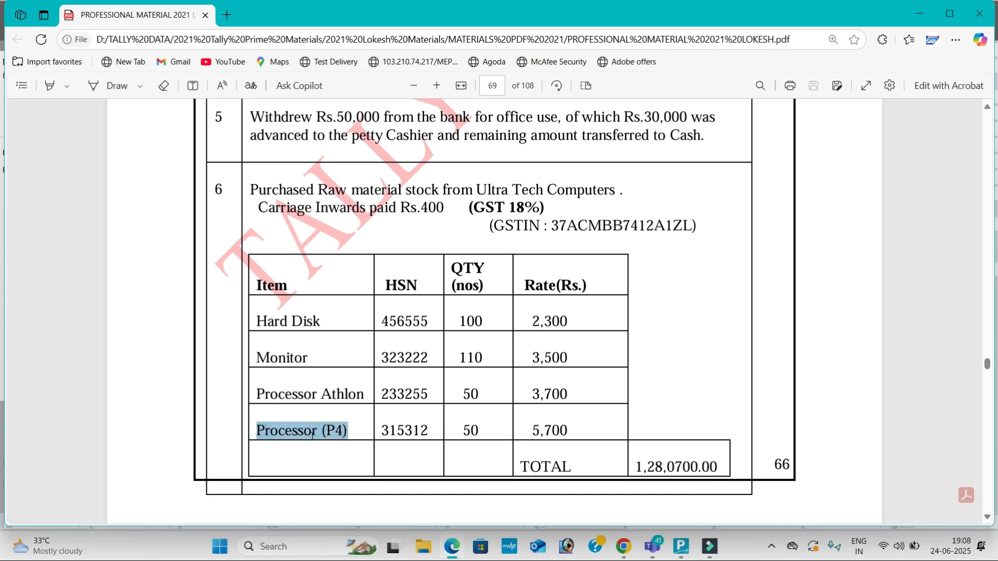
{"action": "key", "text": "ctrl+c"}
{"action": "key", "text": "alt+Tab"}
{"action": "key", "text": "ctrl+alt+v"}
{"action": "key", "text": "Return"}
Step: Place the Processor (P4) item under the Raw Materials group with nos as its unit
{"action": "key", "text": "Return"}
{"action": "key", "text": "BackSpace"}
{"action": "key", "text": "Down"}
{"action": "key", "text": "Return"}
{"action": "key", "text": "Down"}
{"action": "key", "text": "Return"}
{"action": "key", "text": "Return"}
Step: Specify the HSN details directly in the Processor (P4) item, with the HSN/SAC code 98556
{"action": "key", "text": "Down"}
{"action": "key", "text": "Return"}
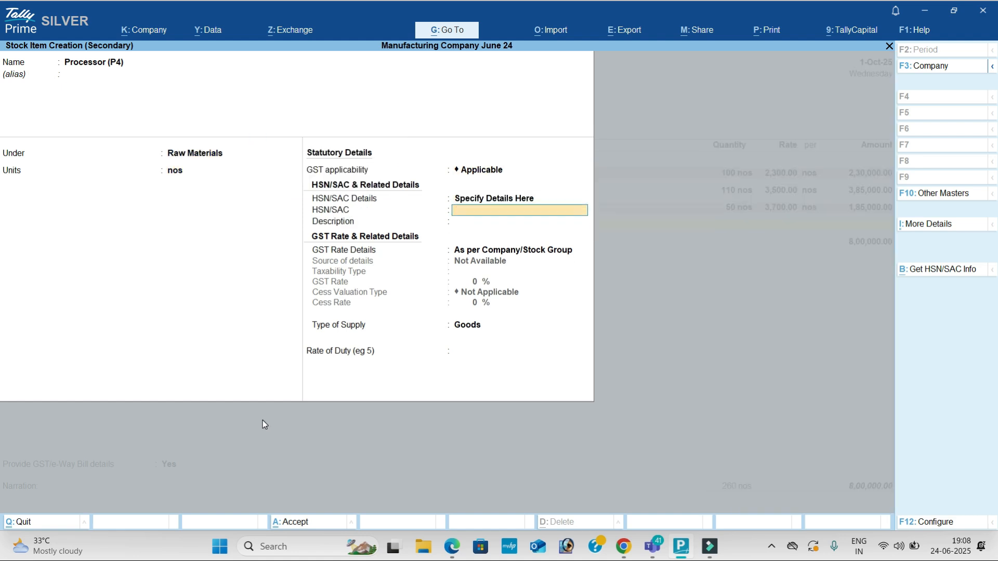
{"action": "key", "text": "Return"}
{"action": "key", "text": "Return"}
Step: Specify taxable GST details at 18% in the Processor (P4) item, keep its supply type as Goods, and save it
{"action": "key", "text": "Down"}
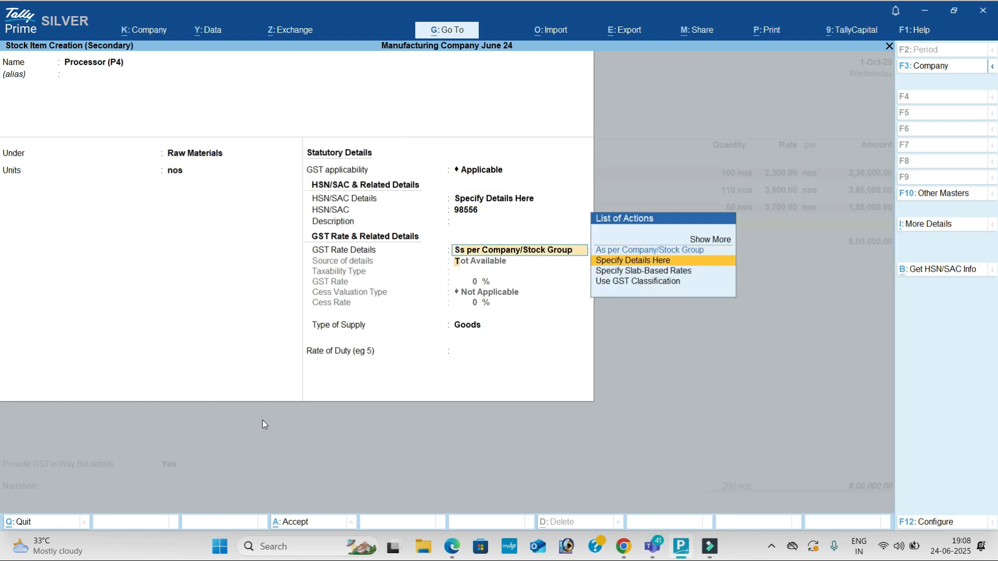
{"action": "key", "text": "Return"}
{"action": "key", "text": "Return"}
{"action": "key", "text": "Return"}
{"action": "key", "text": "Return"}
{"action": "key", "text": "Return"}
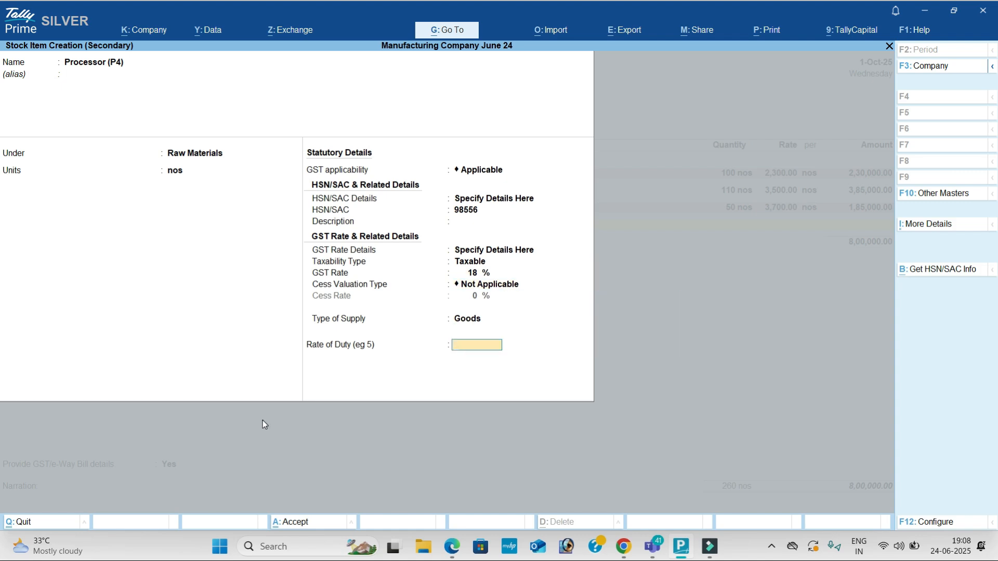
{"action": "key", "text": "Return"}
Step: Fill in the Processor (P4) line with a quantity of 50 nos and a rate of 5,700, and end the item list
{"action": "key", "text": "alt+Tab"}
{"action": "key", "text": "alt+Tab"}
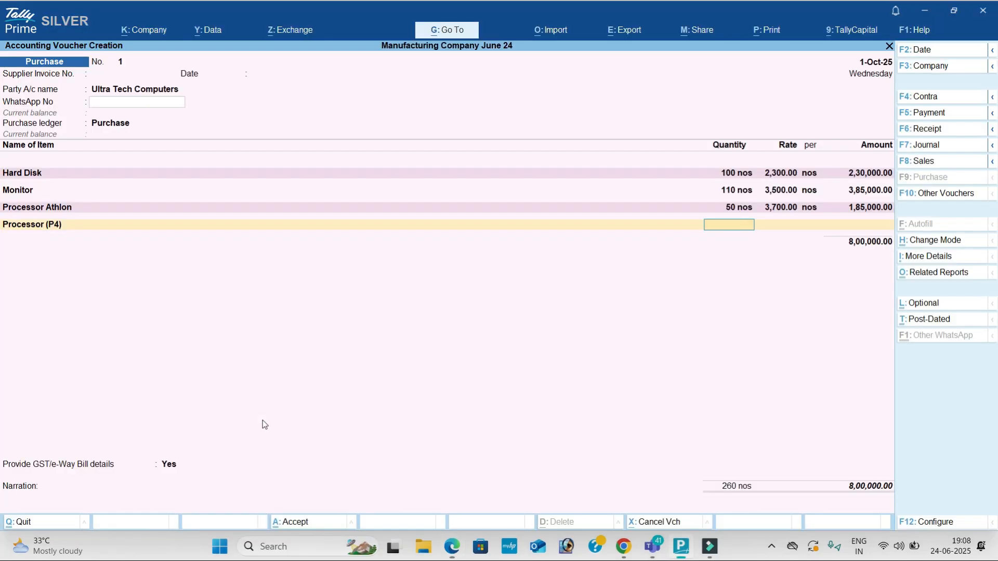
{"action": "key", "text": "Return"}
{"action": "type", "text": "5700"}
{"action": "key", "text": "Return"}
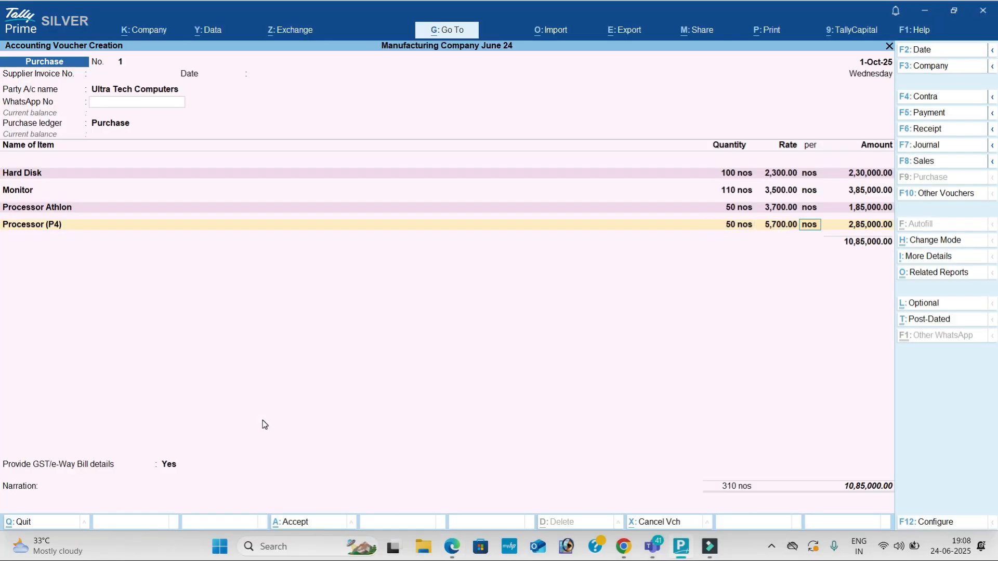
{"action": "key", "text": "Return"}
{"action": "key", "text": "Return"}
{"action": "key", "text": "Return"}
{"action": "key", "text": "Return"}
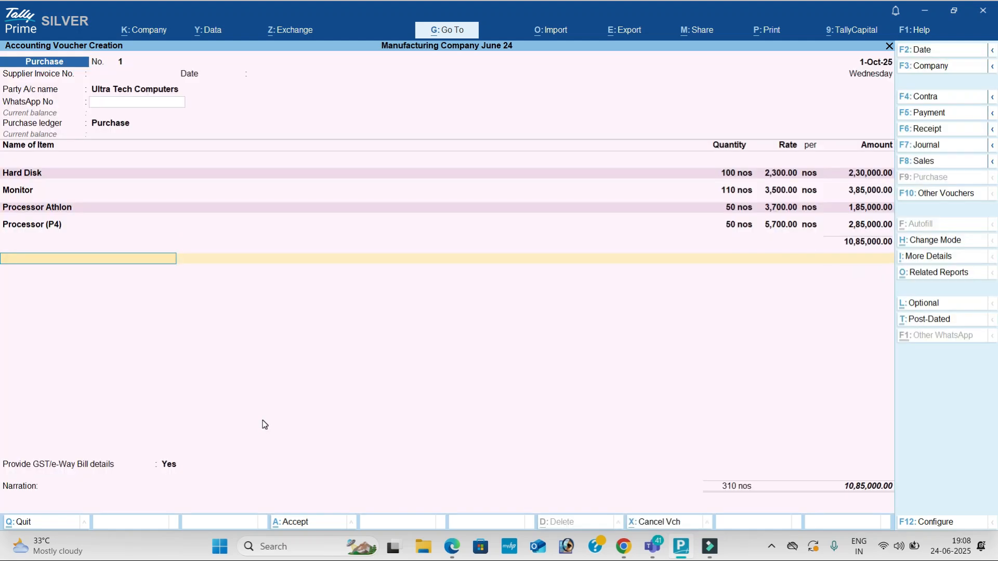
Step: Start a new ledger named Carriage Inwards from the voucher and place it under Direct Expenses
{"action": "key", "text": "alt+c"}
{"action": "type", "text": "Carriage Inwar"}
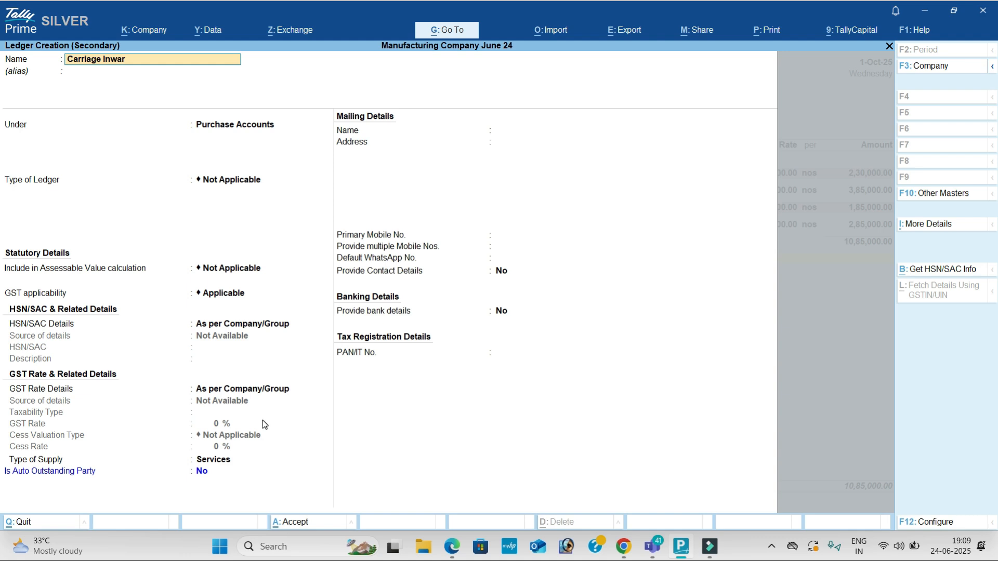
{"action": "key", "text": "Return"}
{"action": "key", "text": "Return"}
{"action": "type", "text": "Di"}
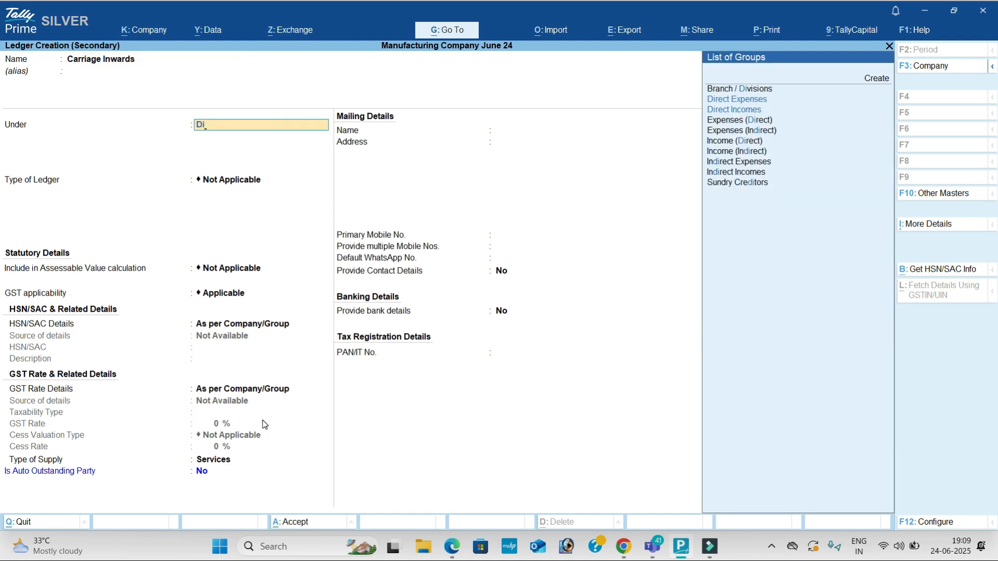
{"action": "key", "text": "Return"}
{"action": "key", "text": "BackSpace"}
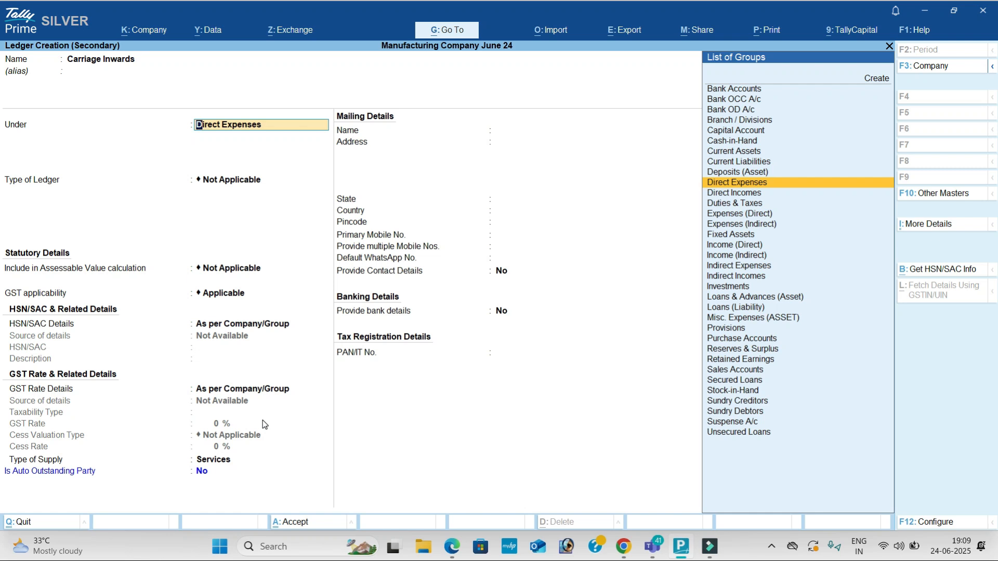
Step: Set the Direct Expenses group's purchase invoice allocation method to Appropriate by Value, and save both the group and the Carriage Inwards ledger
{"action": "key", "text": "ctrl+Return"}
{"action": "key", "text": "Return"}
{"action": "key", "text": "Return"}
{"action": "key", "text": "Return"}
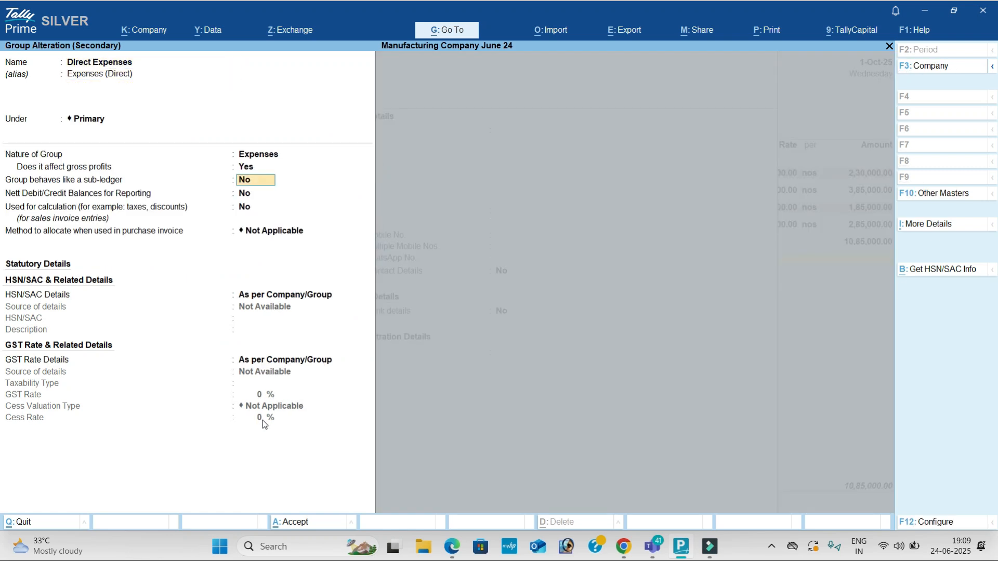
{"action": "key", "text": "Return"}
{"action": "key", "text": "Down"}
{"action": "key", "text": "Down"}
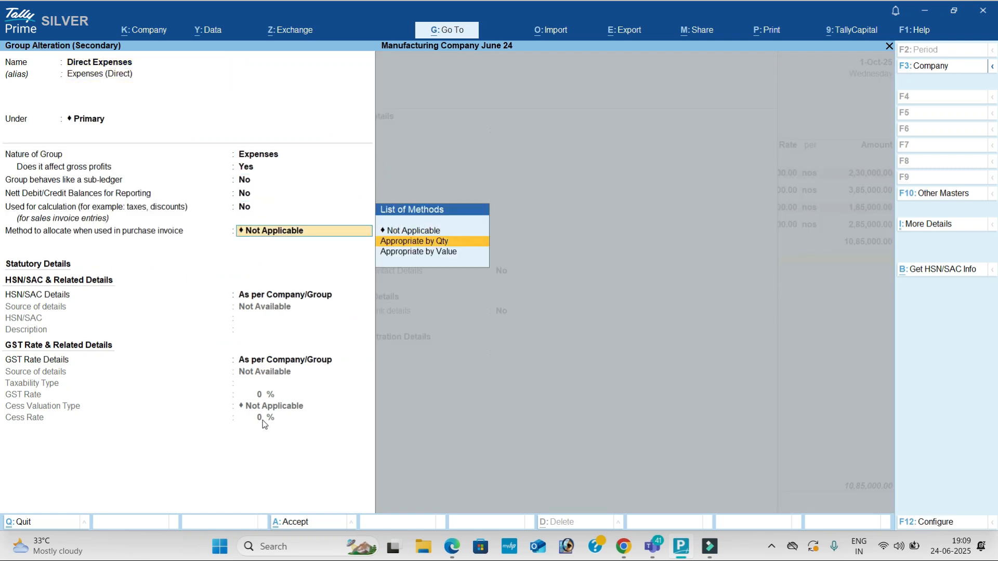
{"action": "key", "text": "Return"}
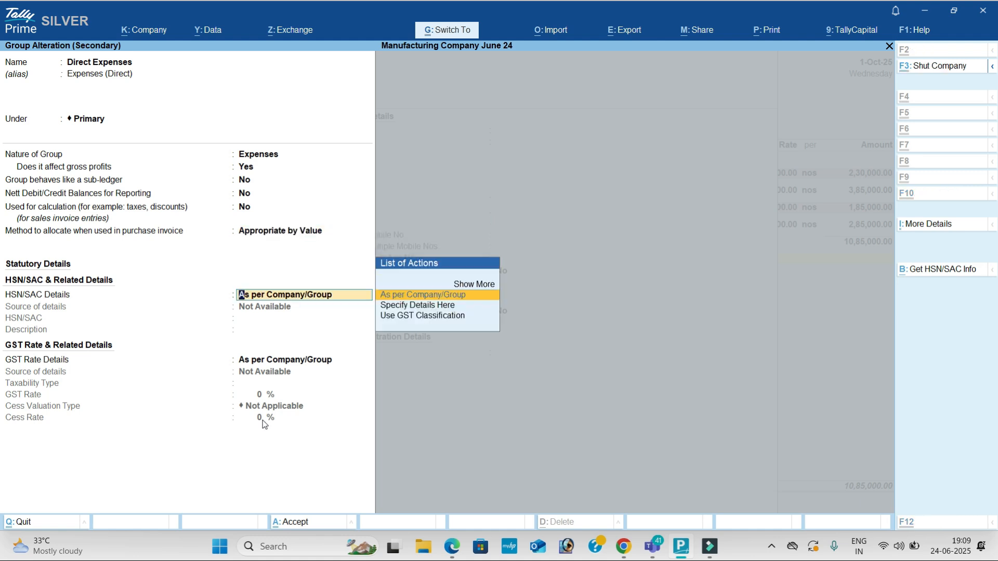
{"action": "key", "text": "ctrl+a"}
{"action": "key", "text": "ctrl+a"}
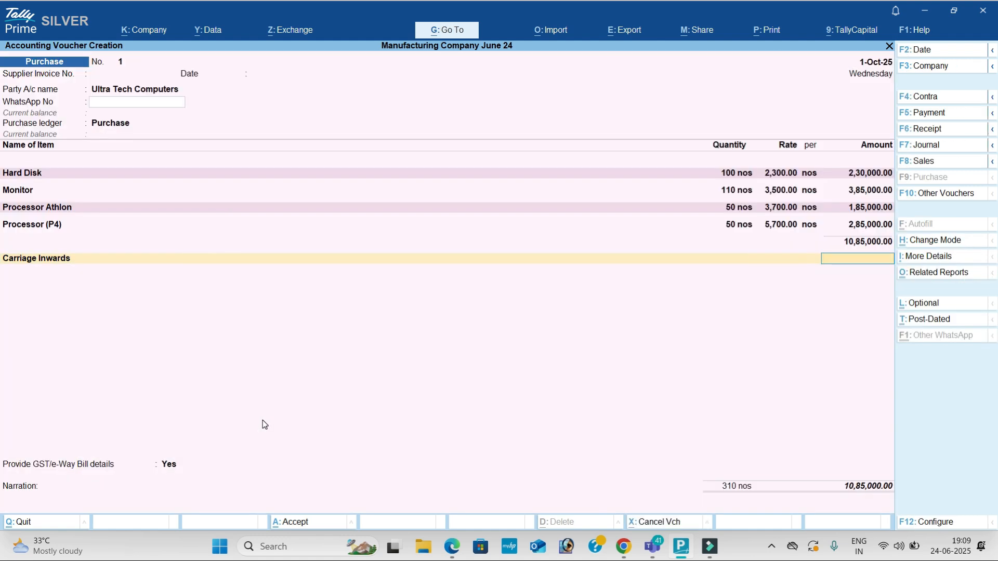
Step: Enter 400 as the Carriage Inwards amount in the purchase voucher, as given in transaction 6
{"action": "key", "text": "alt+Tab"}
{"action": "key", "text": "alt+Tab"}
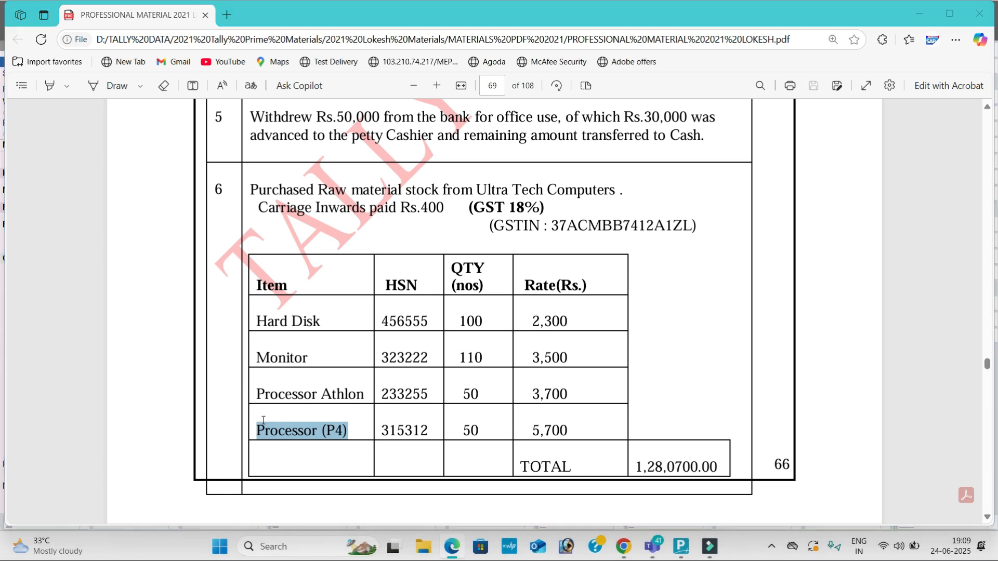
{"action": "type", "text": "400"}
{"action": "key", "text": "Return"}
{"action": "key", "text": "ctrl+a"}
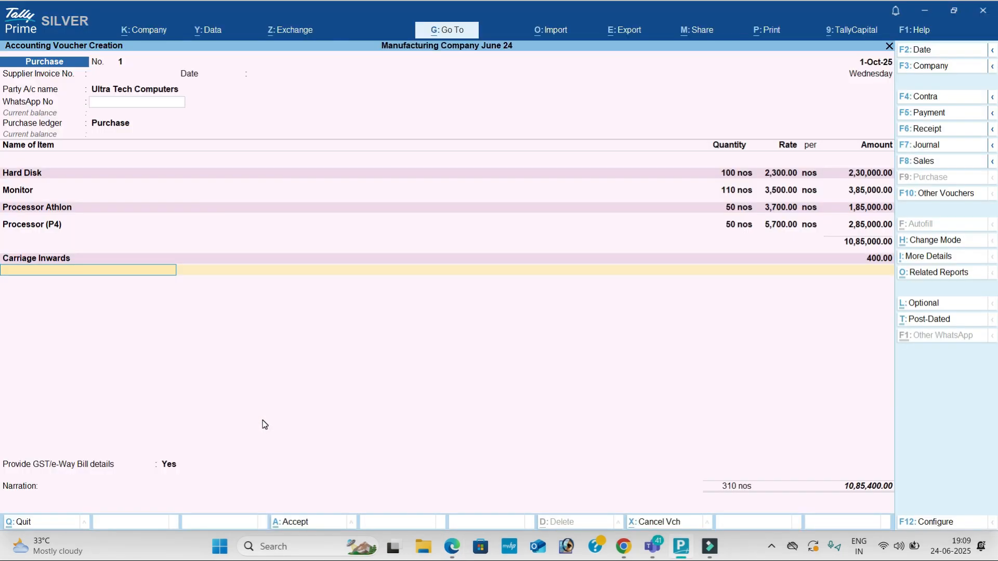
Step: Create a new ledger named CGST from the purchase voucher and place it under Duties & Taxes
{"action": "key", "text": "Return"}
{"action": "key", "text": "BackSpace"}
{"action": "key", "text": "Return"}
{"action": "key", "text": "Return"}
{"action": "key", "text": "Return"}
{"action": "key", "text": "alt+c"}
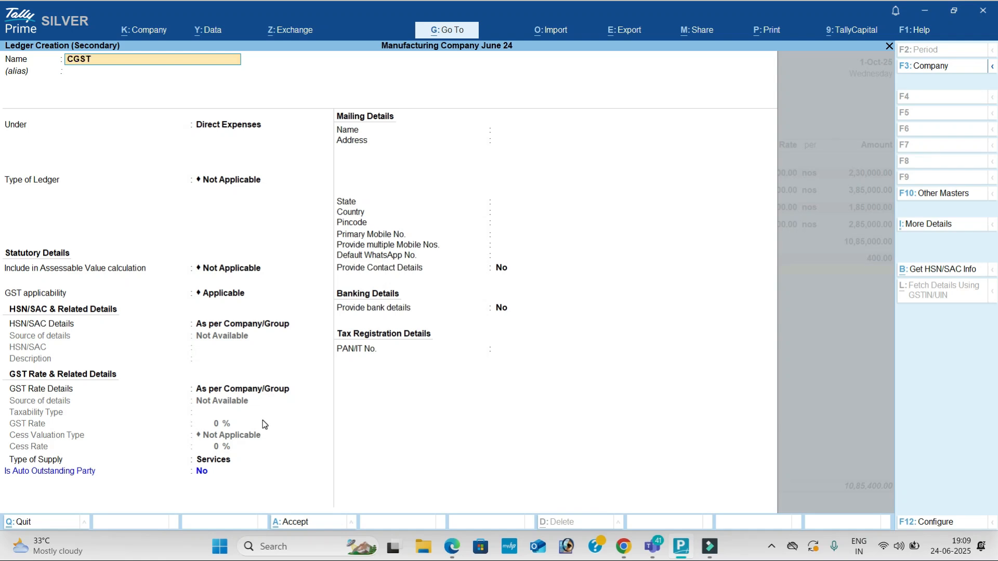
{"action": "key", "text": "Return"}
{"action": "type", "text": "du"}
{"action": "key", "text": "Return"}
Step: Set the CGST ledger's duty type to GST with its matching tax type, and save it into the purchase voucher
{"action": "key", "text": "Up"}
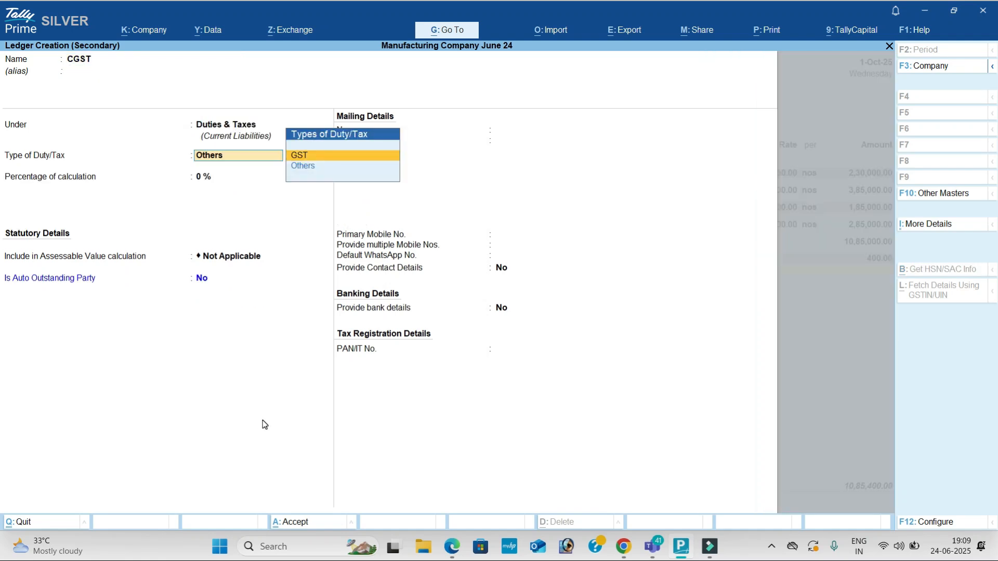
{"action": "key", "text": "Return"}
{"action": "key", "text": "Down"}
{"action": "key", "text": "Return"}
{"action": "key", "text": "Return"}
{"action": "key", "text": "ctrl+a"}
{"action": "key", "text": "Return"}
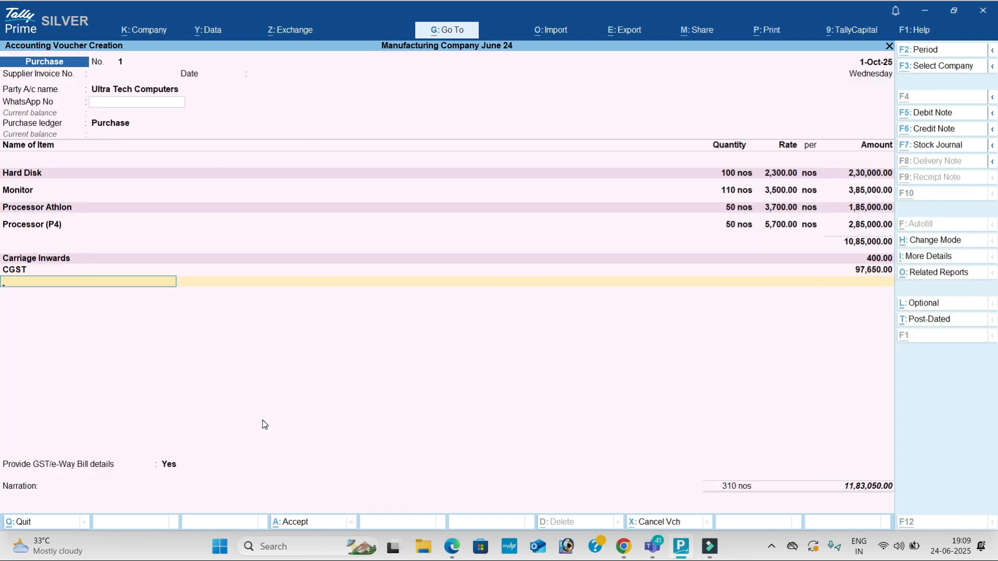
Step: Start a new ledger named SGST under Duties & Taxes from the purchase voucher
{"action": "key", "text": "alt+c"}
{"action": "type", "text": "SGST"}
{"action": "key", "text": "Return"}
{"action": "key", "text": "Return"}
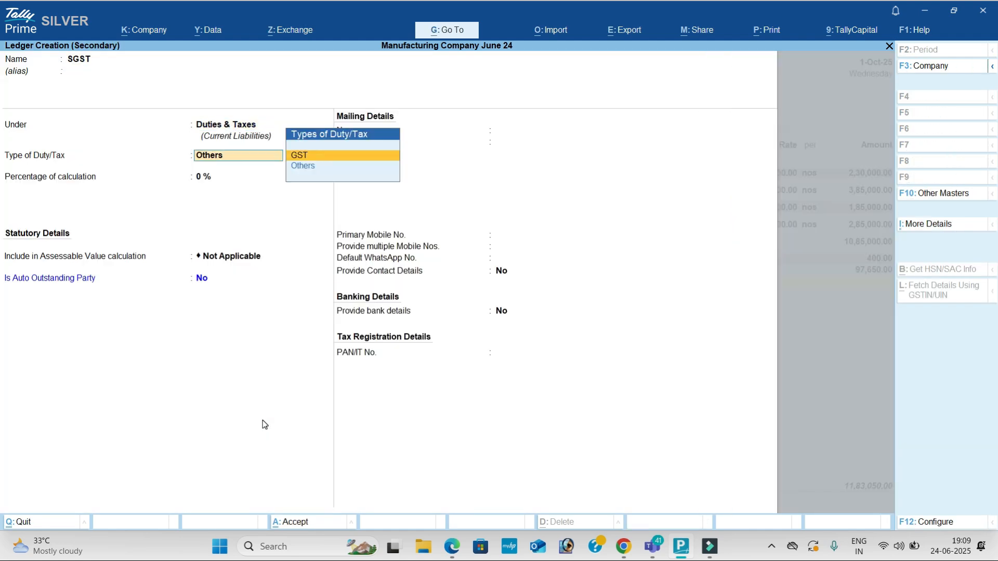
Step: Set the SGST ledger's duty type to GST with its matching tax type, and save it into the purchase voucher
{"action": "key", "text": "Up"}
{"action": "key", "text": "Return"}
{"action": "key", "text": "Down"}
{"action": "key", "text": "Down"}
{"action": "key", "text": "Return"}
{"action": "key", "text": "Return"}
{"action": "key", "text": "ctrl+a"}
{"action": "key", "text": "Return"}
Step: End the ledger list and set Provide GST/e-Way Bill details to No
{"action": "key", "text": "Return"}
{"action": "key", "text": "Return"}
{"action": "key", "text": "Up"}
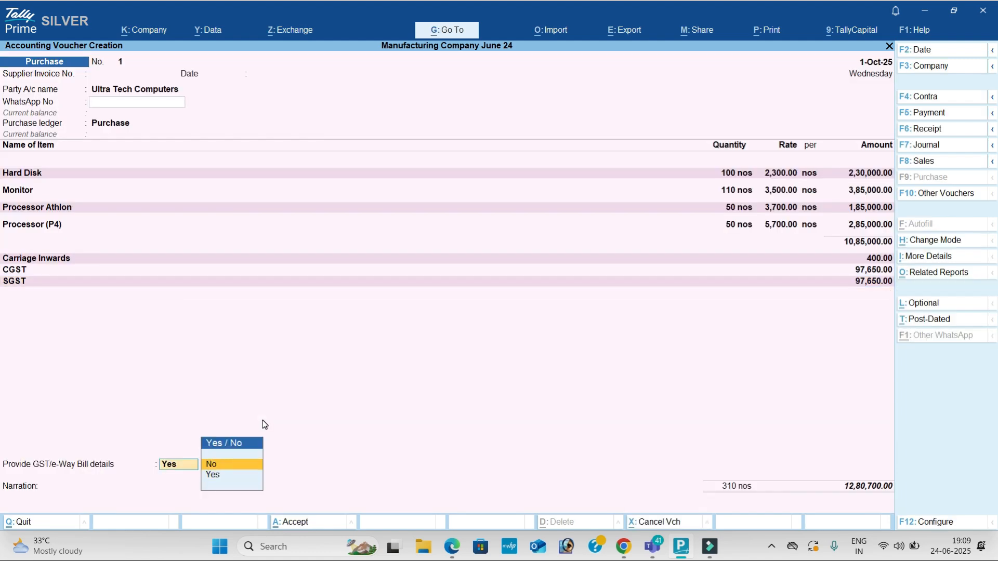
{"action": "key", "text": "Return"}
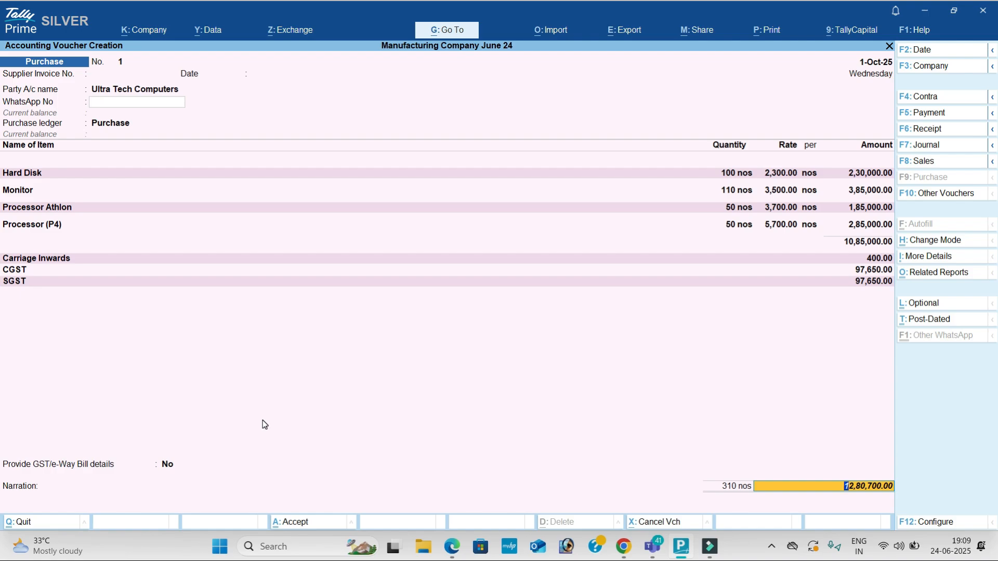
Step: Compare the voucher total with transaction 6 in the PDF and save the Ultra Tech Computers purchase voucher
{"action": "key", "text": "alt+Tab"}
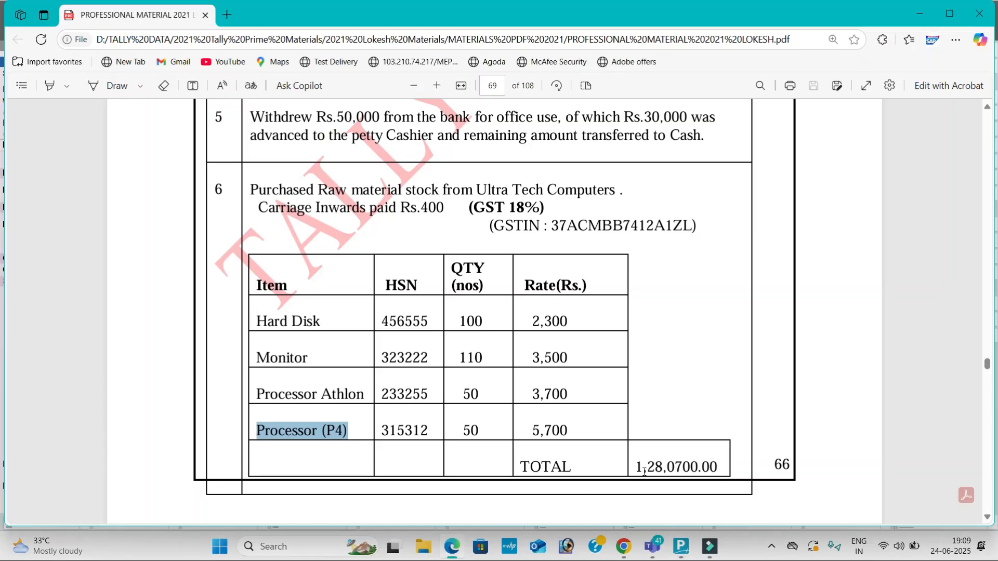
{"action": "key", "text": "alt+Tab"}
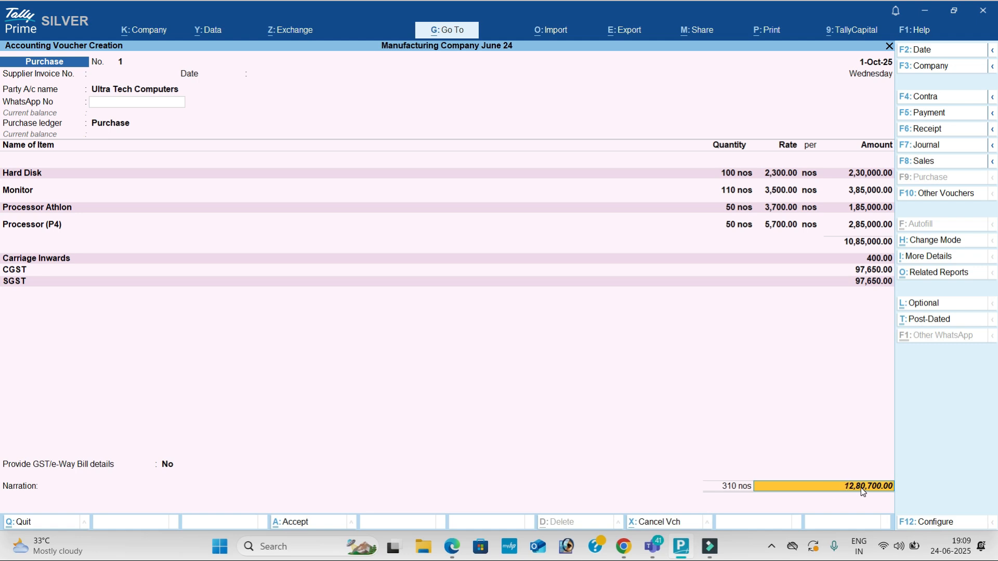
{"action": "key", "text": "Return"}
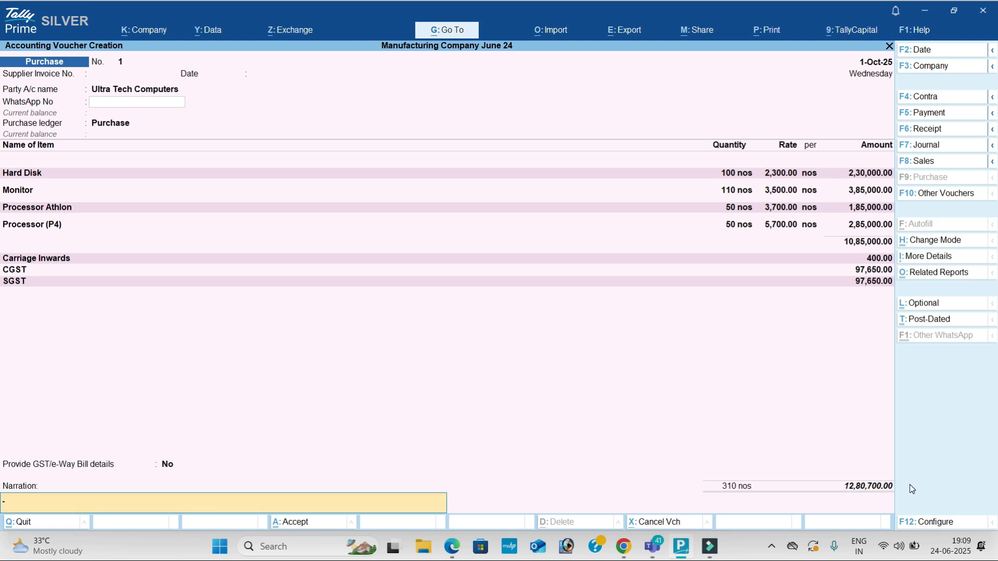
{"action": "type", "text": "-"}
{"action": "key", "text": "Return"}
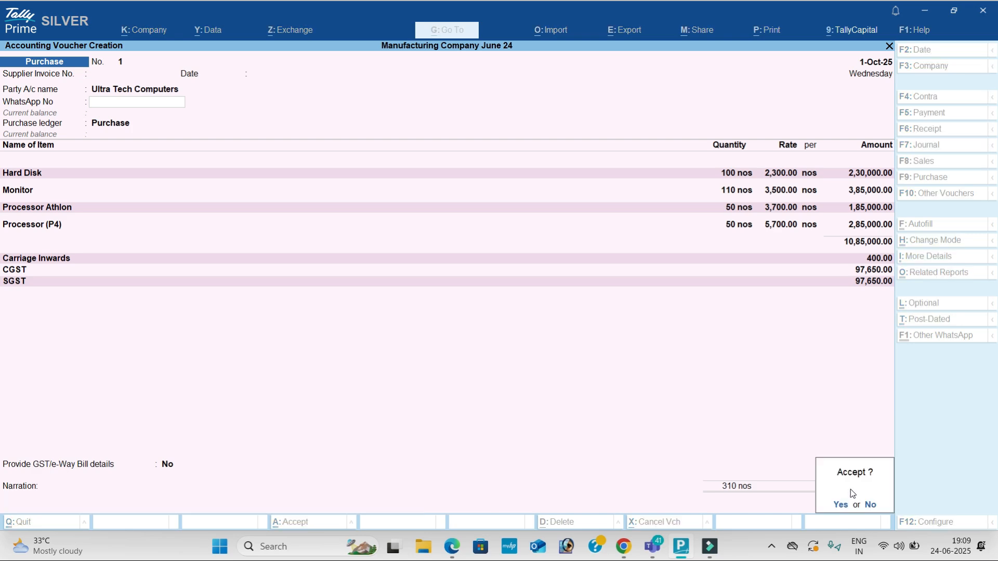
{"action": "key", "text": "Return"}
Step: Switch to the PDF and copy the supplier name Isilon Systems from transaction 7
{"action": "key", "text": "alt+Tab"}
{"action": "scroll", "coordinate": [575, 440], "scroll_direction": "down", "scroll_amount": 6}
{"action": "scroll", "coordinate": [575, 440], "scroll_direction": "down", "scroll_amount": 5}
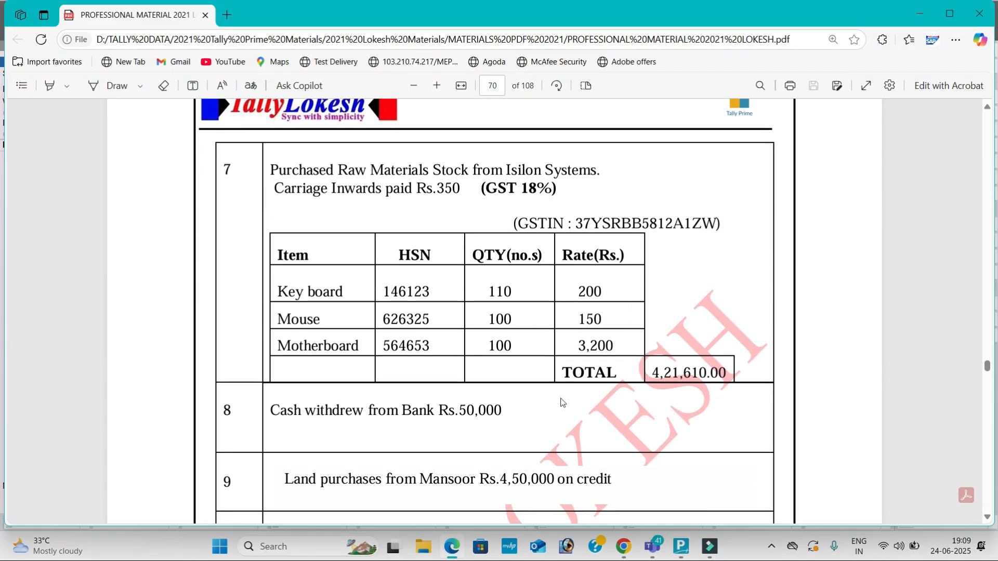
{"action": "left_click_drag", "start_coordinate": [508, 169], "coordinate": [594, 170]}
{"action": "key", "text": "ctrl+c"}
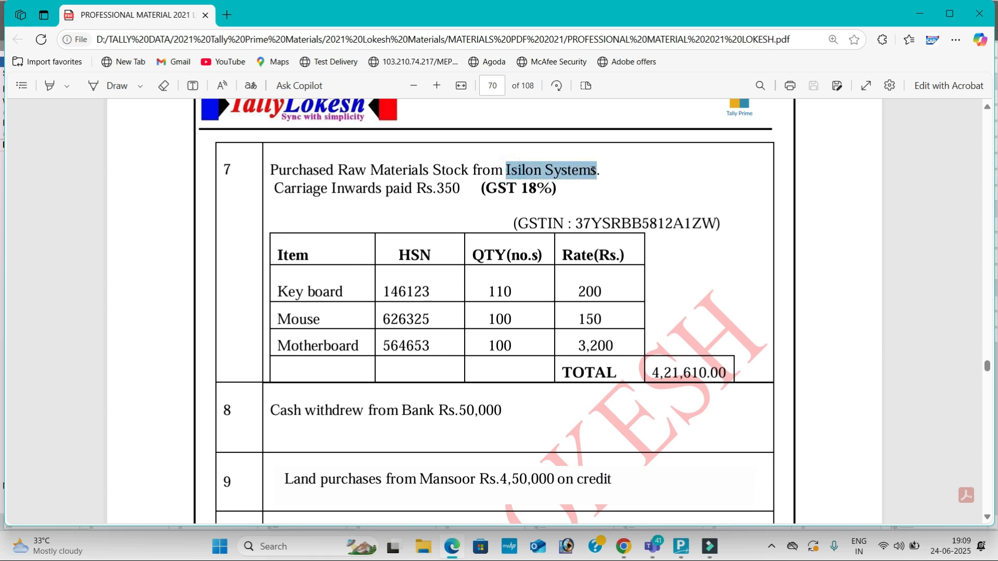
Step: Back in TallyPrime, start a new party ledger named Isilon Systems from the next purchase voucher
{"action": "key", "text": "alt+Tab"}
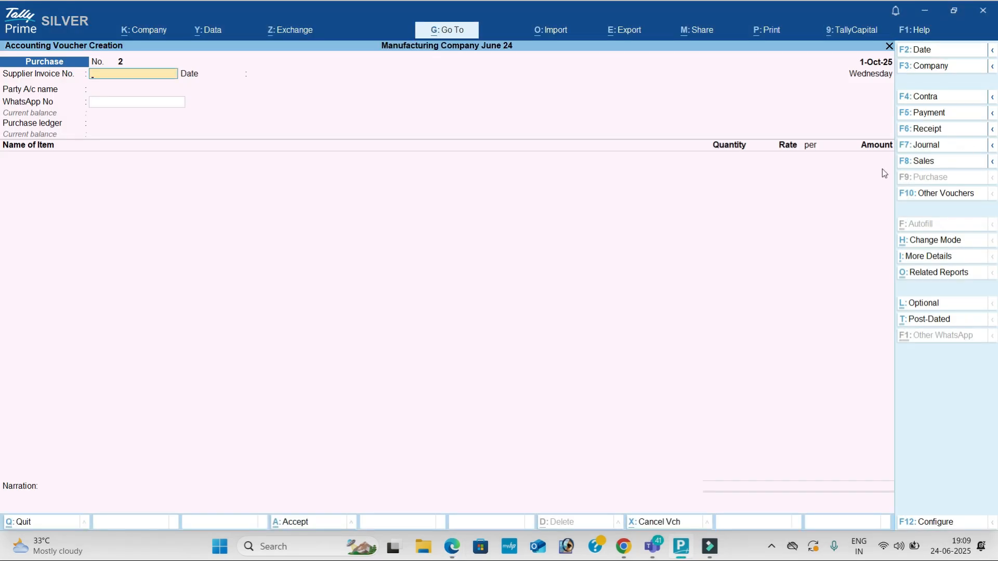
{"action": "key", "text": "Return"}
{"action": "key", "text": "Return"}
{"action": "key", "text": "alt+c"}
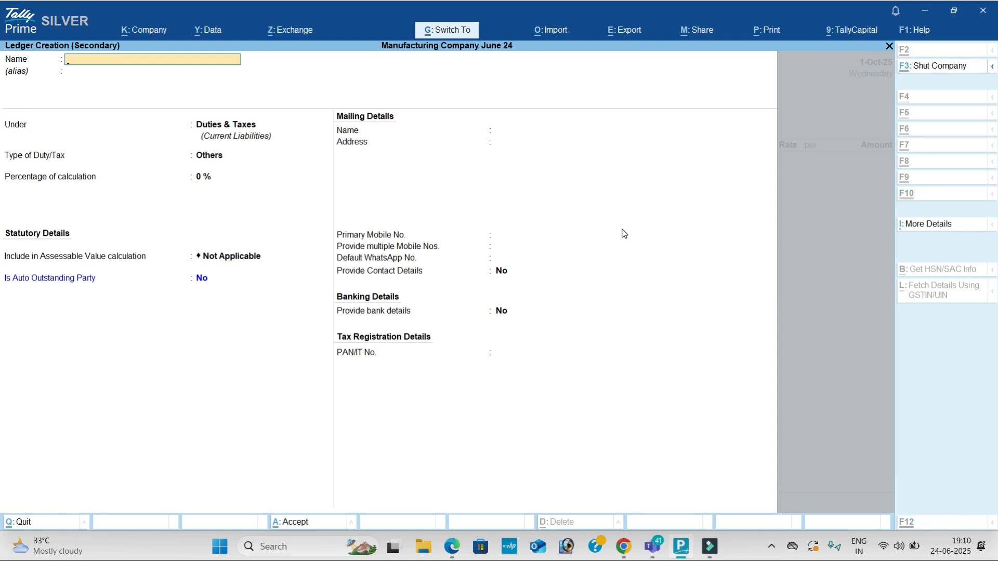
{"action": "key", "text": "ctrl+v"}
{"action": "key", "text": "Return"}
{"action": "key", "text": "Return"}
Step: Place the Isilon Systems ledger under Sundry Creditors, keeping Andhra Pradesh, India and the Regular registration type
{"action": "type", "text": "SUN"}
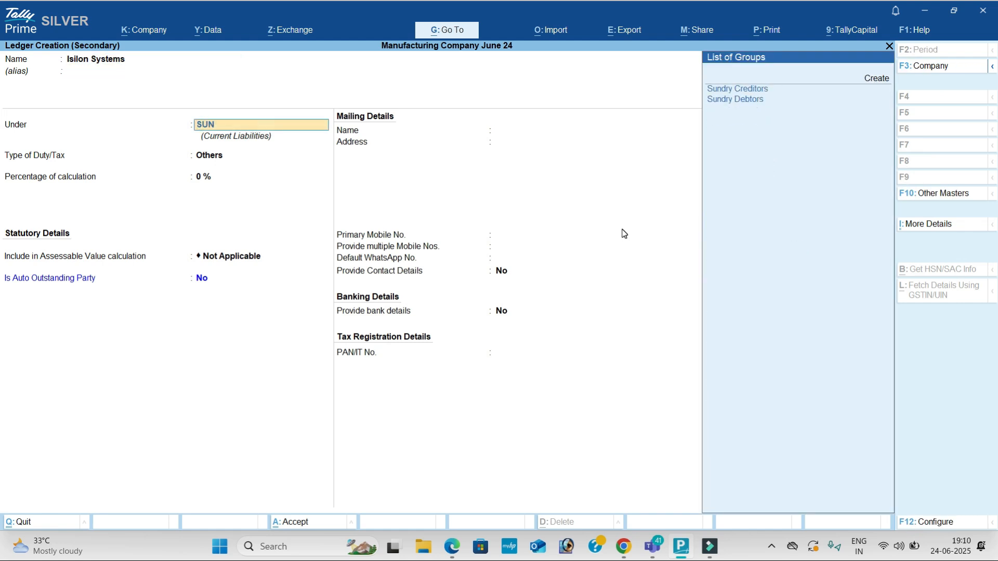
{"action": "key", "text": "Return"}
{"action": "key", "text": "Return"}
{"action": "key", "text": "Return"}
{"action": "key", "text": "Return"}
{"action": "key", "text": "Return"}
{"action": "key", "text": "Return"}
{"action": "key", "text": "Return"}
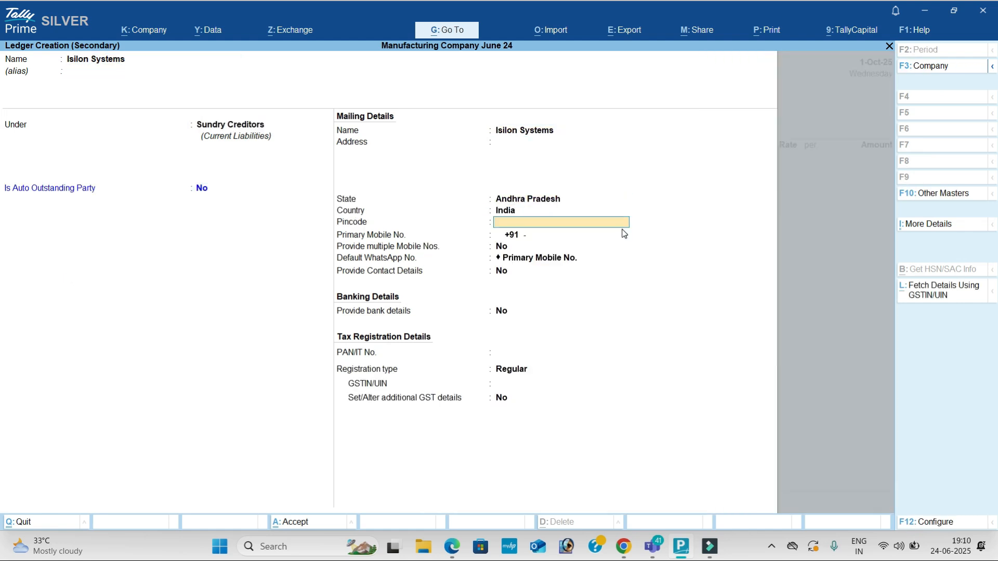
{"action": "key", "text": "Return"}
{"action": "key", "text": "Return"}
{"action": "key", "text": "Return"}
{"action": "key", "text": "Return"}
{"action": "key", "text": "Return"}
Step: Copy the supplier's GSTIN from transaction 7 in the PDF into the Isilon Systems ledger and save it
{"action": "key", "text": "alt+Tab"}
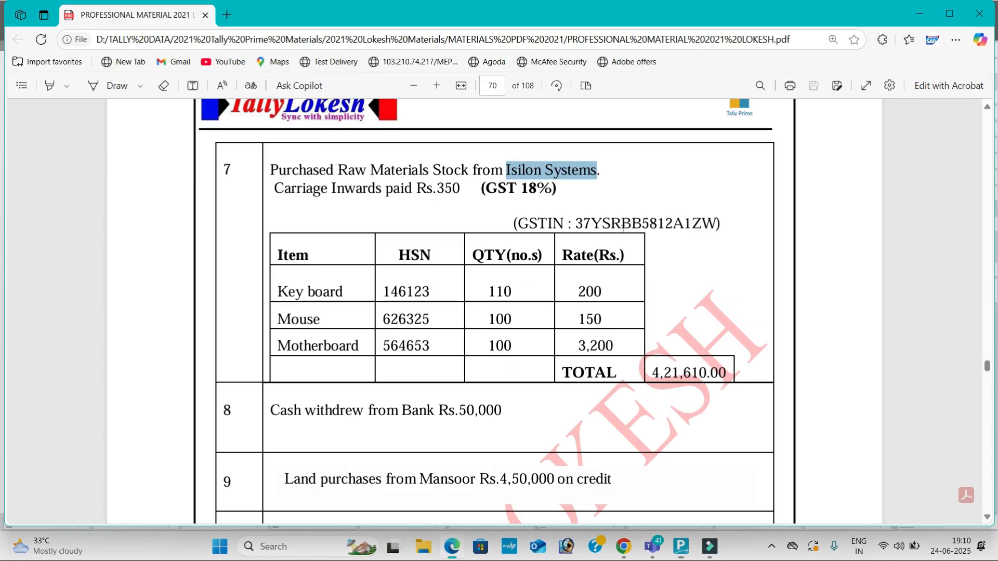
{"action": "left_click_drag", "start_coordinate": [577, 218], "coordinate": [715, 224]}
{"action": "right_click", "coordinate": [699, 226]}
{"action": "key", "text": "ctrl+c"}
{"action": "key", "text": "alt+Tab"}
{"action": "key", "text": "ctrl+v"}
{"action": "key", "text": "Return"}
{"action": "key", "text": "Return"}
{"action": "key", "text": "ctrl+a"}
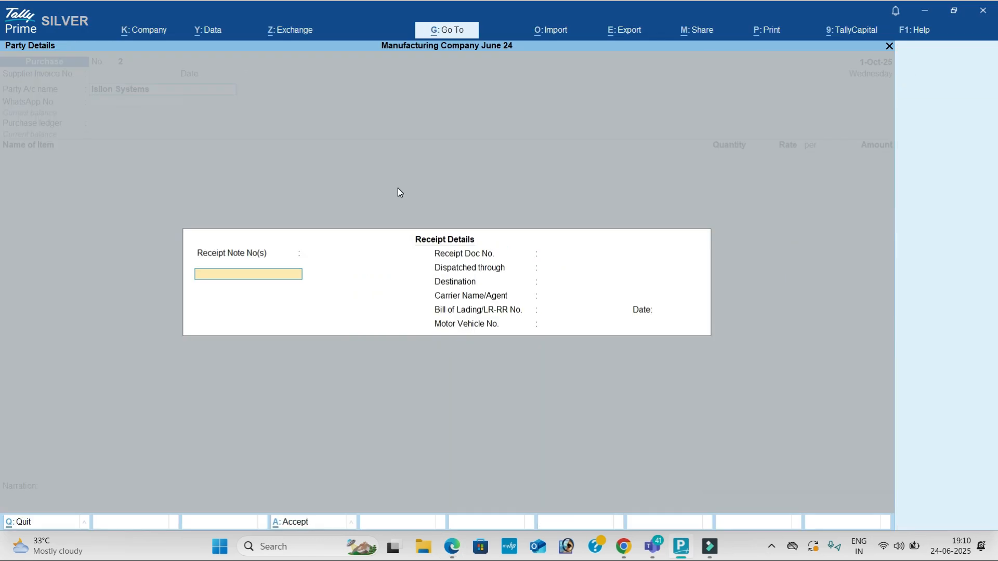
Step: Accept the receipt and party details, and choose Purchase as the purchase ledger
{"action": "key", "text": "ctrl+a"}
{"action": "key", "text": "ctrl+a"}
{"action": "key", "text": "Return"}
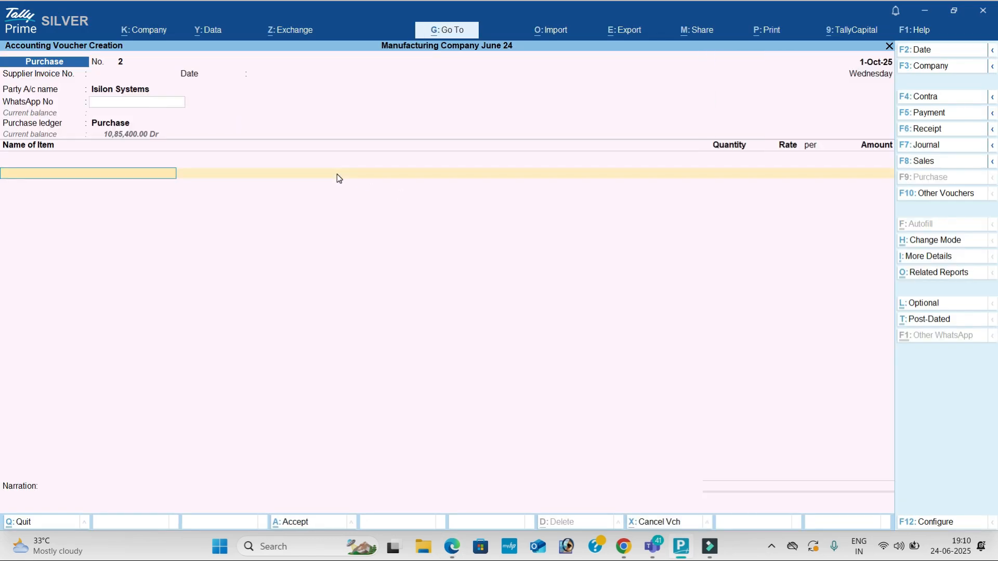
Step: Start a new stock item named Key board from the voucher, copying the name from transaction 7 in the PDF
{"action": "key", "text": "alt+c"}
{"action": "key", "text": "alt+Tab"}
{"action": "left_click_drag", "start_coordinate": [276, 291], "coordinate": [347, 293]}
{"action": "right_click", "coordinate": [328, 282]}
{"action": "key", "text": "ctrl+c"}
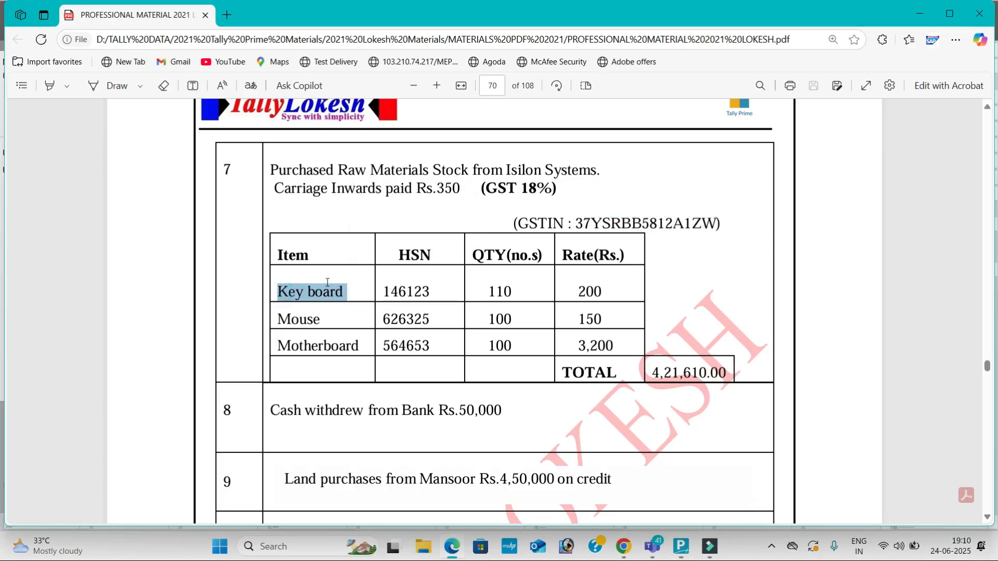
{"action": "key", "text": "alt+Tab"}
{"action": "key", "text": "ctrl+alt+v"}
{"action": "key", "text": "Return"}
{"action": "key", "text": "Return"}
Step: Place the Key board item under Raw Materials with nos as its unit, keeping GST applicable
{"action": "key", "text": "BackSpace"}
{"action": "key", "text": "Down"}
{"action": "key", "text": "Return"}
{"action": "key", "text": "Down"}
{"action": "key", "text": "Return"}
{"action": "key", "text": "Return"}
Step: Specify the HSN/SAC details for the Key board item directly, with the code 987455
{"action": "key", "text": "Down"}
{"action": "key", "text": "Return"}
{"action": "type", "text": "987455"}
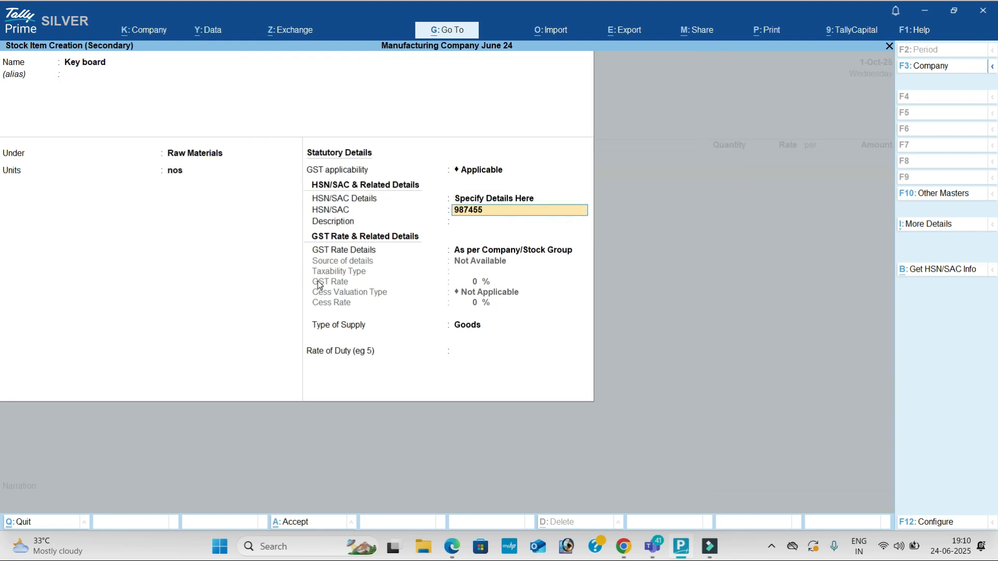
{"action": "key", "text": "Return"}
{"action": "key", "text": "Return"}
Step: Specify the Key board item's GST rate as Taxable at 18%, as given in transaction 7, and save the item
{"action": "key", "text": "Down"}
{"action": "key", "text": "Return"}
{"action": "key", "text": "Return"}
{"action": "key", "text": "alt+Tab"}
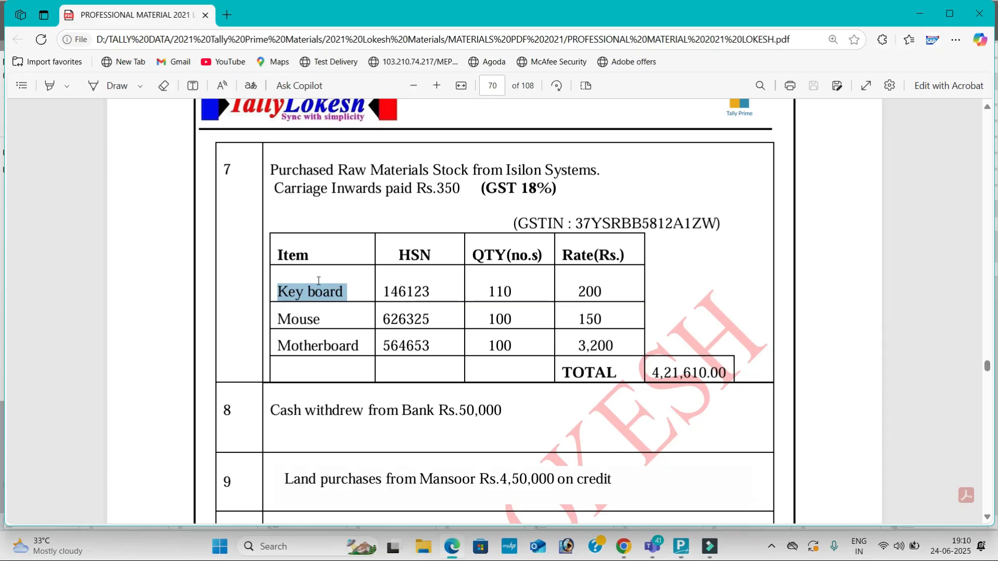
{"action": "key", "text": "alt+Tab"}
{"action": "type", "text": "18"}
{"action": "key", "text": "Return"}
{"action": "key", "text": "Return"}
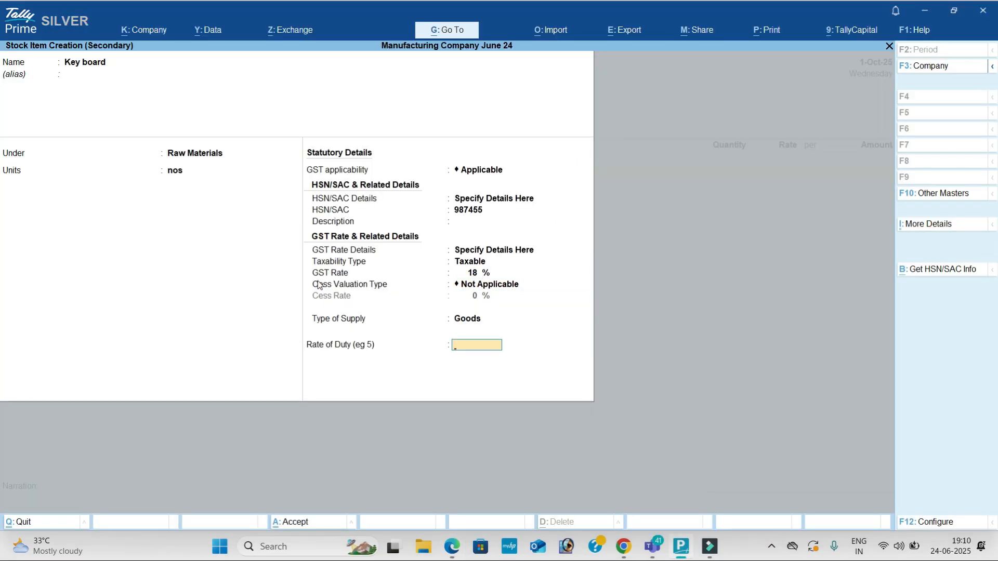
{"action": "key", "text": "Return"}
Step: Fill in the Key board line with a quantity of 110 nos and a rate of 200, as given in transaction 7
{"action": "key", "text": "alt+Tab"}
{"action": "key", "text": "alt+Tab"}
{"action": "type", "text": "110"}
{"action": "key", "text": "Return"}
{"action": "type", "text": "200"}
{"action": "key", "text": "Return"}
{"action": "key", "text": "Return"}
{"action": "key", "text": "Return"}
{"action": "key", "text": "Return"}
{"action": "key", "text": "Return"}
Step: Start a new stock item named Mouse from the voucher, copying the name from transaction 7 in the PDF
{"action": "key", "text": "alt+c"}
{"action": "key", "text": "alt+Tab"}
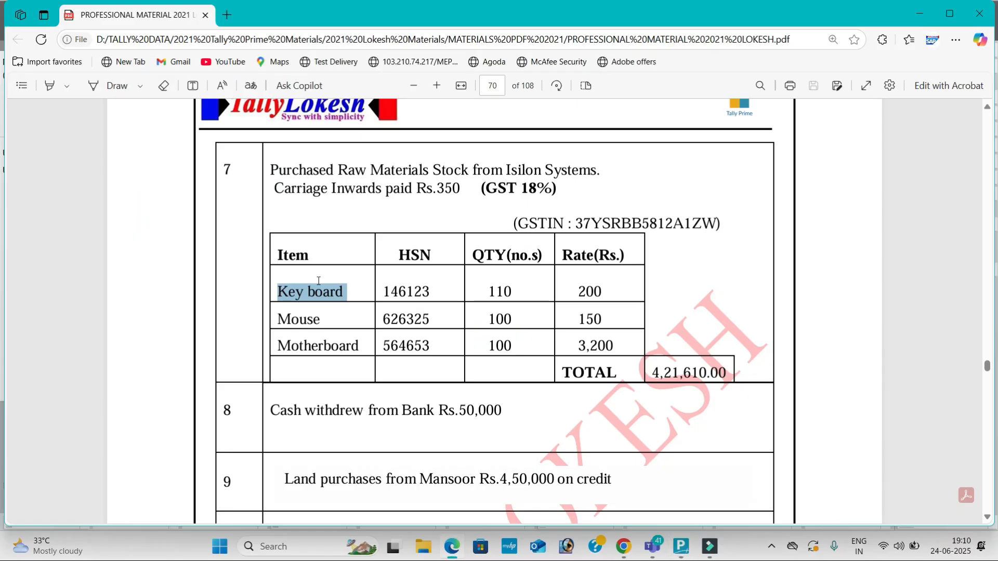
{"action": "left_click_drag", "start_coordinate": [276, 315], "coordinate": [321, 320]}
{"action": "right_click", "coordinate": [321, 322]}
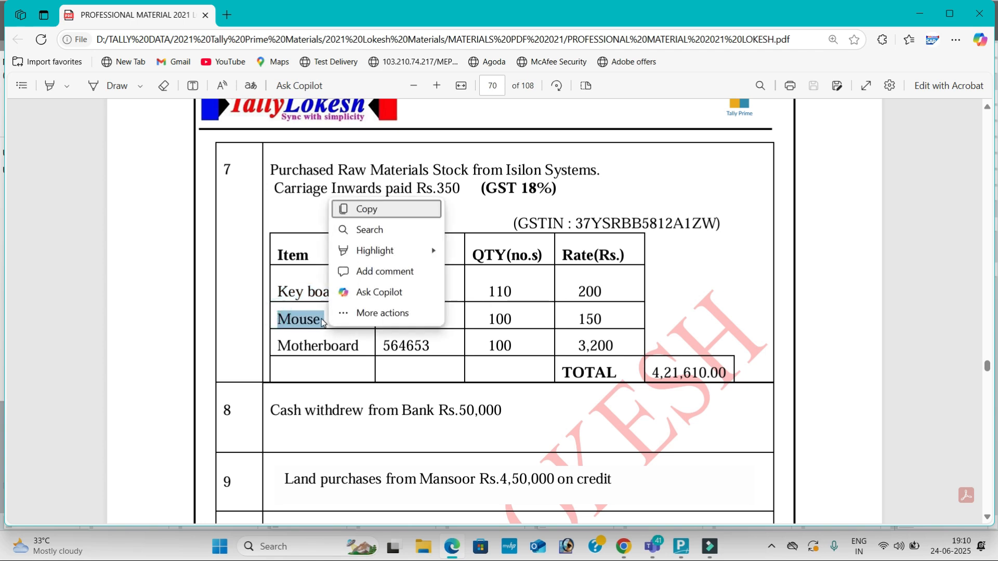
{"action": "key", "text": "ctrl+c"}
{"action": "key", "text": "alt+Tab"}
{"action": "key", "text": "ctrl+v"}
{"action": "key", "text": "Return"}
{"action": "key", "text": "Return"}
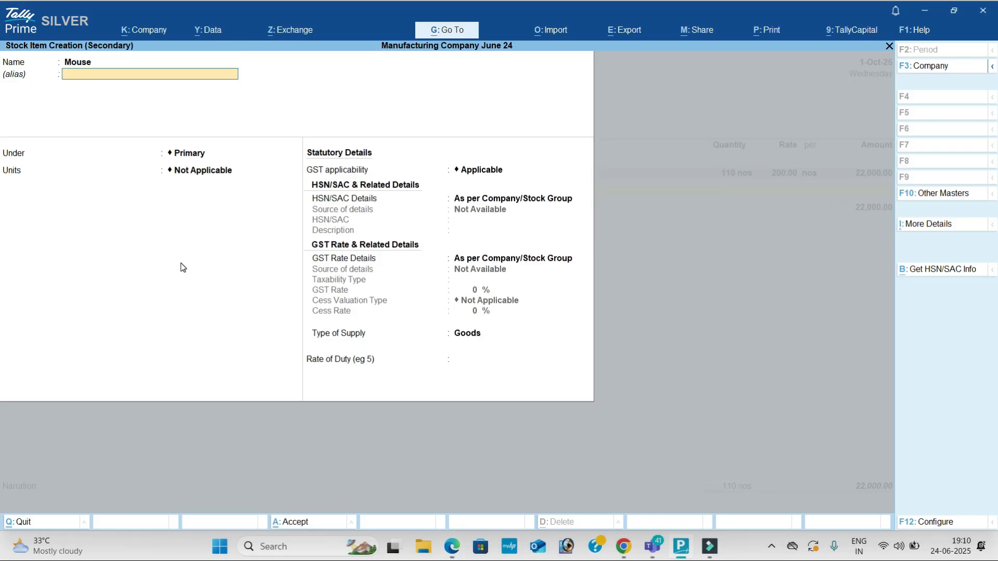
Step: Place the Mouse item under Raw Materials with nos as its unit, keeping GST applicable
{"action": "key", "text": "Down"}
{"action": "key", "text": "Return"}
{"action": "key", "text": "Down"}
{"action": "key", "text": "Return"}
{"action": "key", "text": "Return"}
Step: Specify the HSN/SAC details for the Mouse item directly, with the code 985623
{"action": "key", "text": "Down"}
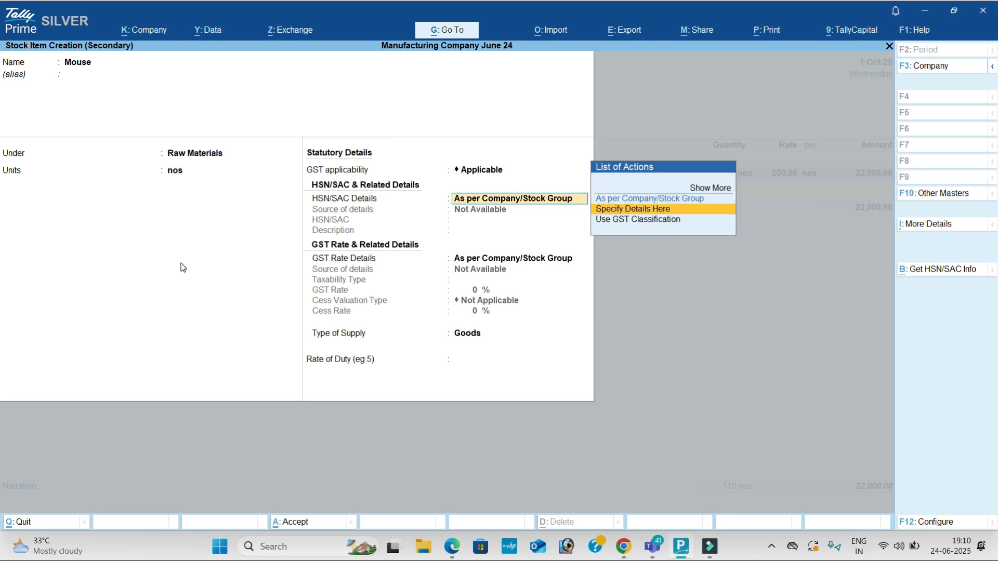
{"action": "key", "text": "Return"}
{"action": "type", "text": "985623"}
{"action": "key", "text": "Return"}
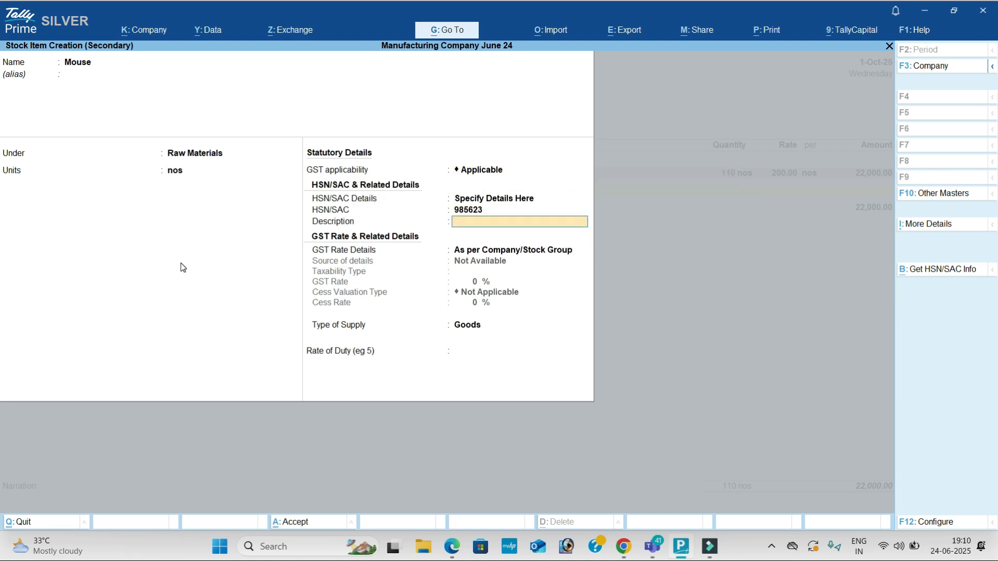
{"action": "key", "text": "Return"}
Step: Specify the Mouse item's GST rate as Taxable at 18%, as given in transaction 7, and save the item
{"action": "key", "text": "Down"}
{"action": "key", "text": "Return"}
{"action": "key", "text": "Return"}
{"action": "key", "text": "alt+Tab"}
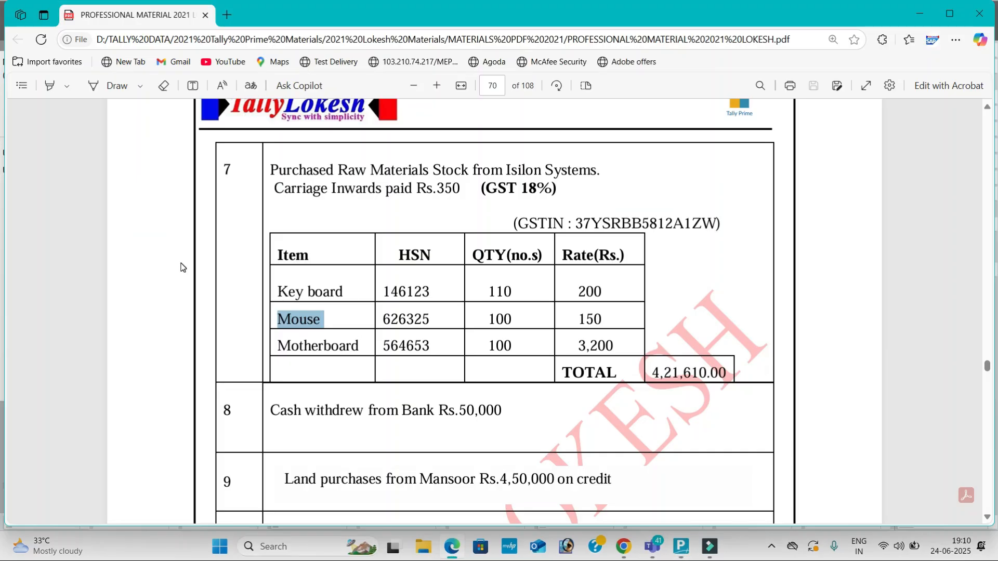
{"action": "key", "text": "alt+Tab"}
{"action": "type", "text": "18"}
{"action": "key", "text": "Return"}
{"action": "key", "text": "Return"}
{"action": "key", "text": "Return"}
{"action": "key", "text": "Return"}
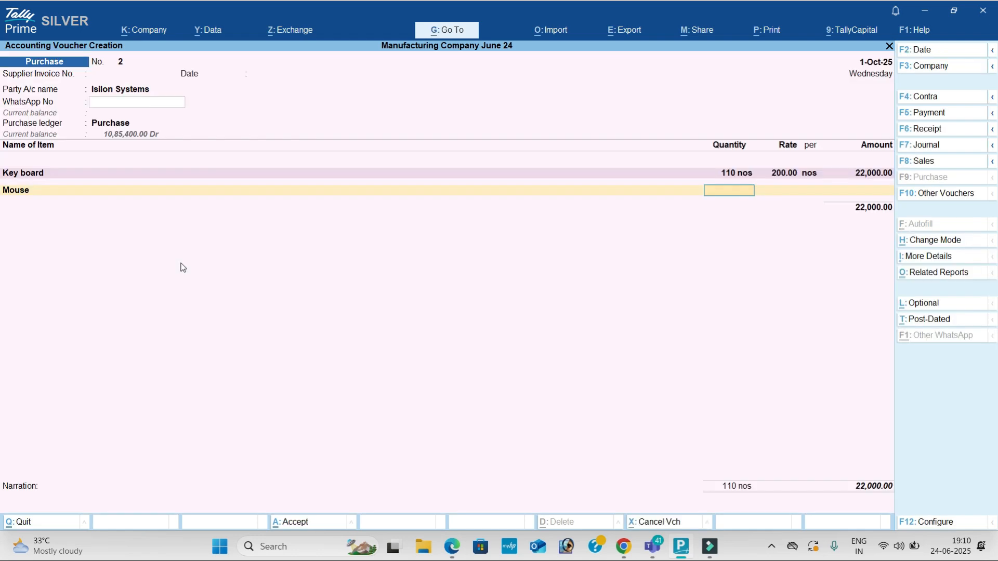
Step: Fill in the Mouse line with a quantity of 100 nos and a rate of 150, as given in transaction 7
{"action": "key", "text": "alt+Tab"}
{"action": "key", "text": "alt+Tab"}
{"action": "type", "text": "100"}
{"action": "key", "text": "Return"}
{"action": "type", "text": "150"}
{"action": "key", "text": "Return"}
{"action": "key", "text": "Return"}
{"action": "key", "text": "Return"}
{"action": "key", "text": "Return"}
Step: Start a new stock item named Motherboard from the voucher, copying the name from transaction 7 in the PDF
{"action": "key", "text": "alt+c"}
{"action": "key", "text": "alt+Tab"}
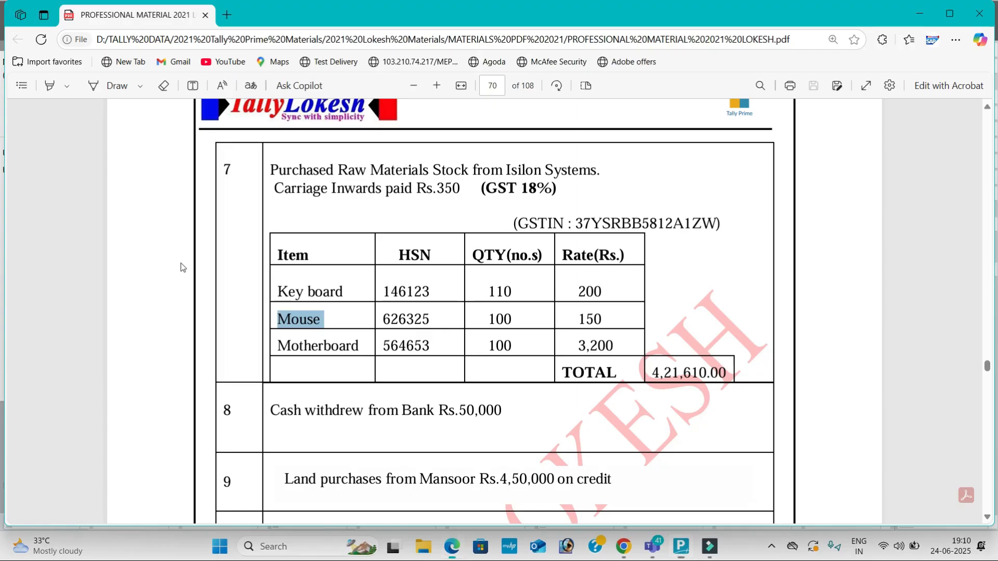
{"action": "left_click_drag", "start_coordinate": [280, 348], "coordinate": [347, 353]}
{"action": "key", "text": "ctrl+c"}
{"action": "key", "text": "alt+Tab"}
{"action": "key", "text": "ctrl+v"}
{"action": "key", "text": "Return"}
{"action": "key", "text": "Return"}
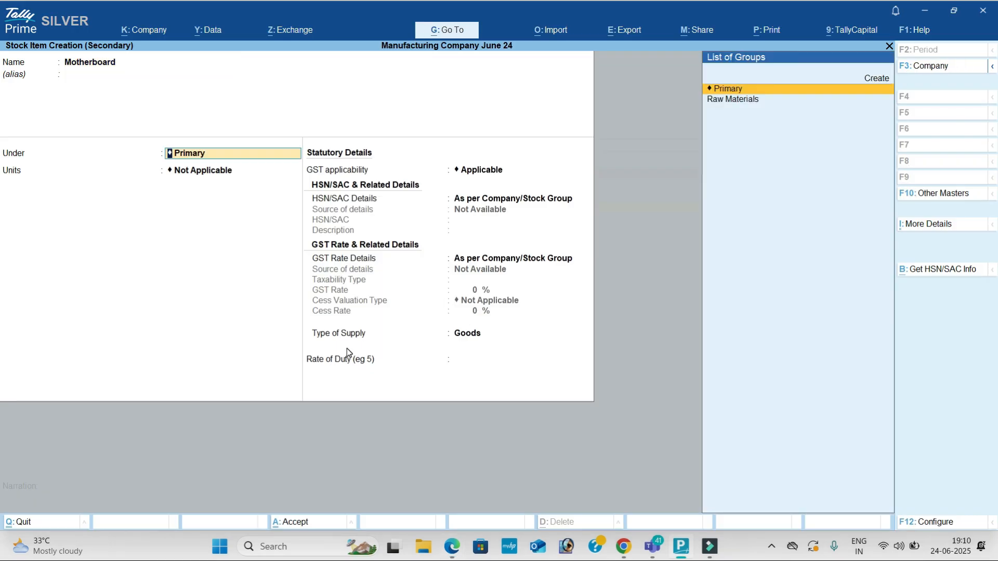
Step: Put the Motherboard item under Raw Materials in nos units and specify its HSN/SAC directly as 98547
{"action": "key", "text": "Down"}
{"action": "key", "text": "Return"}
{"action": "key", "text": "Return"}
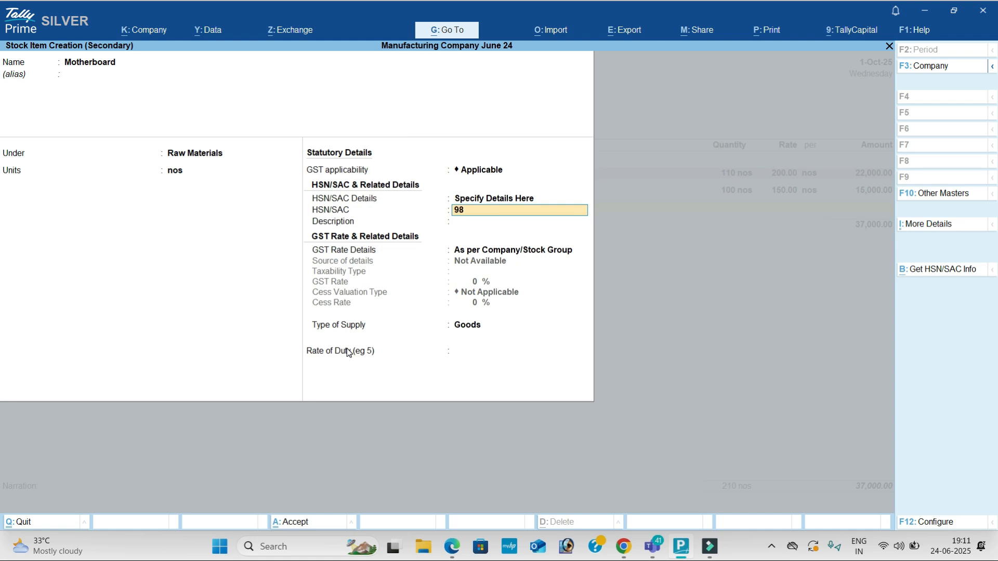
{"action": "key", "text": "Return"}
{"action": "key", "text": "Return"}
Step: Specify the Motherboard item's GST rate as Taxable at 18%, and save the item
{"action": "key", "text": "Down"}
{"action": "key", "text": "Return"}
{"action": "key", "text": "Return"}
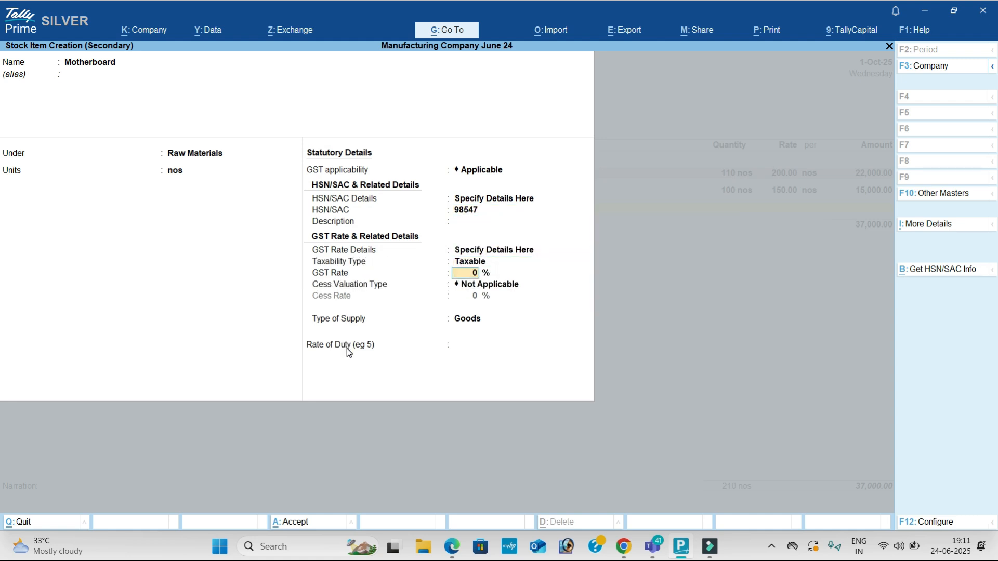
{"action": "key", "text": "alt+Tab"}
{"action": "key", "text": "alt+Tab"}
{"action": "type", "text": "18"}
{"action": "key", "text": "Return"}
{"action": "key", "text": "Return"}
{"action": "key", "text": "Return"}
{"action": "key", "text": "Return"}
{"action": "key", "text": "Return"}
Step: Fill in the Motherboard line with a quantity of 100 nos and a rate of 3,200, keeping the GST and HSN details as per masters
{"action": "key", "text": "alt+Tab"}
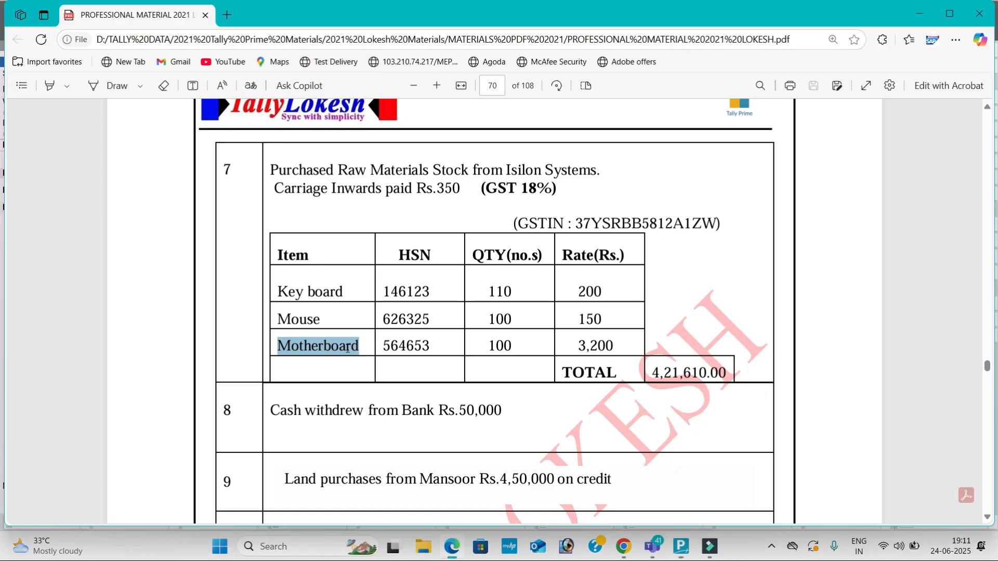
{"action": "key", "text": "alt+Tab"}
{"action": "type", "text": "100"}
{"action": "key", "text": "Return"}
{"action": "key", "text": "alt+Tab"}
{"action": "key", "text": "alt+Tab"}
{"action": "type", "text": "3200"}
{"action": "key", "text": "Return"}
{"action": "key", "text": "Return"}
{"action": "key", "text": "Return"}
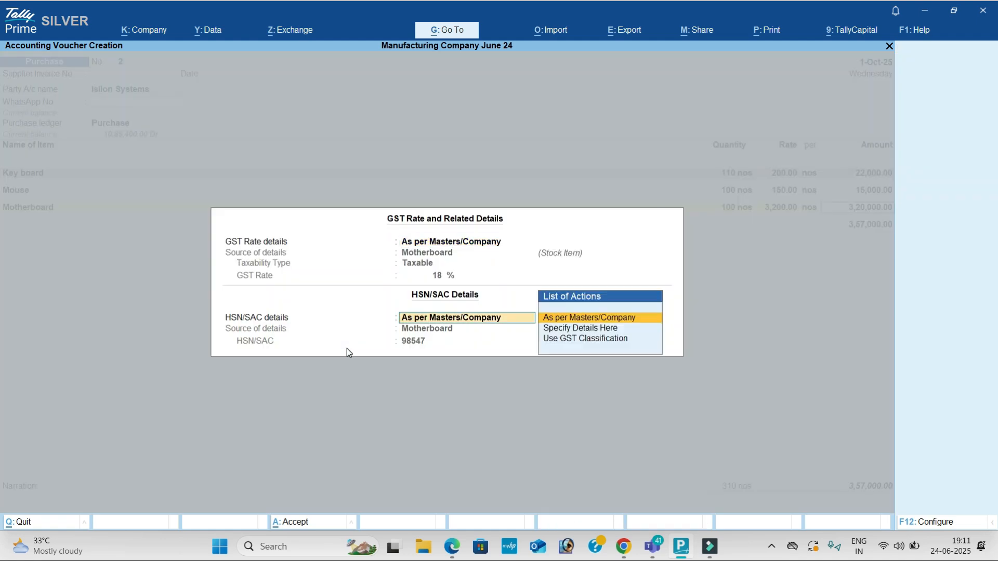
{"action": "key", "text": "Return"}
{"action": "key", "text": "Return"}
Step: Add the Carriage Inwards ledger to the purchase voucher with 350, as given in transaction 7
{"action": "type", "text": "Ca"}
{"action": "key", "text": "Down"}
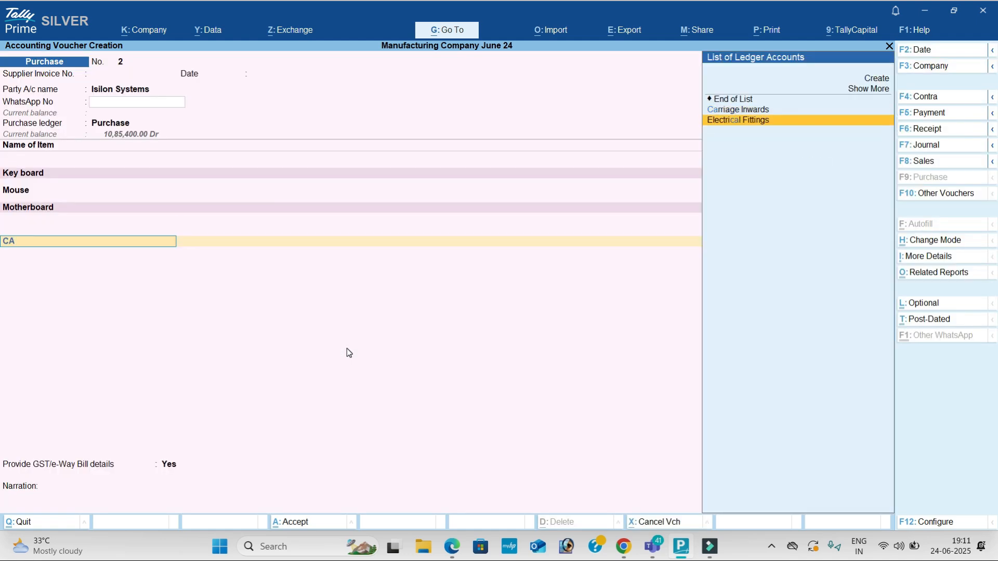
{"action": "key", "text": "Up"}
{"action": "key", "text": "Return"}
{"action": "key", "text": "Return"}
{"action": "key", "text": "alt+Tab"}
{"action": "key", "text": "alt+Tab"}
{"action": "type", "text": "350"}
{"action": "key", "text": "Return"}
{"action": "key", "text": "Return"}
{"action": "key", "text": "Return"}
Step: Add the CGST and SGST ledgers to the purchase, check the bill against transaction 7's total in the PDF, and save the voucher
{"action": "type", "text": "CG"}
{"action": "key", "text": "Return"}
{"action": "type", "text": "SG"}
{"action": "key", "text": "Return"}
{"action": "key", "text": "Return"}
{"action": "key", "text": "Return"}
{"action": "key", "text": "Up"}
{"action": "key", "text": "Return"}
{"action": "key", "text": "alt+Tab"}
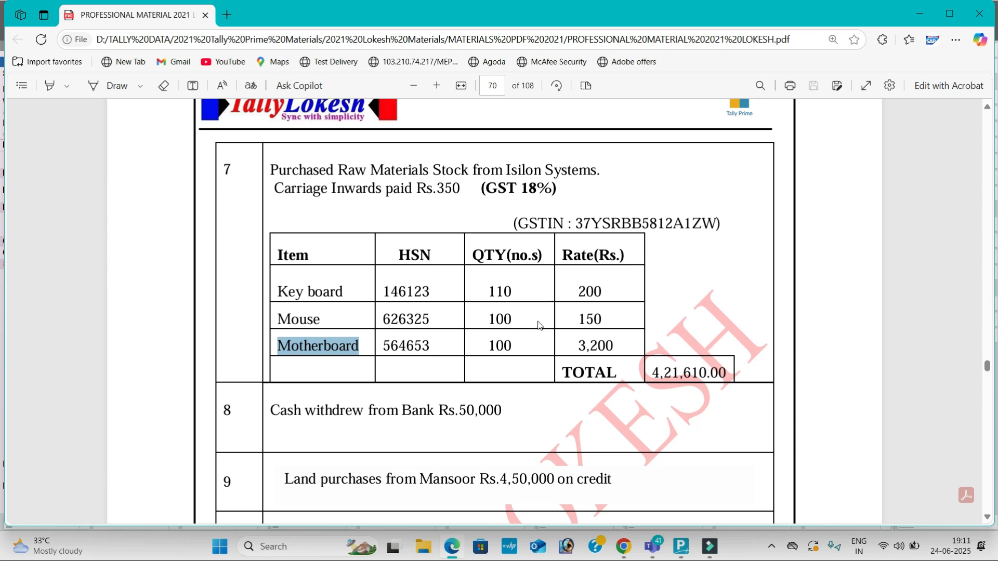
{"action": "scroll", "coordinate": [674, 311], "scroll_direction": "down", "scroll_amount": 2}
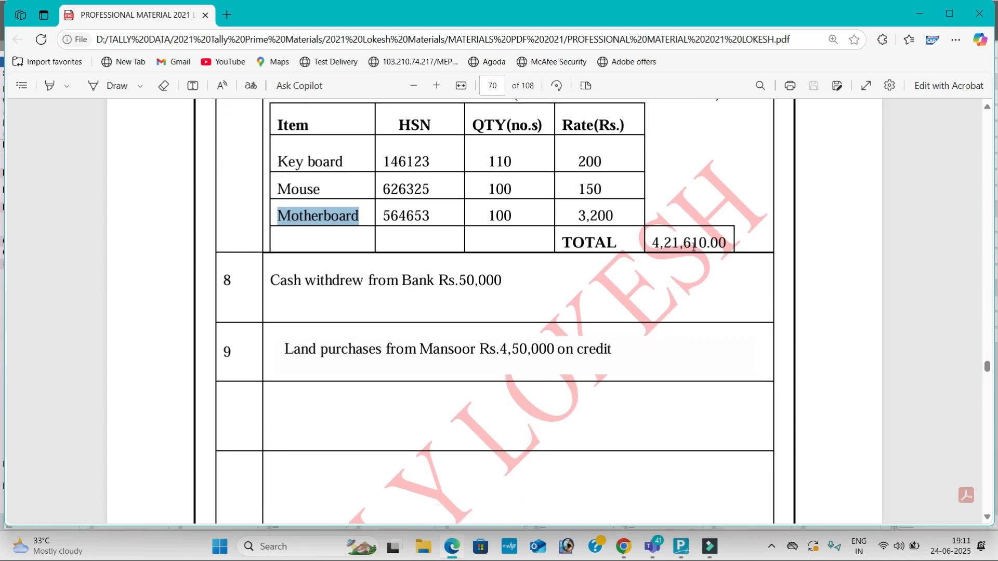
{"action": "key", "text": "alt+Tab"}
{"action": "key", "text": "Return"}
{"action": "key", "text": "Return"}
{"action": "key", "text": "Return"}
Step: Start a contra voucher for transaction 8's cash withdrawal, with HDFC Bank as the credited account
{"action": "key", "text": "alt+Tab"}
{"action": "key", "text": "alt+Tab"}
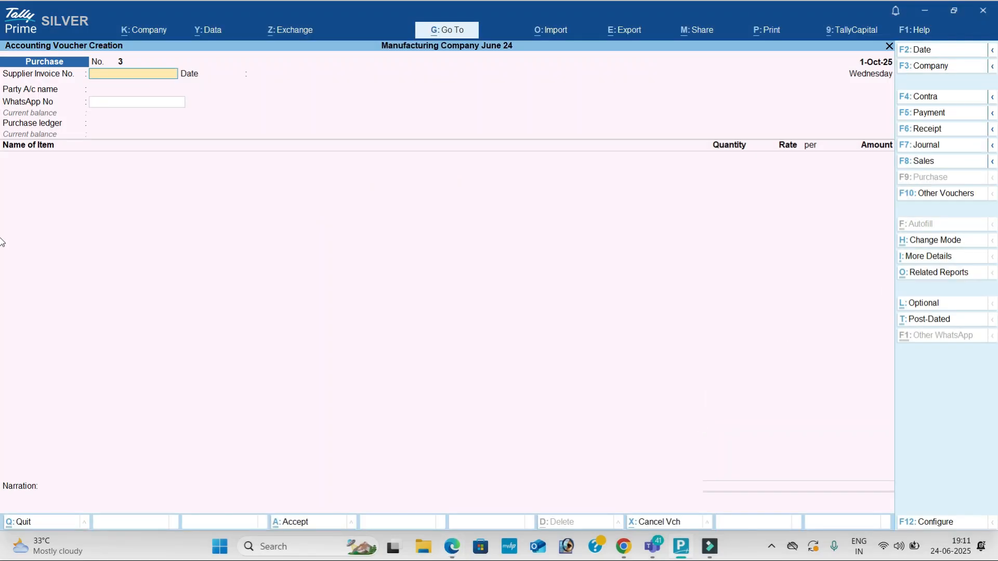
{"action": "left_click", "coordinate": [933, 99]}
{"action": "key", "text": "Down"}
{"action": "key", "text": "Down"}
{"action": "key", "text": "Up"}
{"action": "key", "text": "Return"}
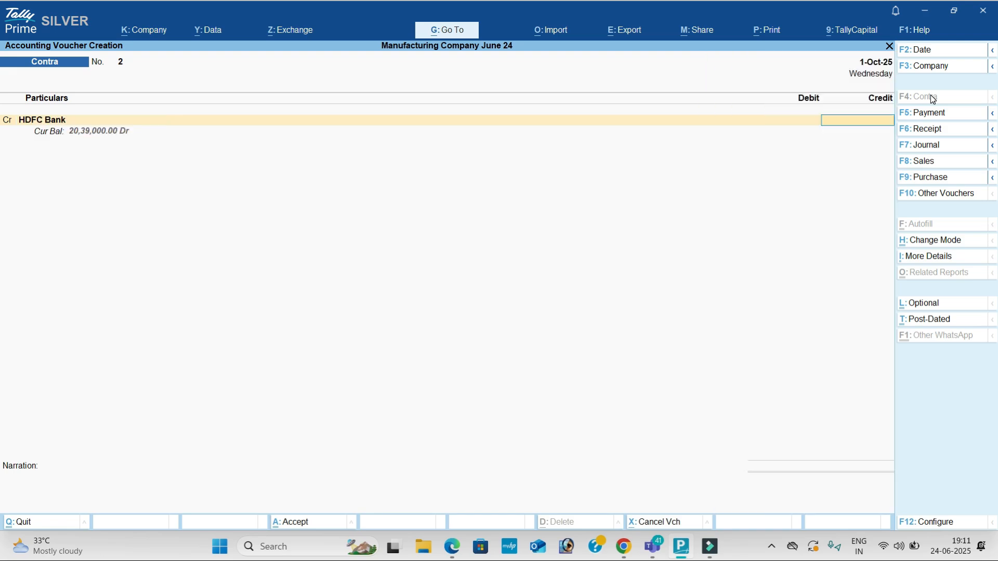
Step: Enter 50,000 as the amount withdrawn from HDFC Bank, debit Cash with it, and save the contra voucher
{"action": "key", "text": "alt+Tab"}
{"action": "key", "text": "alt+Tab"}
{"action": "type", "text": "500"}
{"action": "key", "text": "Return"}
{"action": "key", "text": "Return"}
{"action": "key", "text": "Return"}
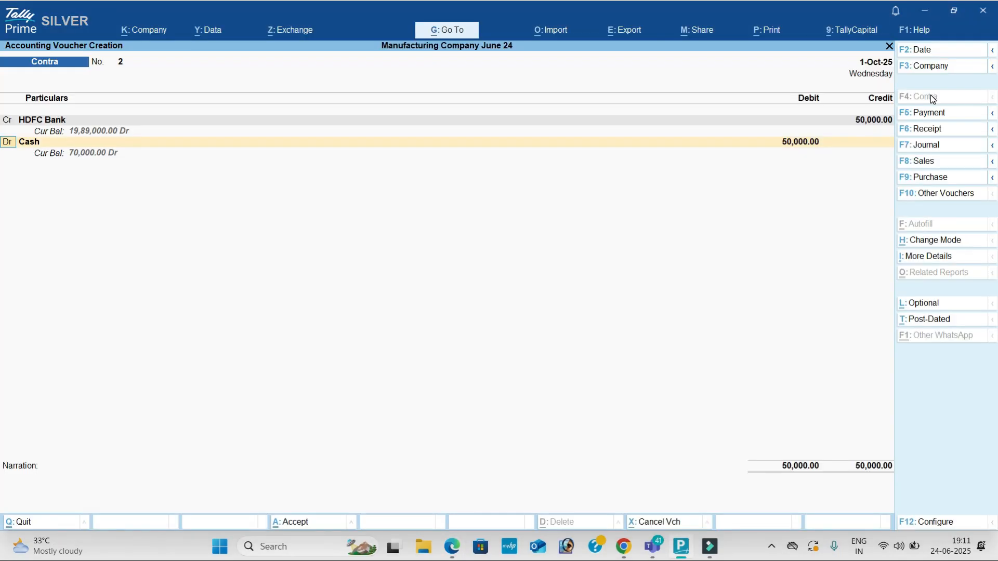
Step: Start a journal voucher for transaction 9 and create a Land ledger under Fixed Assets from it
{"action": "key", "text": "alt+Tab"}
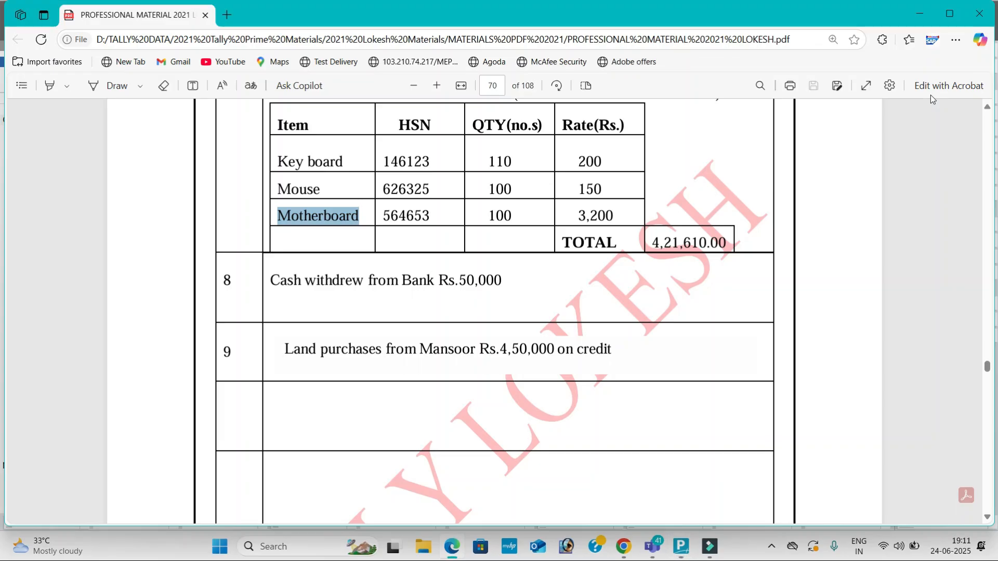
{"action": "key", "text": "alt+Tab"}
{"action": "left_click", "coordinate": [953, 151]}
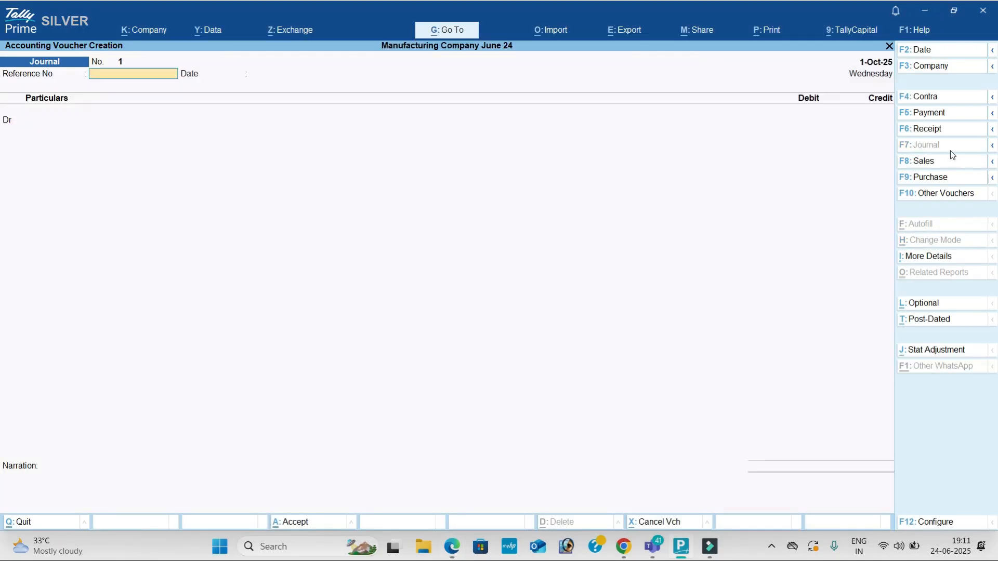
{"action": "key", "text": "alt+c"}
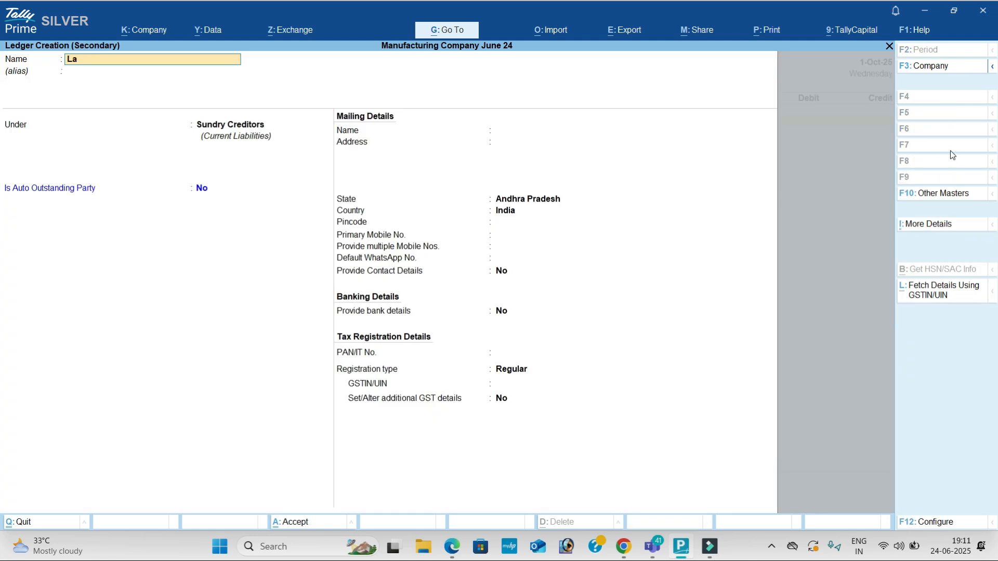
{"action": "key", "text": "Return"}
{"action": "key", "text": "Return"}
{"action": "type", "text": "Fixed Assets"}
{"action": "key", "text": "Return"}
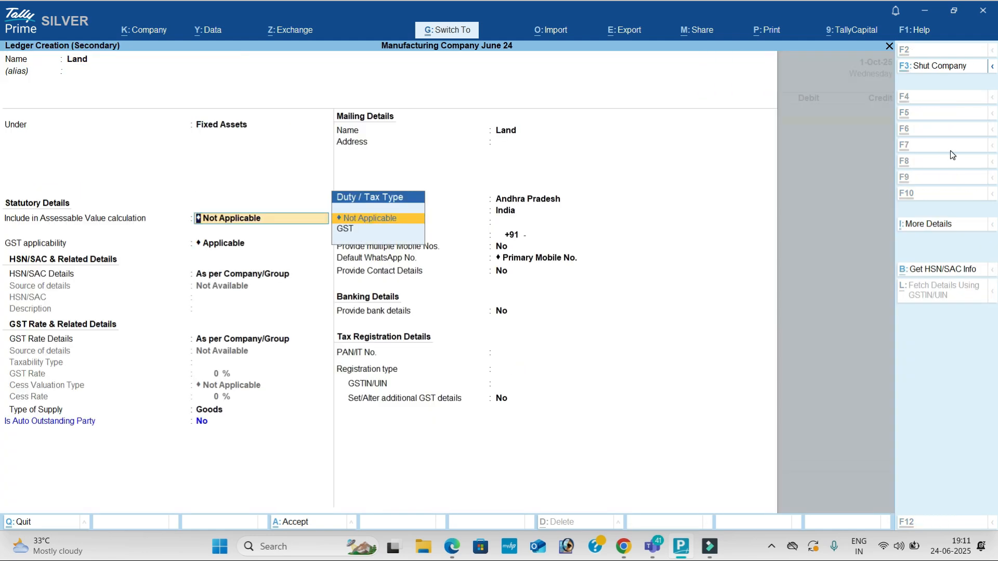
{"action": "key", "text": "ctrl+a"}
Step: Debit Land with 4,50,000 in the journal voucher, as given in transaction 9
{"action": "key", "text": "alt+Tab"}
{"action": "key", "text": "alt+Tab"}
{"action": "type", "text": "4,50,000"}
{"action": "key", "text": "Return"}
{"action": "key", "text": "Return"}
{"action": "key", "text": "Return"}
Step: Start a new ledger for the land seller from the journal, copying the seller's name from transaction 9 in the PDF
{"action": "key", "text": "alt+c"}
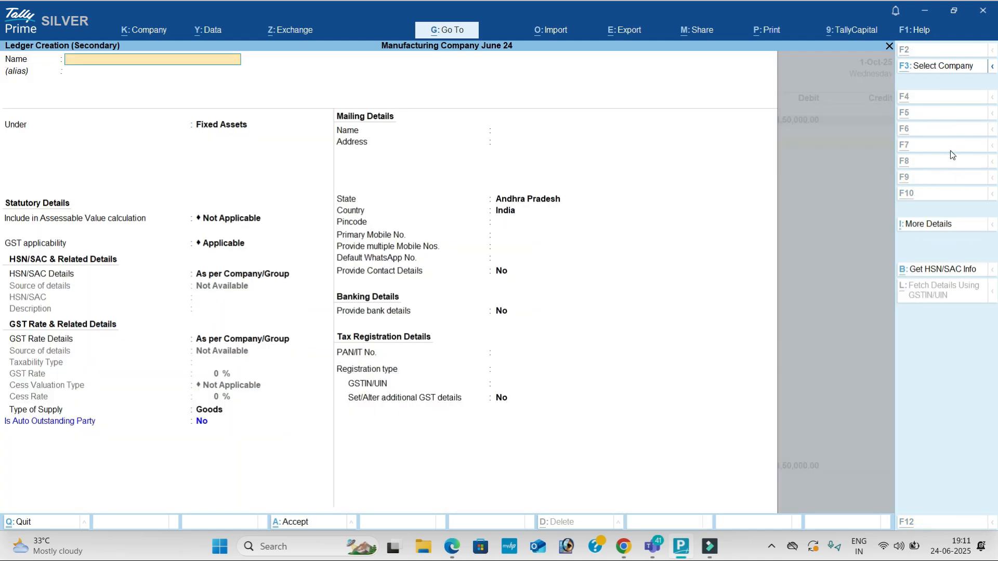
{"action": "key", "text": "alt+Tab"}
{"action": "left_click_drag", "start_coordinate": [421, 347], "coordinate": [473, 350]}
{"action": "right_click", "coordinate": [472, 349]}
{"action": "key", "text": "Escape"}
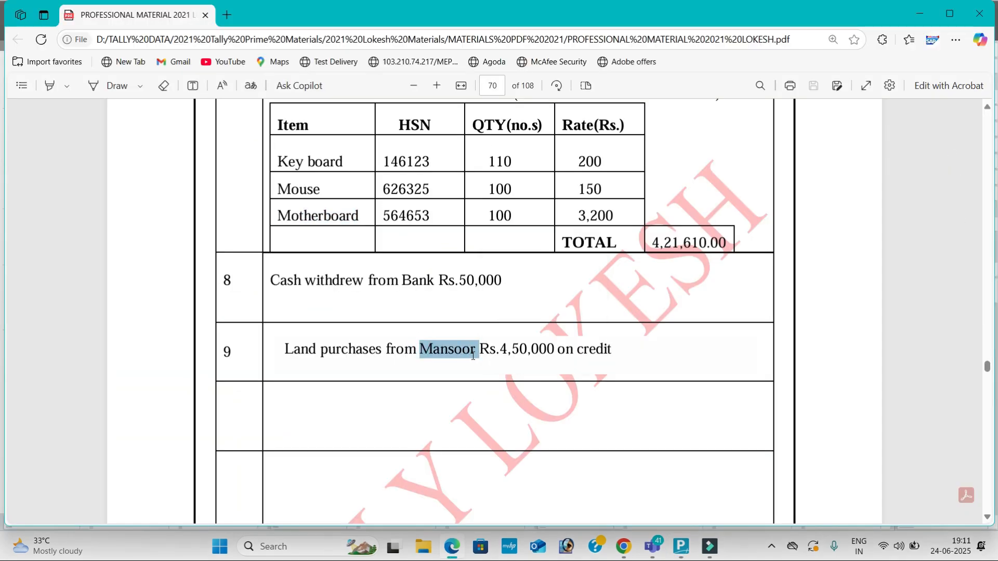
{"action": "key", "text": "alt+Tab"}
{"action": "key", "text": "ctrl+v"}
{"action": "key", "text": "Return"}
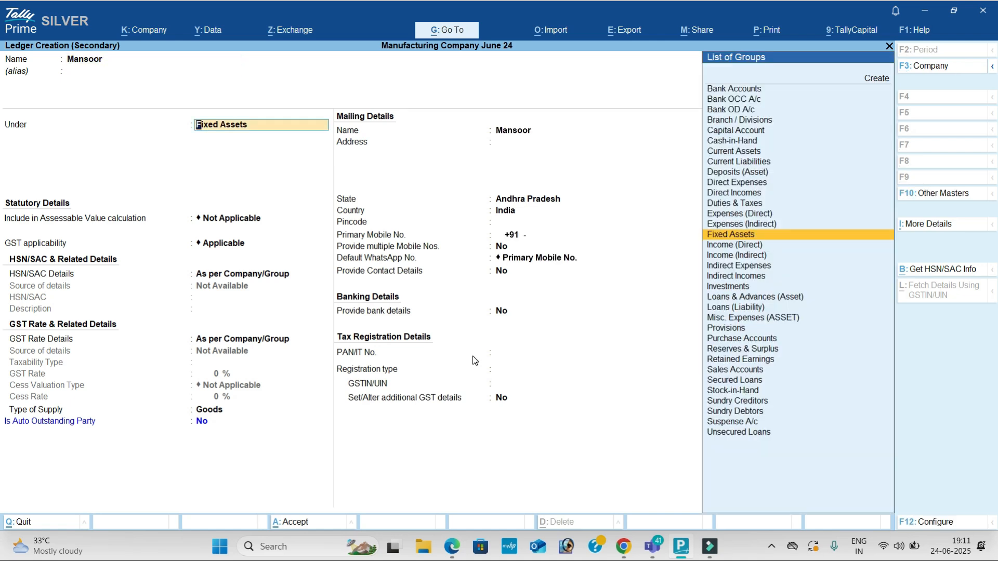
Step: Place the seller's ledger under Sundry Creditors, save it, and save the journal with the seller credited
{"action": "type", "text": "Sun"}
{"action": "key", "text": "Return"}
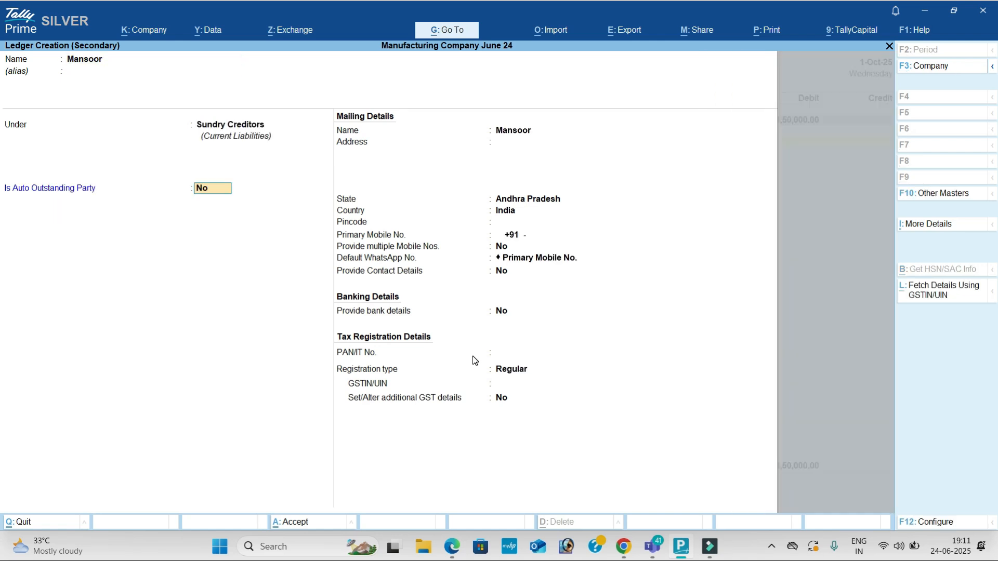
{"action": "key", "text": "ctrl+a"}
{"action": "key", "text": "Return"}
{"action": "key", "text": "Return"}
{"action": "key", "text": "Return"}
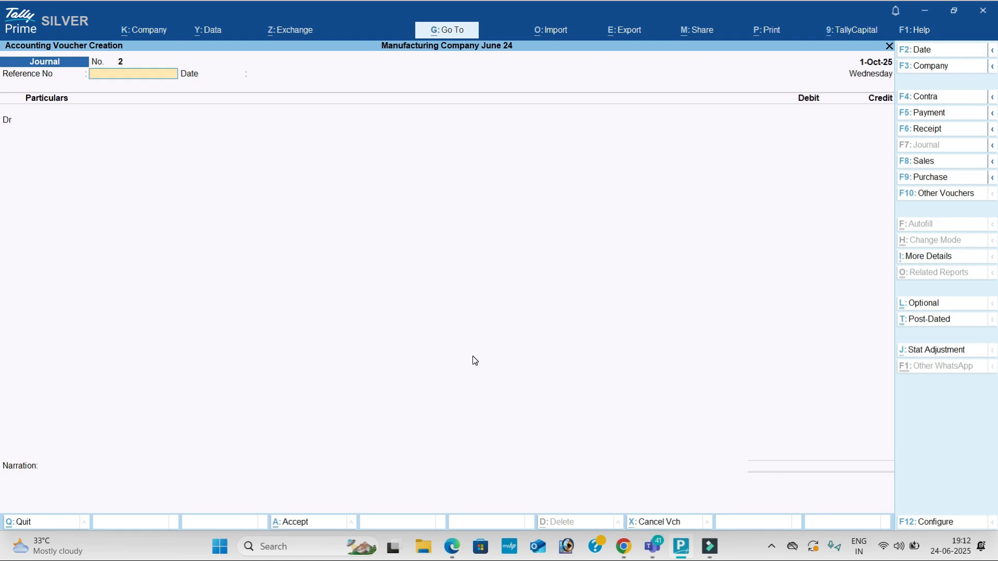
Step: Leave voucher entry and look through the vouchers recorded in the Day Book
{"action": "key", "text": "Escape"}
{"action": "key", "text": "Down"}
{"action": "key", "text": "Return"}
{"action": "key", "text": "Down"}
{"action": "key", "text": "Down"}
{"action": "key", "text": "Down"}
{"action": "key", "text": "Down"}
{"action": "key", "text": "Escape"}
Step: Open the Profit & Loss A/c and show it in detailed format
{"action": "key", "text": "Down"}
{"action": "key", "text": "Down"}
{"action": "key", "text": "Down"}
{"action": "key", "text": "Down"}
{"action": "key", "text": "Return"}
{"action": "key", "text": "alt+F5"}
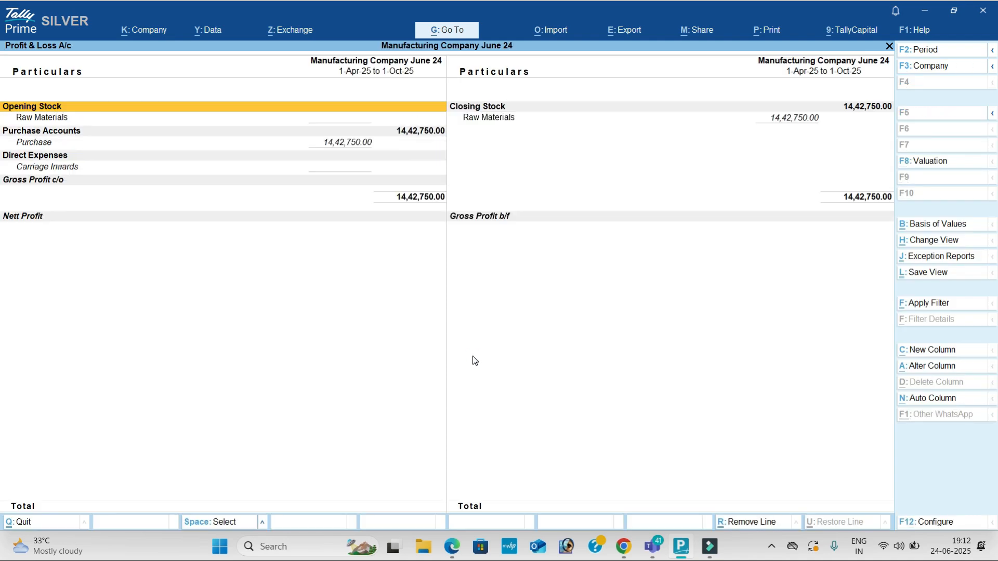
Step: Compare the Profit & Loss A/c with the answer statement preceding October to November in the PDF
{"action": "key", "text": "alt+Tab"}
{"action": "scroll", "coordinate": [474, 356], "scroll_direction": "down", "scroll_amount": 3}
{"action": "scroll", "coordinate": [473, 356], "scroll_direction": "down", "scroll_amount": 20}
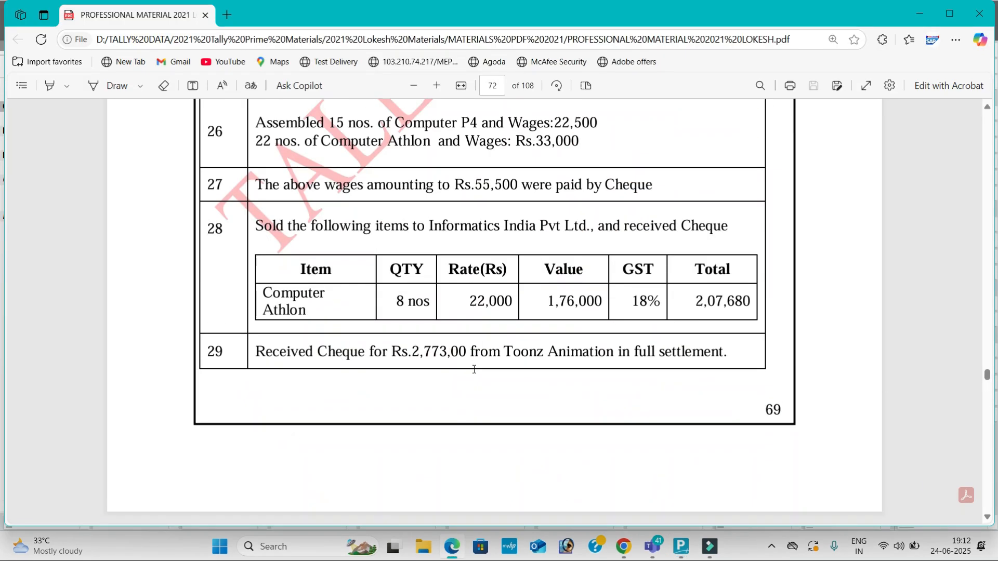
{"action": "scroll", "coordinate": [460, 384], "scroll_direction": "down", "scroll_amount": 20}
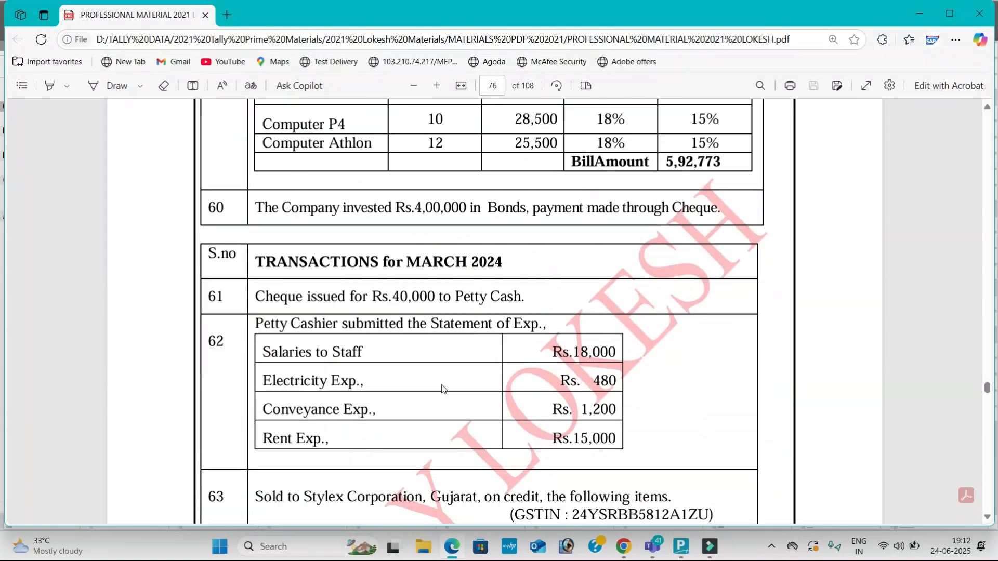
{"action": "scroll", "coordinate": [431, 393], "scroll_direction": "down", "scroll_amount": 10}
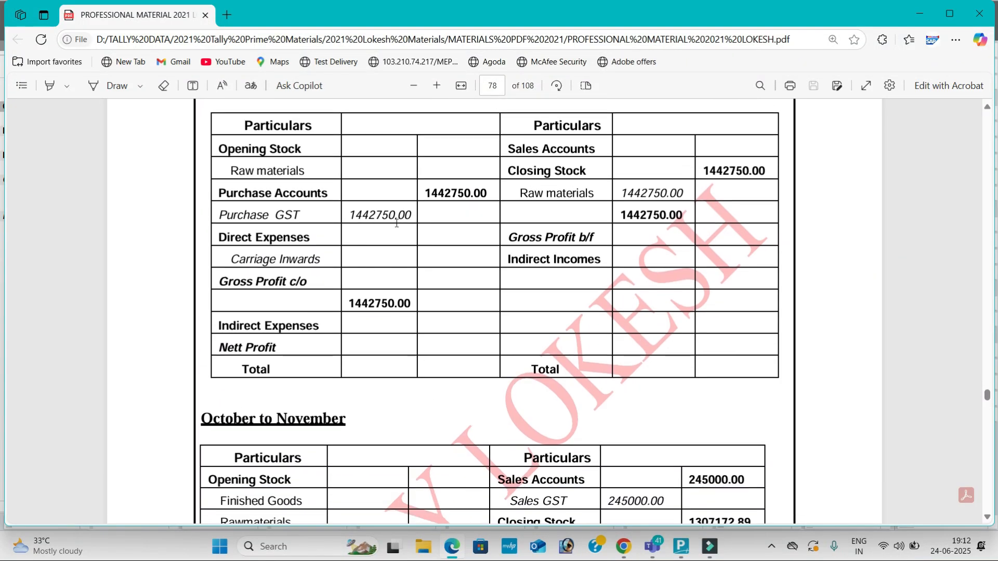
{"action": "key", "text": "alt+Tab"}
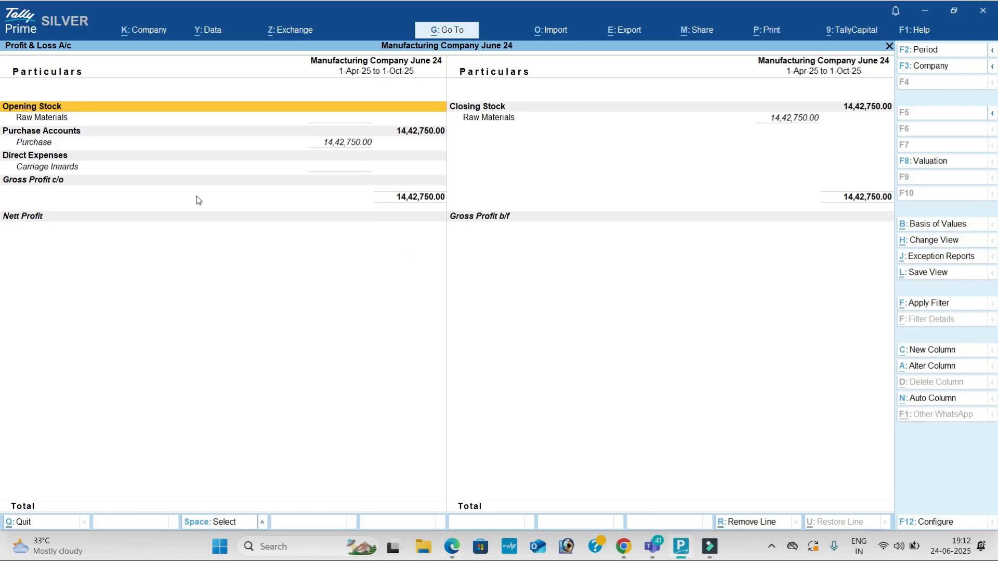
Step: Examine the Carriage Inwards and Purchase lines in the Profit & Loss A/c
{"action": "key", "text": "Down"}
{"action": "key", "text": "Down"}
{"action": "key", "text": "Down"}
{"action": "key", "text": "Down"}
{"action": "key", "text": "Down"}
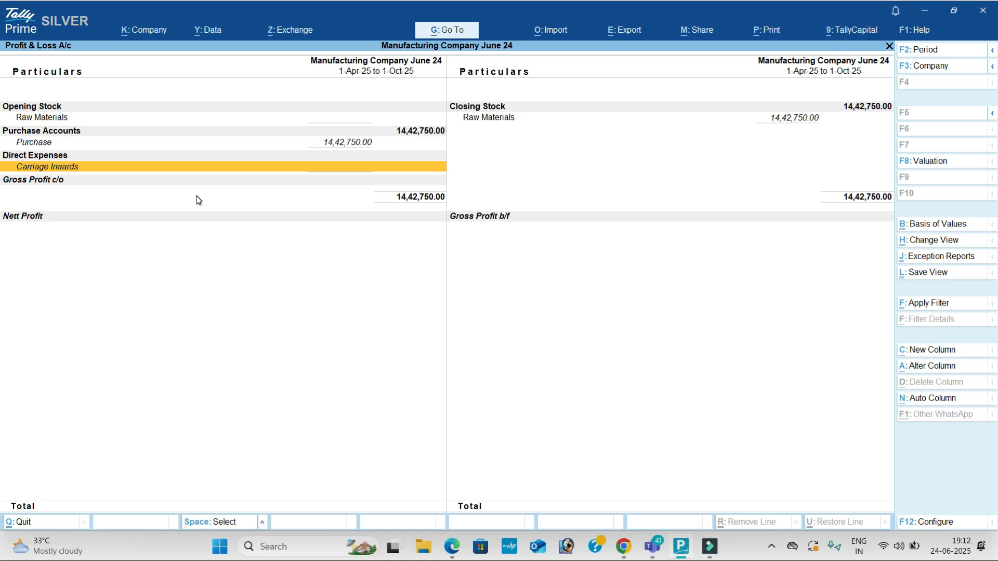
{"action": "key", "text": "Up"}
{"action": "key", "text": "Up"}
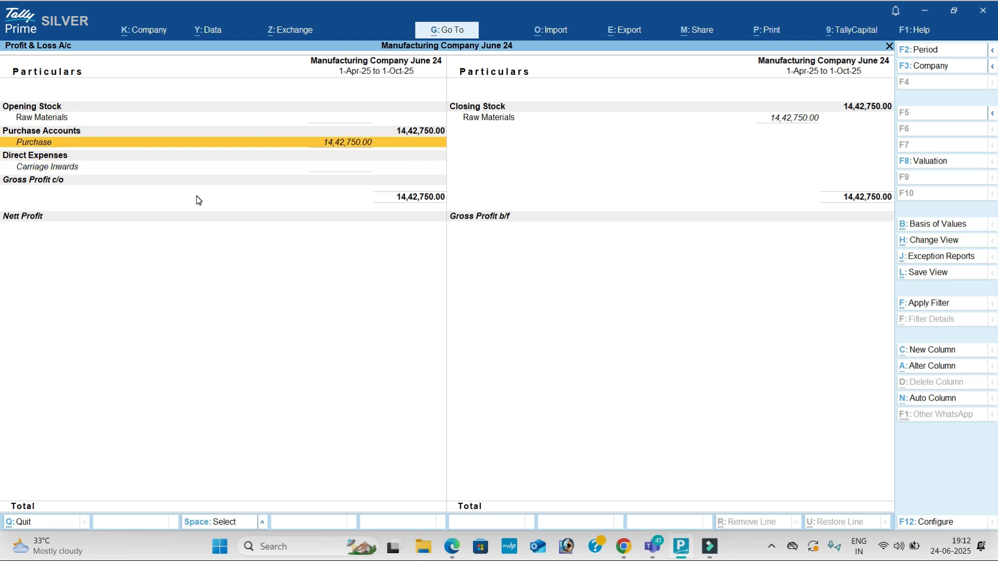
Step: Open the Stock Summary and configure it to show goods inwards and goods outwards
{"action": "key", "text": "Escape"}
{"action": "key", "text": "Down"}
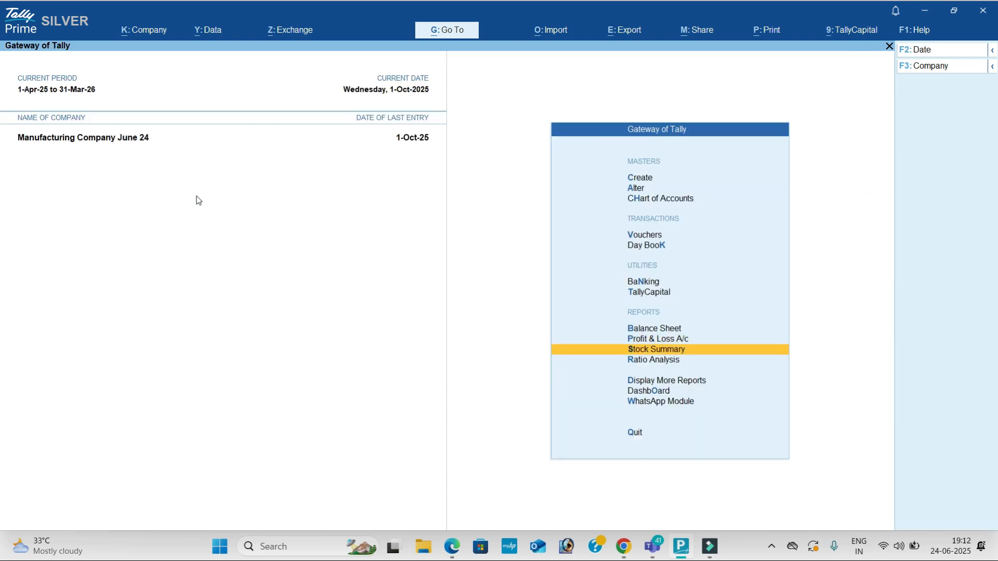
{"action": "key", "text": "Return"}
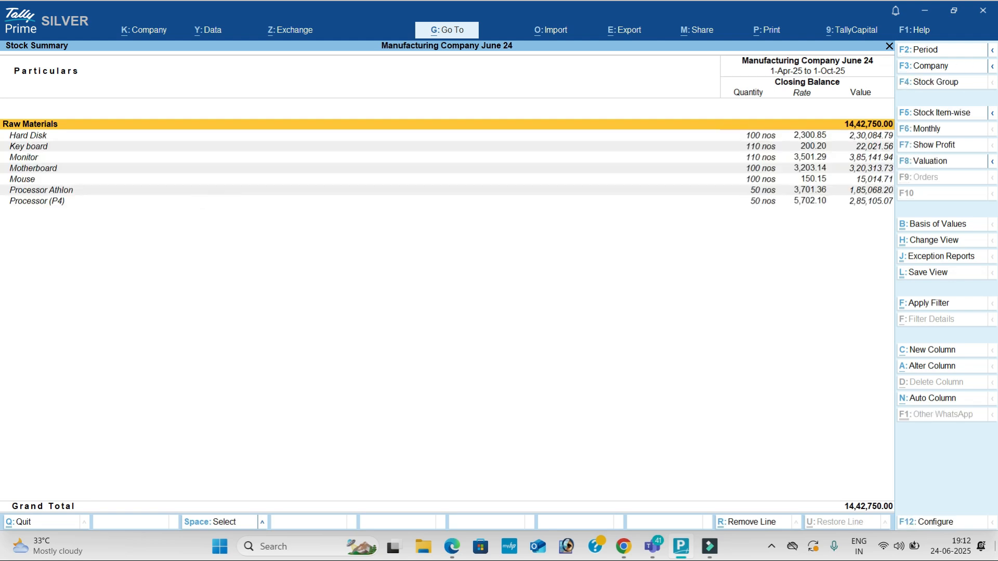
{"action": "left_click", "coordinate": [925, 527]}
{"action": "key", "text": "Down"}
{"action": "key", "text": "Down"}
{"action": "key", "text": "Down"}
{"action": "key", "text": "Down"}
{"action": "key", "text": "Down"}
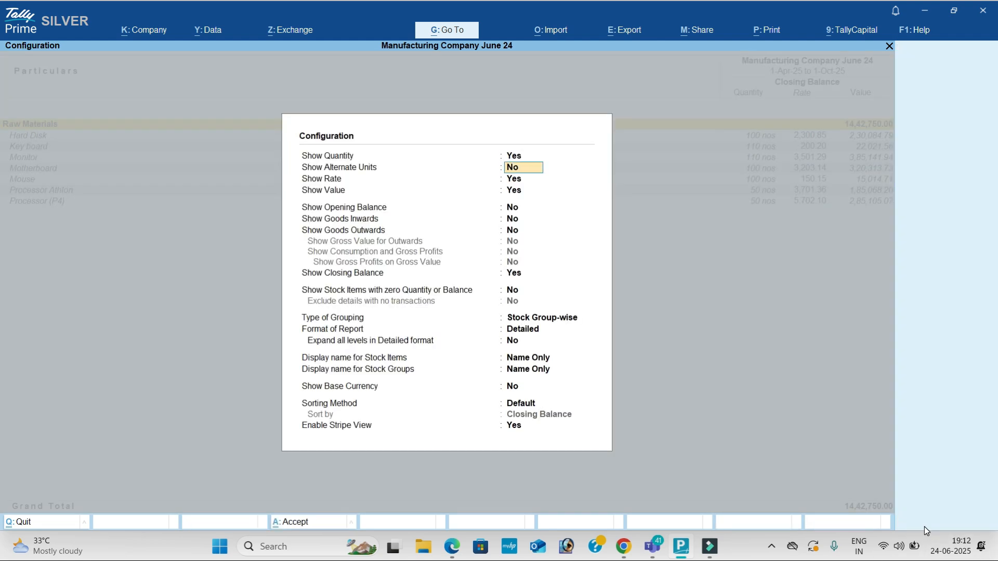
{"action": "key", "text": "y"}
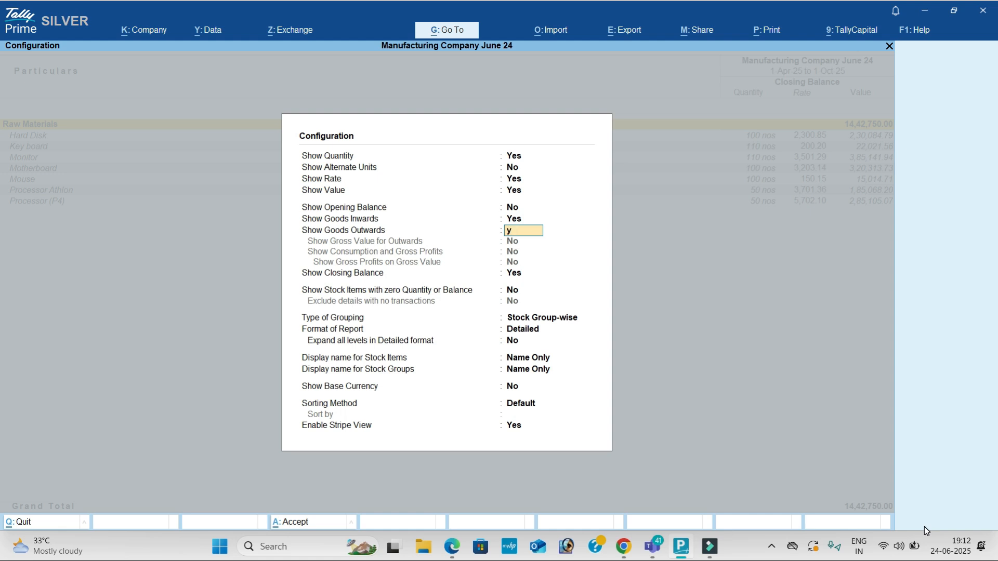
{"action": "key", "text": "ctrl+a"}
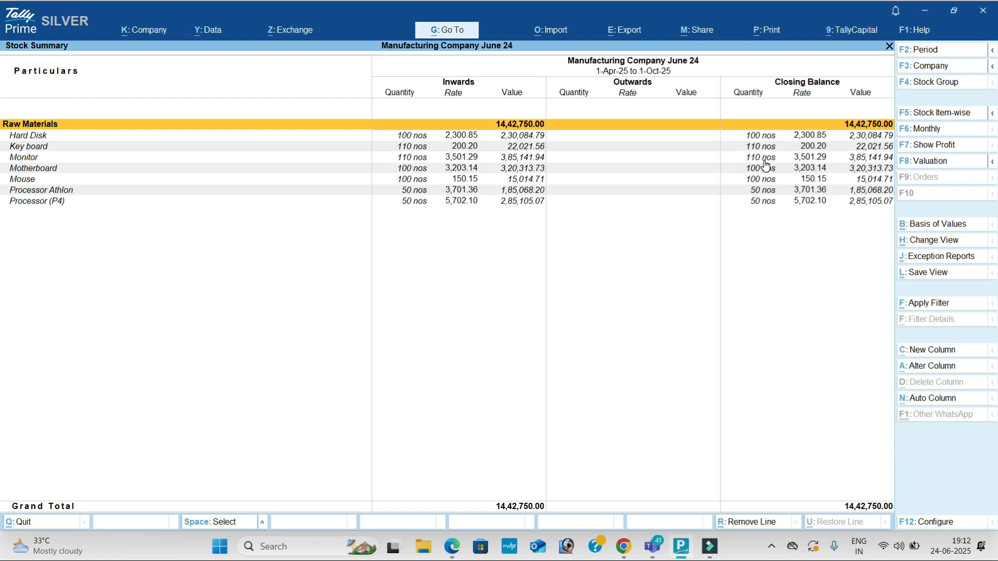
Step: Open the company's Dashboard to review trends, balances and ratios
{"action": "key", "text": "Escape"}
{"action": "key", "text": "Down"}
{"action": "key", "text": "Down"}
{"action": "key", "text": "Down"}
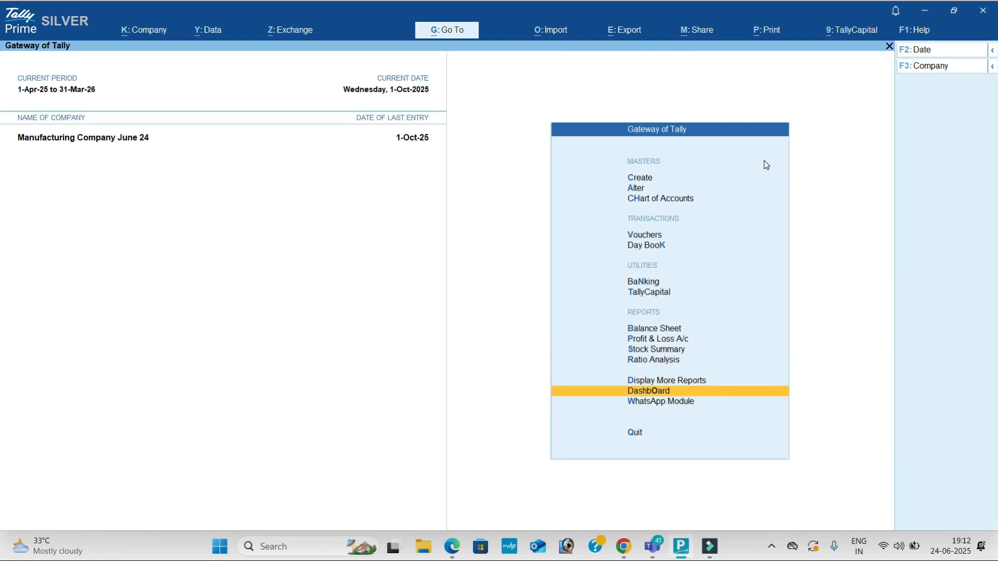
{"action": "key", "text": "Return"}
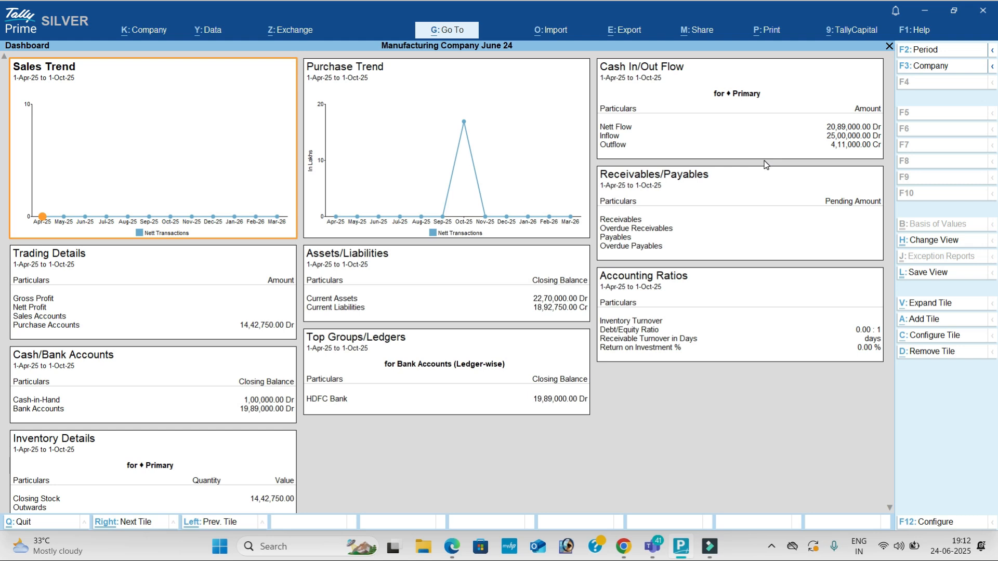
Step: Leave the Dashboard and open the Trial Balance among the additional reports
{"action": "key", "text": "Escape"}
{"action": "key", "text": "Up"}
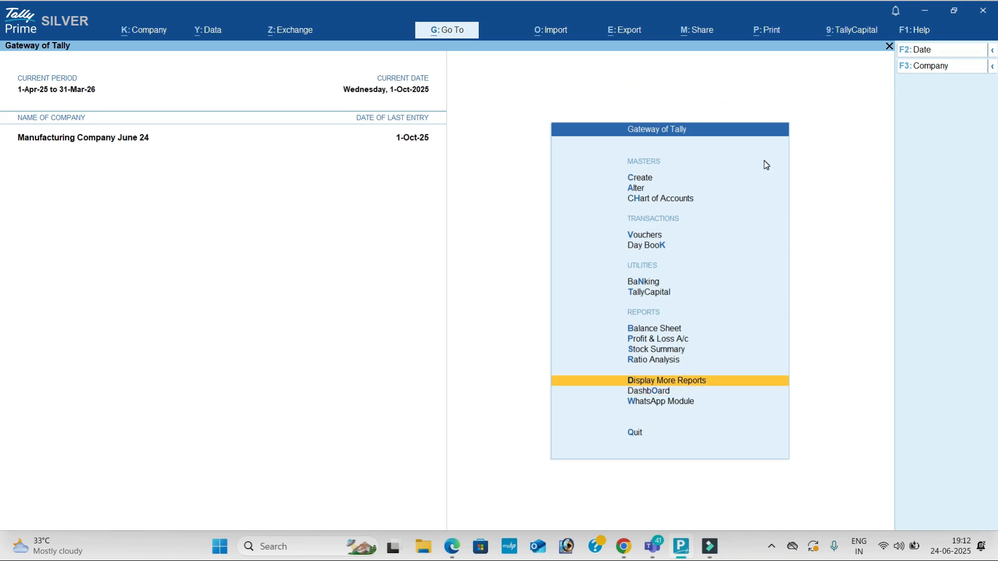
{"action": "key", "text": "Return"}
{"action": "key", "text": "Return"}
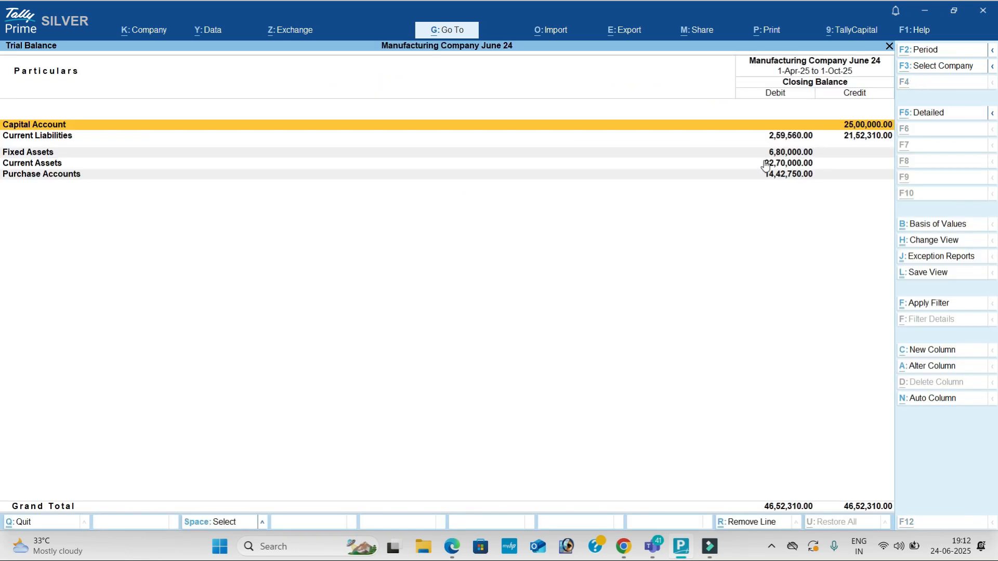
Step: Expand the Trial Balance to its detailed view, and open the first book in Account Books
{"action": "key", "text": "alt+F5"}
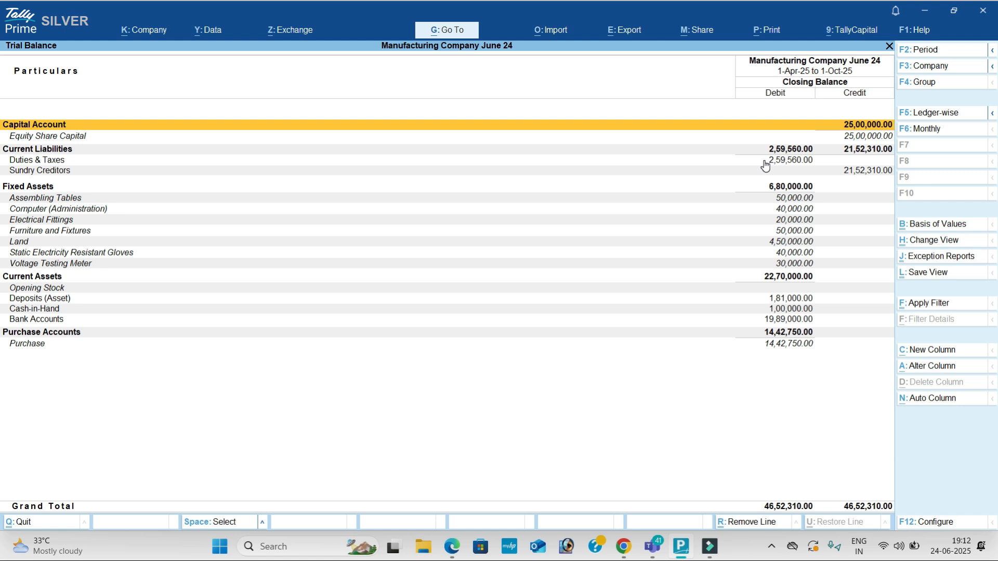
{"action": "key", "text": "Escape"}
{"action": "key", "text": "Down"}
{"action": "key", "text": "Down"}
{"action": "key", "text": "Down"}
{"action": "key", "text": "Down"}
{"action": "key", "text": "Return"}
{"action": "key", "text": "Down"}
{"action": "key", "text": "Up"}
{"action": "key", "text": "Return"}
{"action": "key", "text": "Escape"}
Step: Browse the voucher registers in Account Books and open the October vouchers of the Receipt Register
{"action": "key", "text": "Down"}
{"action": "key", "text": "Down"}
{"action": "key", "text": "Down"}
{"action": "key", "text": "Down"}
{"action": "key", "text": "Down"}
{"action": "key", "text": "Down"}
{"action": "key", "text": "Down"}
{"action": "key", "text": "Down"}
{"action": "key", "text": "Return"}
{"action": "key", "text": "Escape"}
{"action": "key", "text": "Up"}
{"action": "key", "text": "Return"}
{"action": "key", "text": "Escape"}
{"action": "key", "text": "Up"}
{"action": "key", "text": "Return"}
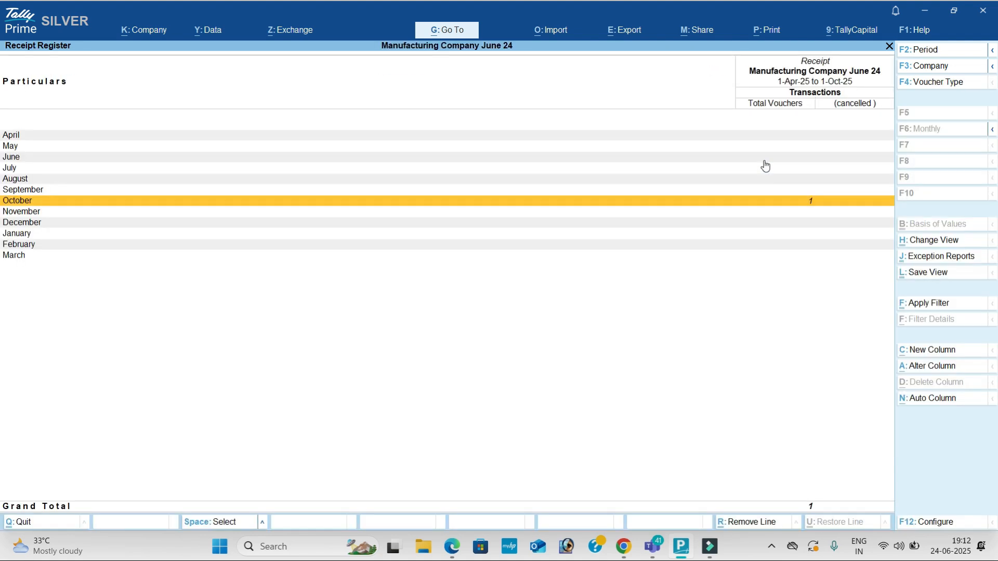
{"action": "key", "text": "Return"}
{"action": "key", "text": "Escape"}
{"action": "key", "text": "Escape"}
Step: Open the October vouchers of the Payment Register, and return to the additional reports
{"action": "key", "text": "Up"}
{"action": "key", "text": "Return"}
{"action": "key", "text": "Return"}
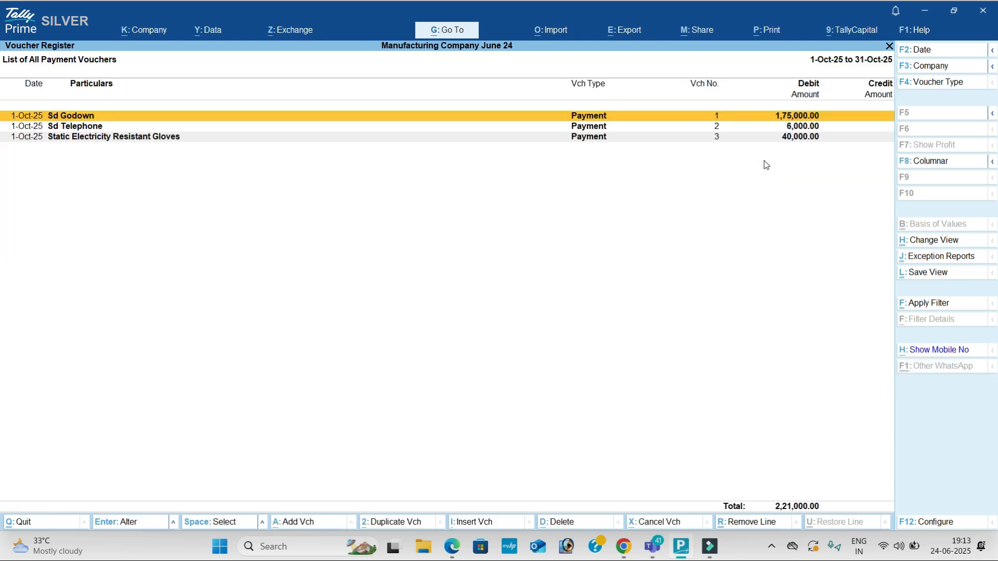
{"action": "key", "text": "Escape"}
{"action": "key", "text": "Escape"}
{"action": "key", "text": "Escape"}
Step: Open the Stock Query for the Monitor item from the Statements of Inventory
{"action": "key", "text": "Down"}
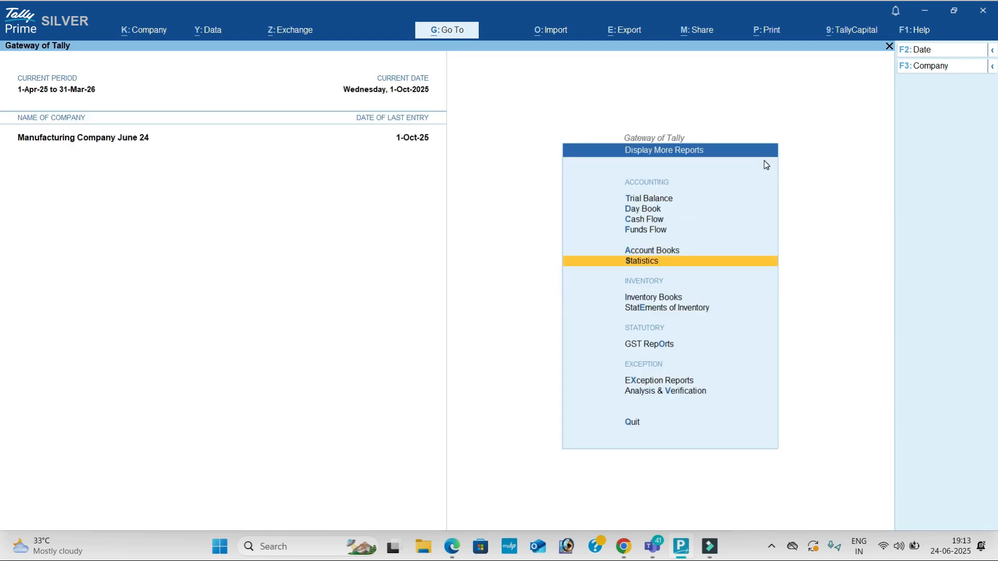
{"action": "key", "text": "Down"}
{"action": "key", "text": "Down"}
{"action": "key", "text": "Return"}
{"action": "key", "text": "Return"}
{"action": "key", "text": "Down"}
{"action": "key", "text": "Return"}
{"action": "key", "text": "F4"}
{"action": "key", "text": "Down"}
{"action": "key", "text": "Return"}
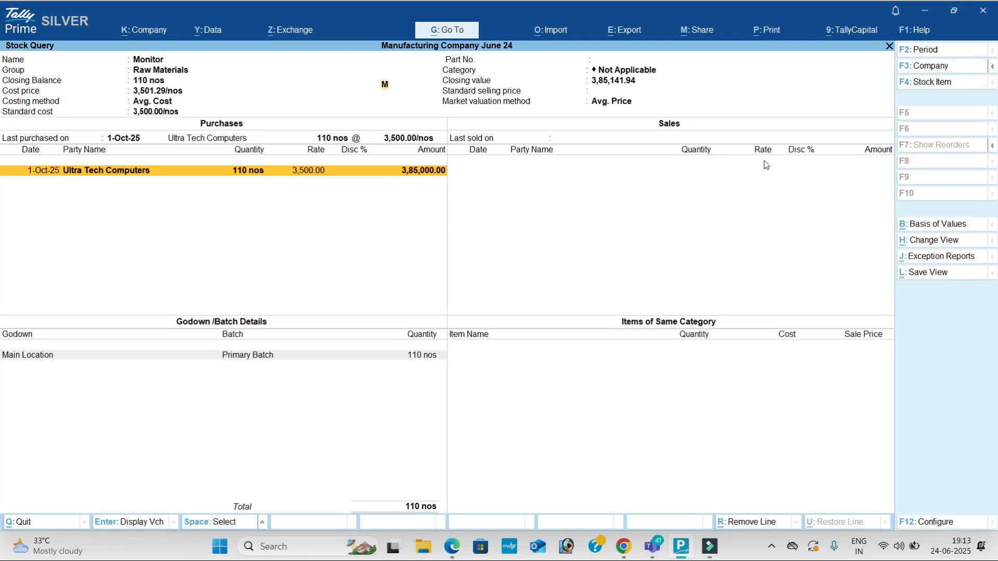
{"action": "key", "text": "Escape"}
{"action": "key", "text": "Escape"}
{"action": "key", "text": "Escape"}
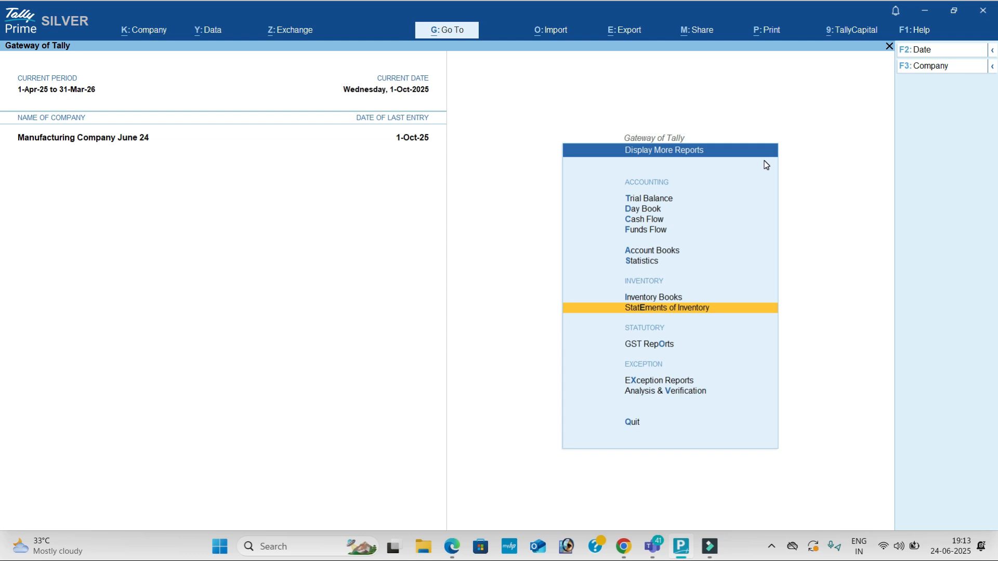
Step: Open the GSTR-1 return among the GST Reports and look through its voucher summary lines
{"action": "key", "text": "Down"}
{"action": "key", "text": "Return"}
{"action": "key", "text": "Down"}
{"action": "key", "text": "Return"}
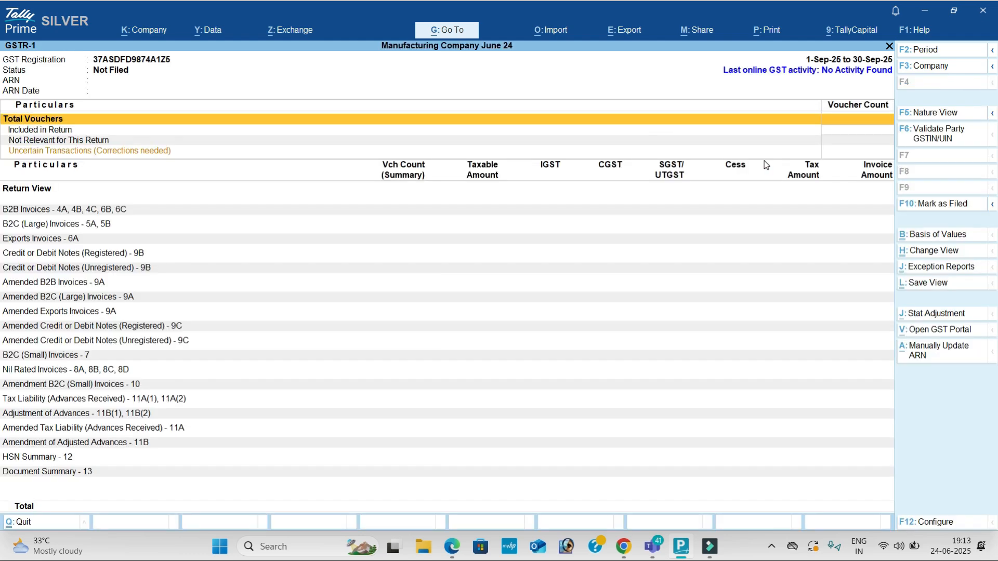
{"action": "key", "text": "Down"}
{"action": "key", "text": "Down"}
{"action": "key", "text": "Down"}
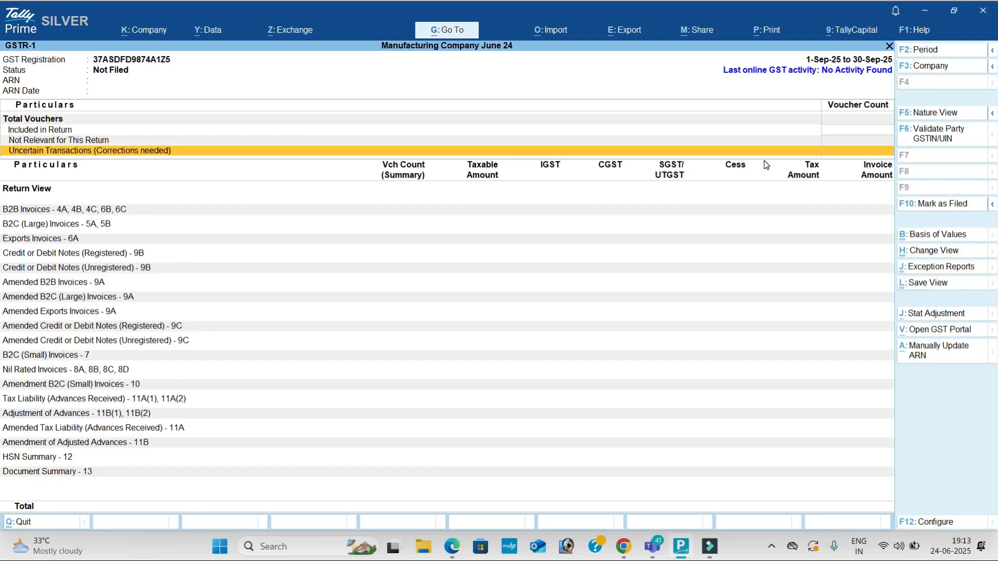
{"action": "key", "text": "Escape"}
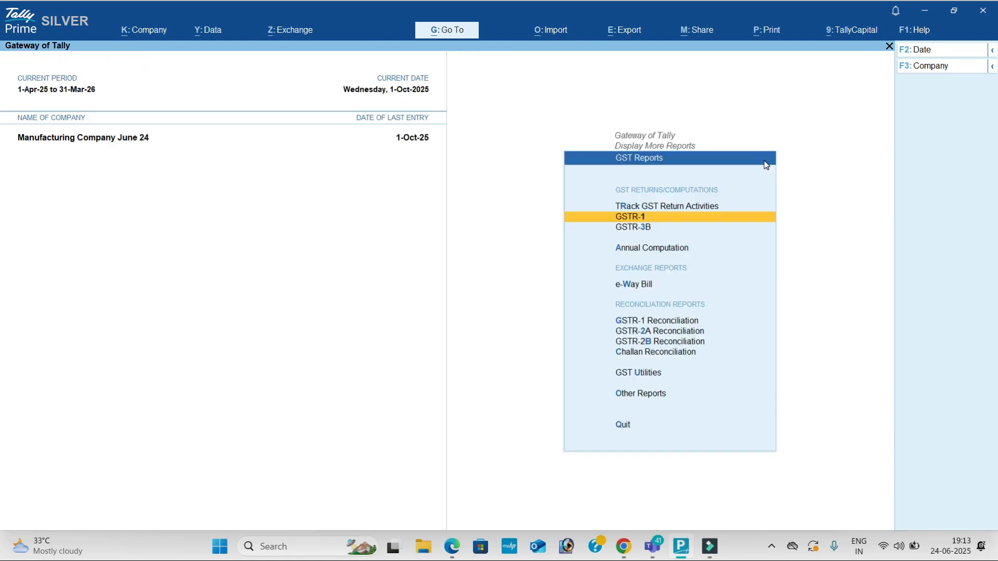
{"action": "key", "text": "Escape"}
{"action": "key", "text": "Escape"}
Step: Open voucher creation from the Gateway of Tally
{"action": "key", "text": "Up"}
{"action": "key", "text": "Up"}
{"action": "key", "text": "Up"}
{"action": "key", "text": "Up"}
{"action": "key", "text": "Up"}
{"action": "key", "text": "Up"}
{"action": "key", "text": "Up"}
{"action": "key", "text": "Up"}
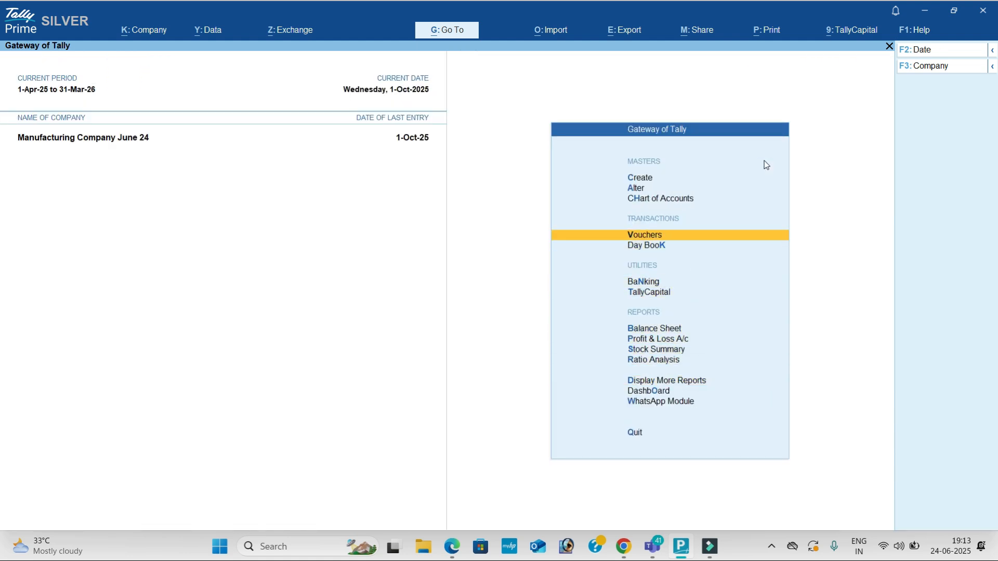
{"action": "key", "text": "Return"}
Step: Switch to the PDF and find the November 2023 transactions starting at serial number 10
{"action": "key", "text": "alt+Tab"}
{"action": "scroll", "coordinate": [587, 223], "scroll_direction": "down", "scroll_amount": 3}
{"action": "scroll", "coordinate": [587, 223], "scroll_direction": "up", "scroll_amount": 7}
{"action": "scroll", "coordinate": [587, 223], "scroll_direction": "down", "scroll_amount": 20}
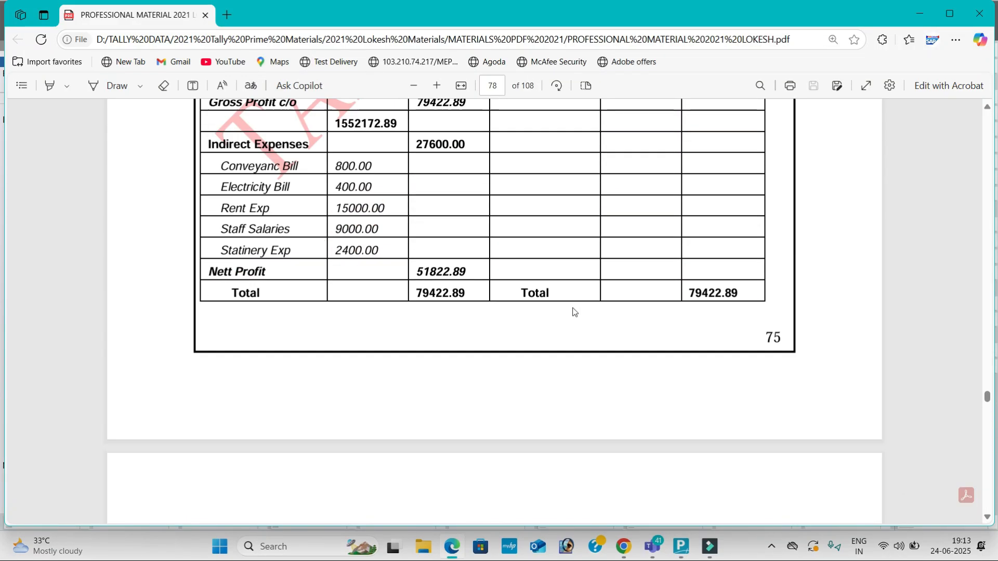
{"action": "scroll", "coordinate": [574, 305], "scroll_direction": "down", "scroll_amount": 20}
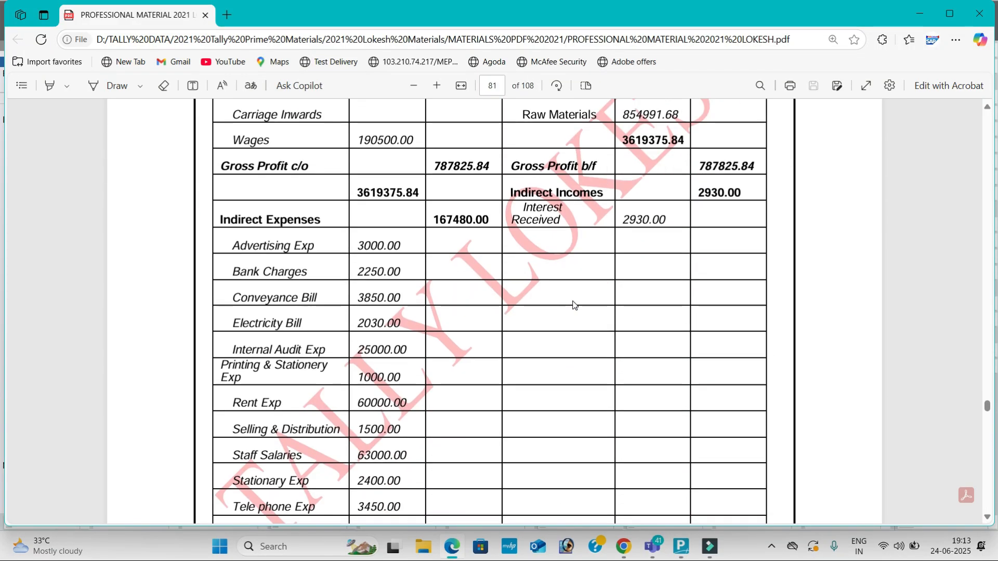
{"action": "scroll", "coordinate": [574, 306], "scroll_direction": "down", "scroll_amount": 15}
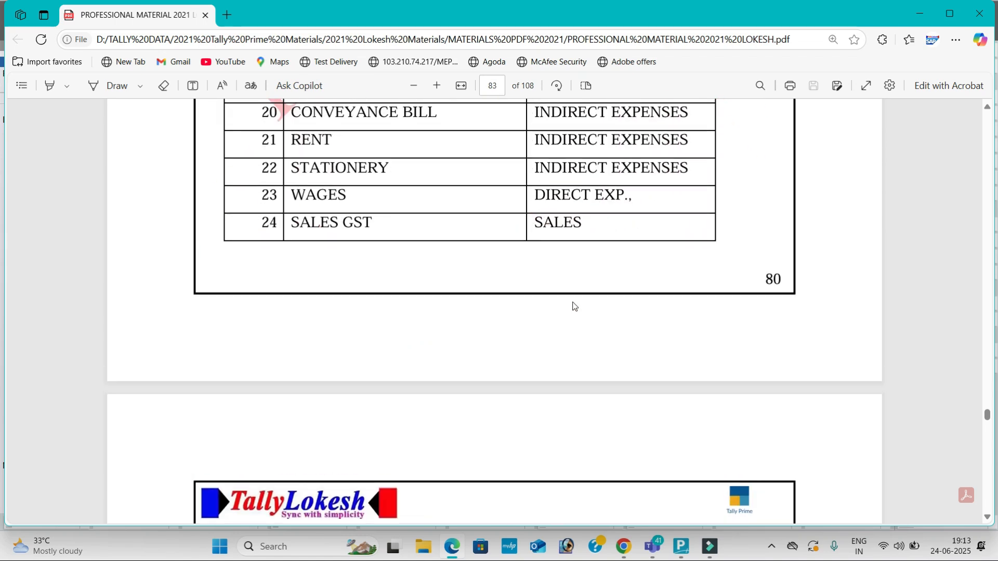
{"action": "scroll", "coordinate": [573, 304], "scroll_direction": "up", "scroll_amount": 12}
{"action": "scroll", "coordinate": [573, 303], "scroll_direction": "down", "scroll_amount": 20}
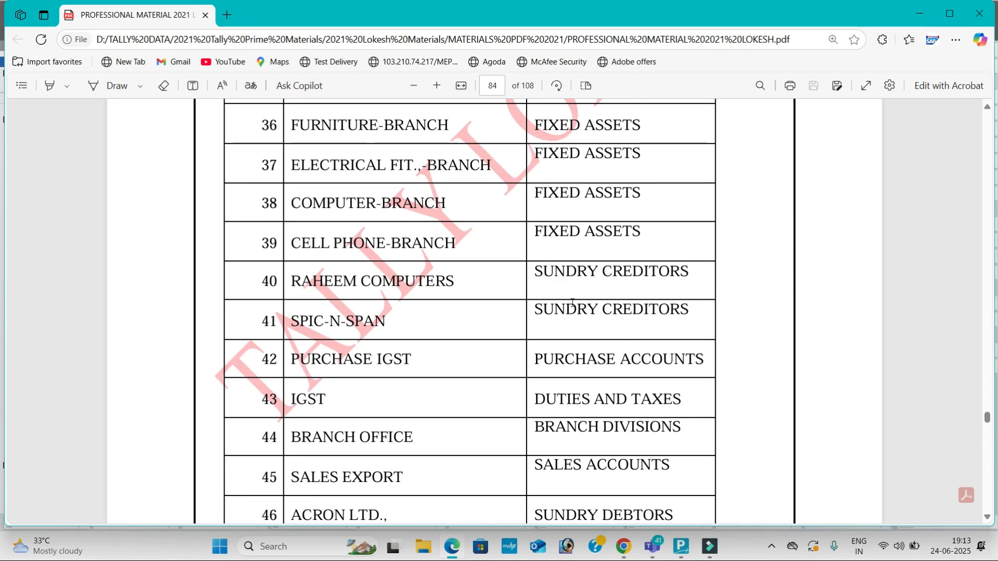
{"action": "scroll", "coordinate": [572, 303], "scroll_direction": "down", "scroll_amount": 15}
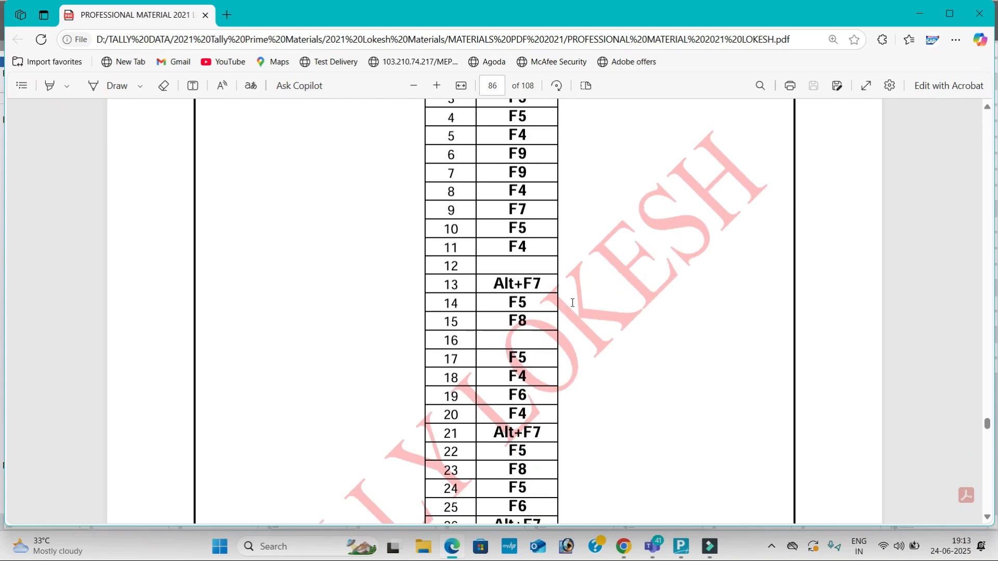
{"action": "scroll", "coordinate": [573, 303], "scroll_direction": "up", "scroll_amount": 8}
{"action": "scroll", "coordinate": [573, 302], "scroll_direction": "up", "scroll_amount": 20}
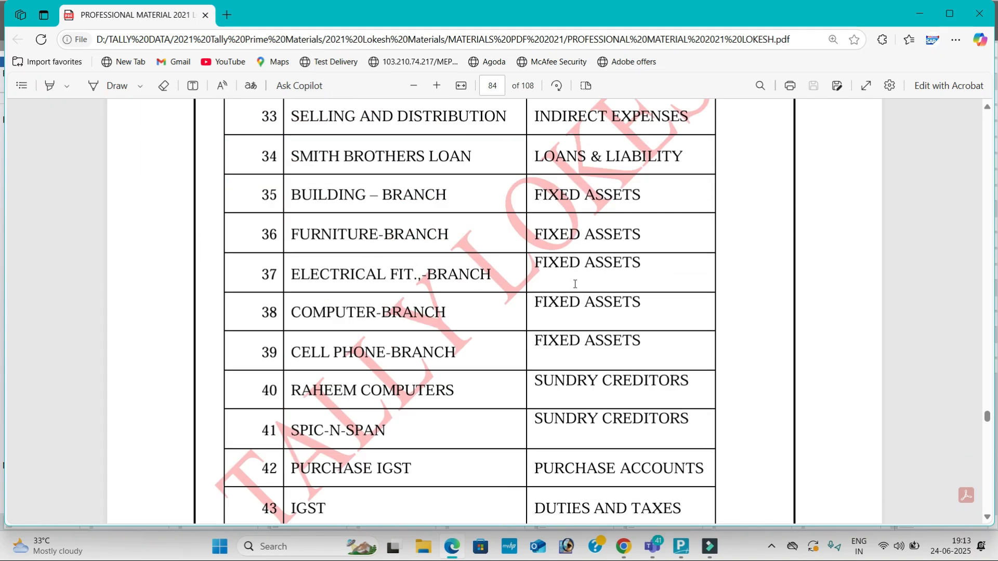
{"action": "scroll", "coordinate": [577, 224], "scroll_direction": "up", "scroll_amount": 20}
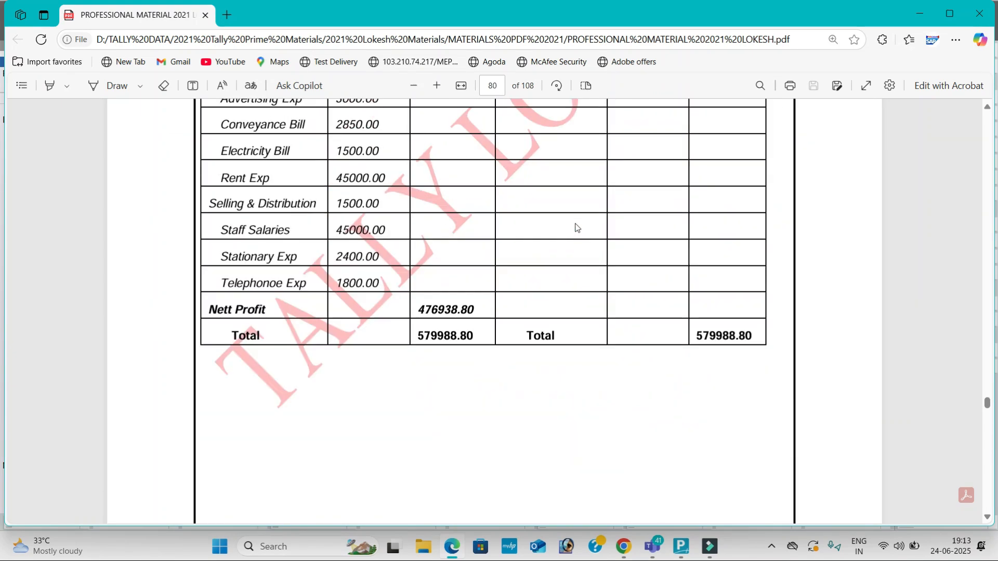
{"action": "scroll", "coordinate": [571, 191], "scroll_direction": "up", "scroll_amount": 20}
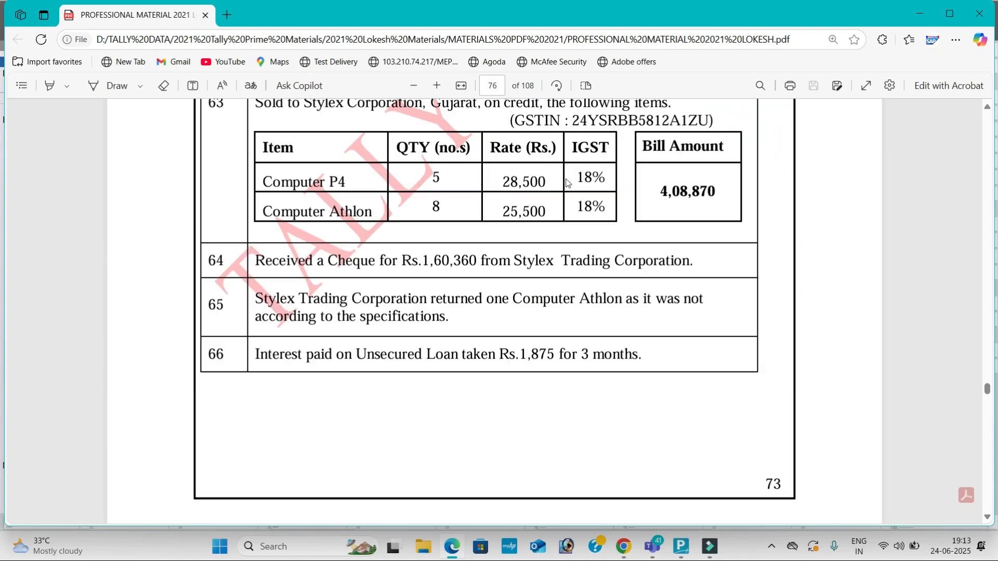
{"action": "scroll", "coordinate": [568, 183], "scroll_direction": "up", "scroll_amount": 20}
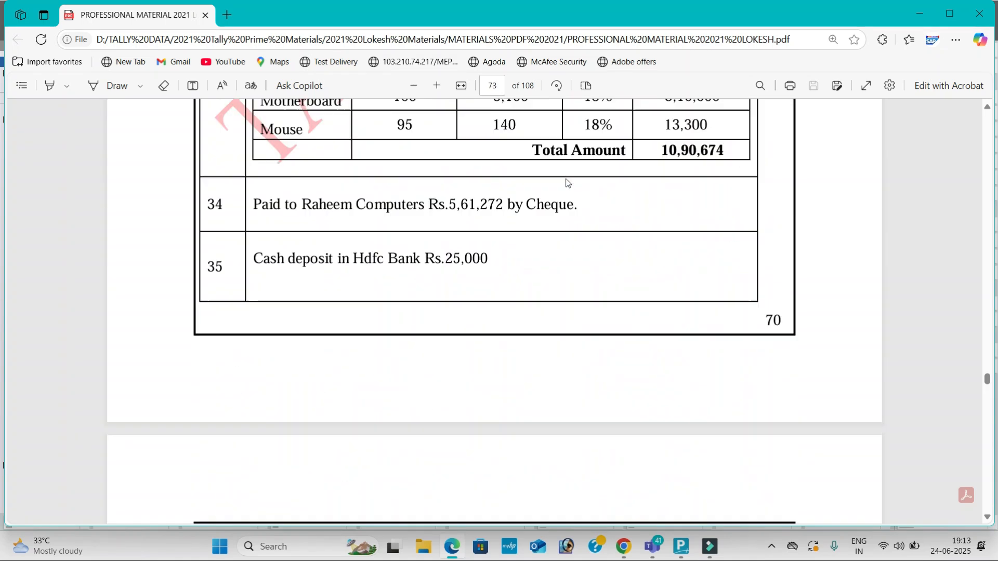
{"action": "scroll", "coordinate": [567, 182], "scroll_direction": "up", "scroll_amount": 20}
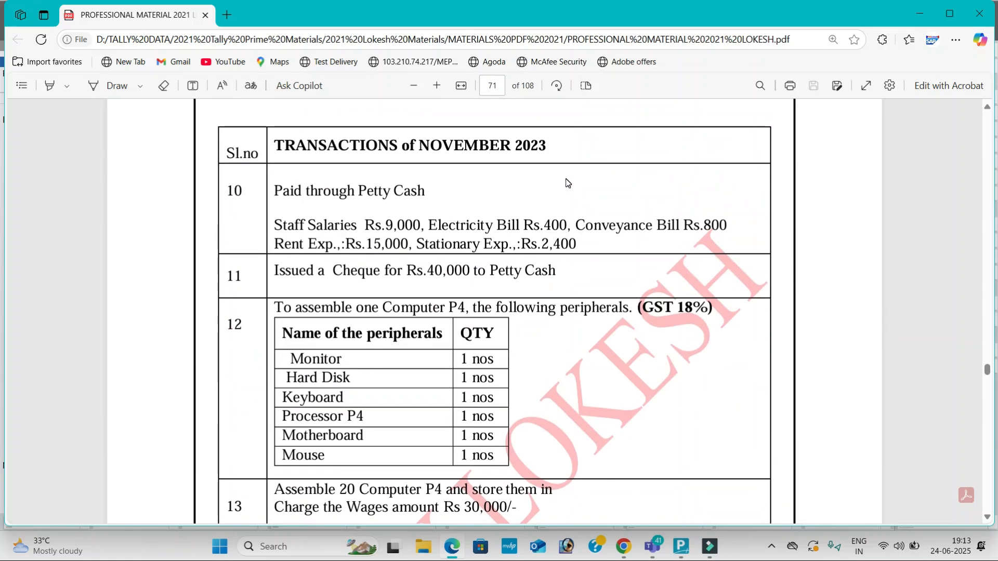
Step: Switch back to TallyPrime, reopen voucher creation with the date 1-11, and change the voucher type to Payment
{"action": "key", "text": "alt+Tab"}
{"action": "key", "text": "Escape"}
{"action": "key", "text": "y"}
{"action": "key", "text": "Return"}
{"action": "left_click", "coordinate": [946, 48]}
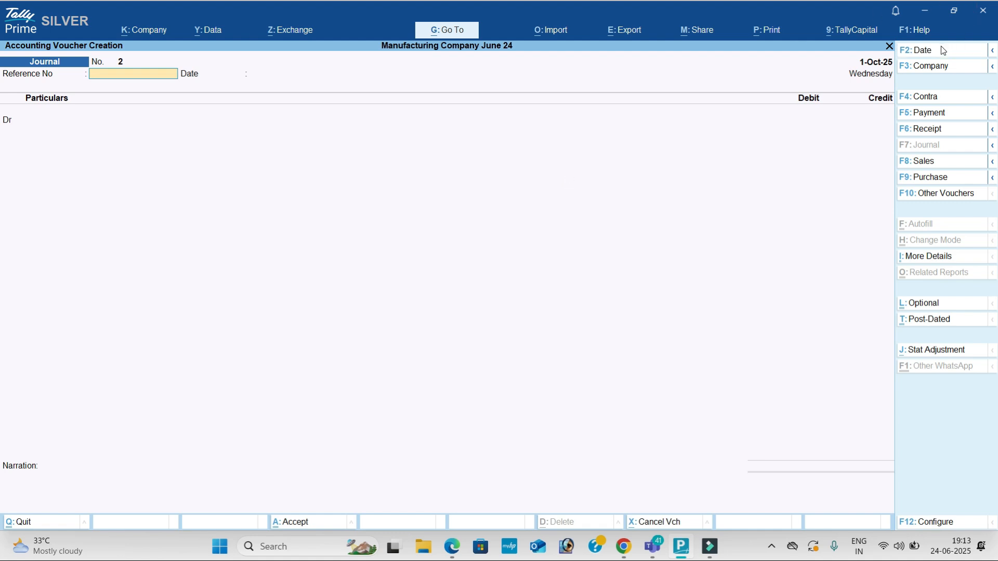
{"action": "type", "text": "1-11"}
{"action": "key", "text": "Return"}
{"action": "key", "text": "Return"}
{"action": "key", "text": "Return"}
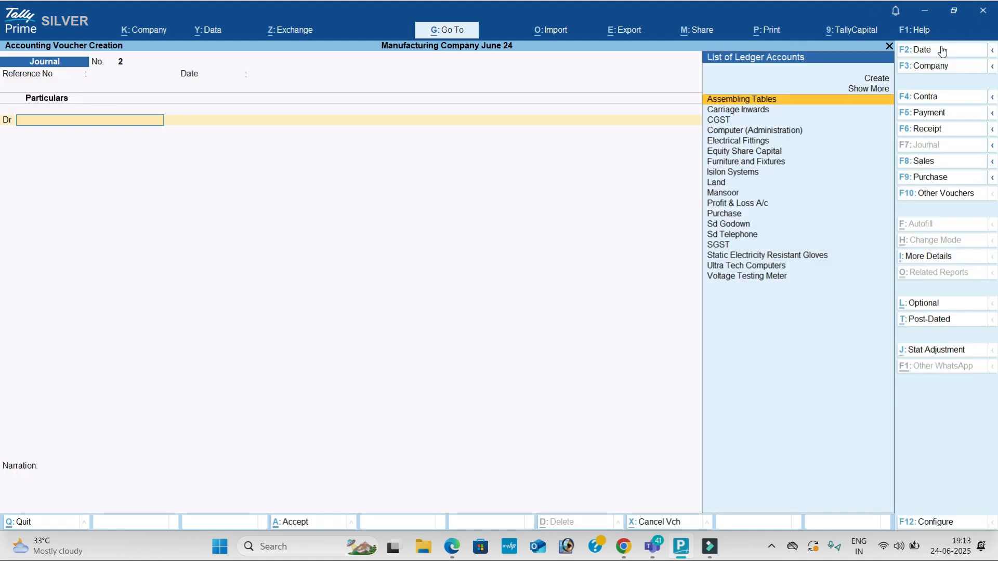
{"action": "left_click", "coordinate": [943, 118]}
Step: Create a Staff Salaries ledger under Indirect Expenses from the payment voucher, copying its name from the PDF
{"action": "key", "text": "alt+c"}
{"action": "key", "text": "alt+Tab"}
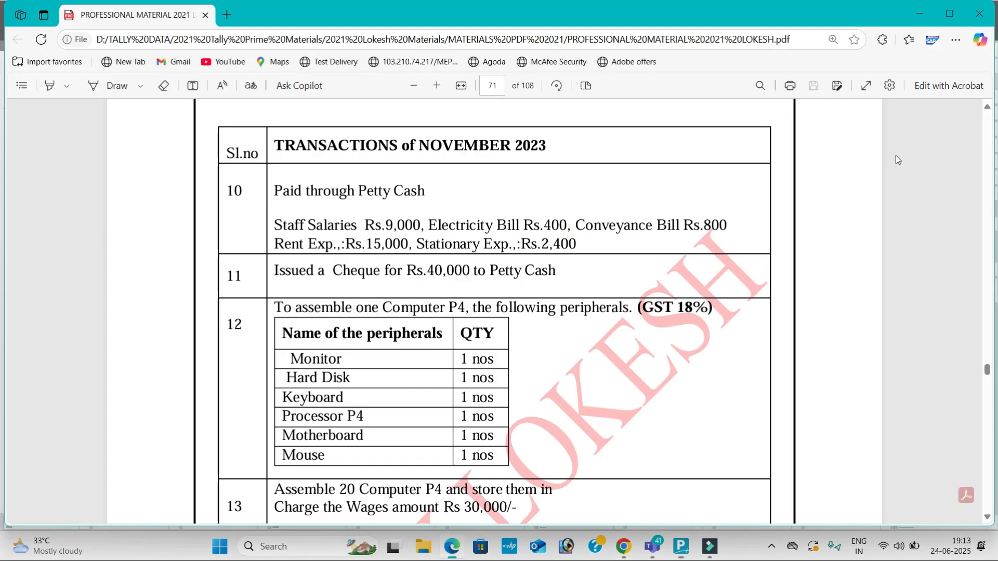
{"action": "left_click_drag", "start_coordinate": [275, 230], "coordinate": [350, 230]}
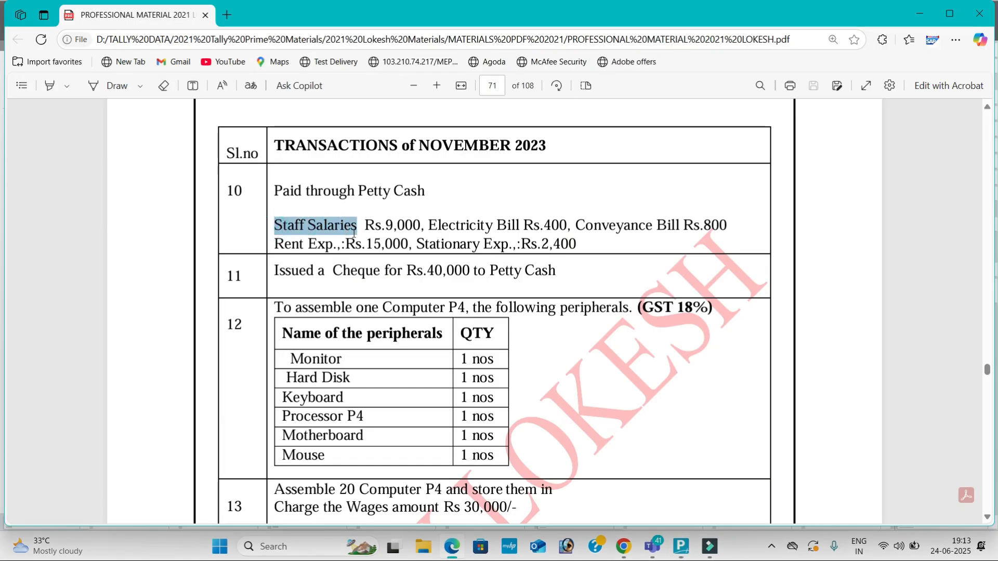
{"action": "right_click", "coordinate": [349, 229]}
{"action": "key", "text": "ctrl+c"}
{"action": "key", "text": "alt+Tab"}
{"action": "key", "text": "ctrl+v"}
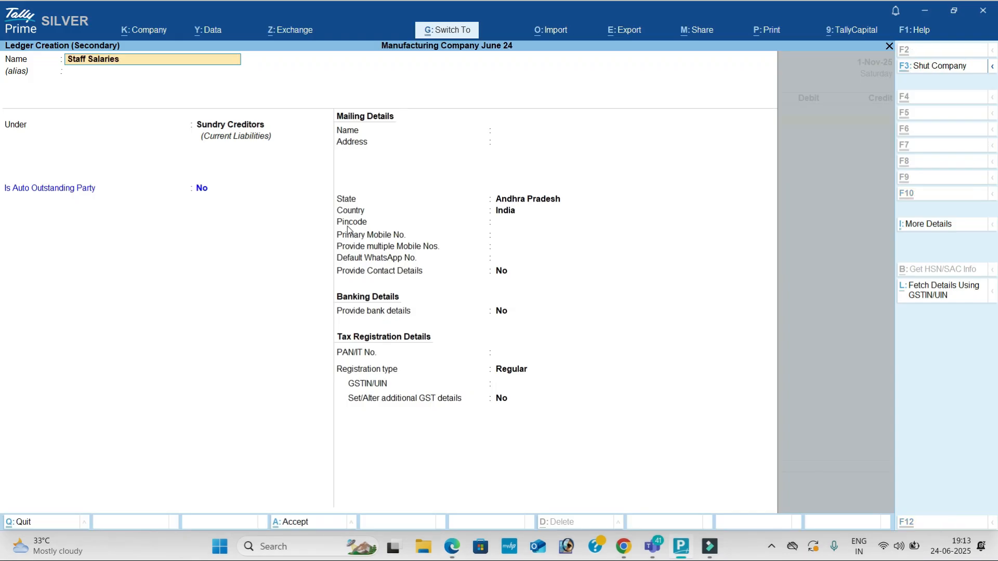
{"action": "key", "text": "Return"}
{"action": "type", "text": "ind"}
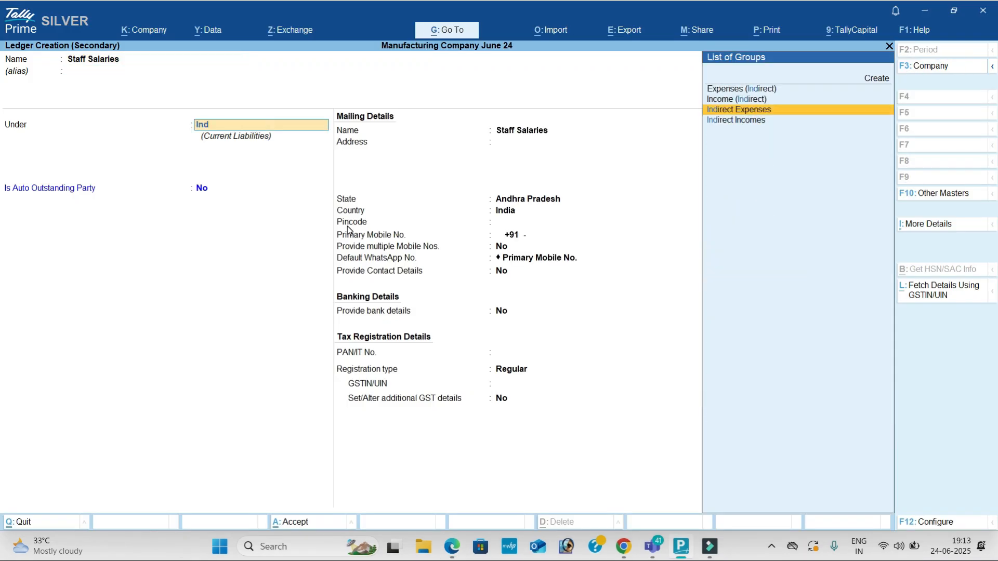
{"action": "key", "text": "Return"}
{"action": "key", "text": "ctrl+a"}
Step: Debit Staff Salaries with 9,000 and keep the GST and HSN/SAC details as per Masters/Company
{"action": "key", "text": "alt+Tab"}
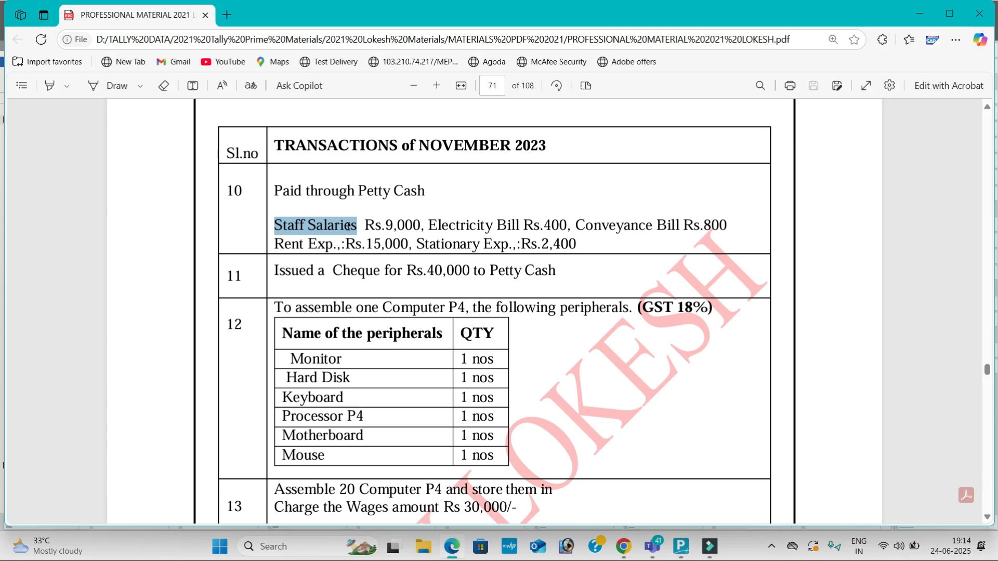
{"action": "key", "text": "alt+Tab"}
{"action": "type", "text": "9"}
{"action": "key", "text": "Return"}
{"action": "key", "text": "Return"}
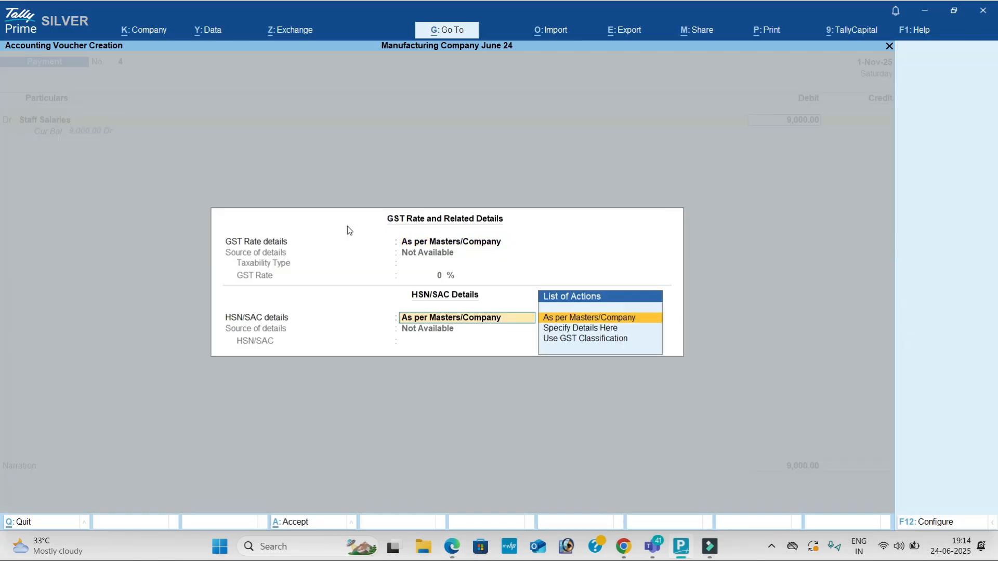
{"action": "key", "text": "Return"}
Step: Create an Electricity Bill ledger under Indirect Expenses for the second debit line, copying its name from the PDF
{"action": "key", "text": "alt+c"}
{"action": "key", "text": "alt+Tab"}
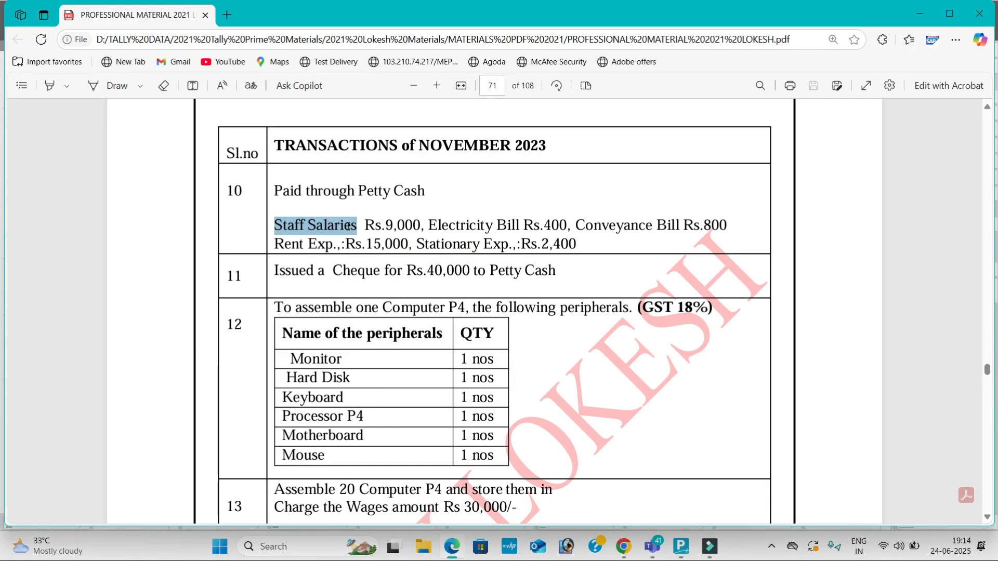
{"action": "left_click_drag", "start_coordinate": [428, 225], "coordinate": [513, 222]}
{"action": "key", "text": "ctrl+c"}
{"action": "key", "text": "alt+Tab"}
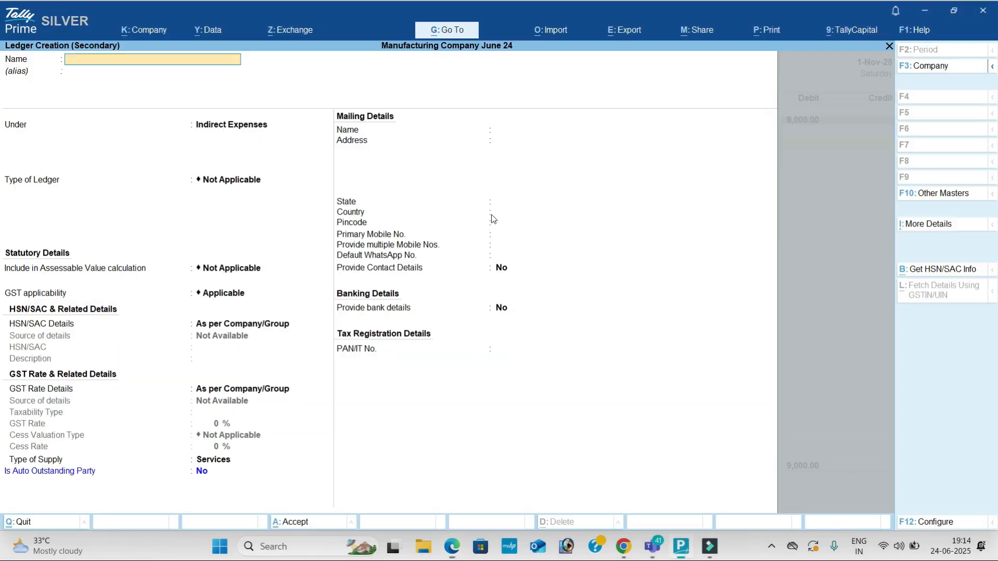
{"action": "key", "text": "ctrl+alt+v"}
{"action": "key", "text": "Return"}
{"action": "key", "text": "ctrl+a"}
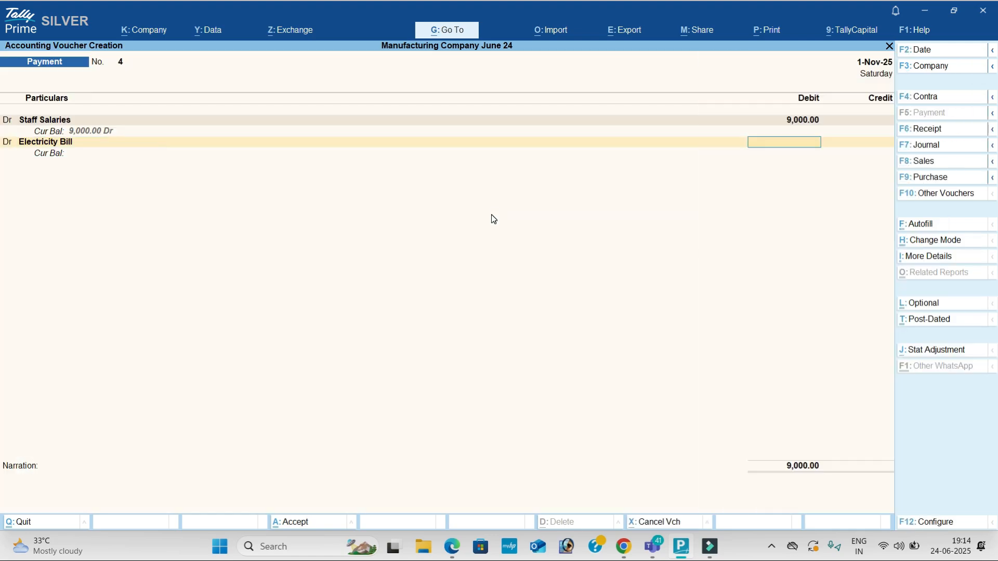
Step: Debit Electricity Bill with 400, accept its default GST details, and add another debit line
{"action": "key", "text": "alt+Tab"}
{"action": "key", "text": "alt+Tab"}
{"action": "type", "text": "4"}
{"action": "key", "text": "Return"}
{"action": "key", "text": "Return"}
{"action": "key", "text": "Return"}
{"action": "type", "text": "d"}
{"action": "key", "text": "Return"}
Step: Create a Conveyance Bill ledger under Indirect Expenses for the third debit line, copying its name from the PDF
{"action": "key", "text": "alt+c"}
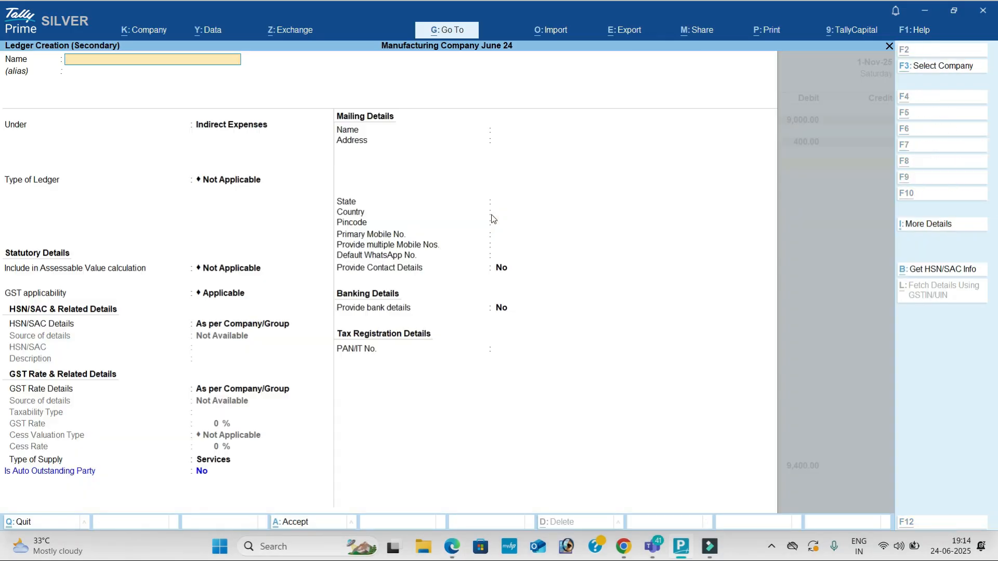
{"action": "key", "text": "alt+Tab"}
{"action": "left_click_drag", "start_coordinate": [580, 225], "coordinate": [677, 225]}
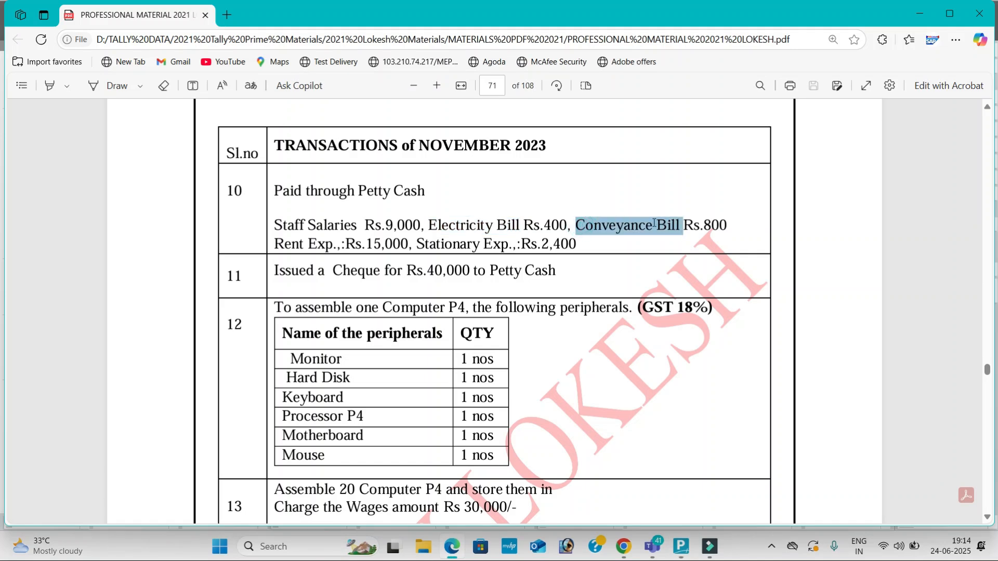
{"action": "key", "text": "alt+Tab"}
{"action": "key", "text": "ctrl+alt+v"}
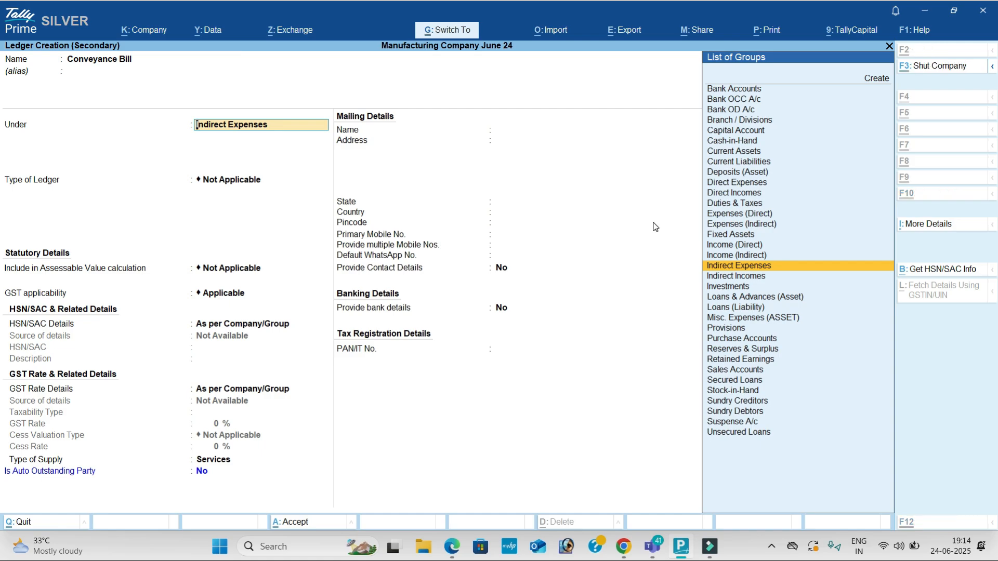
{"action": "key", "text": "ctrl+a"}
Step: Debit Conveyance Bill with 800, accept its default GST details, and add a fourth debit line
{"action": "key", "text": "alt+Tab"}
{"action": "key", "text": "alt+Tab"}
{"action": "type", "text": "800"}
{"action": "key", "text": "Return"}
{"action": "key", "text": "Return"}
{"action": "type", "text": "d"}
{"action": "key", "text": "Return"}
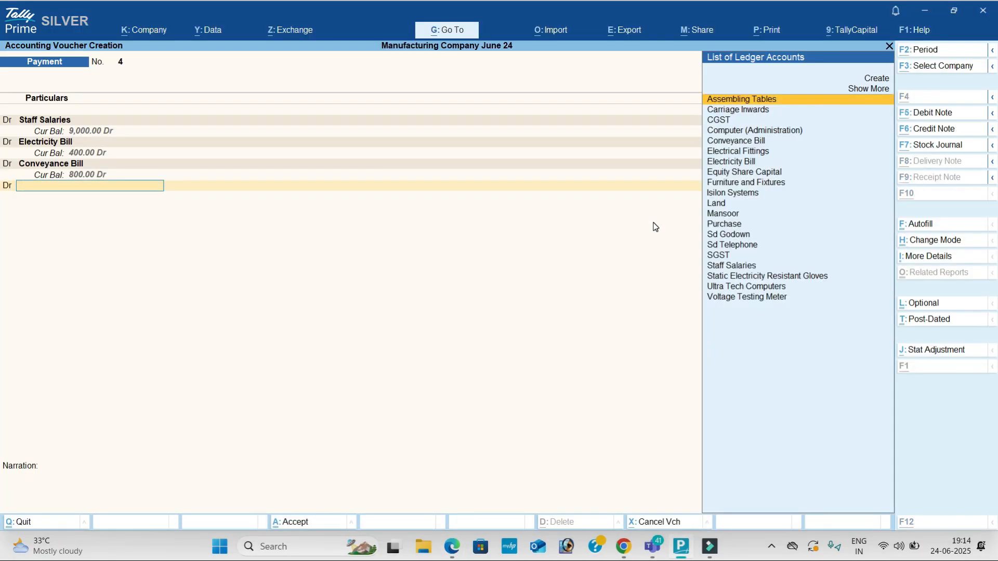
Step: Create a Rent Exp ledger under Indirect Expenses for the fourth debit line, copying its name from the PDF
{"action": "key", "text": "alt+c"}
{"action": "key", "text": "alt+Tab"}
{"action": "left_click_drag", "start_coordinate": [274, 244], "coordinate": [333, 245]}
{"action": "right_click", "coordinate": [319, 246]}
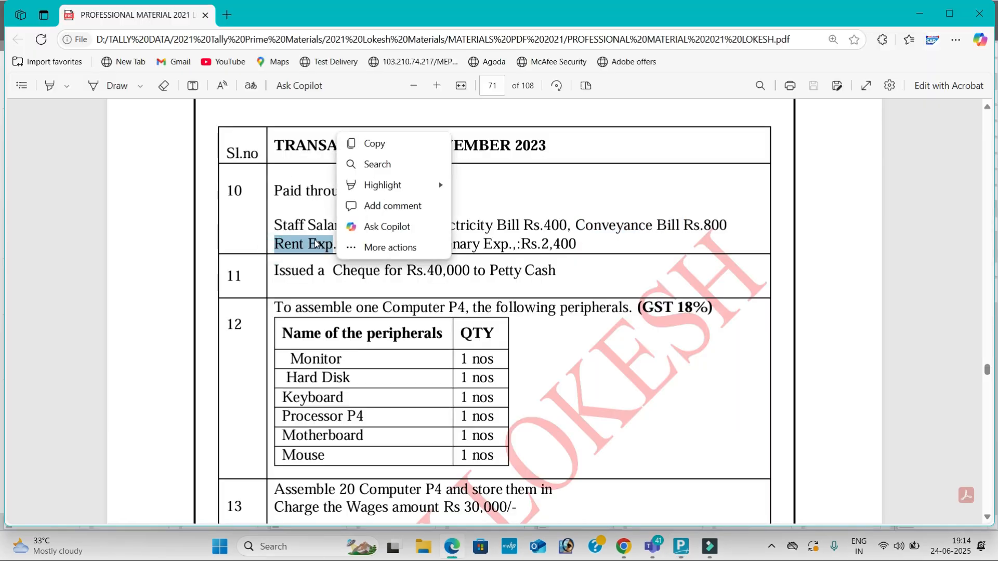
{"action": "key", "text": "ctrl+c"}
{"action": "key", "text": "alt+Tab"}
{"action": "key", "text": "ctrl+v"}
{"action": "key", "text": "Return"}
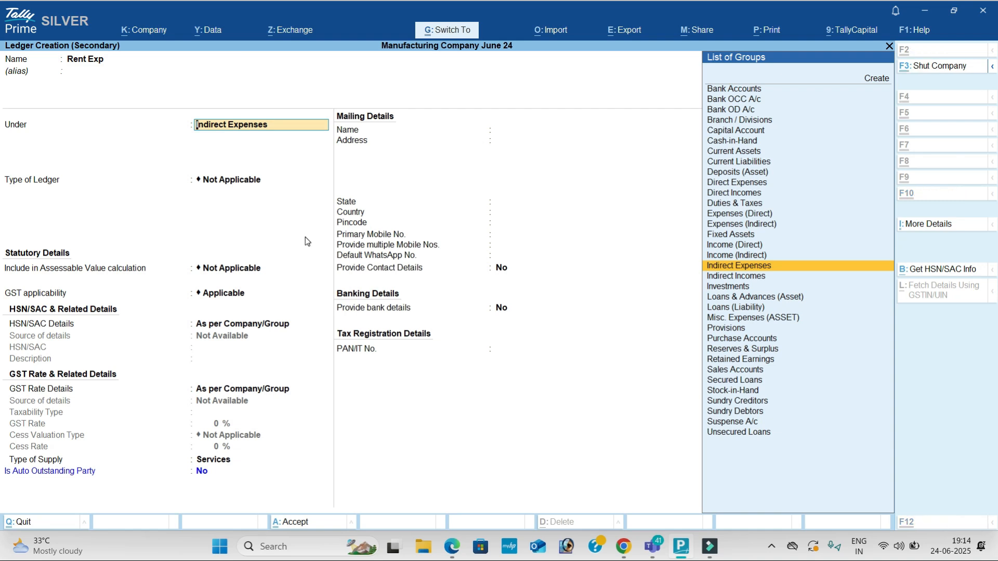
{"action": "key", "text": "ctrl+a"}
Step: Debit Rent Exp with 15,000, accept its default GST details, and add a fifth debit line
{"action": "key", "text": "alt+Tab"}
{"action": "key", "text": "alt+Tab"}
{"action": "type", "text": "15000"}
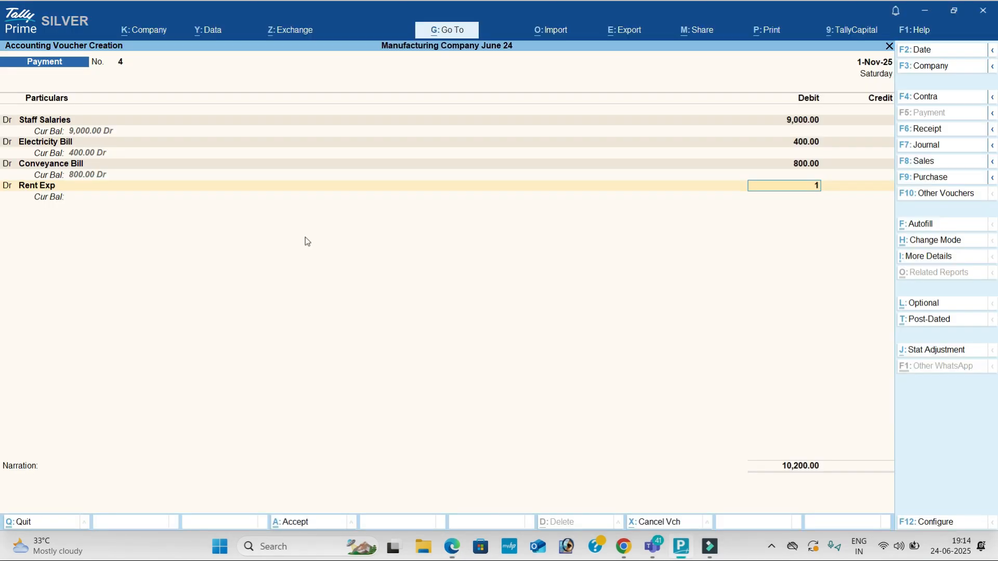
{"action": "key", "text": "Return"}
{"action": "key", "text": "ctrl+a"}
{"action": "key", "text": "Return"}
Step: Create a Stationary Exp ledger under Indirect Expenses for the fifth debit line, copying its name from the PDF
{"action": "key", "text": "alt+c"}
{"action": "key", "text": "alt+Tab"}
{"action": "left_click_drag", "start_coordinate": [416, 243], "coordinate": [509, 246]}
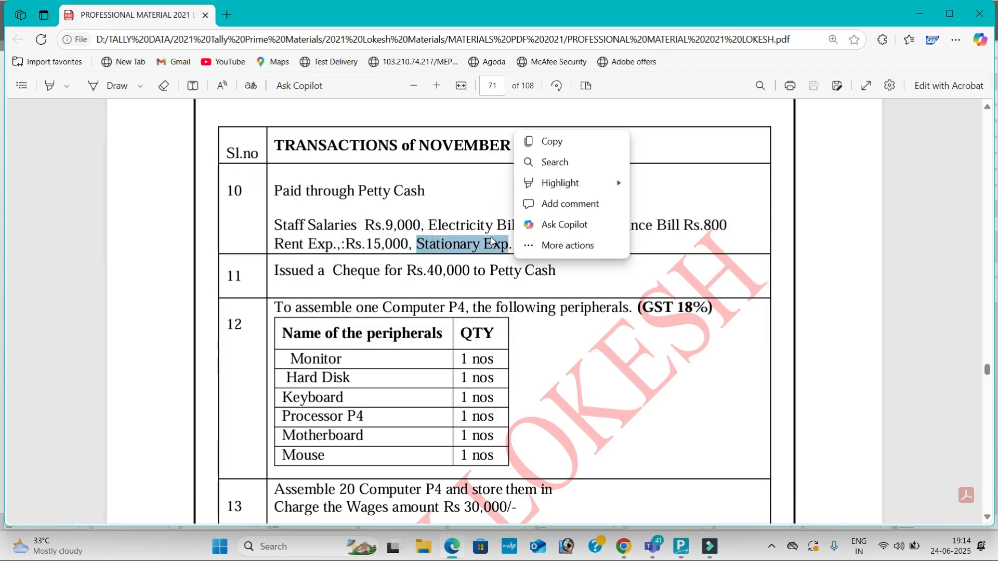
{"action": "key", "text": "ctrl+c"}
{"action": "key", "text": "alt+Tab"}
{"action": "key", "text": "ctrl+alt+v"}
{"action": "key", "text": "Return"}
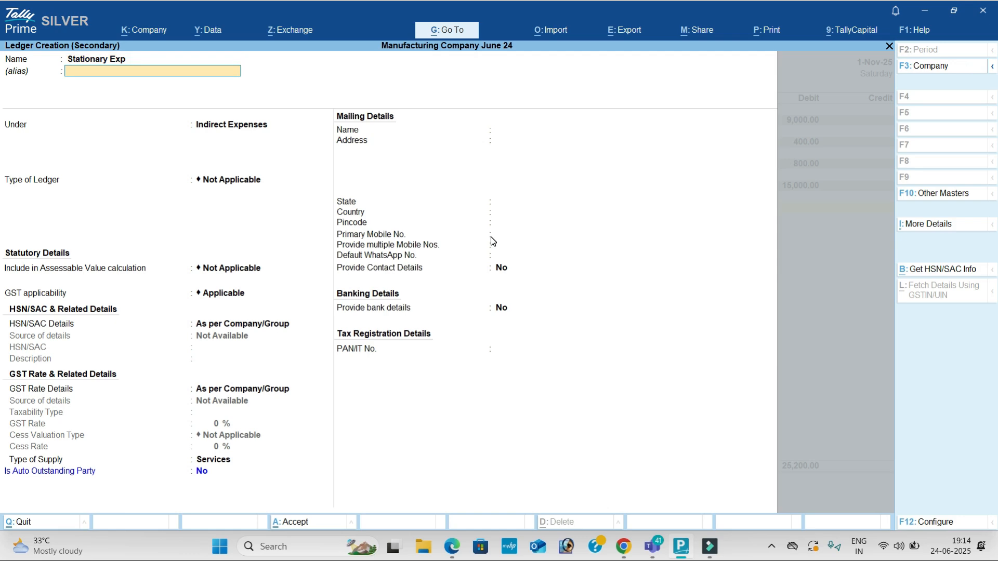
{"action": "key", "text": "Return"}
{"action": "key", "text": "ctrl+a"}
Step: Debit Stationary Exp with 2,400 as given in the PDF and accept its default GST details
{"action": "key", "text": "alt+Tab"}
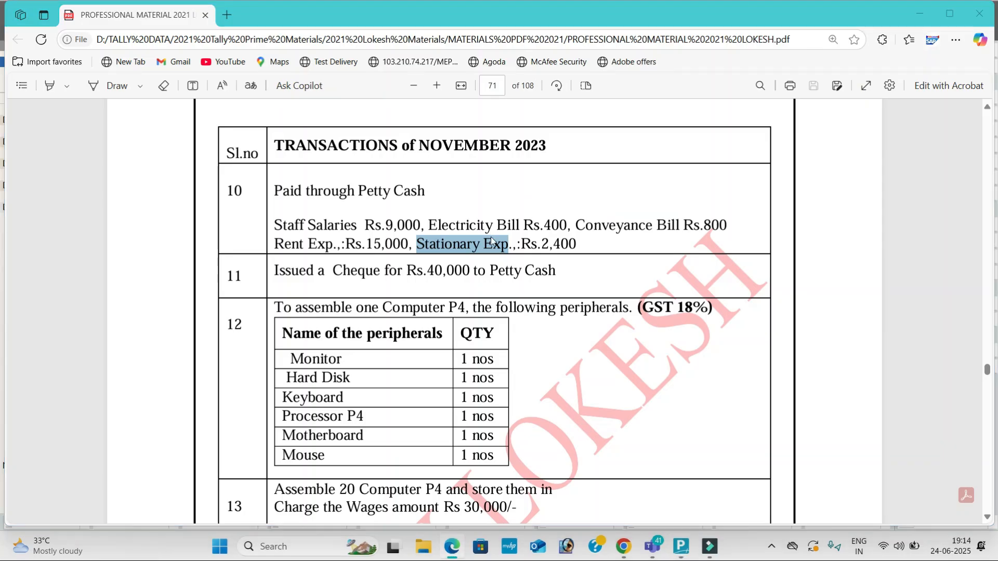
{"action": "key", "text": "alt+Tab"}
{"action": "type", "text": "2400"}
{"action": "key", "text": "Return"}
{"action": "key", "text": "ctrl+a"}
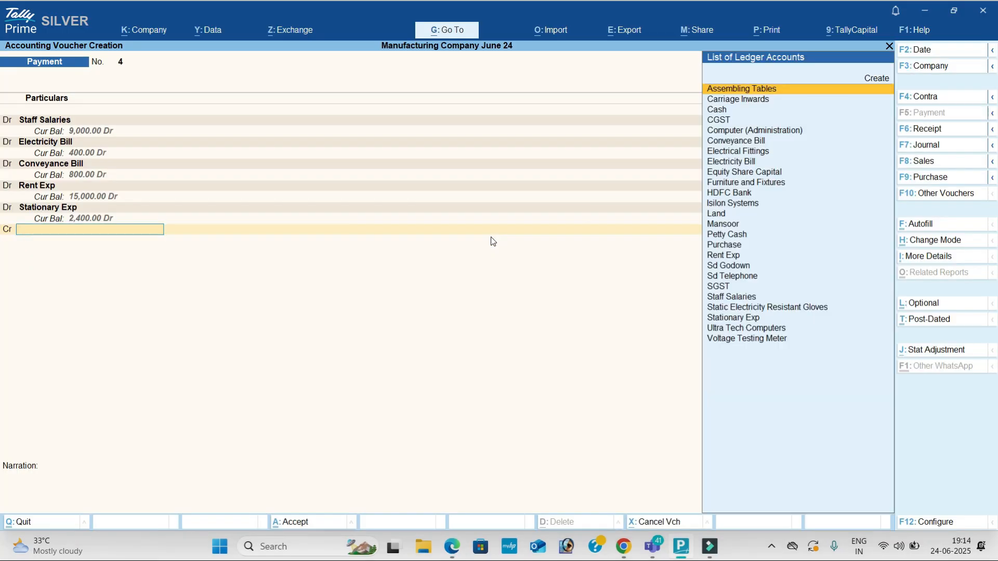
Step: Credit Petty Cash for the full payment amount and save the payment voucher
{"action": "key", "text": "alt+Tab"}
{"action": "key", "text": "alt+Tab"}
{"action": "type", "text": "Pe"}
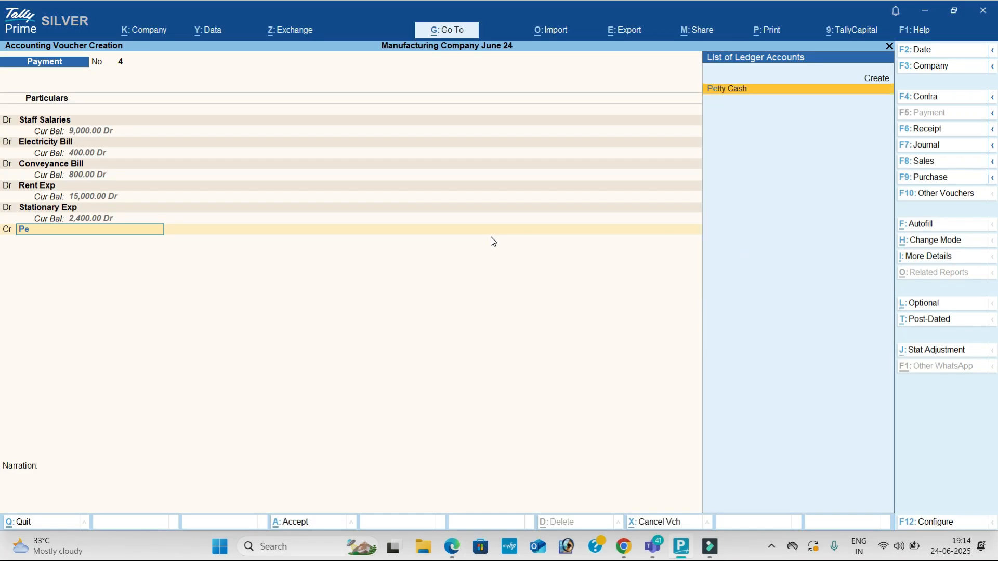
{"action": "key", "text": "Return"}
{"action": "key", "text": "ctrl+a"}
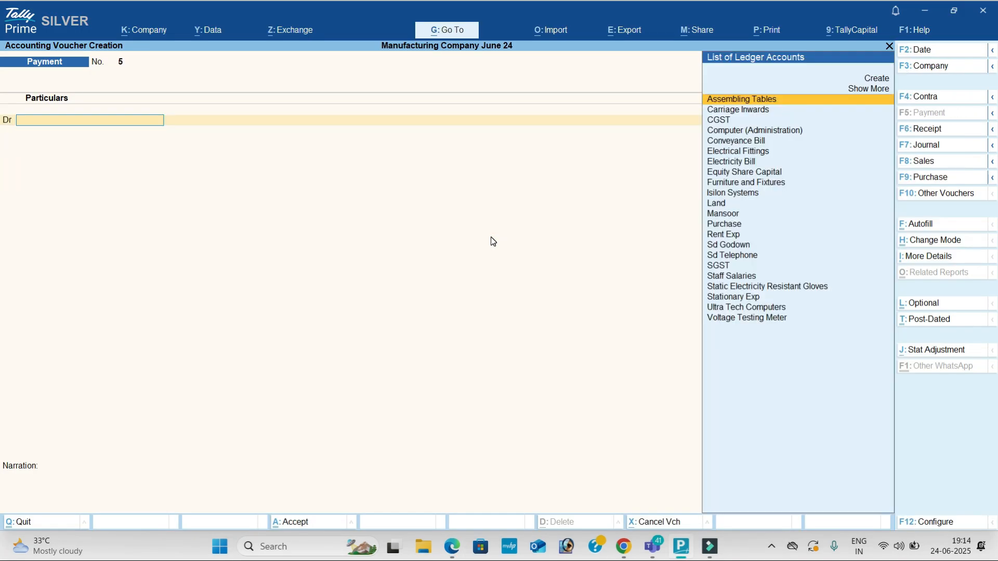
Step: Start a contra voucher crediting HDFC Bank with 40,000 and accept the default cheque allocation
{"action": "key", "text": "alt+Tab"}
{"action": "key", "text": "alt+Tab"}
{"action": "left_click", "coordinate": [939, 102]}
{"action": "key", "text": "Down"}
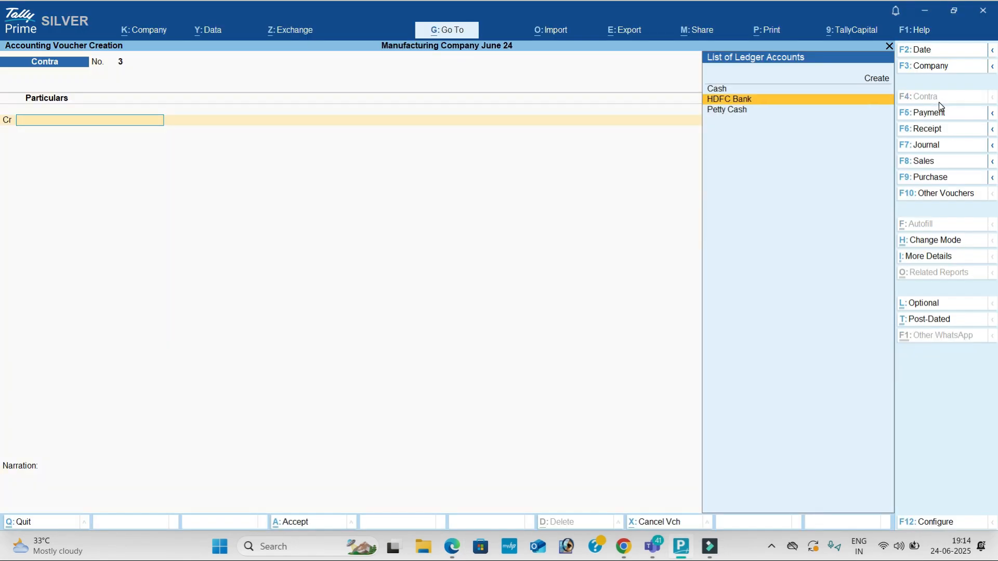
{"action": "key", "text": "Return"}
{"action": "key", "text": "alt+Tab"}
{"action": "key", "text": "alt+Tab"}
{"action": "type", "text": "4"}
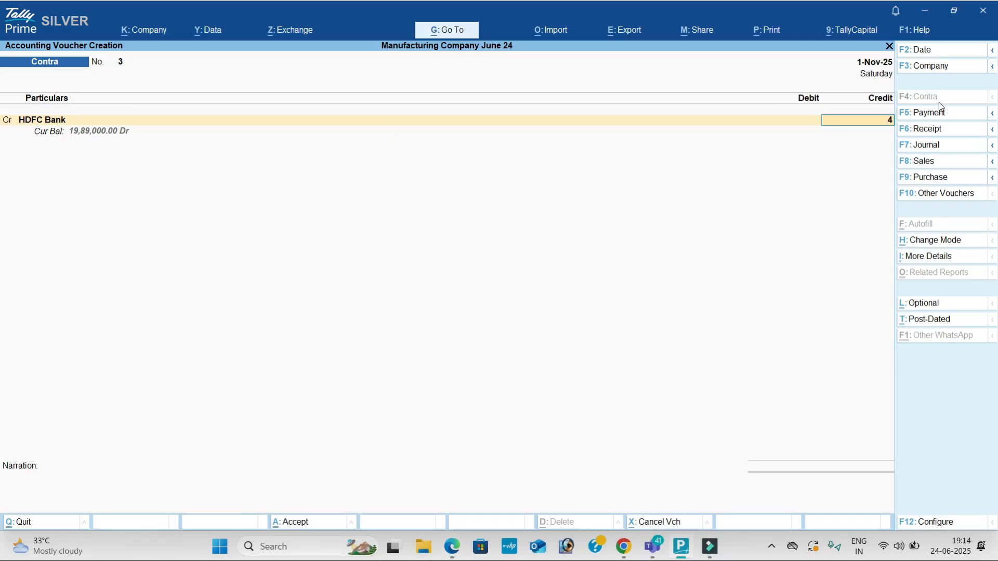
{"action": "type", "text": "0,000"}
{"action": "key", "text": "Return"}
{"action": "key", "text": "Return"}
{"action": "key", "text": "Return"}
{"action": "key", "text": "Return"}
{"action": "key", "text": "Return"}
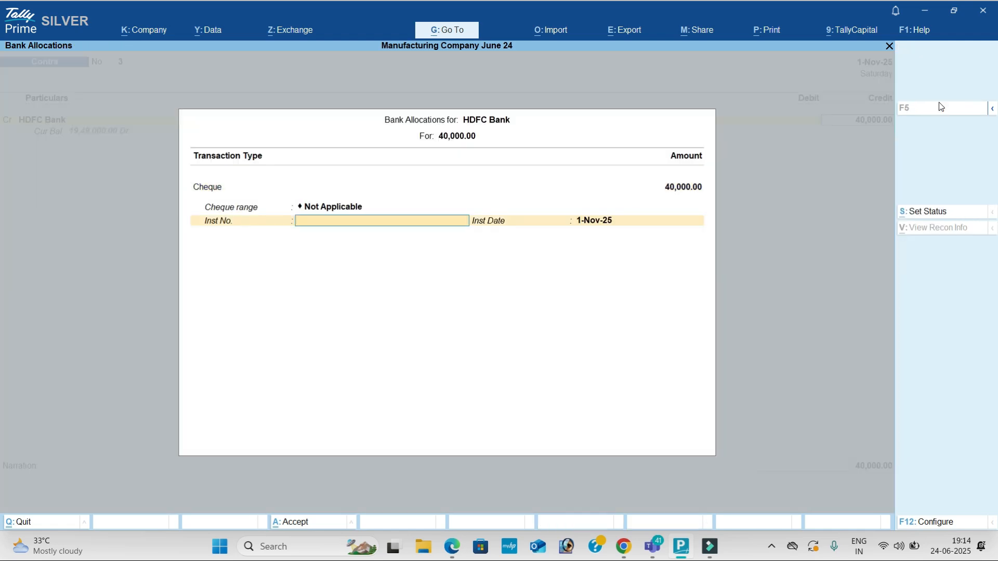
{"action": "key", "text": "Return"}
Step: Debit Petty Cash for the full contra amount and save the contra voucher
{"action": "key", "text": "Down"}
{"action": "key", "text": "Down"}
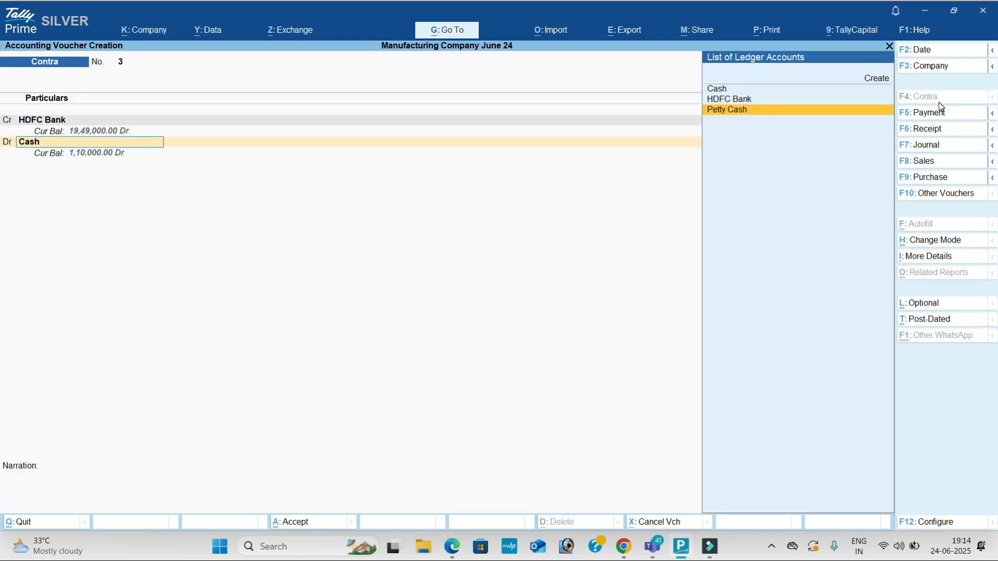
{"action": "key", "text": "Return"}
{"action": "key", "text": "Return"}
{"action": "key", "text": "Return"}
{"action": "key", "text": "Return"}
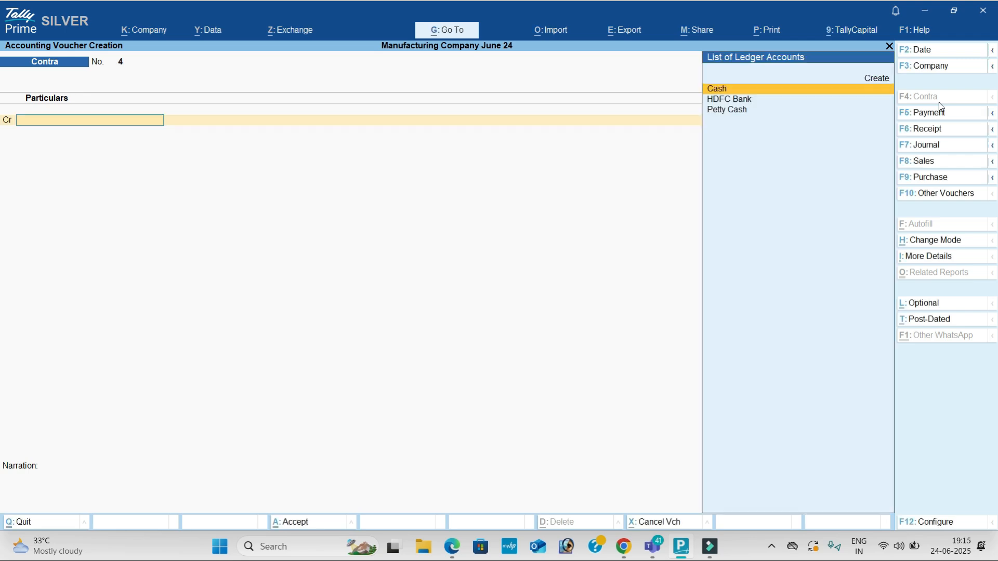
Step: Review transactions 12 to 16 in the PDF, including the peripherals needed to assemble Computer P4 and Computer Athlon
{"action": "key", "text": "alt+Tab"}
{"action": "scroll", "coordinate": [388, 302], "scroll_direction": "down", "scroll_amount": 2}
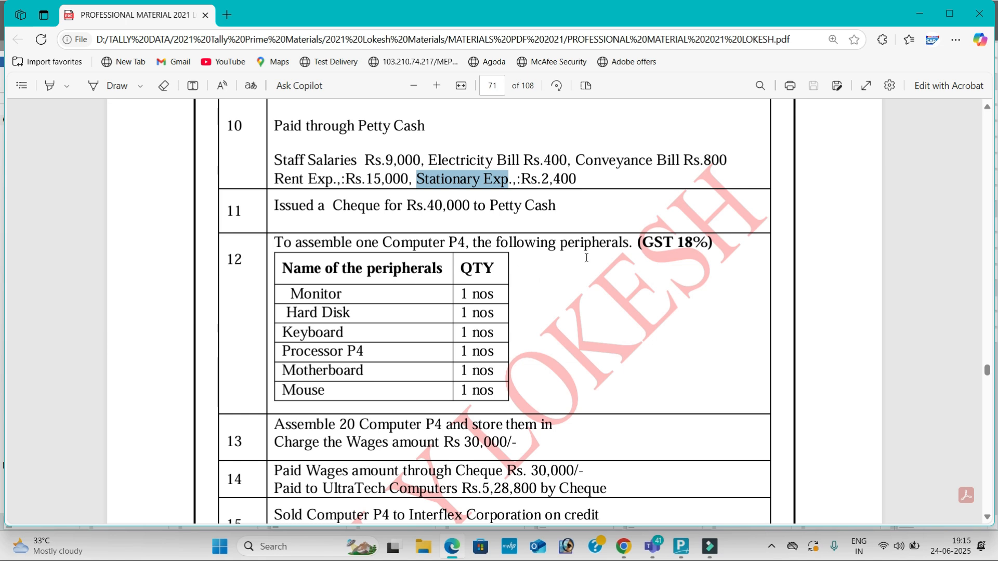
{"action": "scroll", "coordinate": [536, 300], "scroll_direction": "down", "scroll_amount": 10}
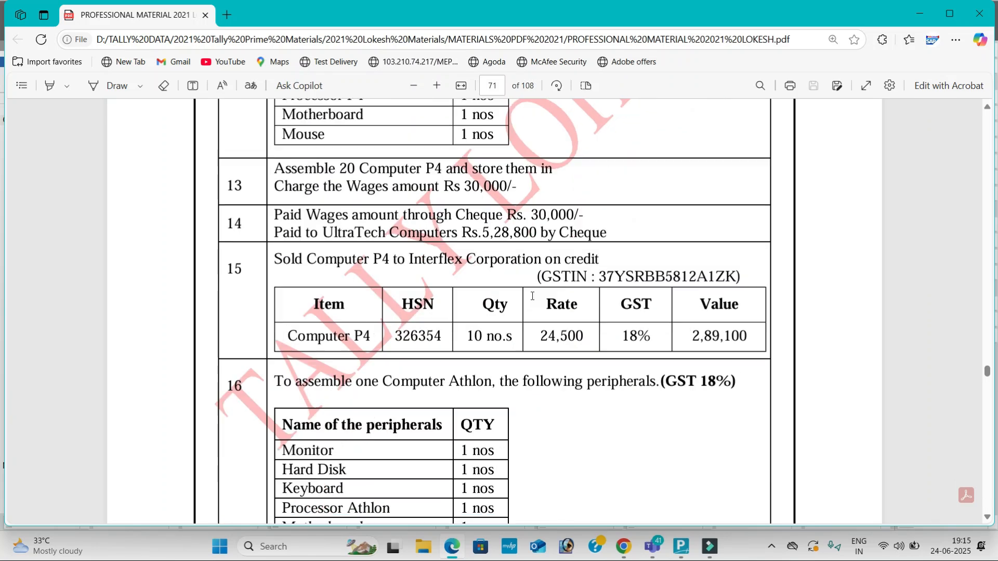
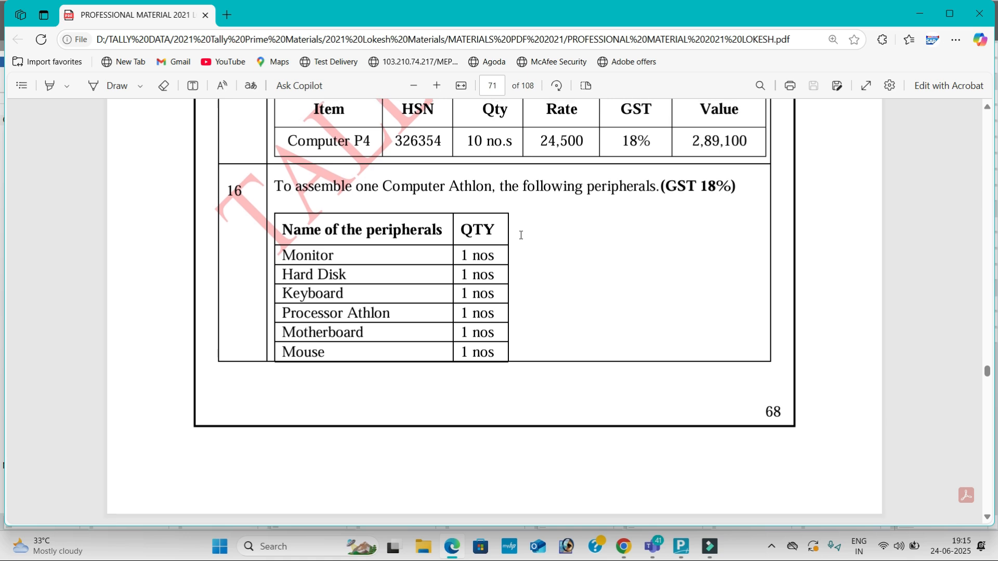
{"action": "scroll", "coordinate": [521, 233], "scroll_direction": "up", "scroll_amount": 1}
{"action": "left_click_drag", "start_coordinate": [390, 255], "coordinate": [490, 250]}
{"action": "scroll", "coordinate": [424, 307], "scroll_direction": "up", "scroll_amount": 5}
{"action": "scroll", "coordinate": [424, 306], "scroll_direction": "up", "scroll_amount": 2}
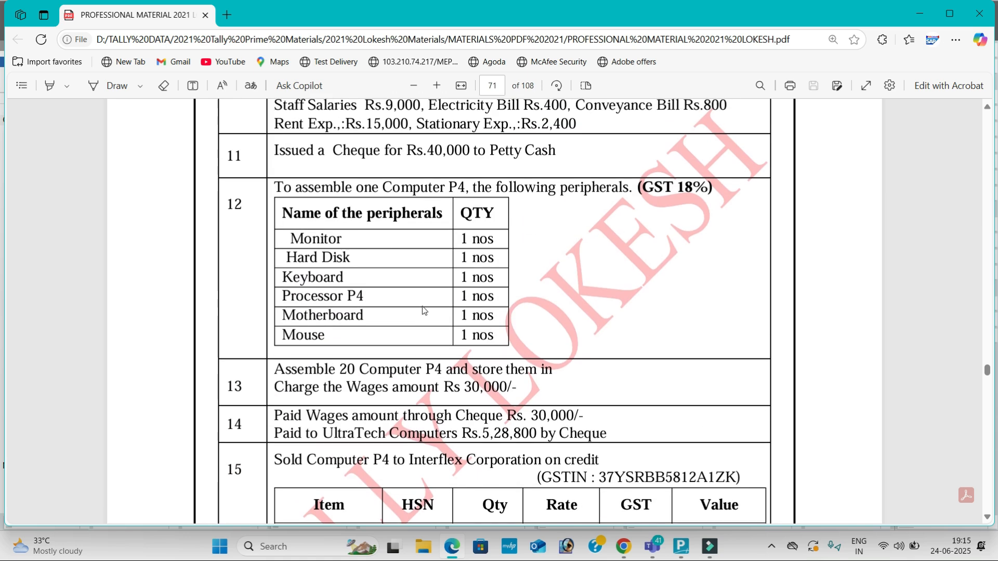
{"action": "left_click_drag", "start_coordinate": [383, 308], "coordinate": [464, 309]}
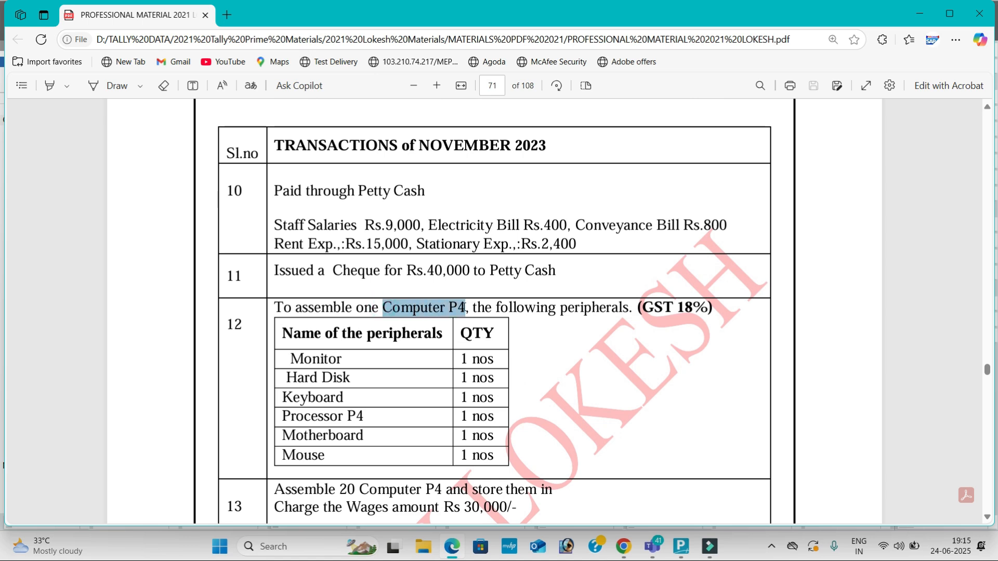
{"action": "left_click", "coordinate": [407, 377]}
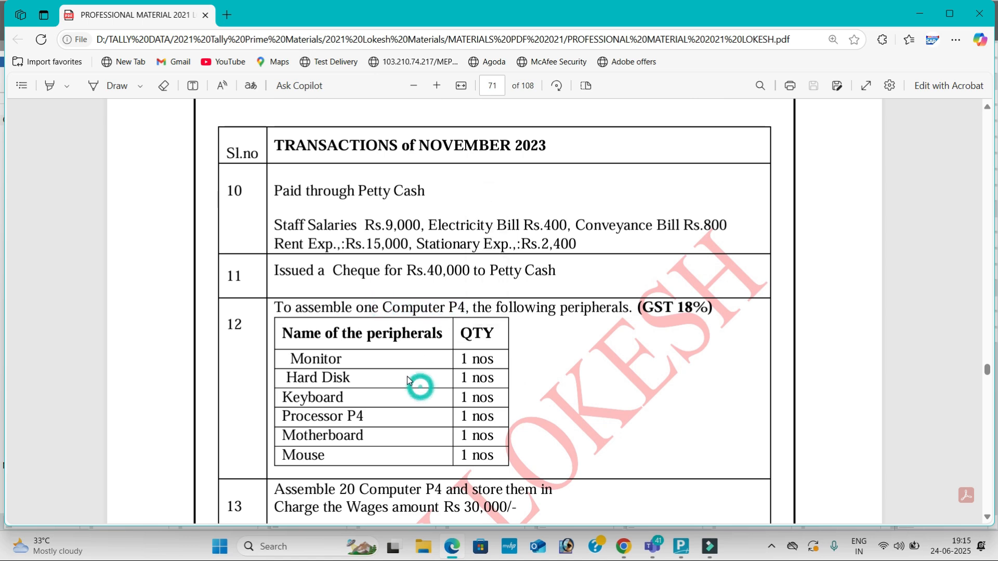
Step: Leave voucher entry and open the creation form for a new stock item
{"action": "key", "text": "alt+Tab"}
{"action": "key", "text": "Escape"}
{"action": "key", "text": "Up"}
{"action": "key", "text": "Up"}
{"action": "key", "text": "Up"}
{"action": "key", "text": "Return"}
{"action": "key", "text": "Down"}
{"action": "key", "text": "Down"}
{"action": "key", "text": "Down"}
{"action": "key", "text": "Down"}
{"action": "key", "text": "Down"}
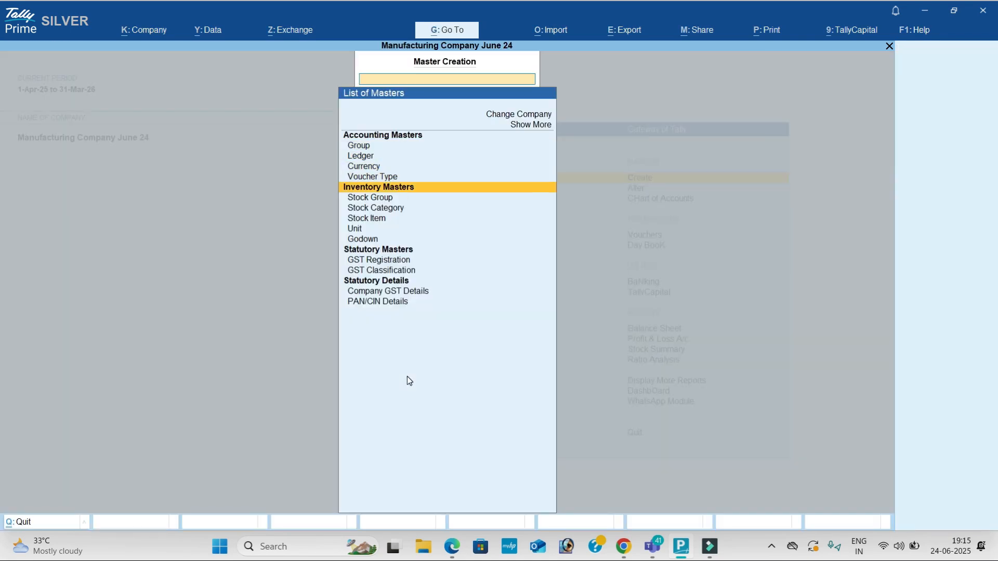
{"action": "key", "text": "Return"}
{"action": "key", "text": "Escape"}
{"action": "key", "text": "Down"}
{"action": "key", "text": "Return"}
Step: Name the new stock item Computer P4, copying the name from transaction 12 in the PDF
{"action": "key", "text": "alt+Tab"}
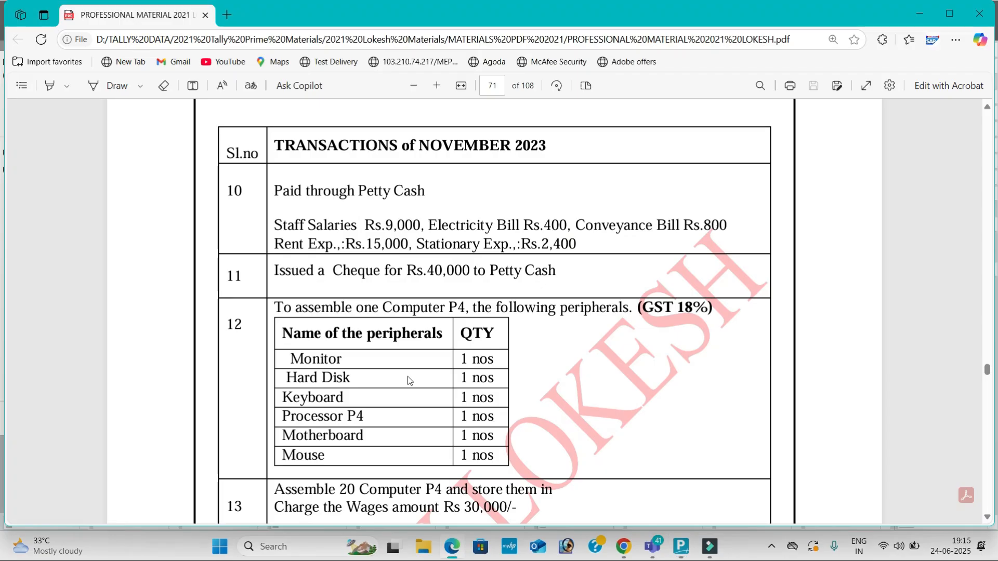
{"action": "left_click_drag", "start_coordinate": [385, 310], "coordinate": [464, 312]}
{"action": "key", "text": "ctrl+c"}
{"action": "key", "text": "alt+Tab"}
{"action": "key", "text": "ctrl+alt+v"}
{"action": "key", "text": "Return"}
{"action": "key", "text": "Return"}
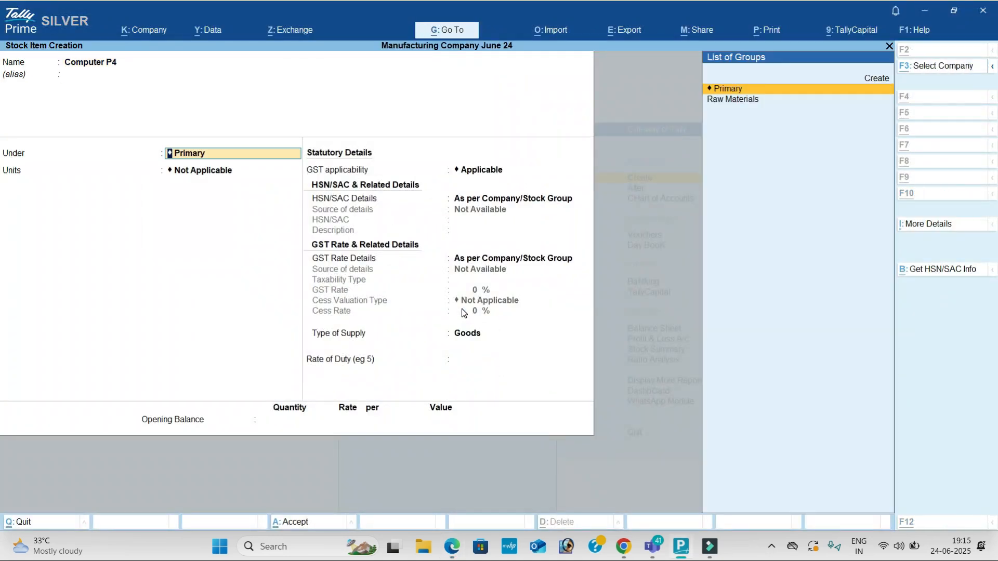
Step: Create a Finished Goods stock group under Primary for the item and set its unit to nos
{"action": "key", "text": "alt+c"}
{"action": "type", "text": "Finished Goods"}
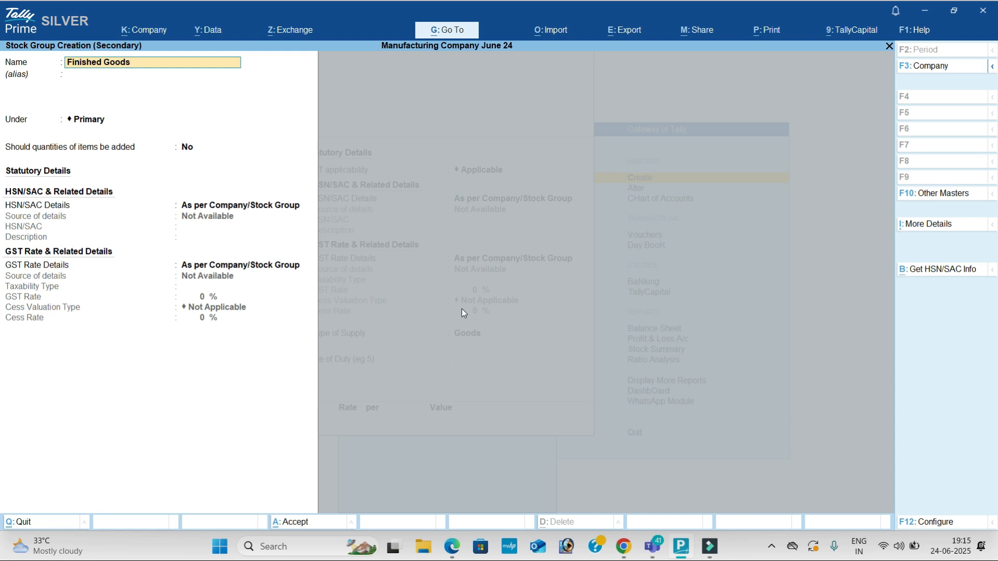
{"action": "key", "text": "ctrl+a"}
{"action": "key", "text": "Down"}
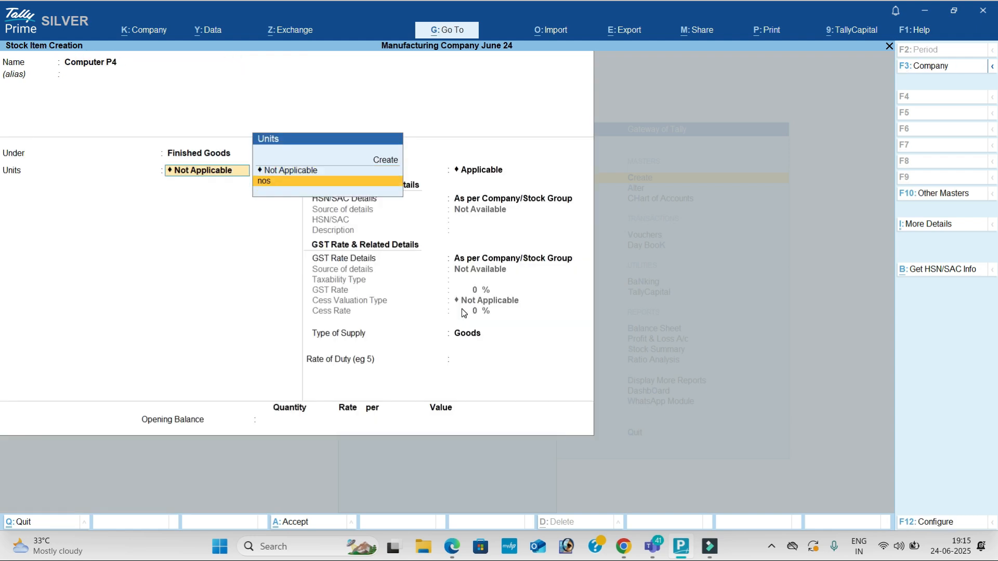
{"action": "key", "text": "Return"}
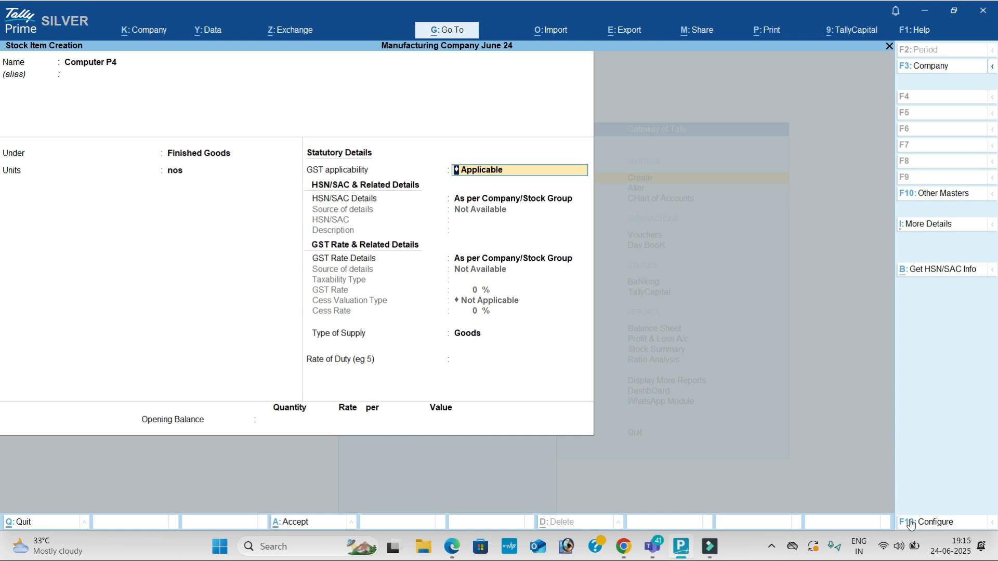
Step: Enable Set Components List (Bill of Materials) in the stock item configuration
{"action": "left_click", "coordinate": [937, 524]}
{"action": "key", "text": "Down"}
{"action": "key", "text": "Down"}
{"action": "key", "text": "Down"}
{"action": "key", "text": "Down"}
{"action": "key", "text": "Down"}
{"action": "key", "text": "Down"}
{"action": "key", "text": "Down"}
{"action": "key", "text": "Down"}
{"action": "key", "text": "Down"}
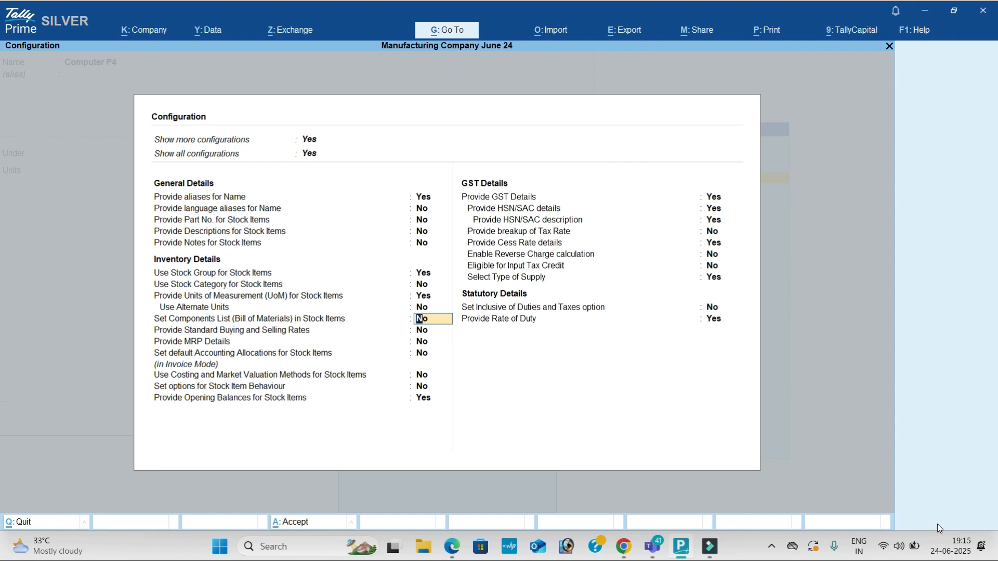
{"action": "key", "text": "Return"}
{"action": "key", "text": "ctrl+a"}
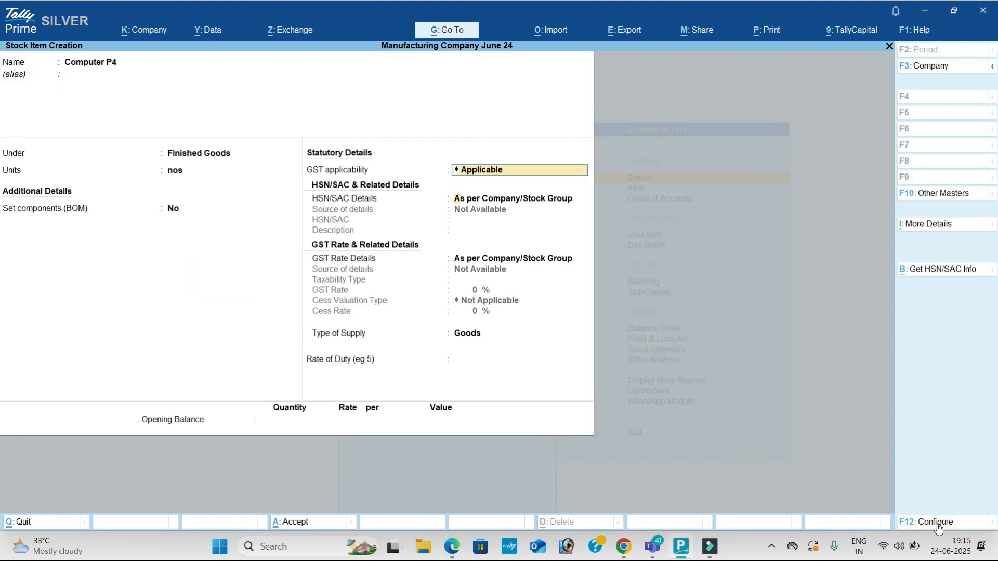
Step: Set components (BOM) to Yes for the item and name the BOM Computer P4, with a unit of manufacture of 1 nos
{"action": "key", "text": "BackSpace"}
{"action": "key", "text": "BackSpace"}
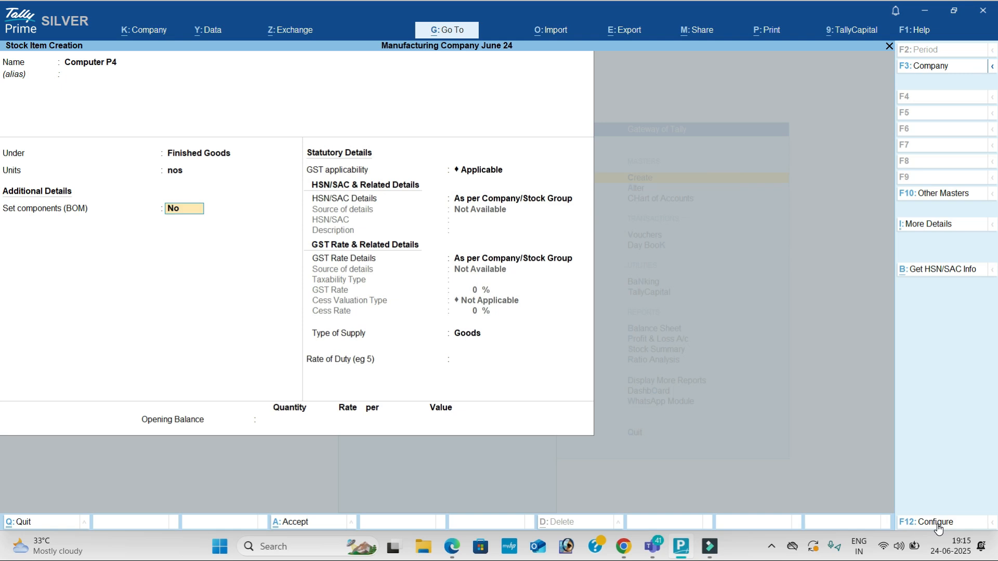
{"action": "key", "text": "y"}
{"action": "key", "text": "Return"}
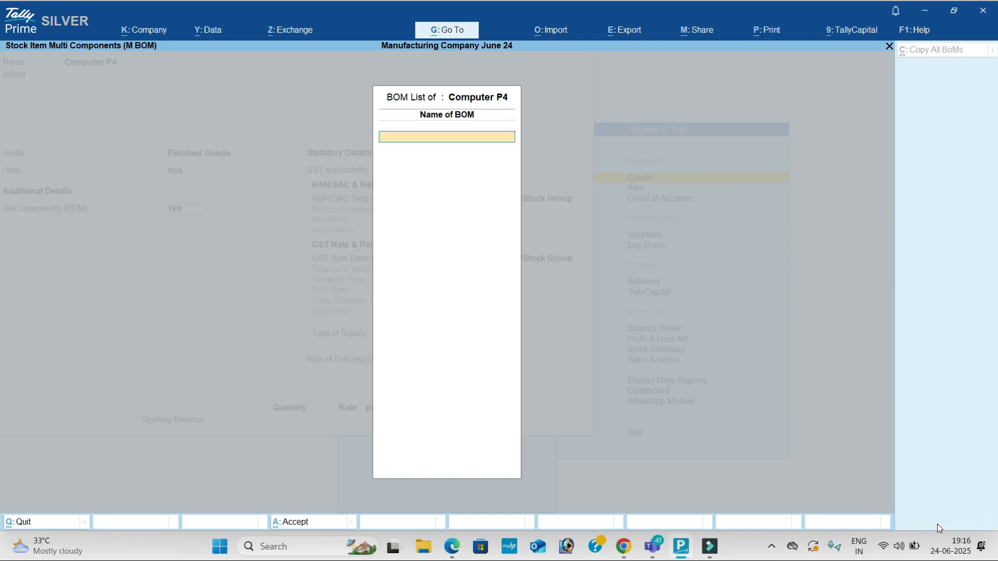
{"action": "type", "text": "Computer P4"}
{"action": "key", "text": "Return"}
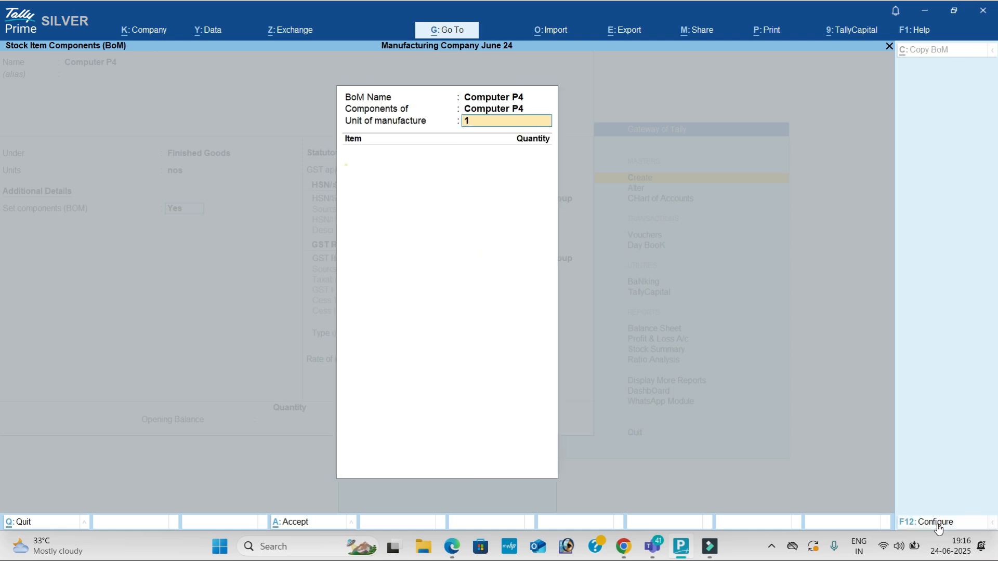
{"action": "key", "text": "Return"}
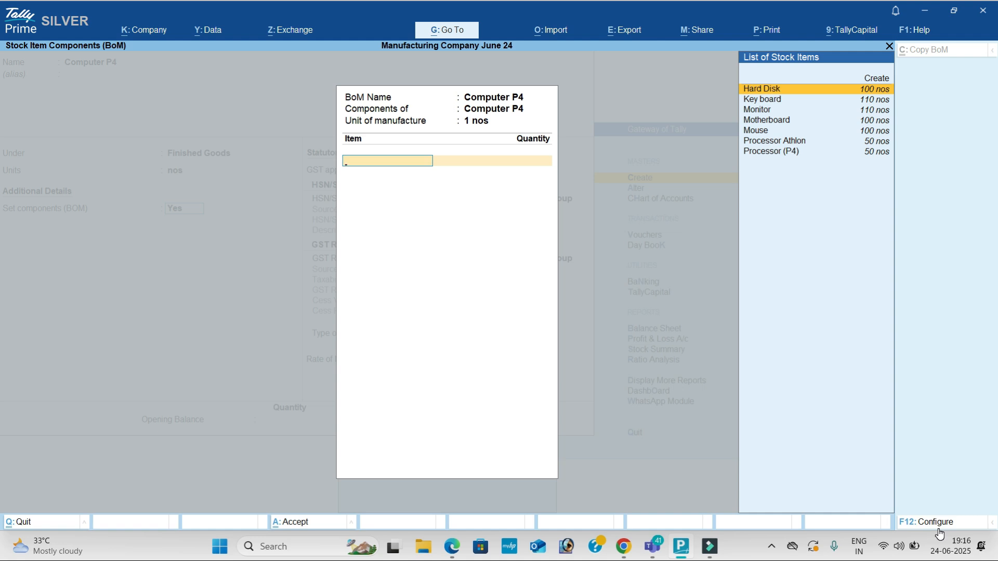
Step: Add Monitor to the Computer P4 bill of materials with a quantity of 1 nos
{"action": "key", "text": "alt+Tab"}
{"action": "key", "text": "alt+Tab"}
{"action": "type", "text": "Mo"}
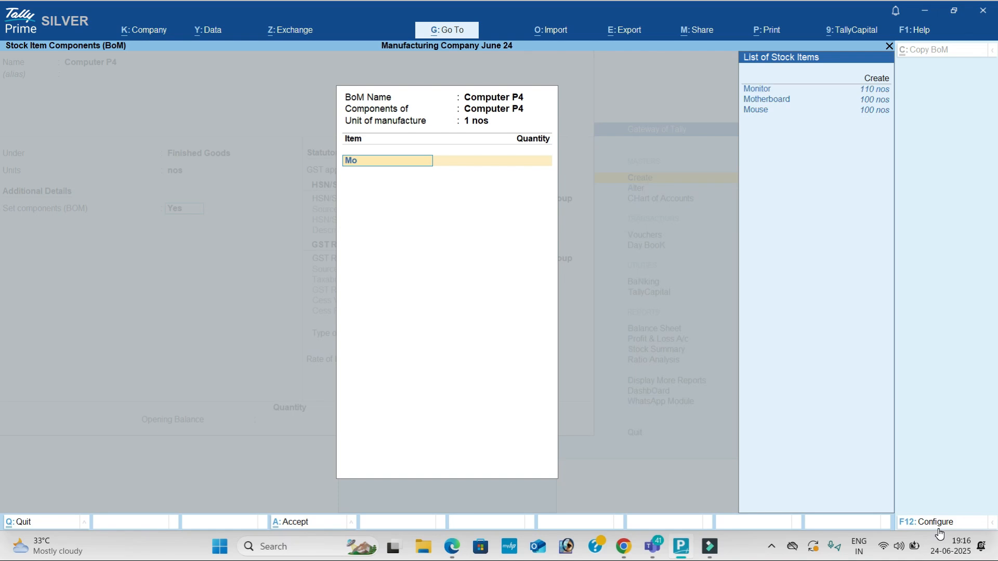
{"action": "key", "text": "Return"}
{"action": "type", "text": "1"}
{"action": "key", "text": "Return"}
Step: Add Hard Disk to the Computer P4 bill of materials with a quantity of 1 nos
{"action": "key", "text": "alt+Tab"}
{"action": "key", "text": "alt+Tab"}
{"action": "type", "text": "h"}
{"action": "key", "text": "Return"}
{"action": "type", "text": "1"}
{"action": "key", "text": "Return"}
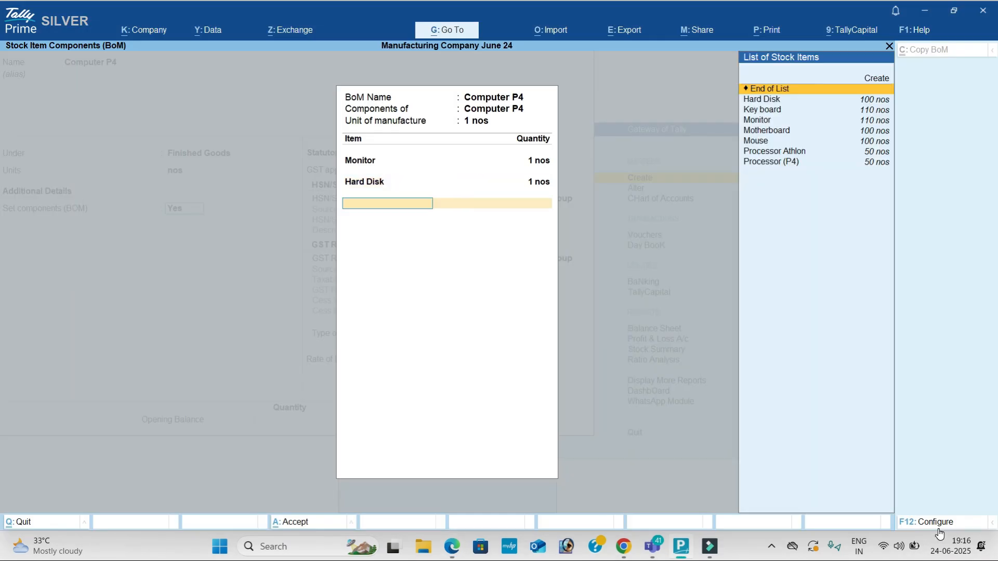
Step: Add Key board to the Computer P4 bill of materials with a quantity of 1 nos and check the PDF for the next peripheral
{"action": "key", "text": "alt+Tab"}
{"action": "key", "text": "alt+Tab"}
{"action": "type", "text": "k"}
{"action": "key", "text": "Return"}
{"action": "type", "text": "1"}
{"action": "key", "text": "Return"}
{"action": "key", "text": "alt+Tab"}
{"action": "key", "text": "alt+Tab"}
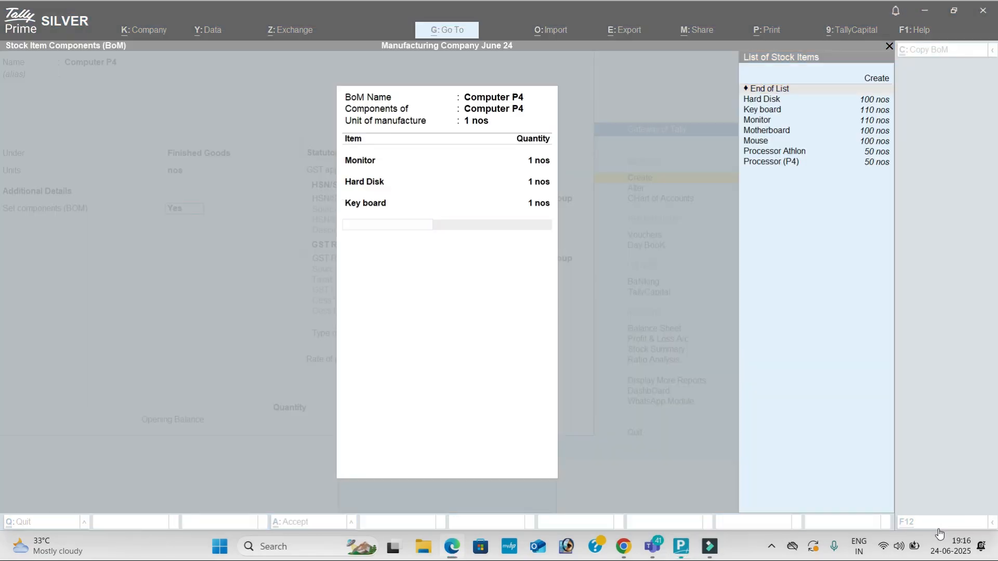
Step: Add Processor (P4) to the Computer P4 bill of materials with a quantity of 1 nos, checking the PDF's peripherals list
{"action": "type", "text": "p"}
{"action": "key", "text": "alt+Tab"}
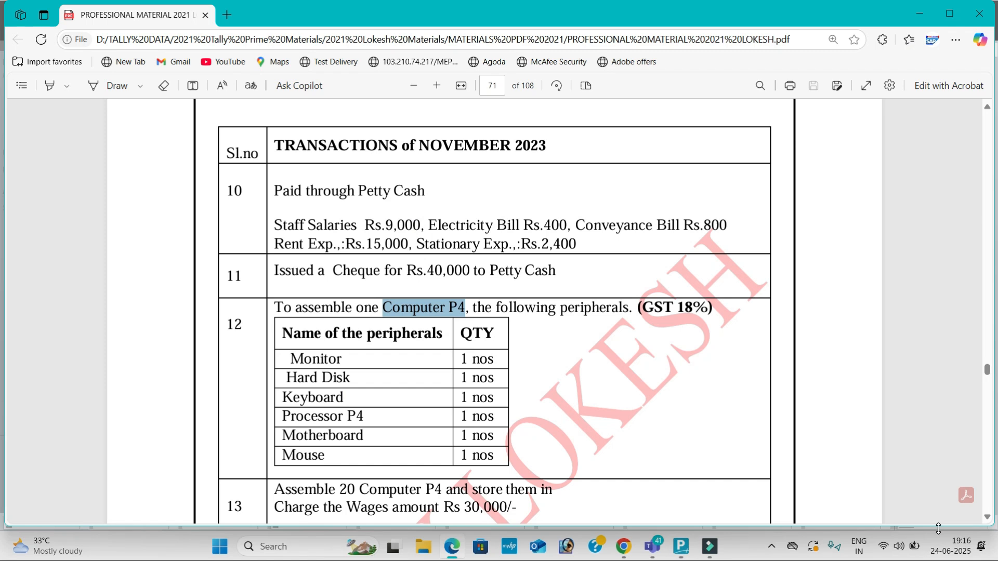
{"action": "key", "text": "alt+Tab"}
{"action": "key", "text": "Down"}
{"action": "key", "text": "Return"}
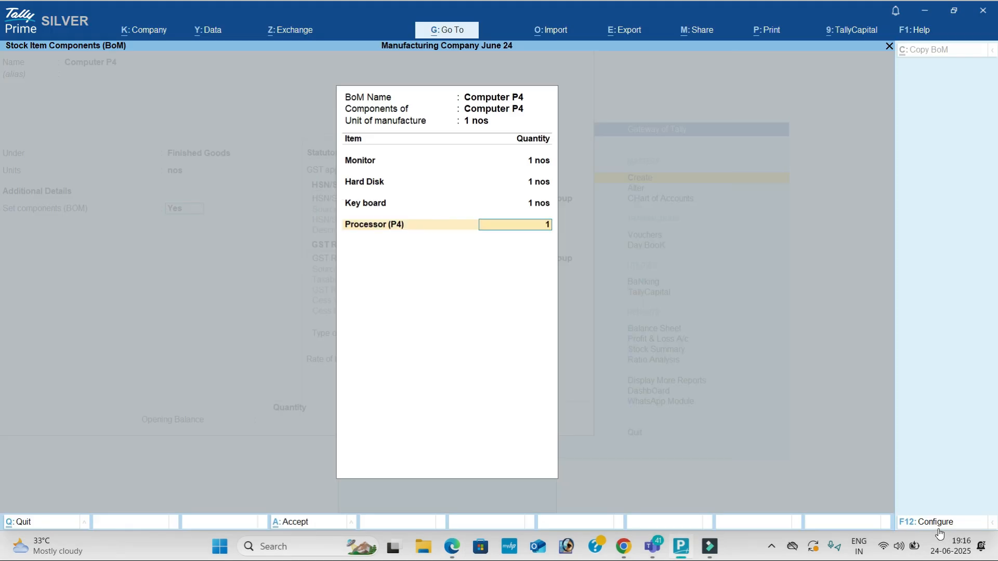
{"action": "type", "text": "1"}
{"action": "key", "text": "Return"}
Step: Check the PDF for the next peripheral and add Motherboard to the Computer P4 bill of materials with a quantity of 1 nos
{"action": "key", "text": "alt+Tab"}
{"action": "key", "text": "alt+Tab"}
{"action": "type", "text": "Mo"}
{"action": "key", "text": "Down"}
{"action": "key", "text": "Return"}
{"action": "type", "text": "1"}
{"action": "key", "text": "Return"}
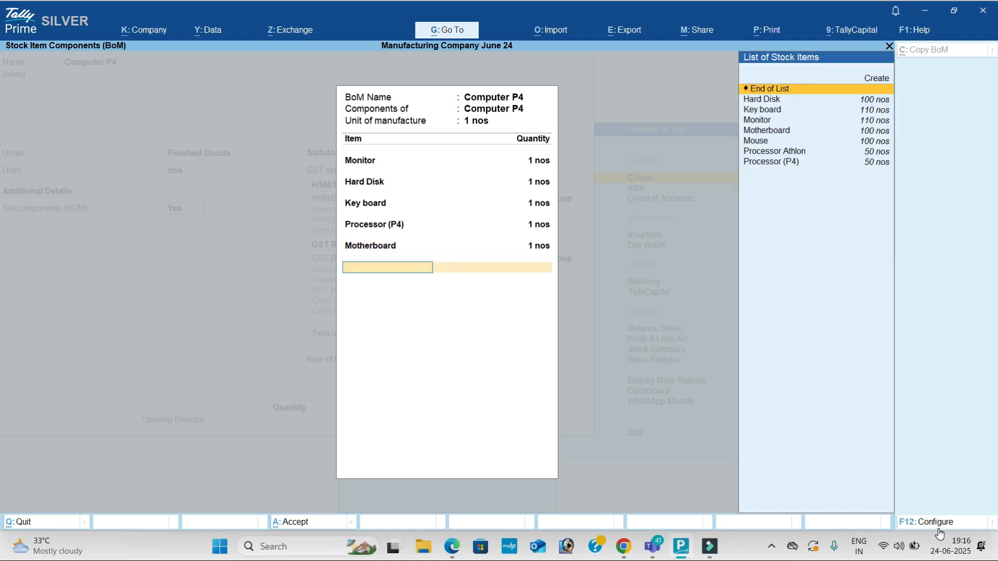
Step: Add Mouse to the Computer P4 bill of materials with a quantity of 1 nos and finish the BOM list
{"action": "key", "text": "alt+Tab"}
{"action": "key", "text": "alt+Tab"}
{"action": "type", "text": "Mo"}
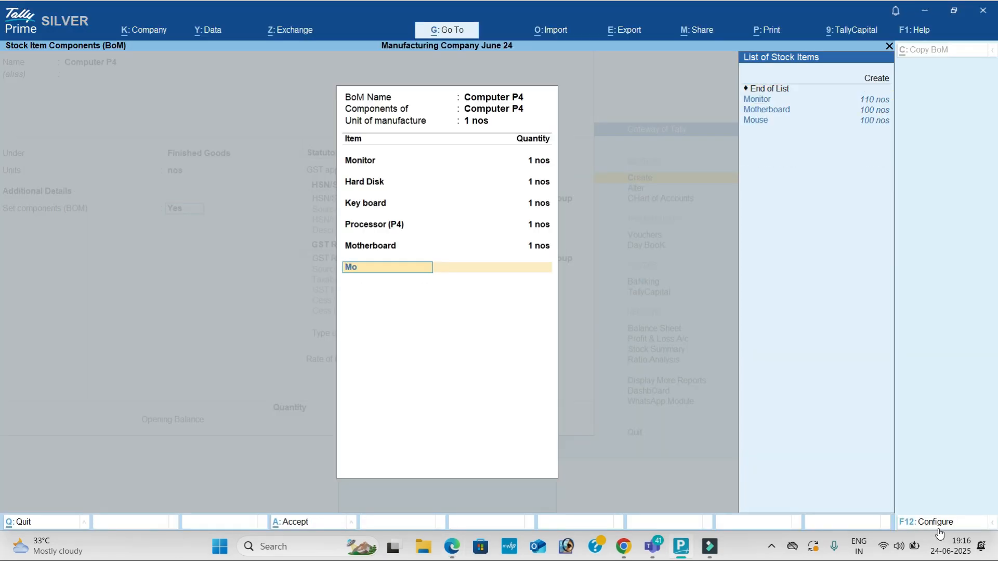
{"action": "key", "text": "Down"}
{"action": "key", "text": "Down"}
{"action": "key", "text": "Return"}
{"action": "type", "text": "1"}
{"action": "key", "text": "Return"}
{"action": "key", "text": "Return"}
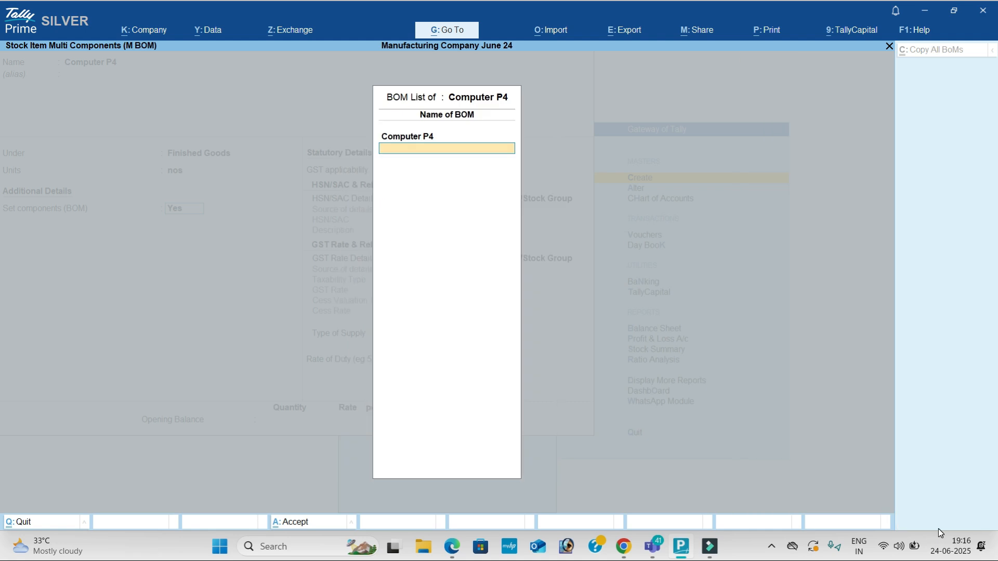
{"action": "key", "text": "Return"}
Step: Specify the HSN/SAC details directly for the Computer P4 item with the code 987455, leaving the description blank
{"action": "key", "text": "Return"}
{"action": "key", "text": "Down"}
{"action": "key", "text": "Return"}
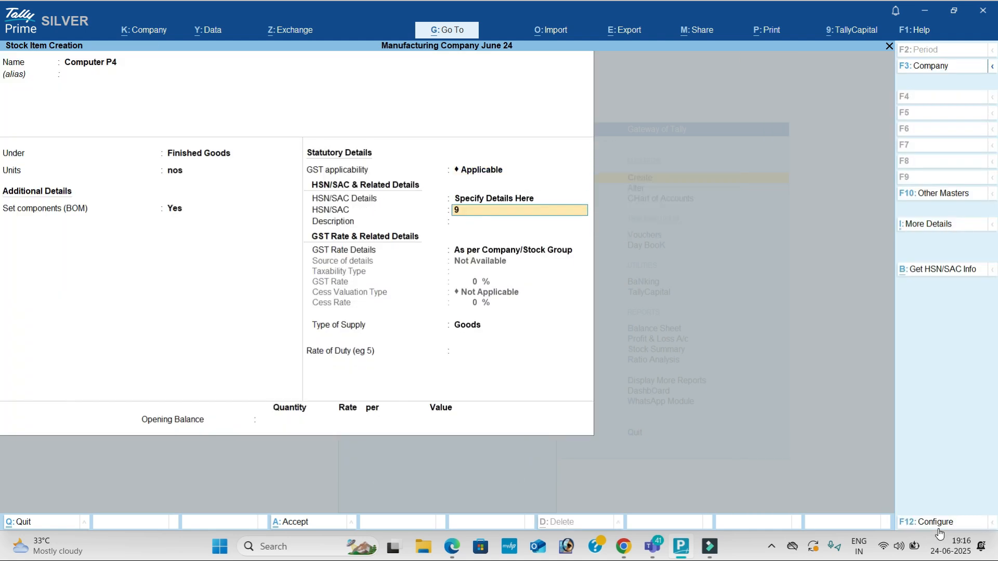
{"action": "type", "text": "987455"}
{"action": "key", "text": "Return"}
{"action": "key", "text": "Return"}
Step: Specify the GST rate details directly for Computer P4 with a rate of 18% and save the stock item
{"action": "key", "text": "Down"}
{"action": "key", "text": "Return"}
{"action": "key", "text": "Return"}
{"action": "type", "text": "18"}
{"action": "key", "text": "Return"}
{"action": "key", "text": "Return"}
{"action": "key", "text": "Return"}
{"action": "key", "text": "Return"}
{"action": "key", "text": "Return"}
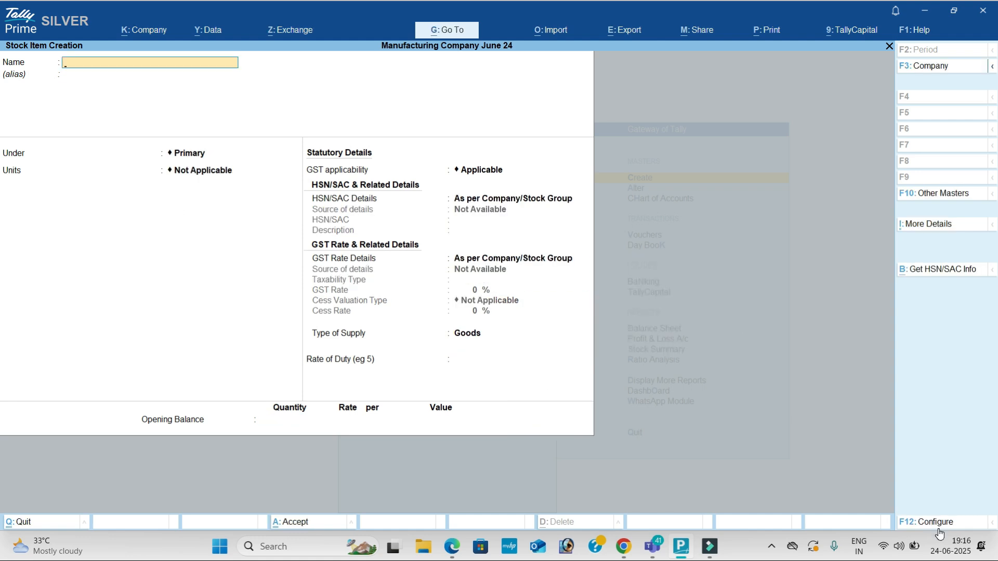
Step: Switch to the PDF, copy the name Computer Athlon from November transaction 16, and return to TallyPrime
{"action": "key", "text": "alt+Tab"}
{"action": "scroll", "coordinate": [871, 507], "scroll_direction": "down", "scroll_amount": 10}
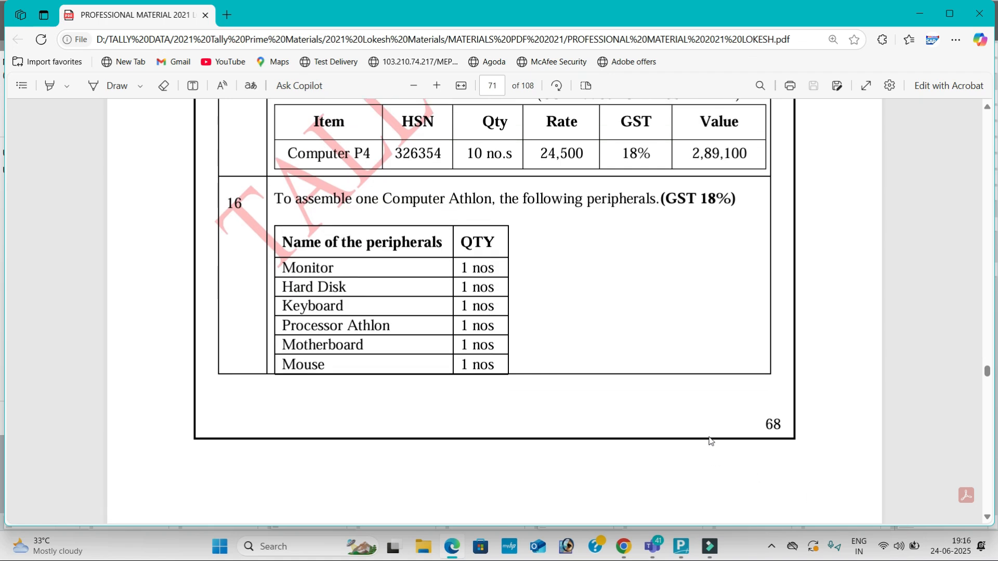
{"action": "scroll", "coordinate": [710, 441], "scroll_direction": "up", "scroll_amount": 1}
{"action": "left_click_drag", "start_coordinate": [386, 246], "coordinate": [486, 247]}
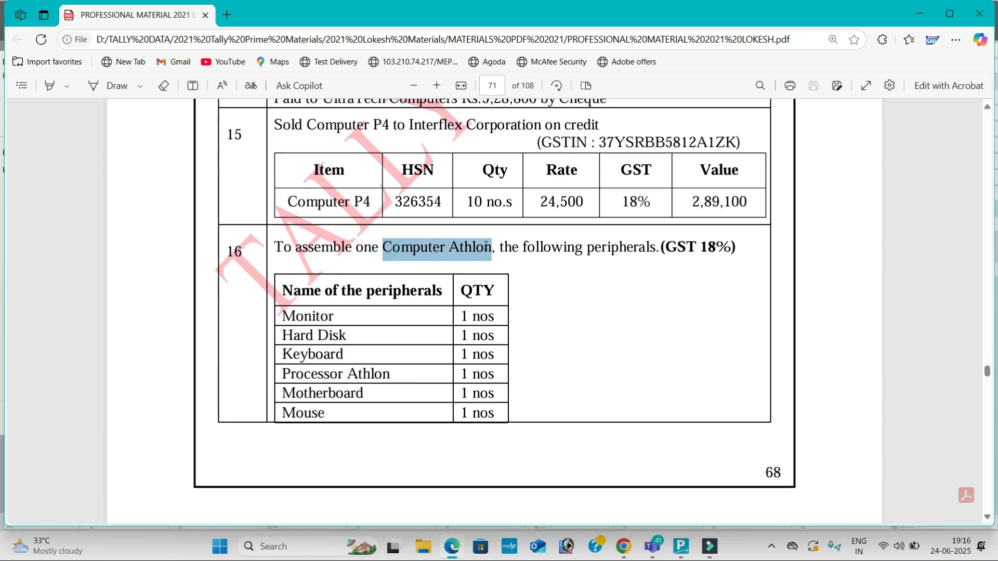
{"action": "key", "text": "ctrl+c"}
{"action": "key", "text": "alt+Tab"}
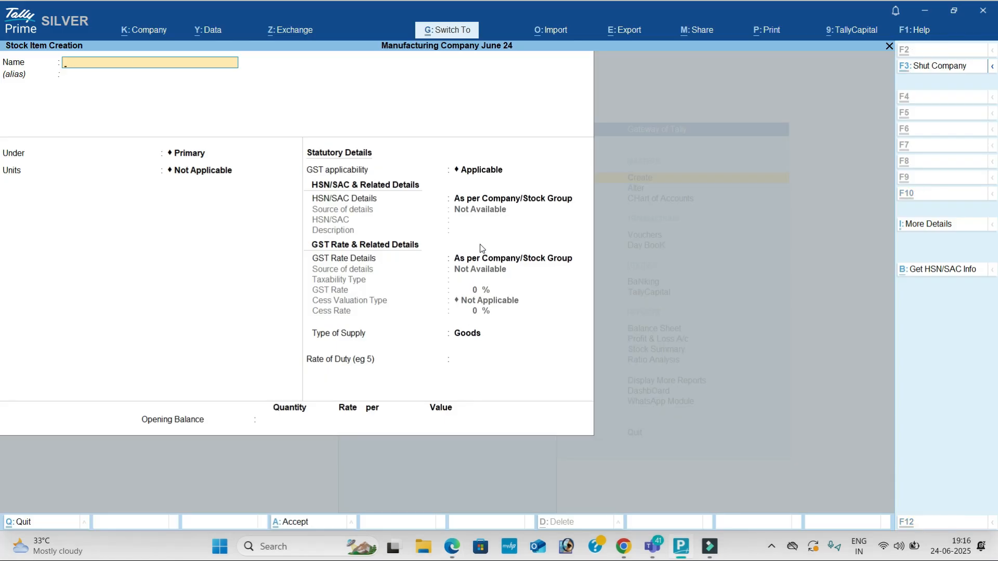
Step: Name the new stock item Computer Athlon and place it under Finished Goods with nos as its unit
{"action": "key", "text": "ctrl+v"}
{"action": "key", "text": "Return"}
{"action": "key", "text": "Down"}
{"action": "key", "text": "Return"}
{"action": "key", "text": "Return"}
Step: Set components (BOM) to Yes for the item and name the BOM Computer Athlon, with a unit of manufacture of 1 nos
{"action": "type", "text": "y"}
{"action": "key", "text": "Return"}
{"action": "key", "text": "ctrl+v"}
{"action": "key", "text": "Return"}
{"action": "type", "text": "1"}
{"action": "key", "text": "Return"}
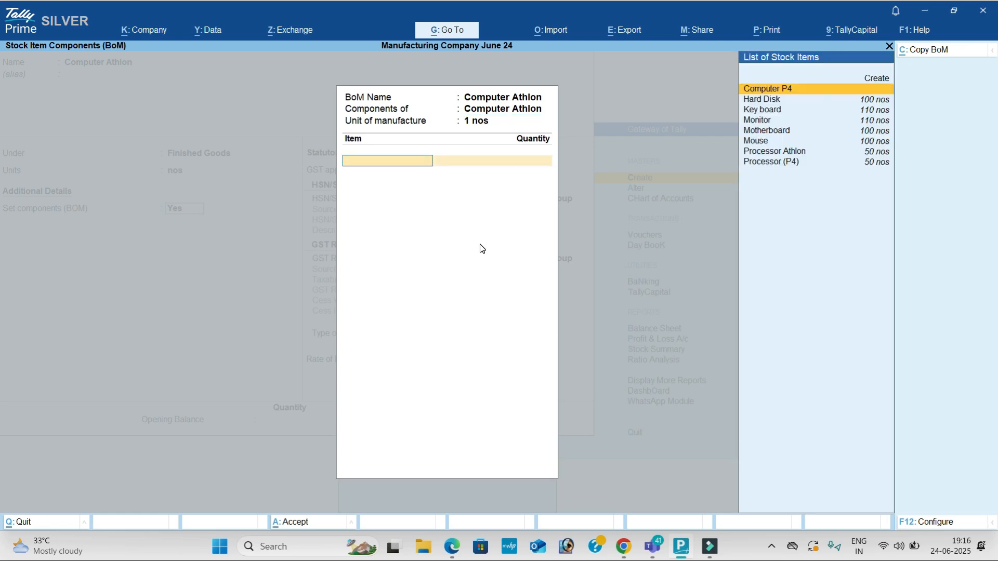
Step: Following the PDF's peripherals list, add Monitor and Hard Disk, 1 nos each, to Computer Athlon's bill of materials
{"action": "key", "text": "alt+Tab"}
{"action": "key", "text": "alt+Tab"}
{"action": "type", "text": "Mo"}
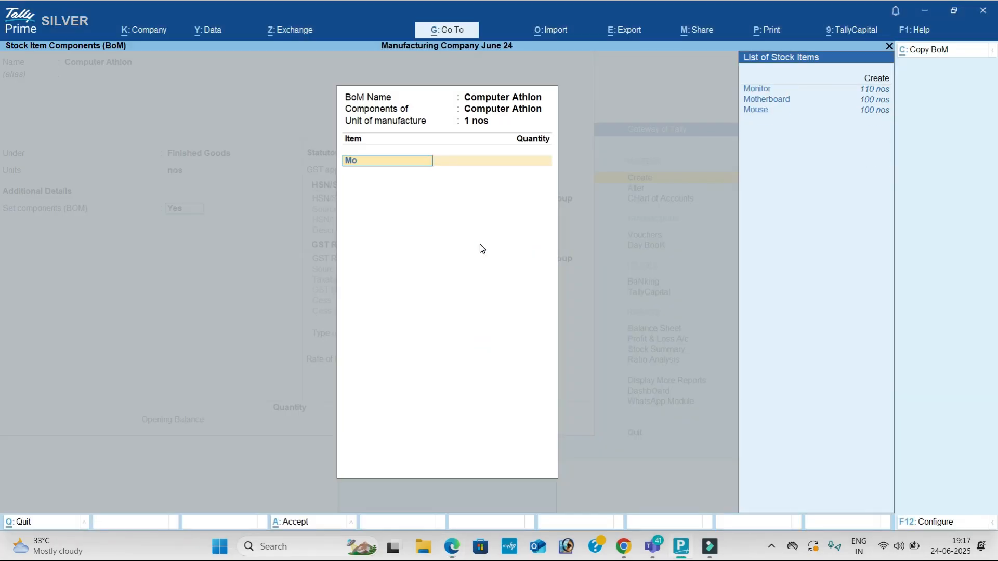
{"action": "key", "text": "Return"}
{"action": "type", "text": "1"}
{"action": "key", "text": "Return"}
{"action": "key", "text": "alt+Tab"}
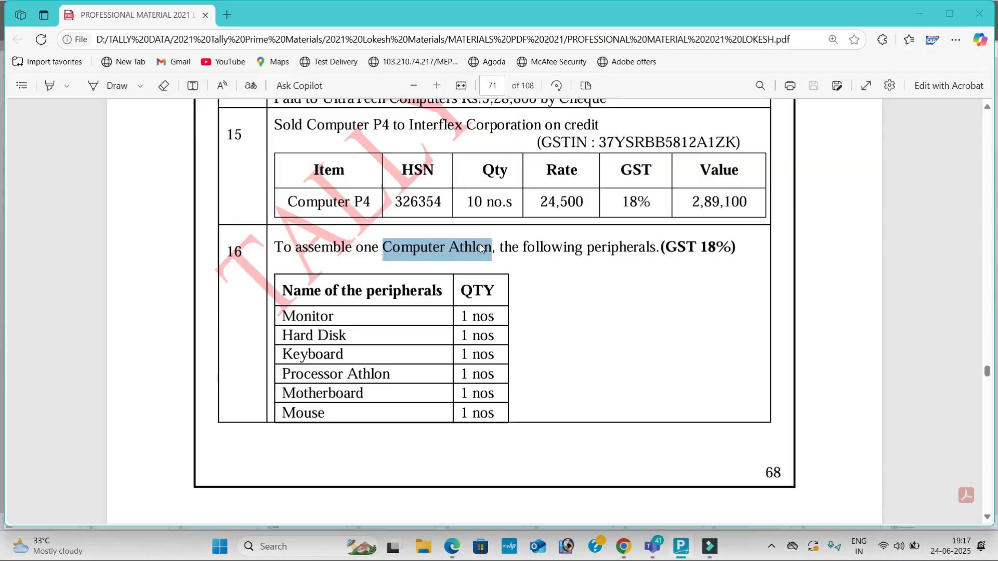
{"action": "key", "text": "alt+Tab"}
{"action": "type", "text": "H"}
{"action": "key", "text": "Return"}
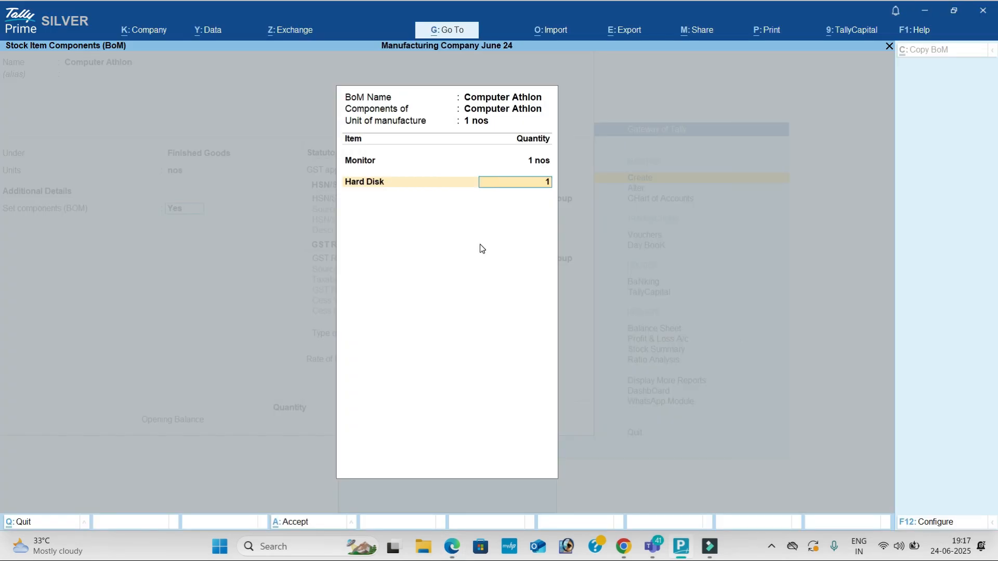
{"action": "type", "text": "1"}
{"action": "key", "text": "Return"}
Step: Add Key board and Processor Athlon, 1 nos each, to Computer Athlon's bill of materials
{"action": "key", "text": "alt+Tab"}
{"action": "key", "text": "alt+Tab"}
{"action": "type", "text": "K"}
{"action": "key", "text": "Return"}
{"action": "type", "text": "1"}
{"action": "key", "text": "Return"}
{"action": "key", "text": "alt+Tab"}
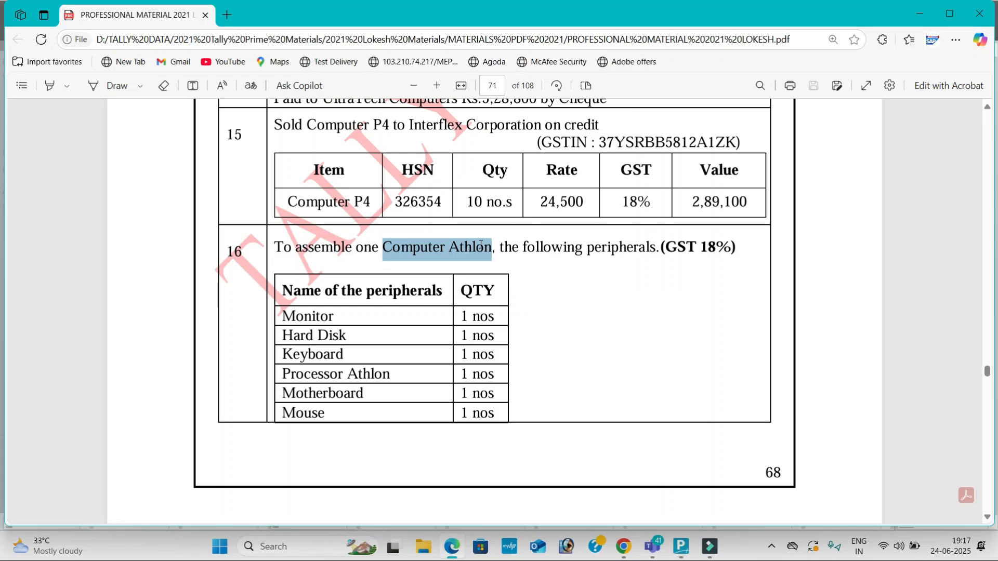
{"action": "key", "text": "alt+Tab"}
{"action": "type", "text": "P"}
{"action": "key", "text": "Return"}
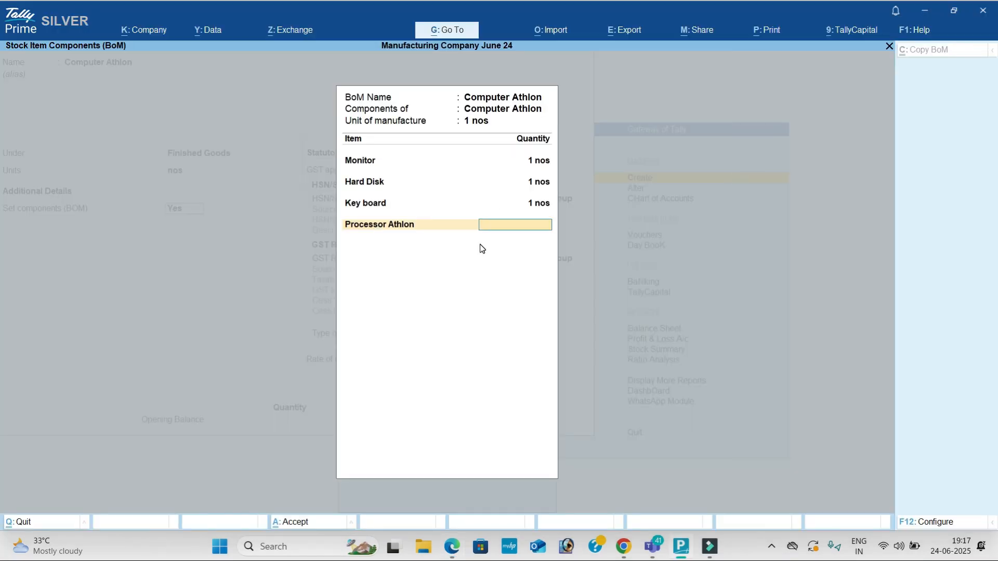
{"action": "type", "text": "1"}
{"action": "key", "text": "Return"}
Step: Add Motherboard and Mouse, 1 nos each, and finish Computer Athlon's bill of materials
{"action": "key", "text": "alt+Tab"}
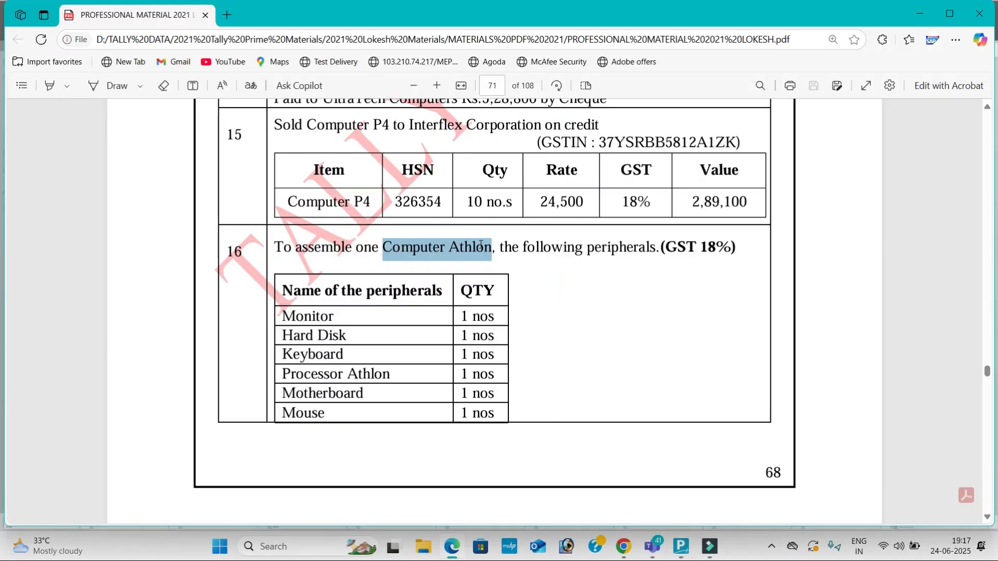
{"action": "key", "text": "alt+Tab"}
{"action": "type", "text": "Mo"}
{"action": "key", "text": "Down"}
{"action": "key", "text": "Return"}
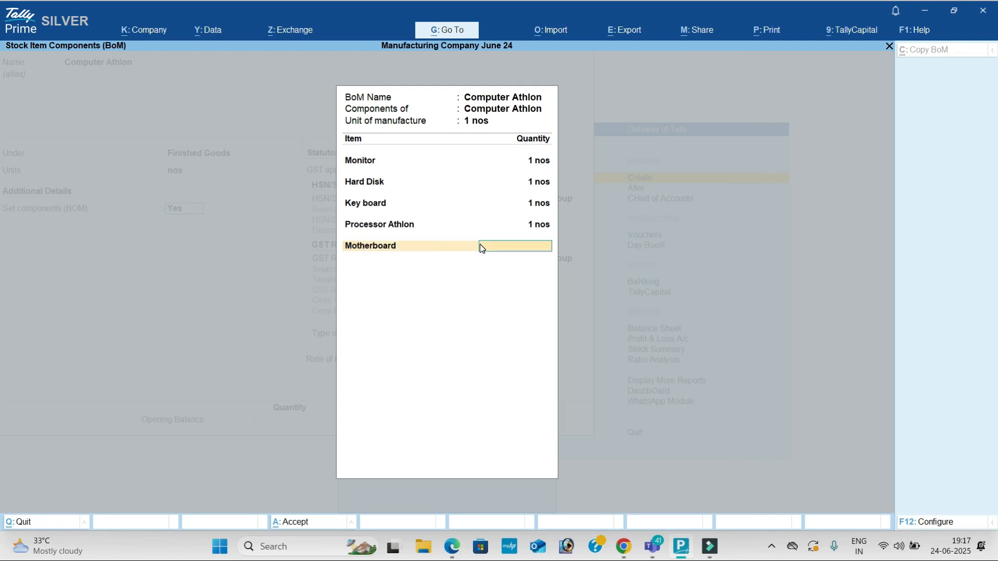
{"action": "type", "text": "1"}
{"action": "key", "text": "Return"}
{"action": "key", "text": "alt+Tab"}
{"action": "key", "text": "alt+Tab"}
{"action": "type", "text": "Mo"}
{"action": "key", "text": "Down"}
{"action": "key", "text": "Down"}
{"action": "key", "text": "Down"}
{"action": "key", "text": "Return"}
{"action": "type", "text": "1"}
{"action": "key", "text": "Return"}
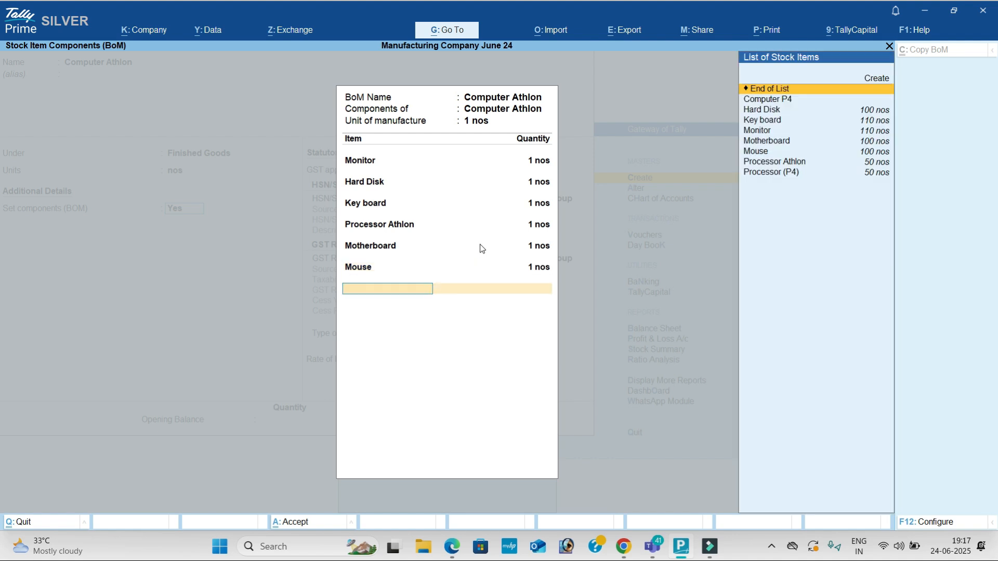
{"action": "key", "text": "Return"}
{"action": "key", "text": "Return"}
Step: Choose to specify the HSN/SAC details for Computer Athlon directly and enter the code 985566
{"action": "key", "text": "Return"}
{"action": "key", "text": "Down"}
{"action": "key", "text": "Return"}
{"action": "type", "text": "98556"}
{"action": "key", "text": "Return"}
Step: Specify Computer Athlon's GST as Taxable at 18% and save the stock item
{"action": "key", "text": "Return"}
{"action": "key", "text": "Down"}
{"action": "key", "text": "Return"}
{"action": "key", "text": "Return"}
{"action": "key", "text": "alt+Tab"}
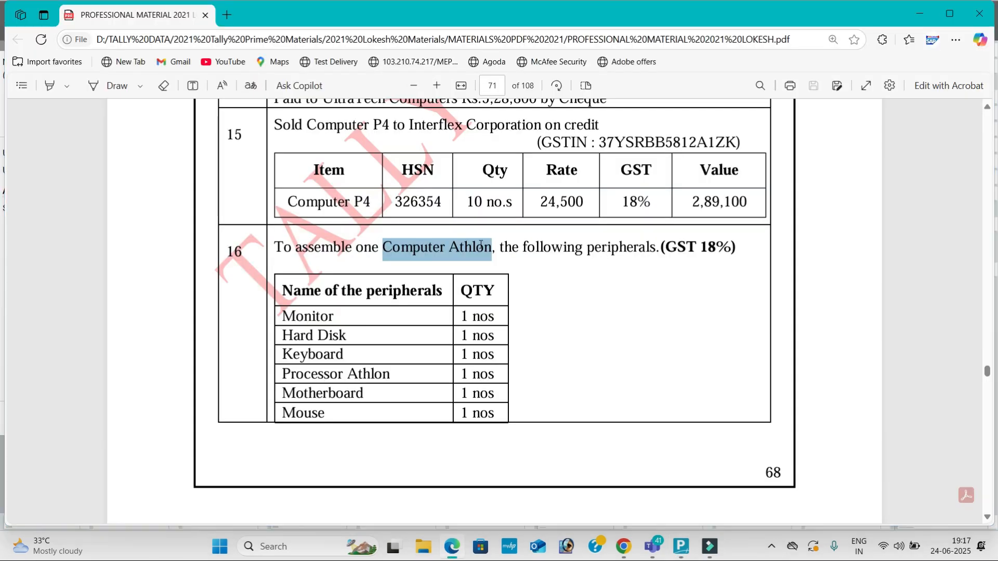
{"action": "key", "text": "alt+Tab"}
{"action": "type", "text": "18"}
{"action": "key", "text": "Return"}
{"action": "key", "text": "Return"}
{"action": "key", "text": "Return"}
{"action": "key", "text": "Return"}
{"action": "key", "text": "Return"}
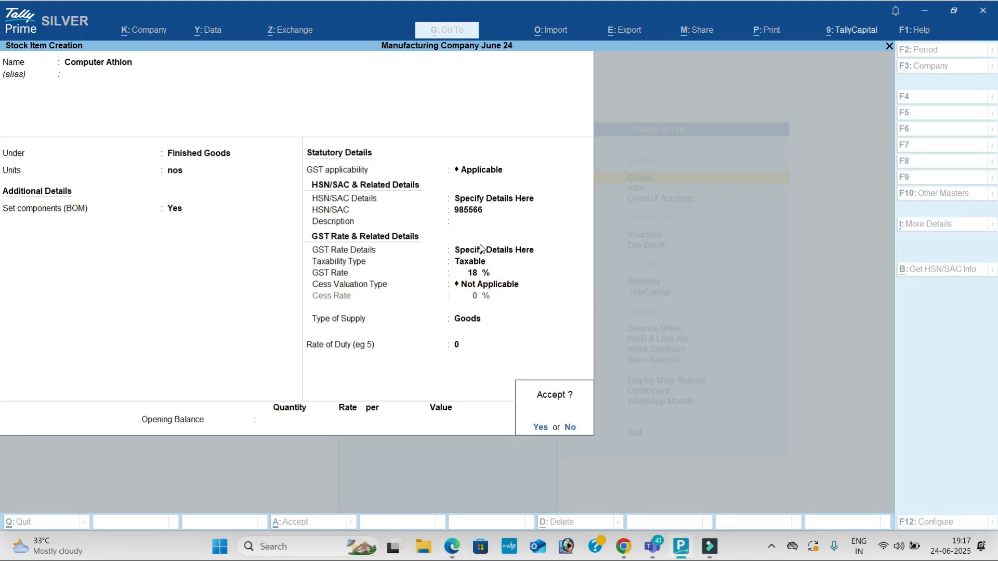
{"action": "key", "text": "Return"}
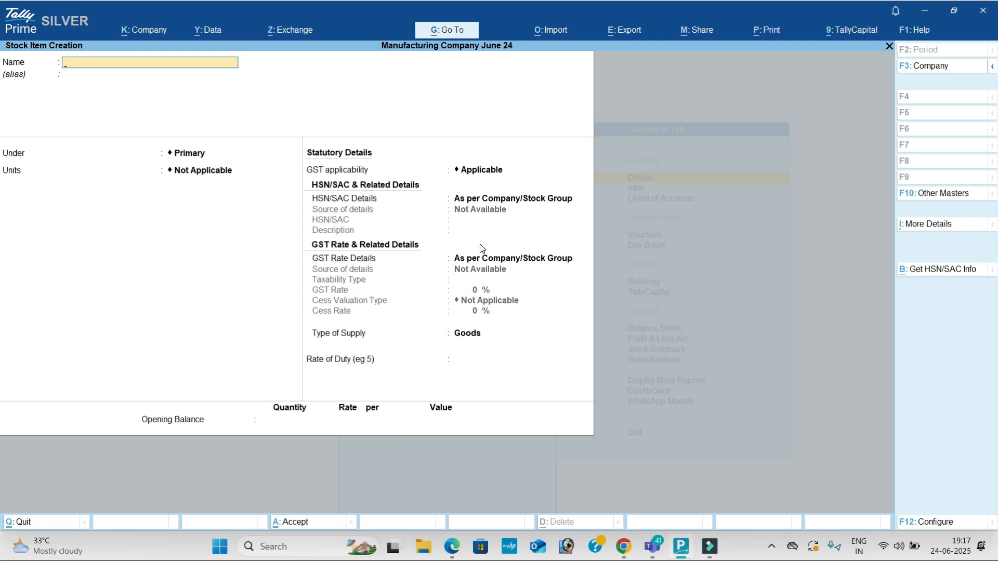
Step: Leave stock item creation and start a new voucher type named Manufacturing
{"action": "key", "text": "Escape"}
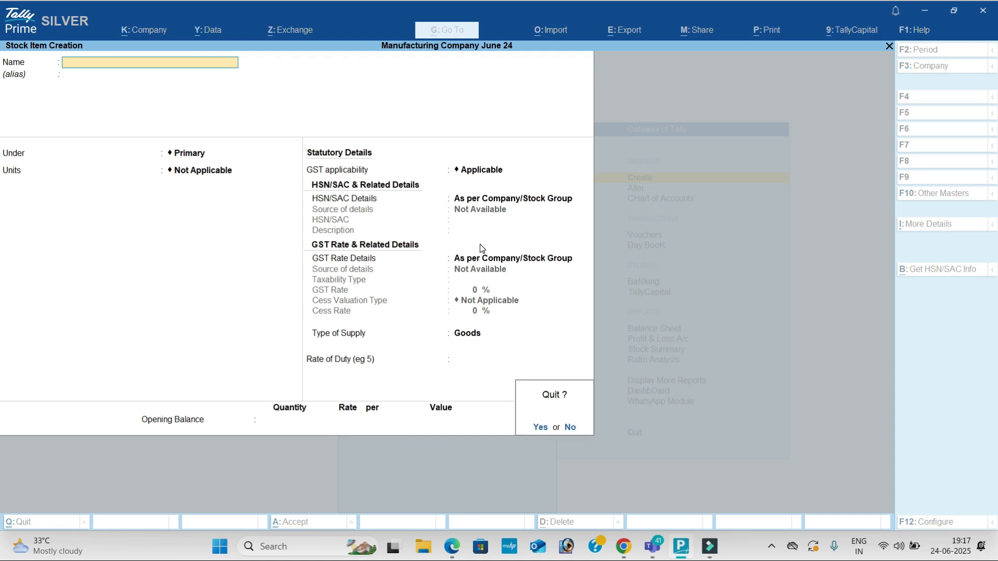
{"action": "key", "text": "Return"}
{"action": "key", "text": "Up"}
{"action": "key", "text": "Up"}
{"action": "key", "text": "Up"}
{"action": "key", "text": "Up"}
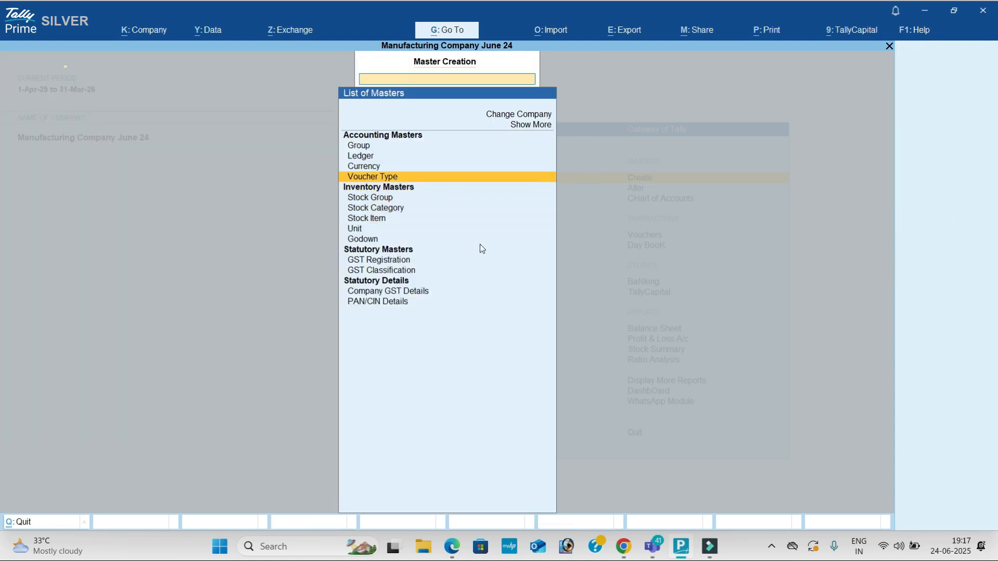
{"action": "key", "text": "Return"}
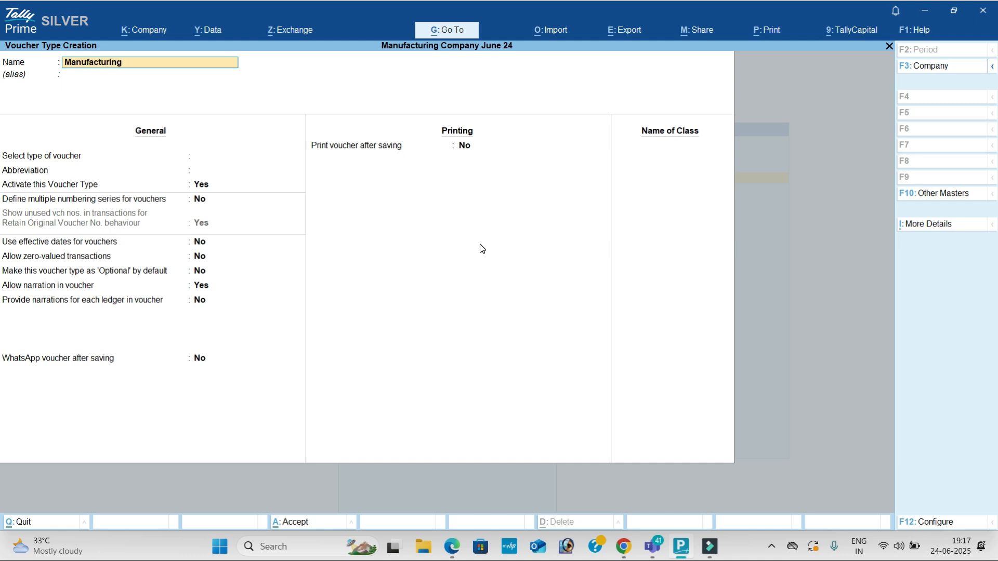
Step: Base the Manufacturing voucher type on Stock Journal, keeping the default numbering and narration options
{"action": "key", "text": "Return"}
{"action": "type", "text": "St"}
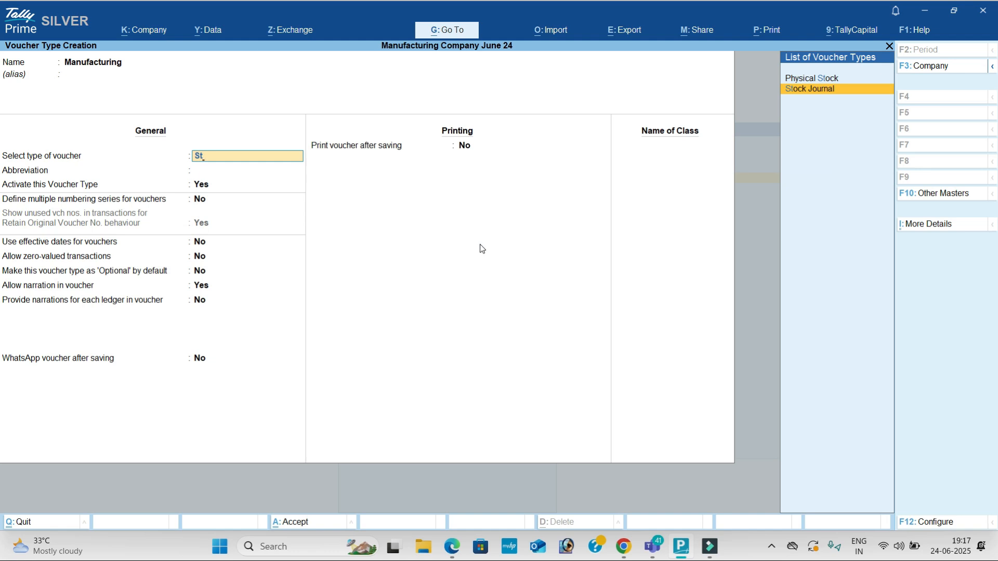
{"action": "key", "text": "Return"}
{"action": "key", "text": "Return"}
{"action": "key", "text": "Return"}
{"action": "key", "text": "Return"}
{"action": "key", "text": "Return"}
{"action": "key", "text": "Return"}
{"action": "key", "text": "Return"}
{"action": "key", "text": "Return"}
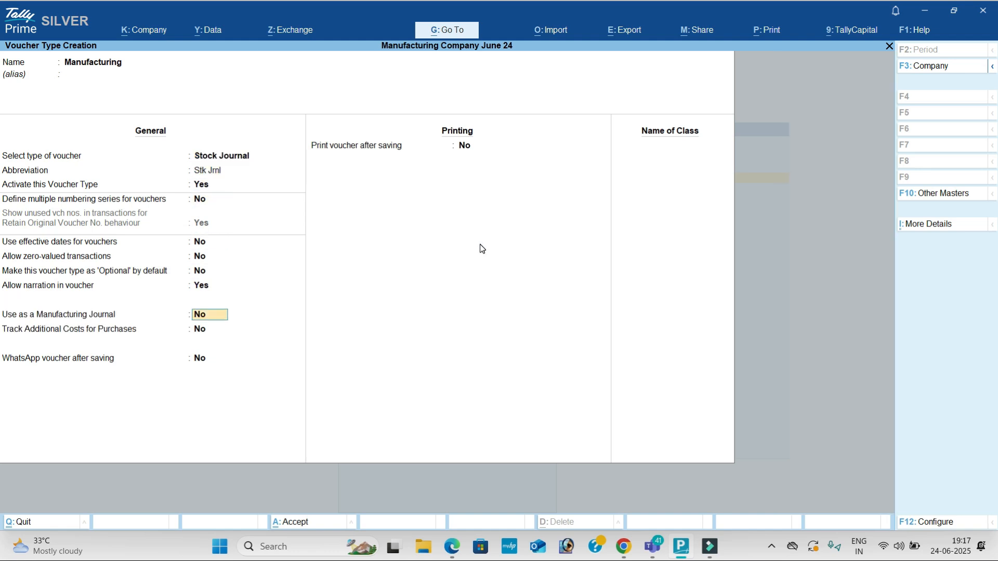
Step: Enable use as a Manufacturing Journal, save the voucher type and return to the Gateway of Tally
{"action": "key", "text": "y"}
{"action": "key", "text": "Return"}
{"action": "key", "text": "Return"}
{"action": "key", "text": "Return"}
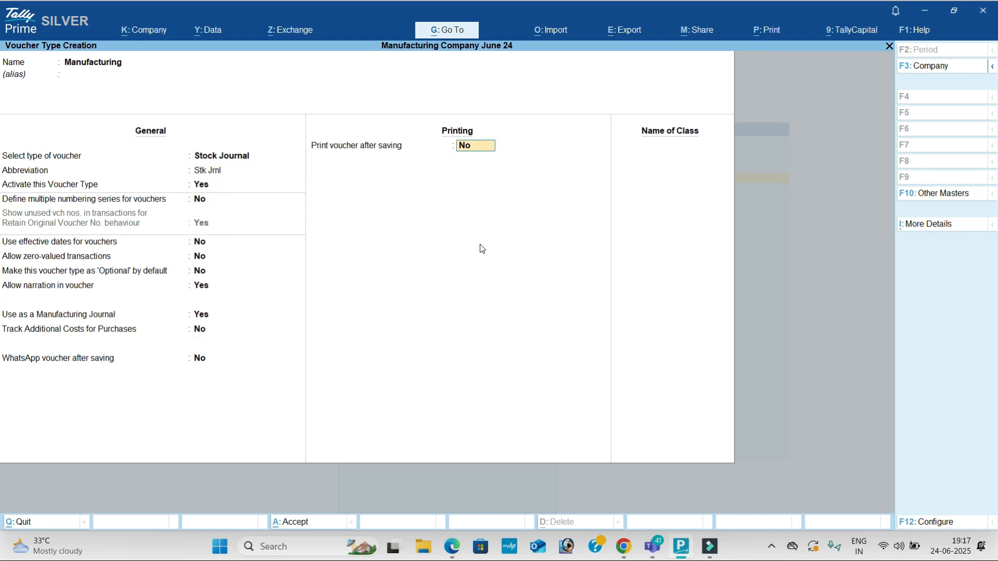
{"action": "key", "text": "y"}
{"action": "key", "text": "Escape"}
{"action": "key", "text": "y"}
{"action": "key", "text": "Escape"}
Step: Open voucher entry and consult the PDF for the Computer P4 assembly transaction, number 13
{"action": "key", "text": "Down"}
{"action": "key", "text": "Down"}
{"action": "key", "text": "Down"}
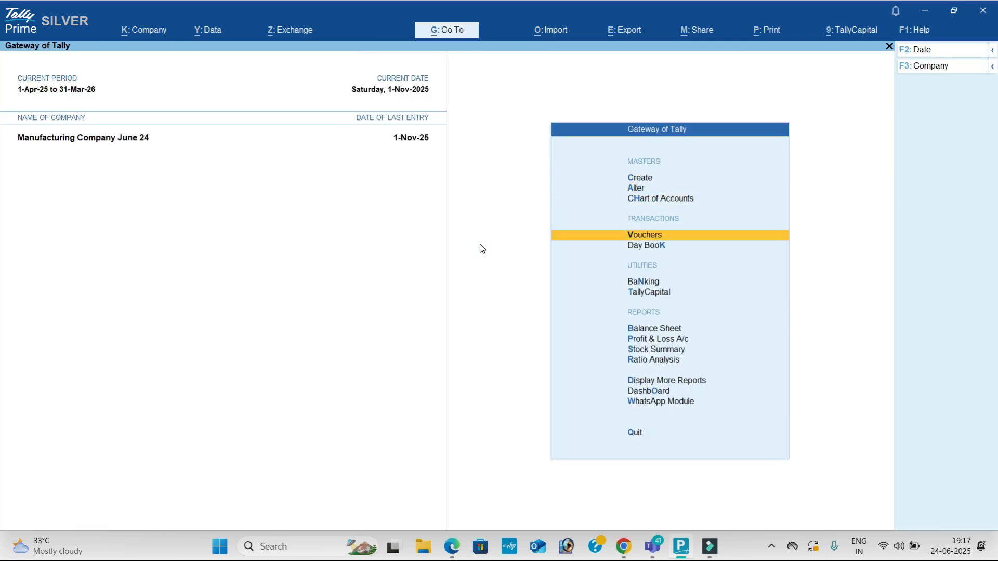
{"action": "key", "text": "Return"}
{"action": "key", "text": "alt+Tab"}
{"action": "scroll", "coordinate": [492, 287], "scroll_direction": "up", "scroll_amount": 6}
{"action": "scroll", "coordinate": [492, 286], "scroll_direction": "up", "scroll_amount": 2}
{"action": "scroll", "coordinate": [468, 286], "scroll_direction": "down", "scroll_amount": 5}
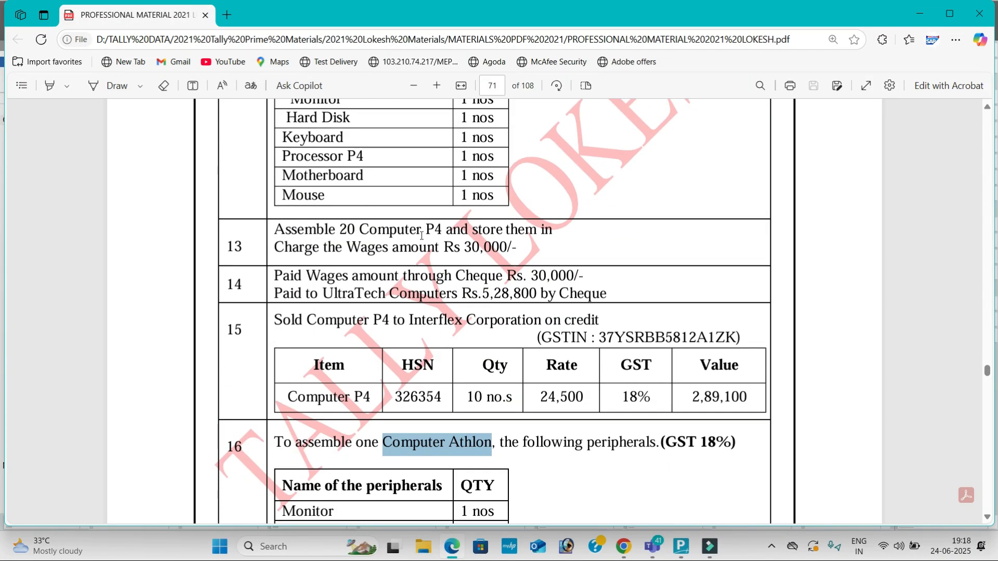
Step: Change the voucher being entered to the Manufacturing inventory voucher type
{"action": "key", "text": "alt+Tab"}
{"action": "left_click", "coordinate": [940, 194]}
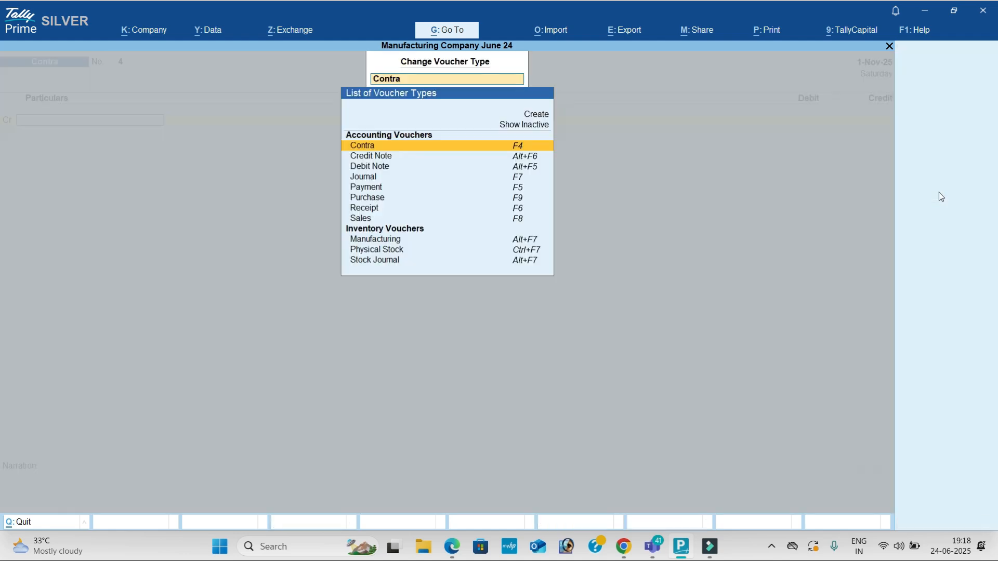
{"action": "key", "text": "Down"}
{"action": "key", "text": "Down"}
{"action": "key", "text": "Down"}
{"action": "key", "text": "Down"}
{"action": "key", "text": "Down"}
{"action": "key", "text": "Down"}
{"action": "key", "text": "Down"}
{"action": "key", "text": "Down"}
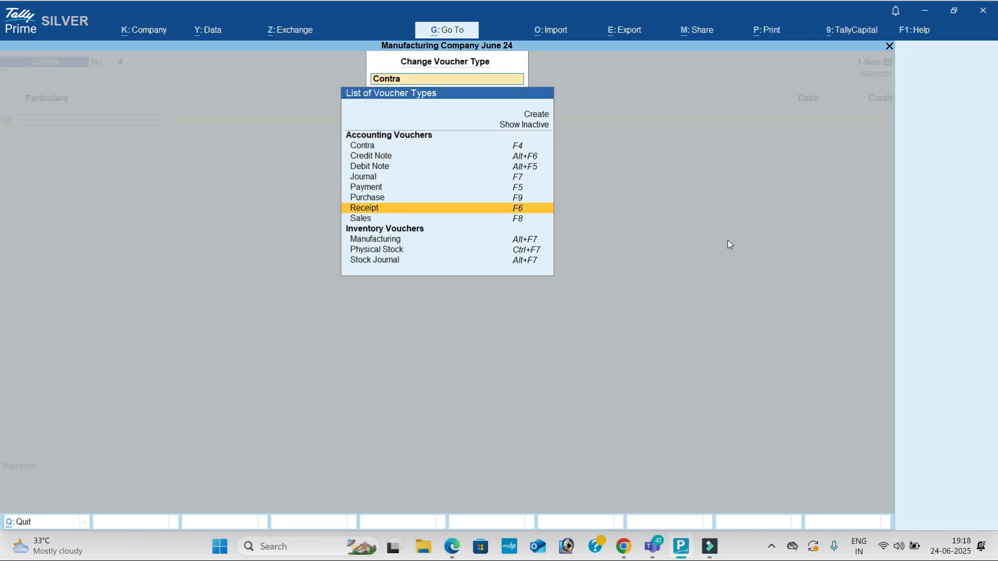
{"action": "key", "text": "Return"}
Step: Set the product to manufacture to Computer P4 with its Computer P4 BOM and a quantity of 20 nos
{"action": "key", "text": "alt+Tab"}
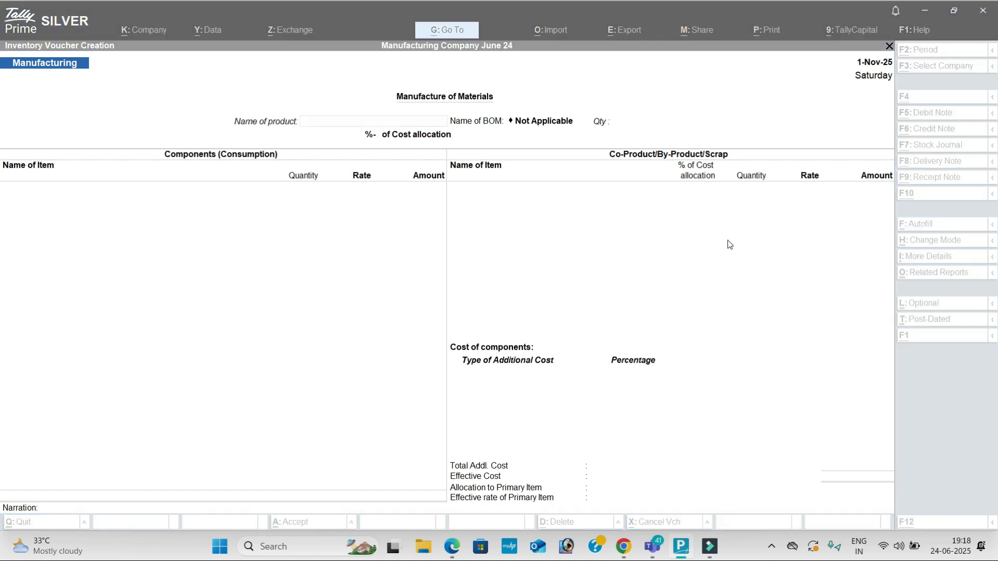
{"action": "key", "text": "alt+Tab"}
{"action": "key", "text": "Down"}
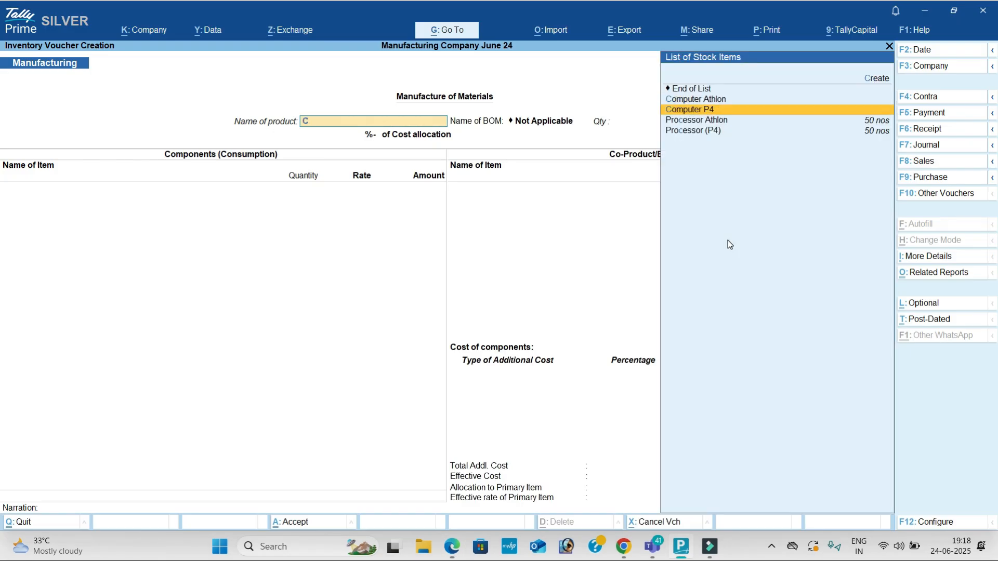
{"action": "key", "text": "Return"}
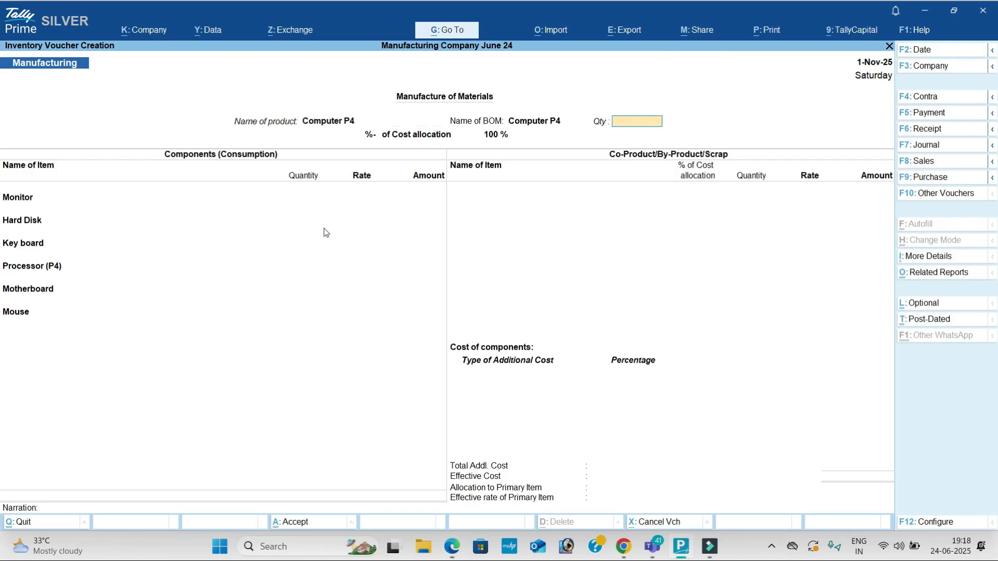
{"action": "key", "text": "alt+Tab"}
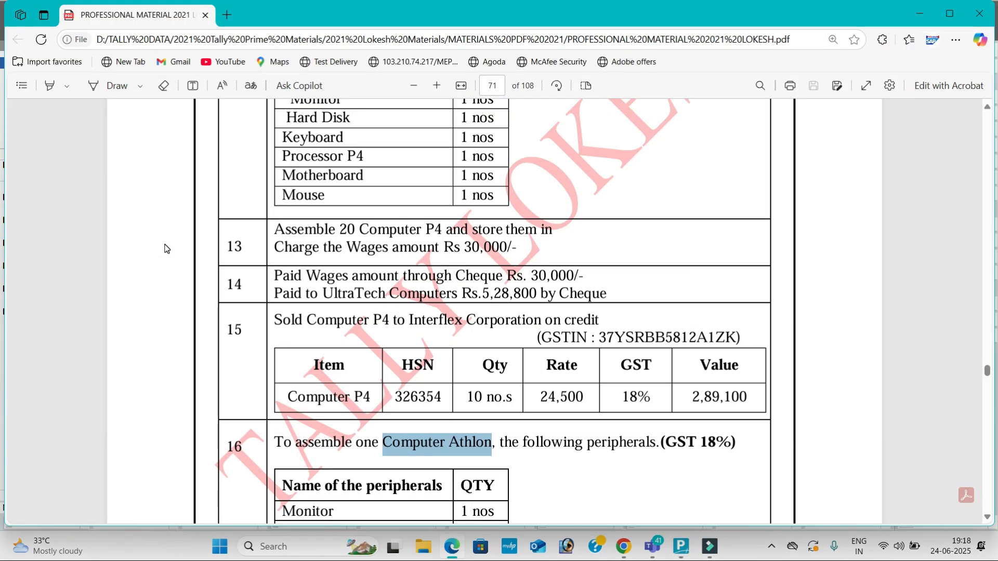
{"action": "key", "text": "alt+Tab"}
{"action": "type", "text": "20"}
{"action": "key", "text": "Return"}
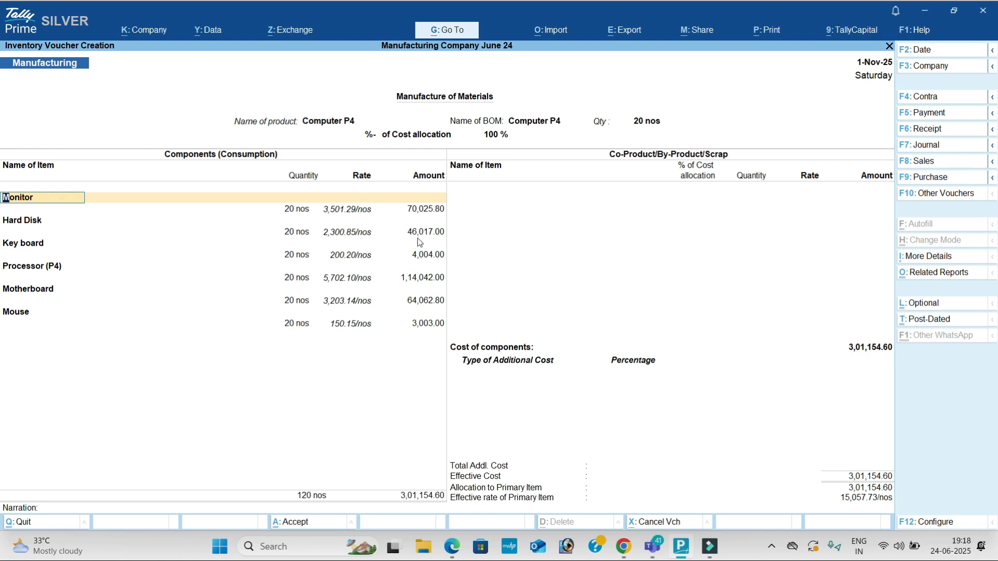
Step: Create a Wages ledger under Direct Expenses as an additional cost type for the manufacturing voucher
{"action": "left_click", "coordinate": [485, 382]}
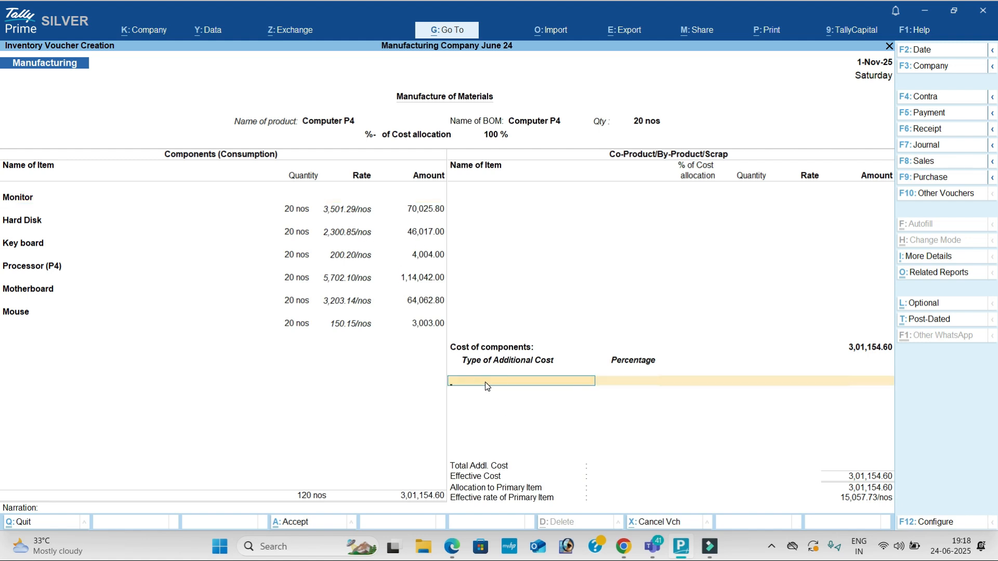
{"action": "key", "text": "alt+c"}
{"action": "type", "text": "Wages"}
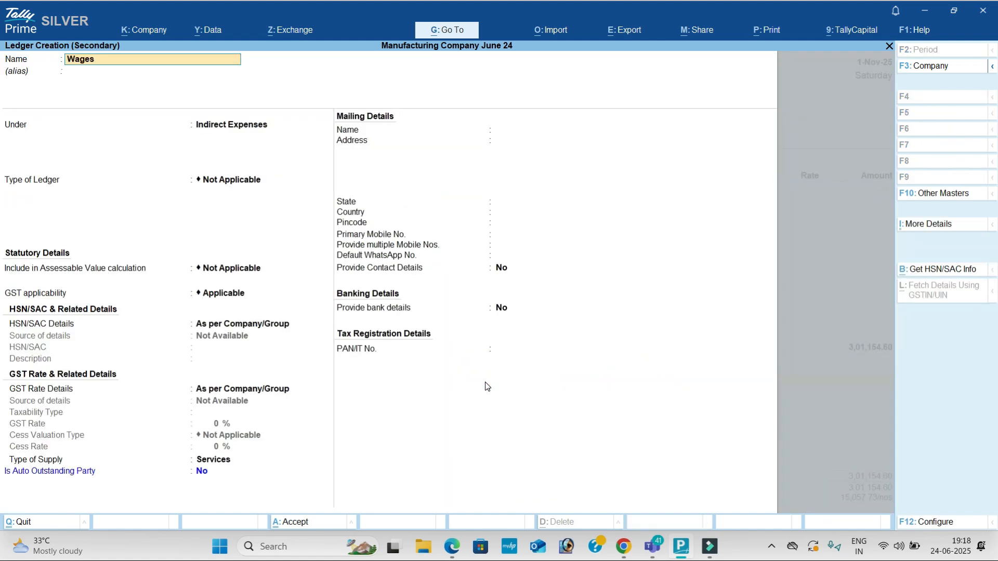
{"action": "key", "text": "Return"}
{"action": "type", "text": "di"}
{"action": "key", "text": "Return"}
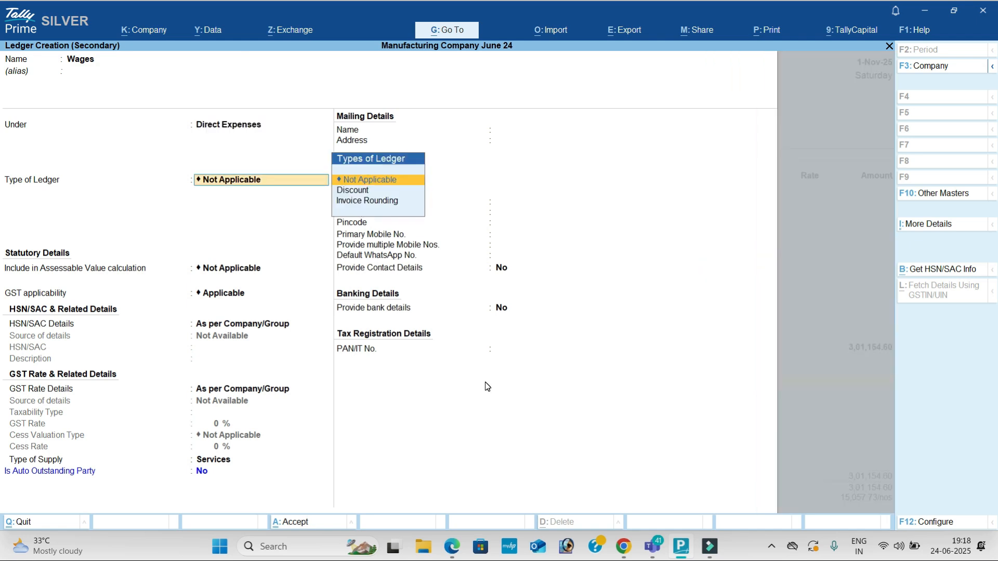
{"action": "key", "text": "ctrl+a"}
Step: Enter 30,000 as the Wages additional cost and save the manufacturing voucher
{"action": "key", "text": "alt+Tab"}
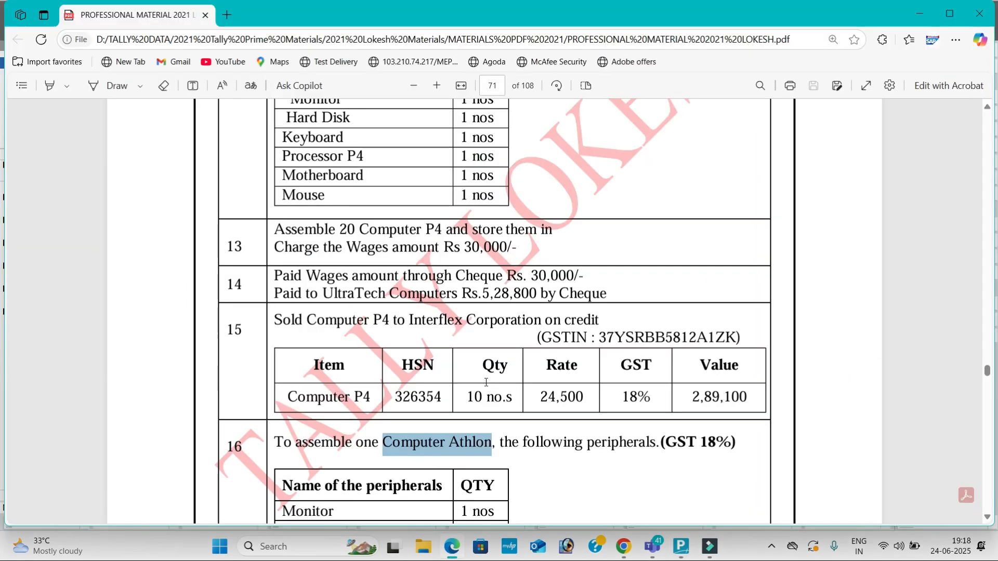
{"action": "key", "text": "alt+Tab"}
{"action": "type", "text": "00"}
{"action": "key", "text": "Return"}
{"action": "key", "text": "Return"}
{"action": "key", "text": "Return"}
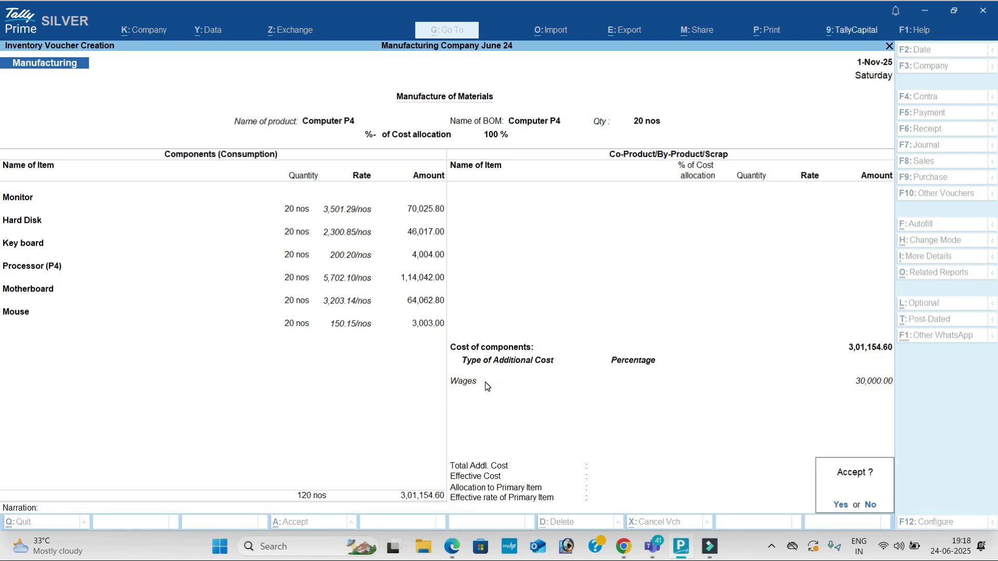
{"action": "key", "text": "Return"}
Step: Consult the PDF for the wages payment in transaction 14, and start a Payment voucher debiting Wages
{"action": "key", "text": "alt+Tab"}
{"action": "left_click_drag", "start_coordinate": [279, 221], "coordinate": [452, 248]}
{"action": "left_click", "coordinate": [311, 139]}
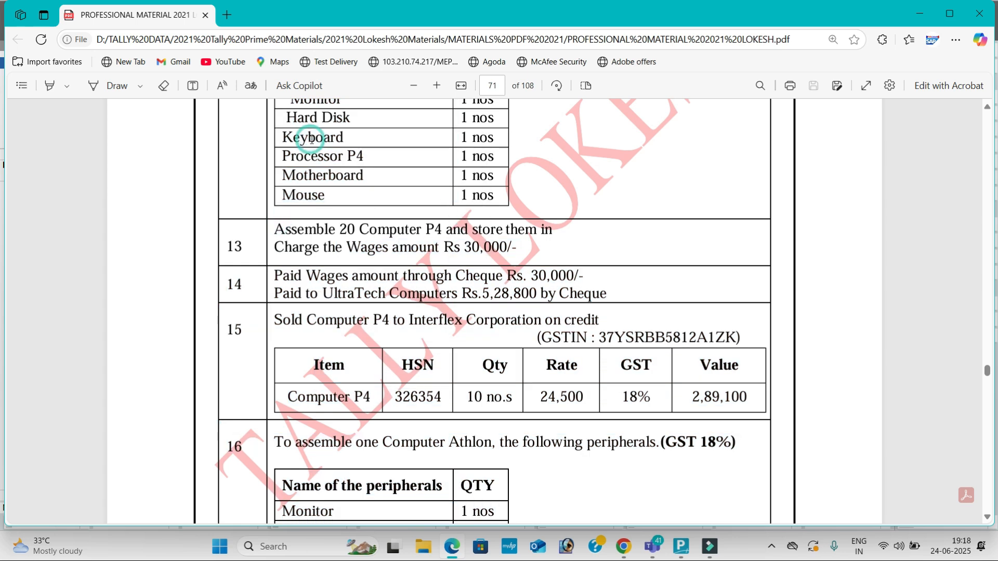
{"action": "scroll", "coordinate": [308, 187], "scroll_direction": "down", "scroll_amount": 1}
{"action": "key", "text": "alt+Tab"}
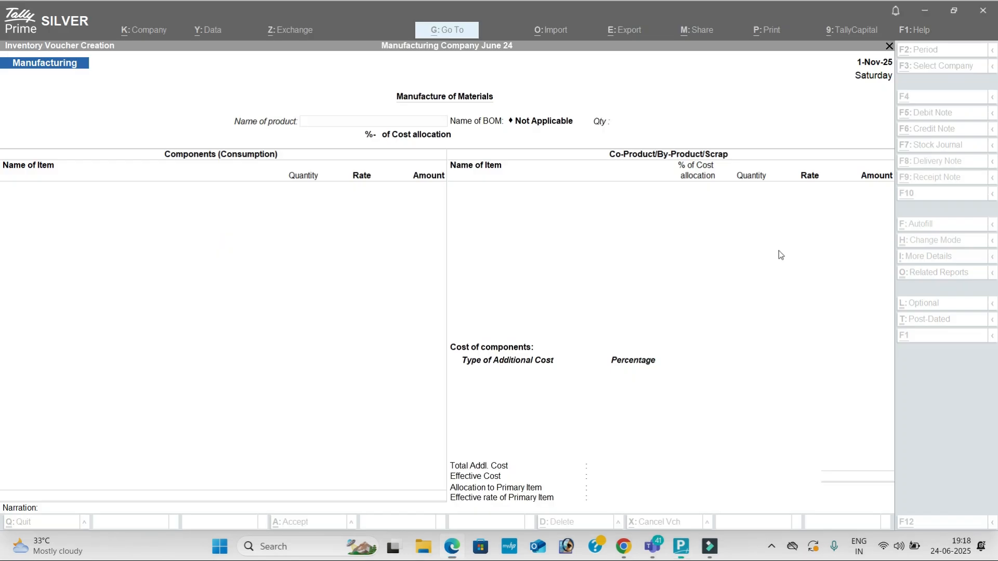
{"action": "left_click", "coordinate": [940, 111]}
{"action": "type", "text": "w"}
{"action": "key", "text": "Return"}
Step: Set the Wages debit amount to 30,000 in the payment voucher
{"action": "key", "text": "alt+Tab"}
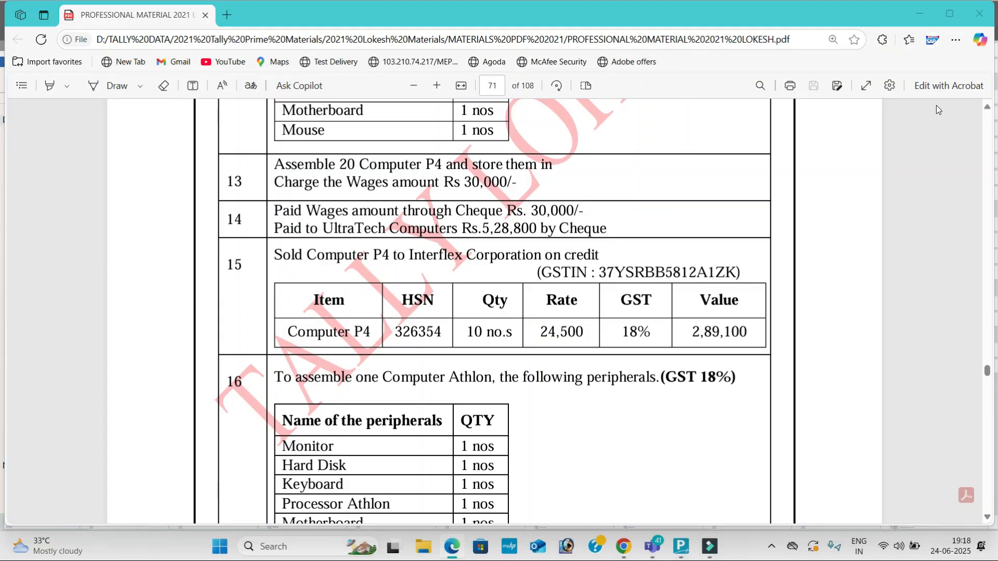
{"action": "key", "text": "alt+Tab"}
{"action": "type", "text": "3000"}
{"action": "key", "text": "alt+Tab"}
{"action": "key", "text": "alt+Tab"}
{"action": "type", "text": "0"}
{"action": "key", "text": "Return"}
{"action": "key", "text": "Return"}
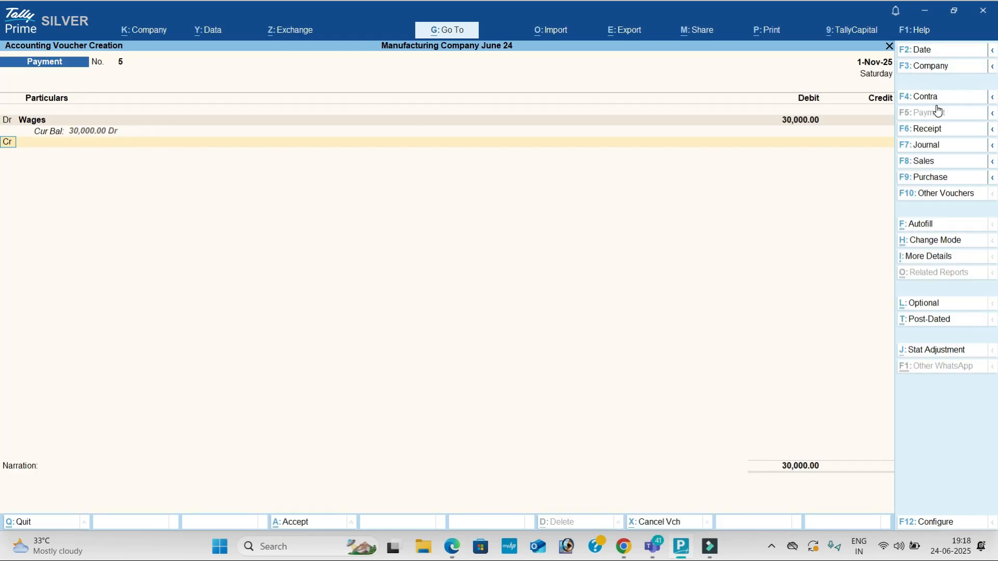
Step: Add a debit line for Ultra Tech Computers with 5,28,800 to the payment voucher, as given in the PDF
{"action": "type", "text": "u"}
{"action": "key", "text": "Return"}
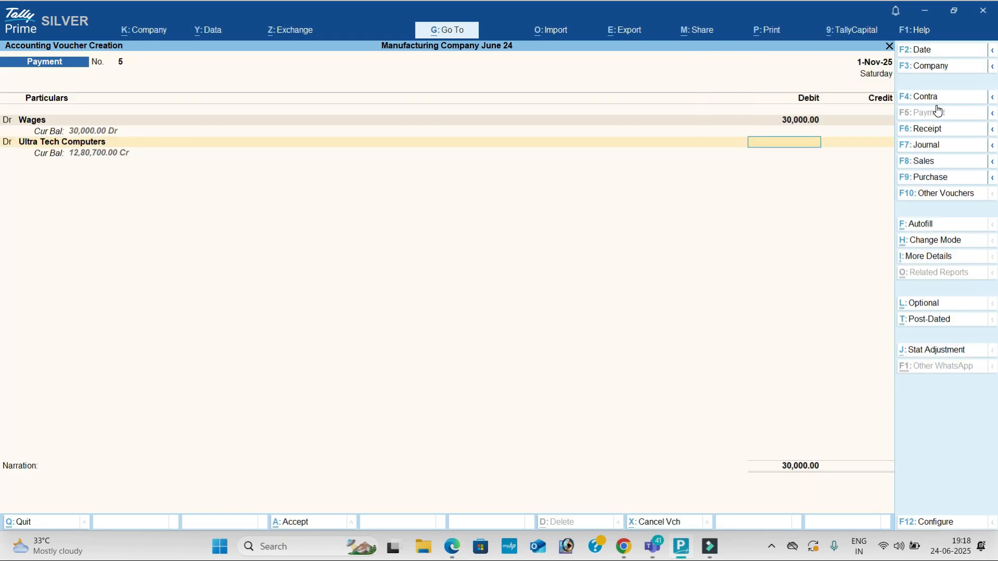
{"action": "key", "text": "alt+Tab"}
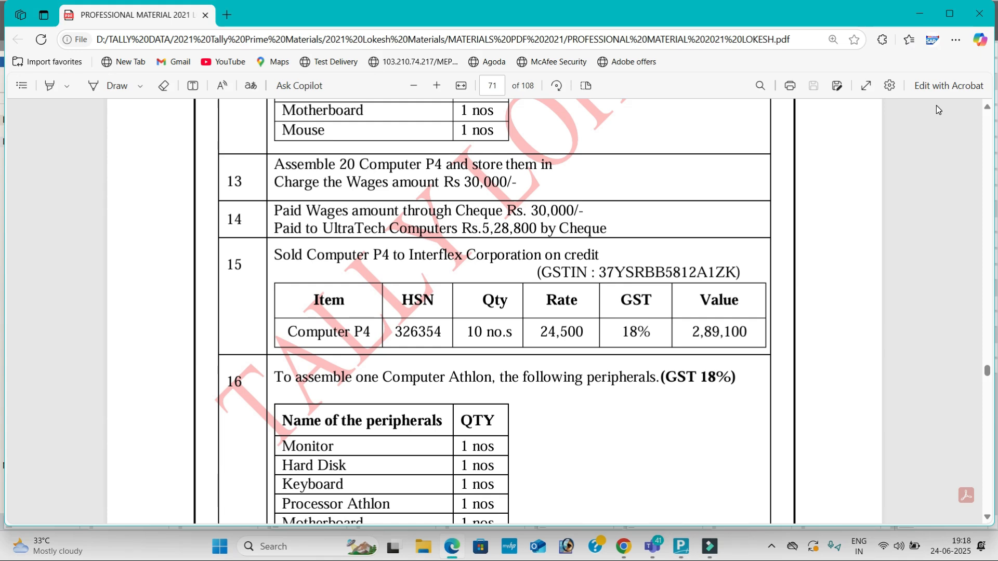
{"action": "key", "text": "alt+Tab"}
{"action": "type", "text": "528800"}
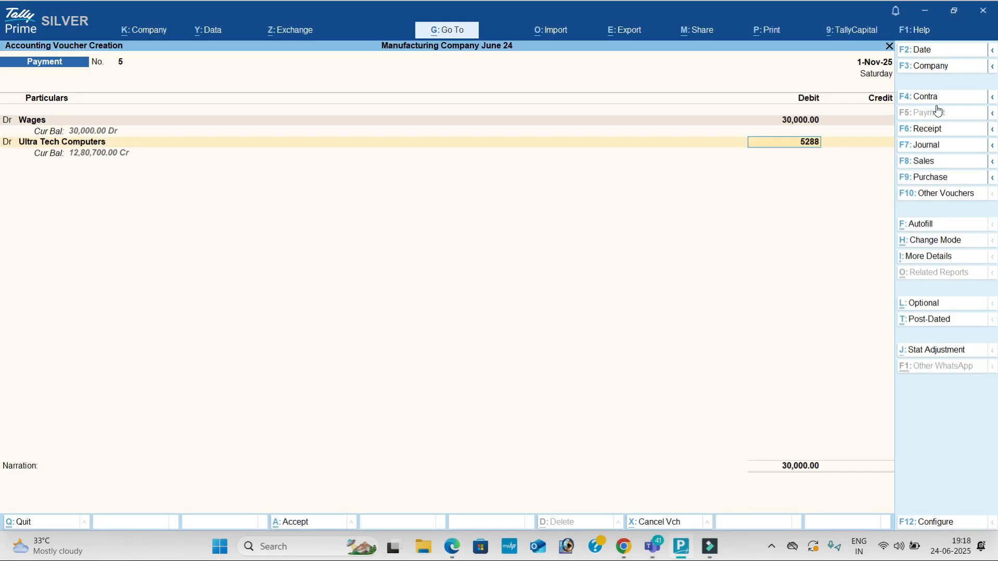
{"action": "key", "text": "Return"}
Step: Credit HDFC Bank with the payment total and save the payment voucher
{"action": "type", "text": "H"}
{"action": "key", "text": "Return"}
{"action": "key", "text": "Return"}
{"action": "key", "text": "Return"}
Step: Consult transaction 15 in the PDF and start a Sales voucher without a reference number
{"action": "key", "text": "alt+Tab"}
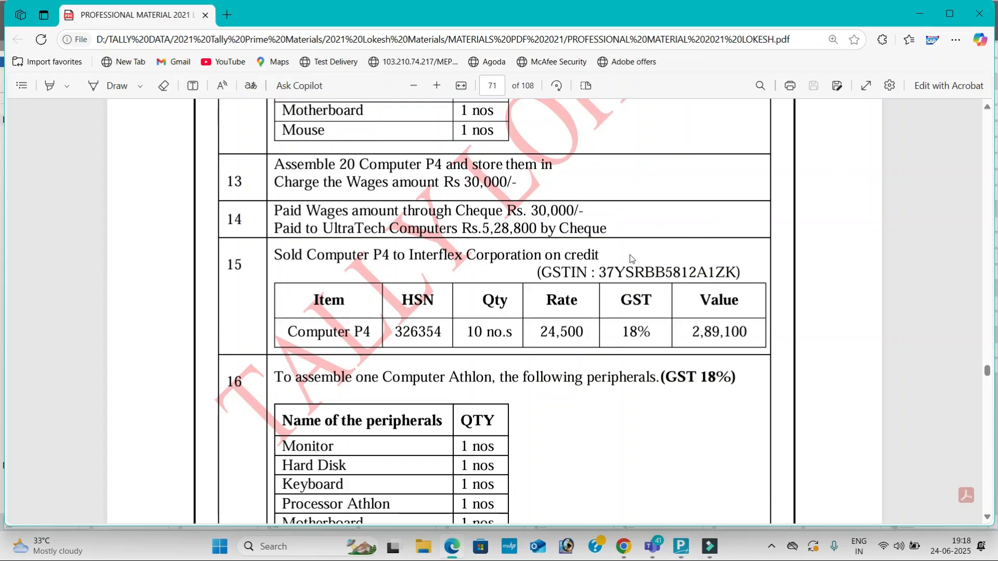
{"action": "scroll", "coordinate": [583, 267], "scroll_direction": "down", "scroll_amount": 2}
{"action": "key", "text": "alt+Tab"}
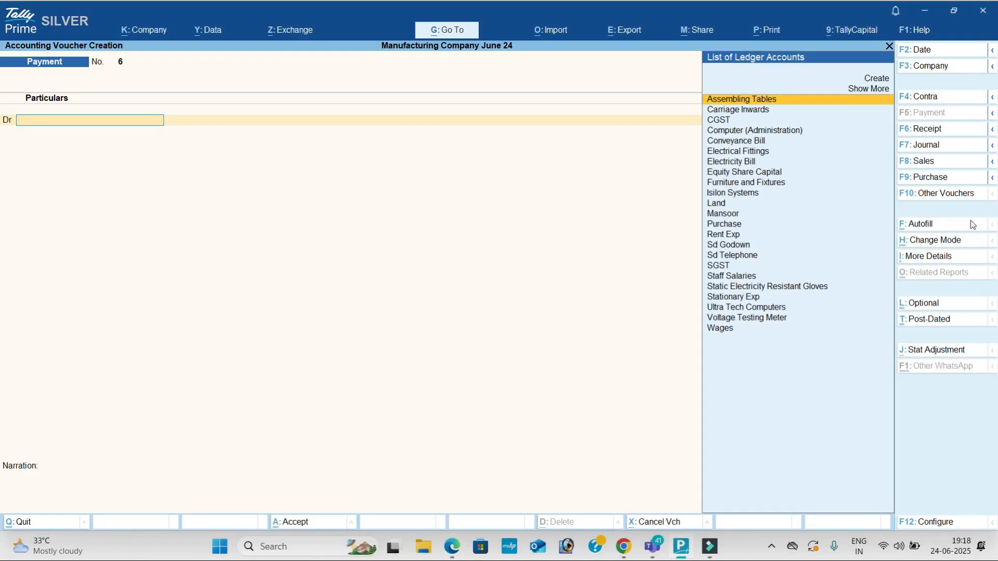
{"action": "left_click", "coordinate": [946, 164]}
{"action": "key", "text": "Return"}
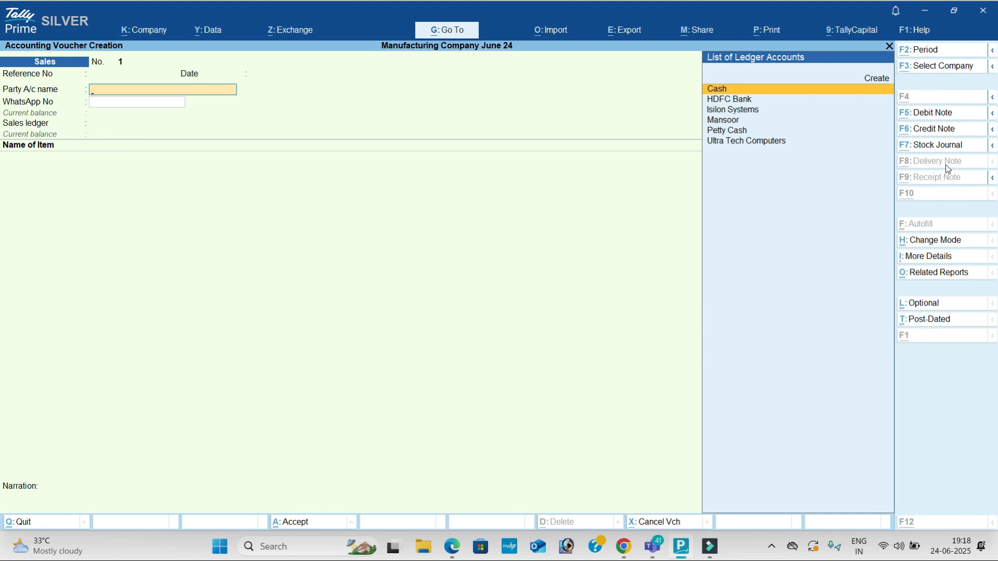
Step: Start a new party ledger named Interflex Corporation, copying the name from transaction 15 in the PDF
{"action": "key", "text": "alt+c"}
{"action": "key", "text": "alt+Tab"}
{"action": "left_click_drag", "start_coordinate": [410, 190], "coordinate": [536, 196]}
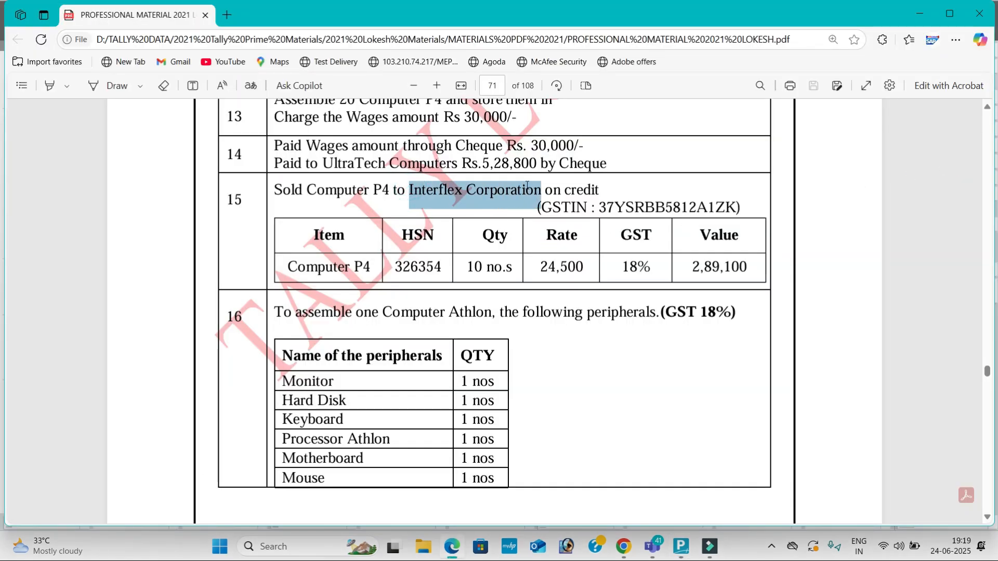
{"action": "key", "text": "ctrl+c"}
{"action": "key", "text": "alt+Tab"}
{"action": "key", "text": "ctrl+v"}
{"action": "key", "text": "Return"}
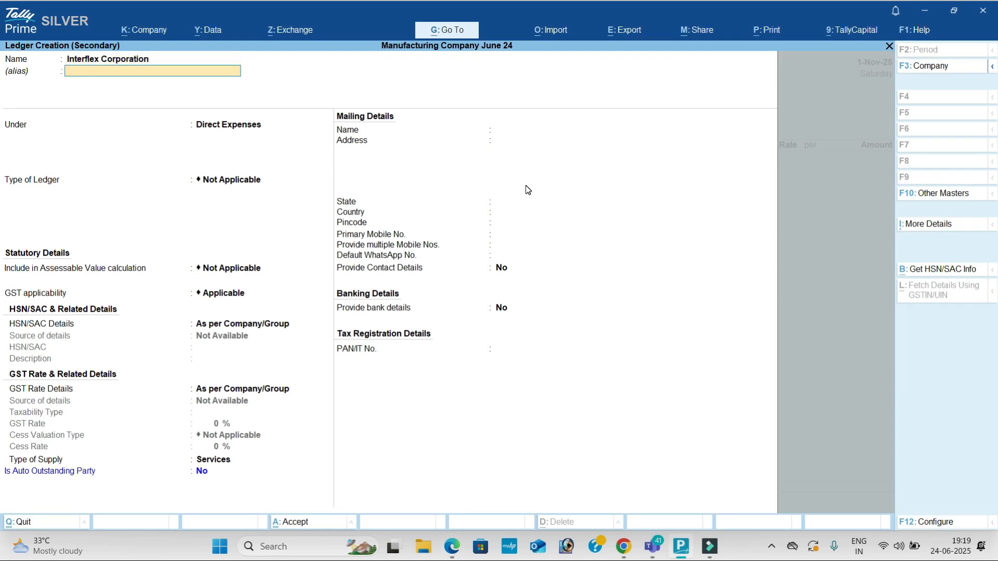
Step: Place the Interflex Corporation ledger under Sundry Debtors, keeping the Andhra Pradesh mailing details and Regular registration type
{"action": "key", "text": "Return"}
{"action": "type", "text": "sun"}
{"action": "key", "text": "Down"}
{"action": "key", "text": "Return"}
{"action": "key", "text": "Return"}
{"action": "key", "text": "Return"}
{"action": "key", "text": "Return"}
{"action": "key", "text": "Return"}
{"action": "key", "text": "Return"}
{"action": "key", "text": "Return"}
{"action": "key", "text": "Return"}
{"action": "key", "text": "Return"}
{"action": "key", "text": "Return"}
{"action": "key", "text": "Return"}
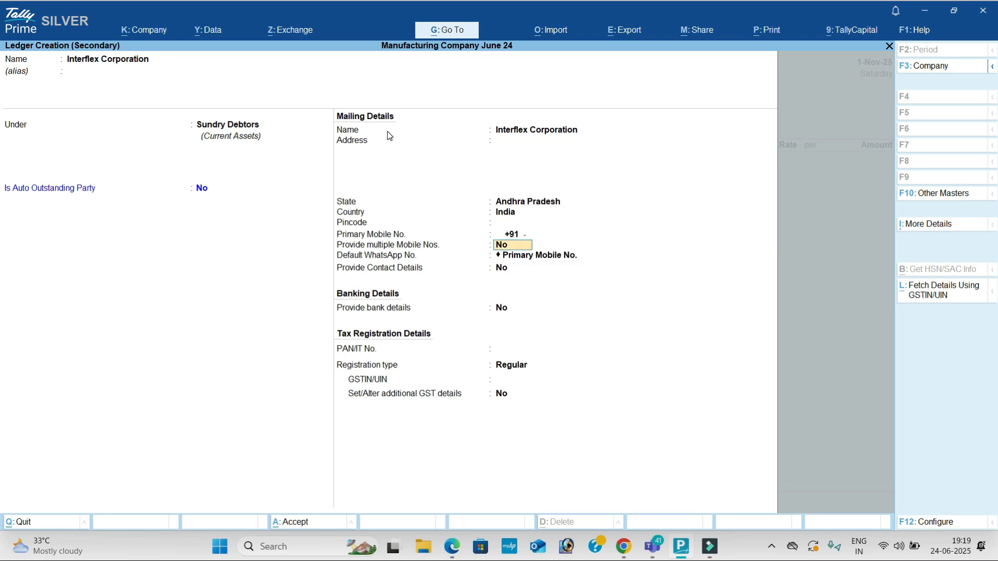
{"action": "key", "text": "Return"}
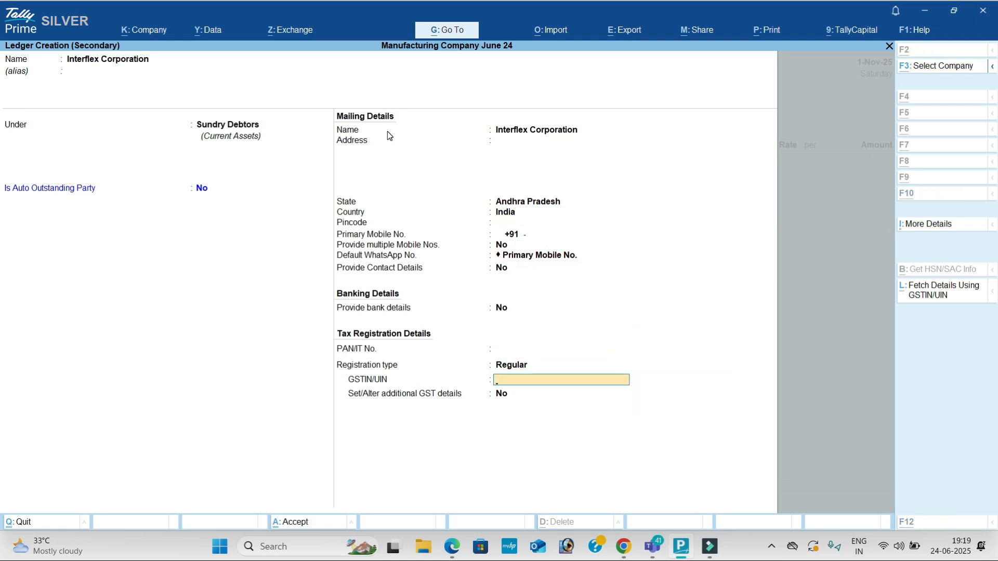
Step: Copy the GSTIN from transaction 15 in the PDF into the party ledger's GSTIN/UIN field, including its first digit
{"action": "key", "text": "alt+Tab"}
{"action": "left_click_drag", "start_coordinate": [599, 205], "coordinate": [677, 221]}
{"action": "left_click", "coordinate": [852, 225]}
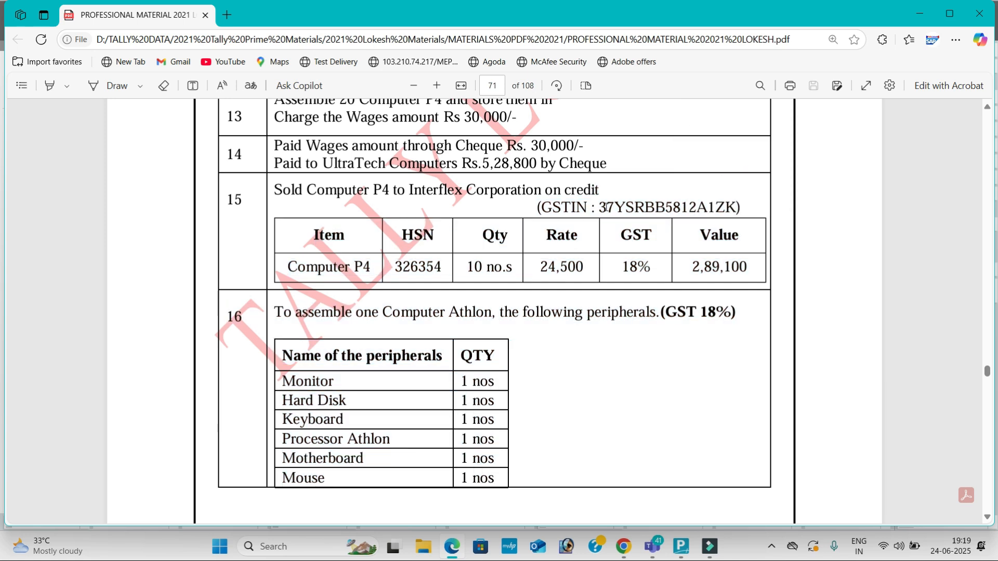
{"action": "left_click_drag", "start_coordinate": [602, 206], "coordinate": [739, 209]}
{"action": "left_click", "coordinate": [785, 211]}
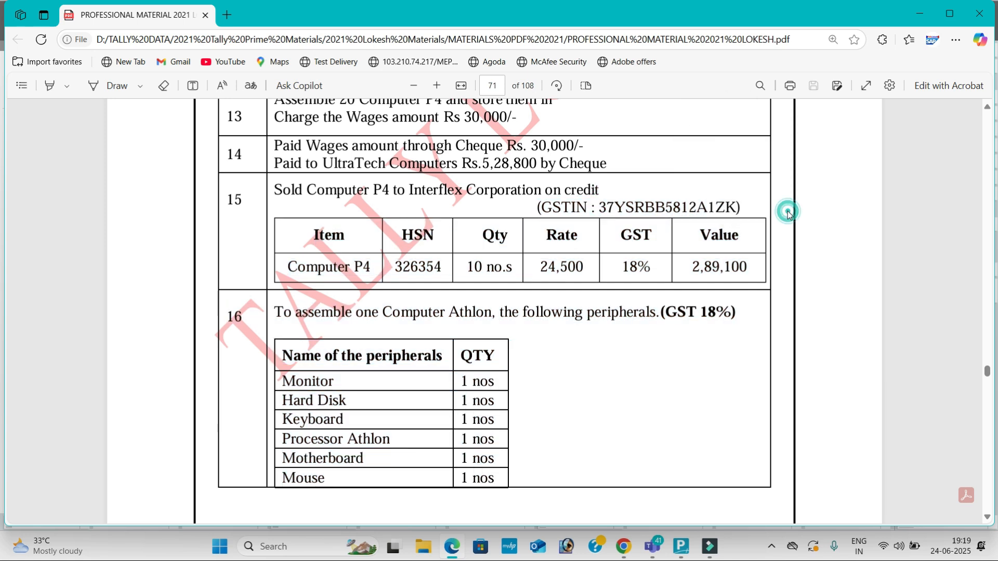
{"action": "left_click_drag", "start_coordinate": [607, 208], "coordinate": [737, 210]}
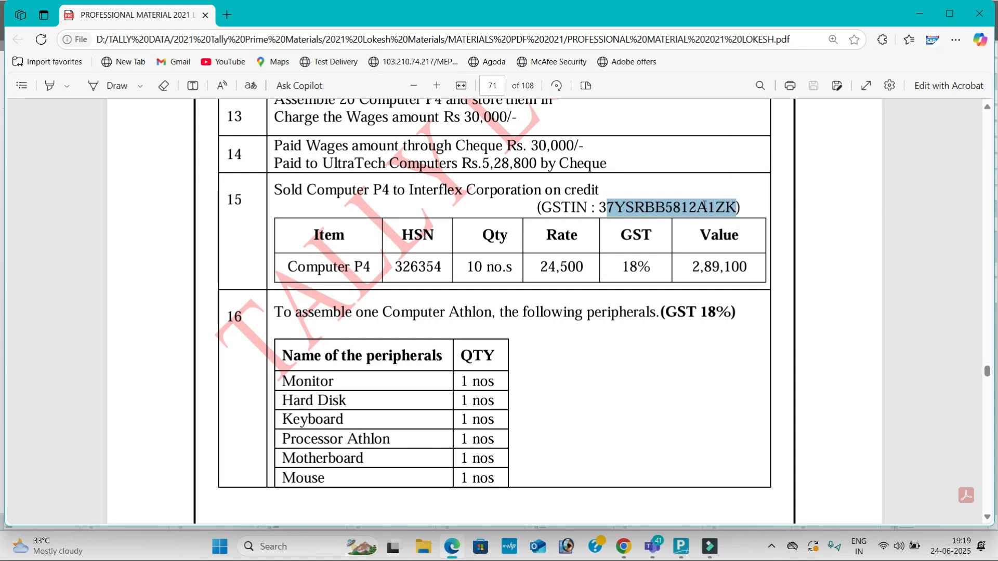
{"action": "key", "text": "ctrl+c"}
{"action": "key", "text": "alt+Tab"}
{"action": "key", "text": "ctrl+alt+v"}
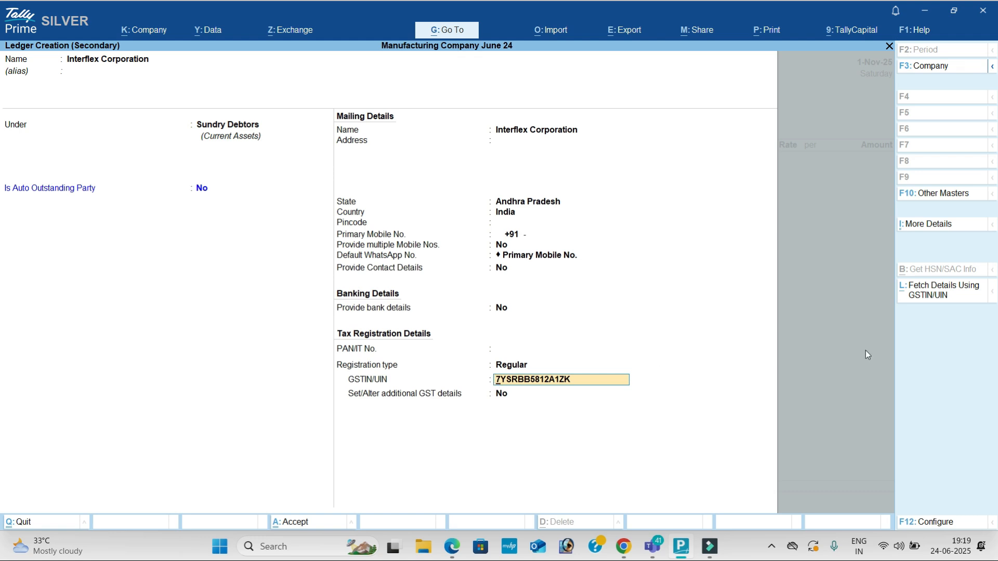
{"action": "key", "text": "Return"}
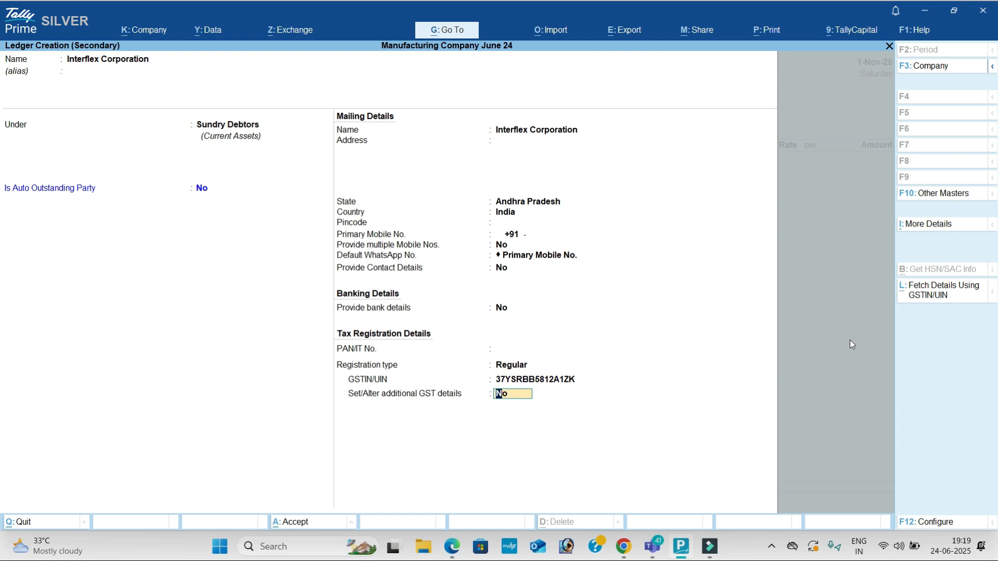
Step: Save the Interflex Corporation ledger and accept its party details with Andhra Pradesh as the place of supply
{"action": "key", "text": "Return"}
{"action": "key", "text": "Return"}
{"action": "key", "text": "Return"}
{"action": "key", "text": "Return"}
{"action": "key", "text": "Return"}
{"action": "key", "text": "Return"}
{"action": "key", "text": "Return"}
{"action": "key", "text": "Return"}
{"action": "key", "text": "Return"}
{"action": "key", "text": "Return"}
{"action": "key", "text": "Return"}
{"action": "key", "text": "Return"}
{"action": "key", "text": "Return"}
{"action": "key", "text": "Return"}
{"action": "key", "text": "Return"}
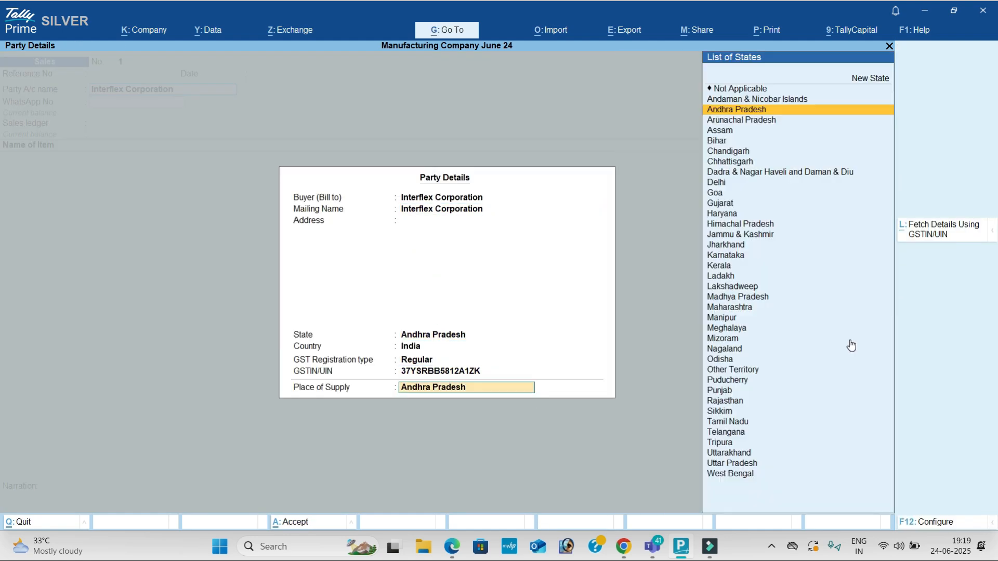
{"action": "key", "text": "Return"}
Step: Create a Sales ledger under Sales Accounts with GST applicable and Goods as the type of supply
{"action": "type", "text": "Sales"}
{"action": "key", "text": "Return"}
{"action": "type", "text": "Sa"}
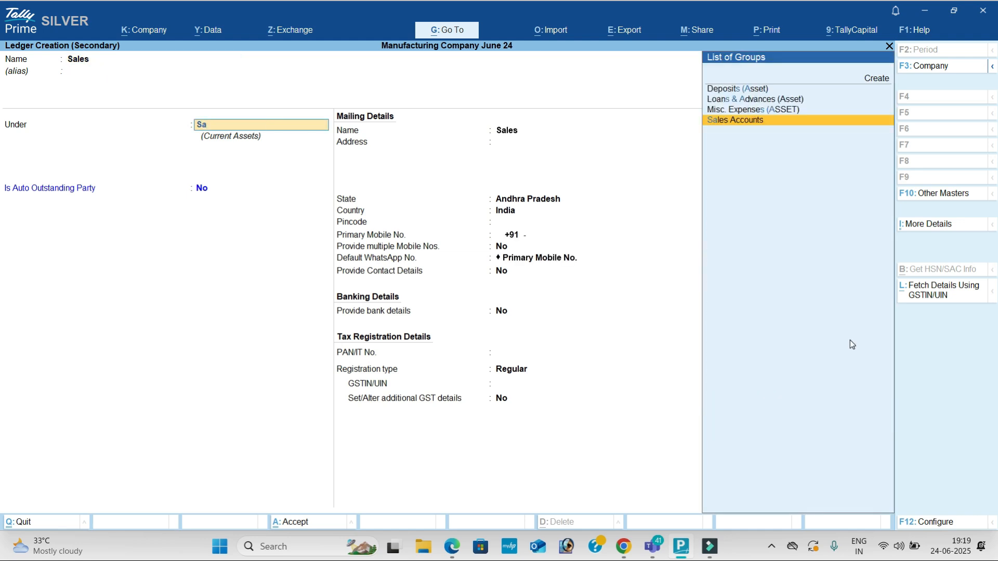
{"action": "key", "text": "Return"}
{"action": "key", "text": "Return"}
{"action": "key", "text": "Return"}
{"action": "key", "text": "Return"}
{"action": "key", "text": "Return"}
{"action": "key", "text": "Return"}
{"action": "key", "text": "Up"}
{"action": "key", "text": "Return"}
{"action": "key", "text": "Return"}
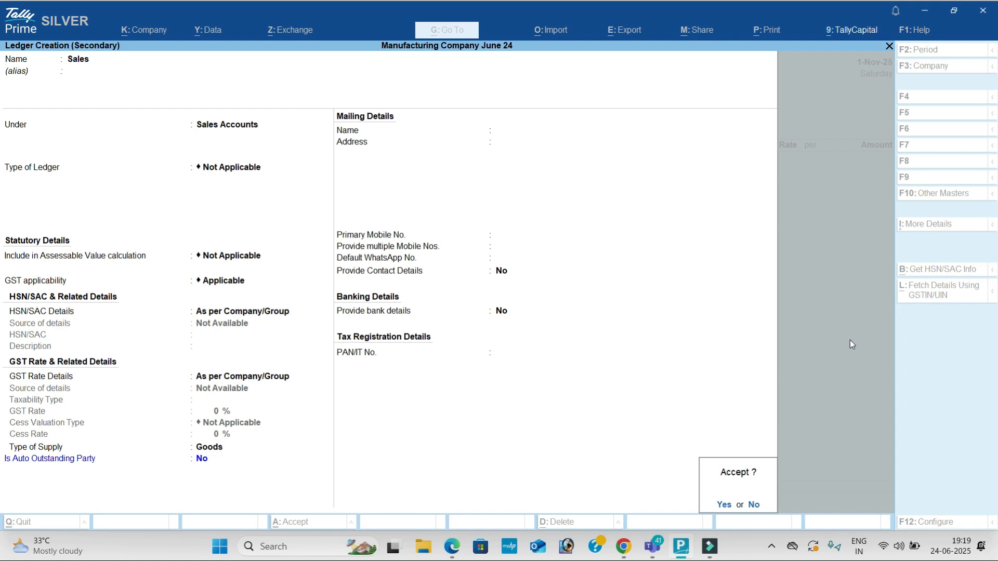
{"action": "key", "text": "Return"}
Step: Add Computer P4 to the sales voucher with a quantity of 10 nos, as listed in the PDF
{"action": "key", "text": "alt+Tab"}
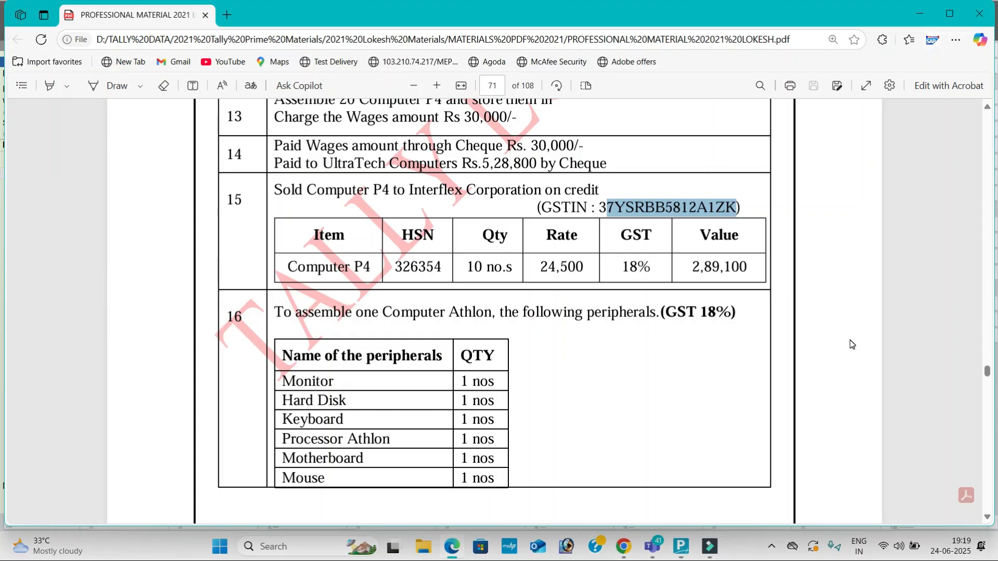
{"action": "key", "text": "alt+Tab"}
{"action": "key", "text": "Down"}
{"action": "key", "text": "Down"}
{"action": "key", "text": "Return"}
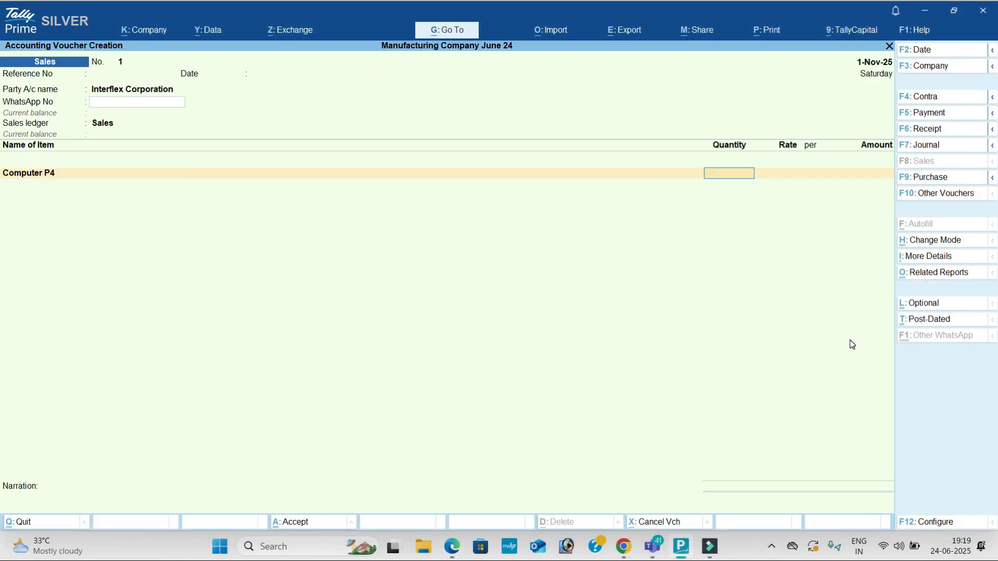
{"action": "key", "text": "alt+Tab"}
{"action": "key", "text": "alt+Tab"}
{"action": "type", "text": "10"}
{"action": "key", "text": "Return"}
Step: Set the Computer P4 rate to 24,500 per nos from the PDF
{"action": "key", "text": "alt+Tab"}
{"action": "key", "text": "alt+Tab"}
{"action": "type", "text": "24,500"}
{"action": "key", "text": "Return"}
{"action": "key", "text": "Return"}
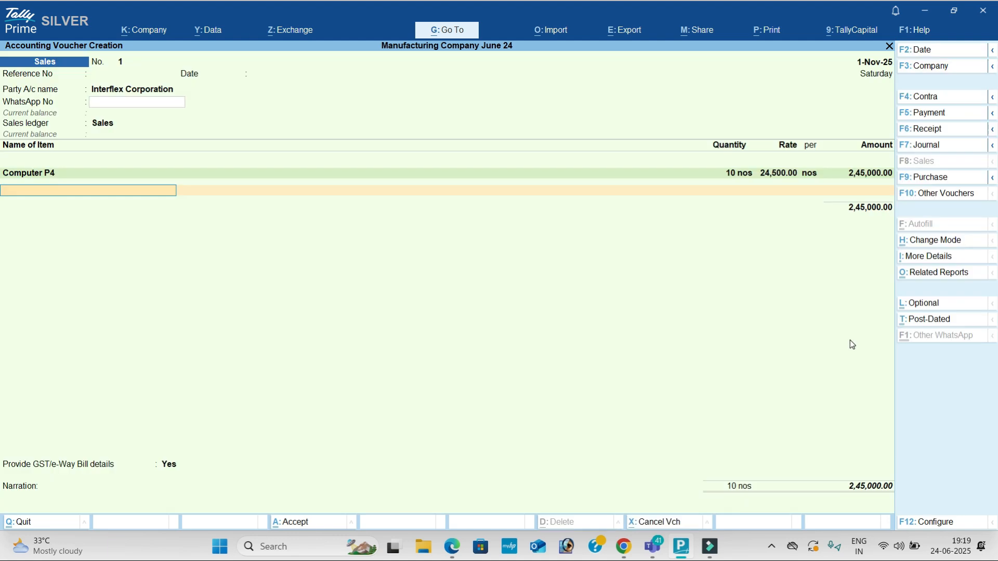
Step: Add CGST and SGST to the sales voucher and set Provide GST/e-Way Bill details to No
{"action": "key", "text": "Return"}
{"action": "type", "text": "cg"}
{"action": "key", "text": "Return"}
{"action": "key", "text": "Return"}
{"action": "type", "text": "sg"}
{"action": "key", "text": "Return"}
{"action": "key", "text": "Return"}
{"action": "key", "text": "Return"}
{"action": "key", "text": "n"}
{"action": "key", "text": "Return"}
Step: Check the sale's value against transaction 15 in the PDF and save the sales voucher
{"action": "key", "text": "alt+Tab"}
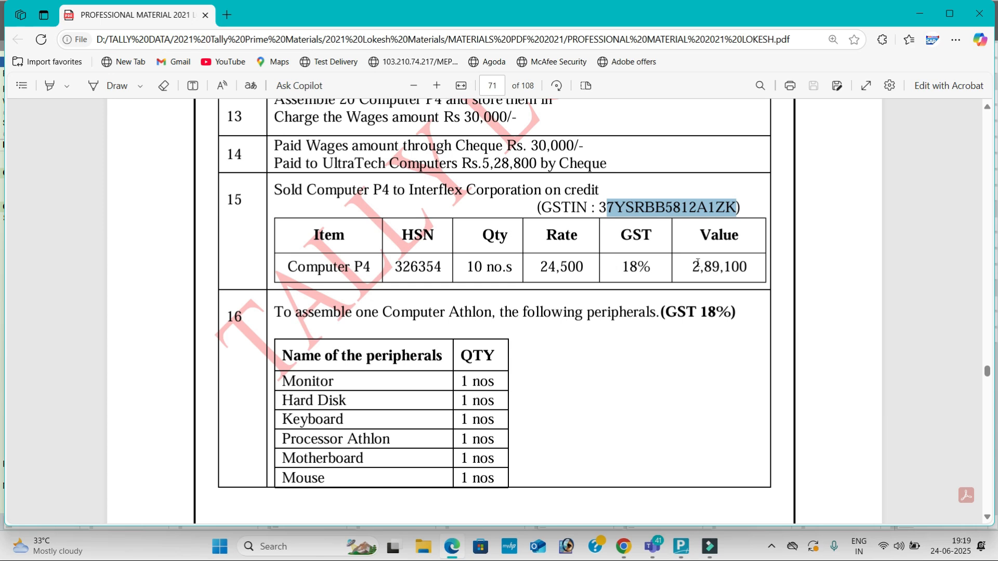
{"action": "key", "text": "alt+Tab"}
{"action": "key", "text": "Return"}
{"action": "key", "text": "Return"}
{"action": "key", "text": "Return"}
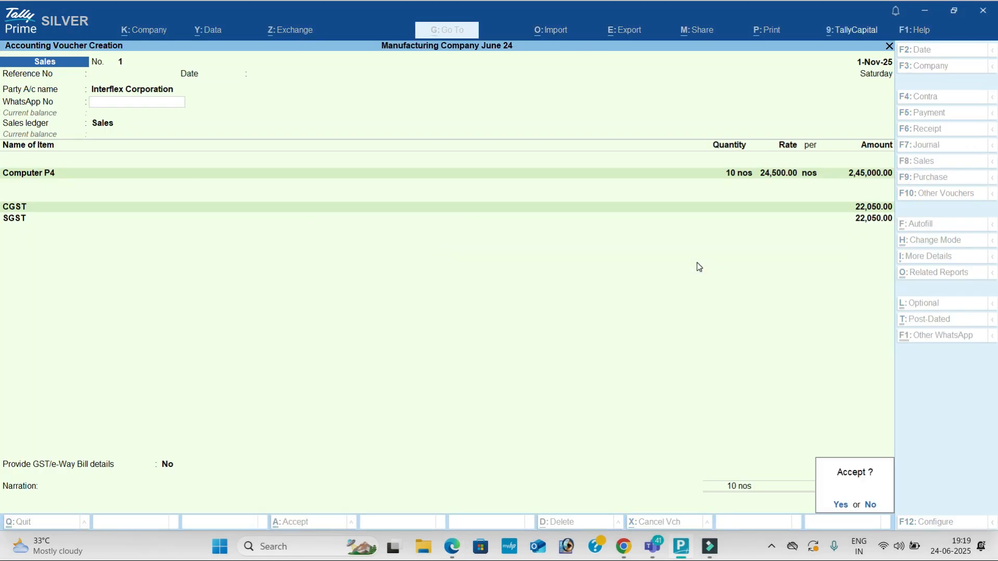
{"action": "key", "text": "n"}
Step: Leave voucher entry and open the Profit & Loss A/c in detailed format
{"action": "key", "text": "Escape"}
{"action": "key", "text": "Down"}
{"action": "key", "text": "Down"}
{"action": "key", "text": "Down"}
{"action": "key", "text": "Down"}
{"action": "key", "text": "Down"}
{"action": "key", "text": "Return"}
{"action": "key", "text": "alt+F5"}
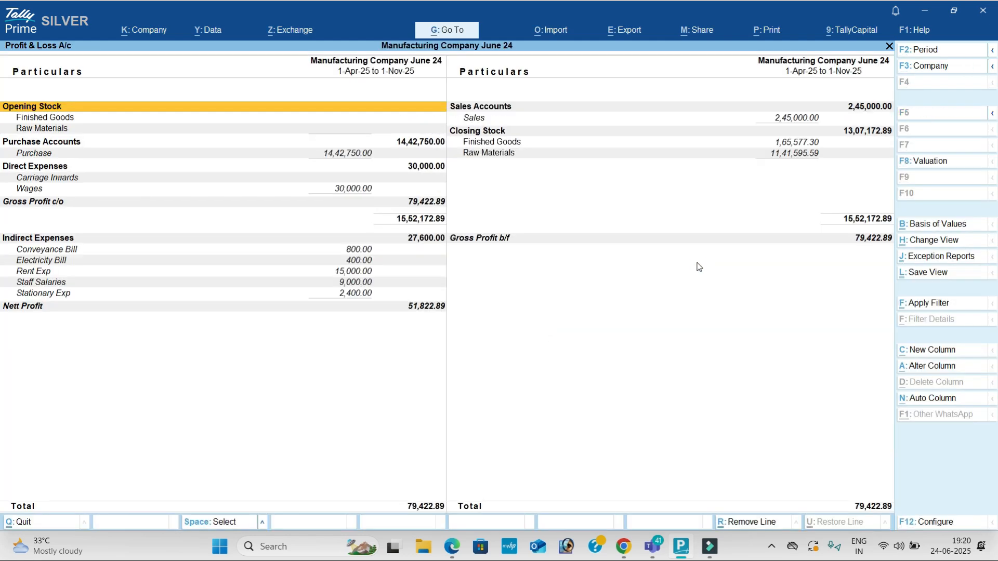
Step: Review the Profit & Loss A/c lines down to the Nett Profit
{"action": "key", "text": "Down"}
{"action": "key", "text": "Down"}
{"action": "key", "text": "Down"}
{"action": "key", "text": "Down"}
{"action": "key", "text": "Down"}
{"action": "key", "text": "Down"}
{"action": "key", "text": "Down"}
{"action": "key", "text": "Down"}
{"action": "key", "text": "Down"}
{"action": "key", "text": "Down"}
{"action": "key", "text": "Down"}
{"action": "key", "text": "Down"}
{"action": "key", "text": "Down"}
{"action": "key", "text": "Down"}
{"action": "key", "text": "Down"}
Step: Compare the Nett Profit with the Profit & Loss statement on page 78 of the PDF
{"action": "key", "text": "alt+Tab"}
{"action": "scroll", "coordinate": [515, 322], "scroll_direction": "down", "scroll_amount": 20}
{"action": "scroll", "coordinate": [508, 316], "scroll_direction": "down", "scroll_amount": 20}
{"action": "scroll", "coordinate": [482, 303], "scroll_direction": "down", "scroll_amount": 20}
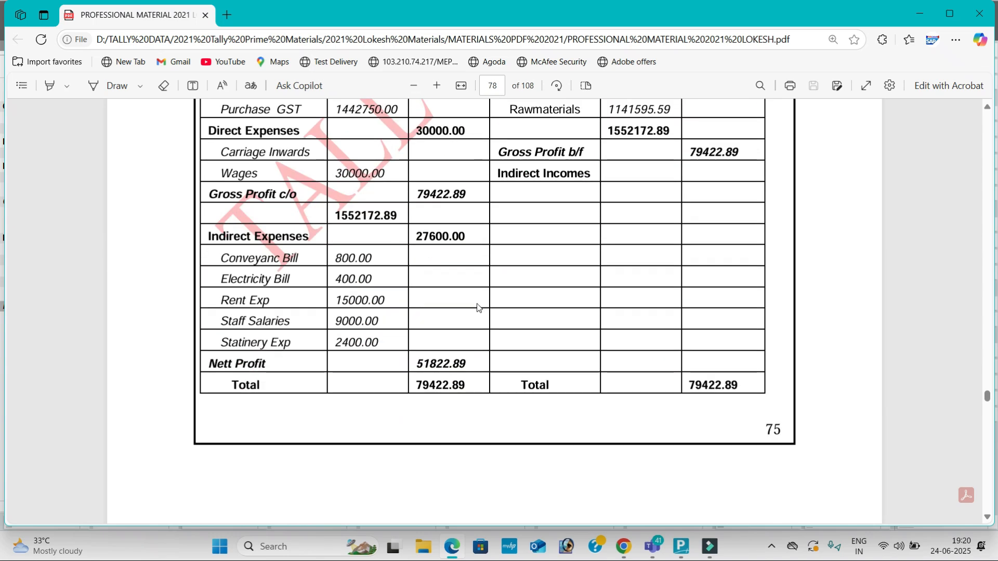
{"action": "left_click_drag", "start_coordinate": [414, 360], "coordinate": [464, 366]}
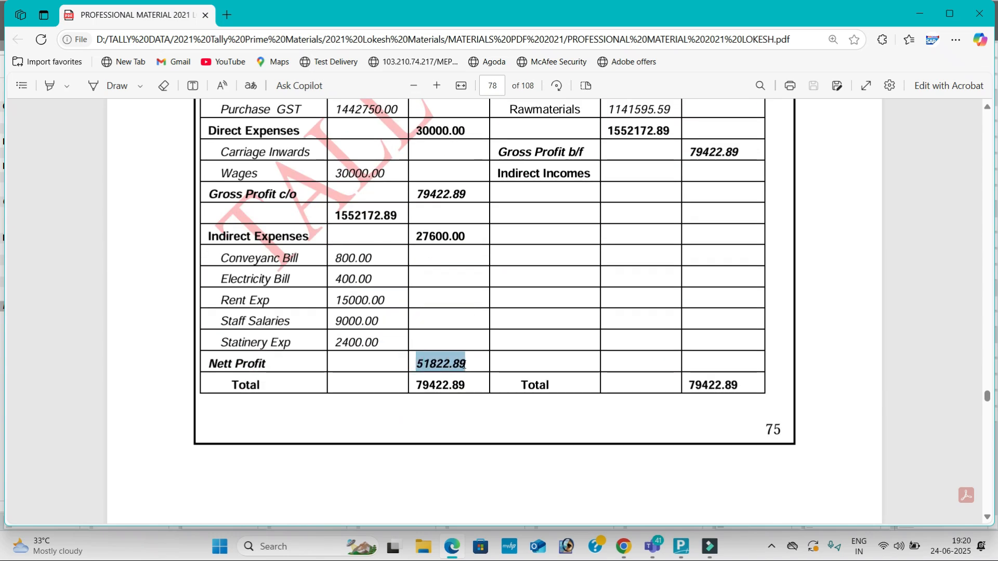
Step: Find the transactions for December 2023 on page 72 of the PDF
{"action": "scroll", "coordinate": [387, 284], "scroll_direction": "up", "scroll_amount": 10}
{"action": "scroll", "coordinate": [392, 289], "scroll_direction": "up", "scroll_amount": 15}
{"action": "scroll", "coordinate": [387, 279], "scroll_direction": "up", "scroll_amount": 15}
{"action": "scroll", "coordinate": [387, 279], "scroll_direction": "up", "scroll_amount": 15}
{"action": "scroll", "coordinate": [387, 278], "scroll_direction": "down", "scroll_amount": 10}
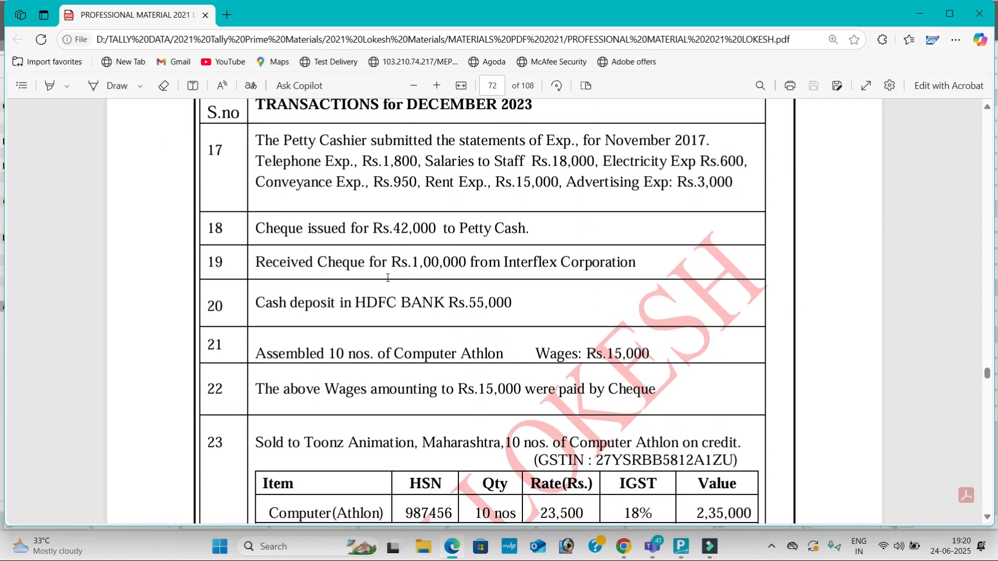
Step: Close the Profit & Loss A/c, reopen voucher entry in TallyPrime and set the voucher date to 1-12
{"action": "key", "text": "alt+Tab"}
{"action": "key", "text": "Escape"}
{"action": "key", "text": "Up"}
{"action": "key", "text": "Up"}
{"action": "key", "text": "Up"}
{"action": "key", "text": "Up"}
{"action": "key", "text": "Up"}
{"action": "key", "text": "Return"}
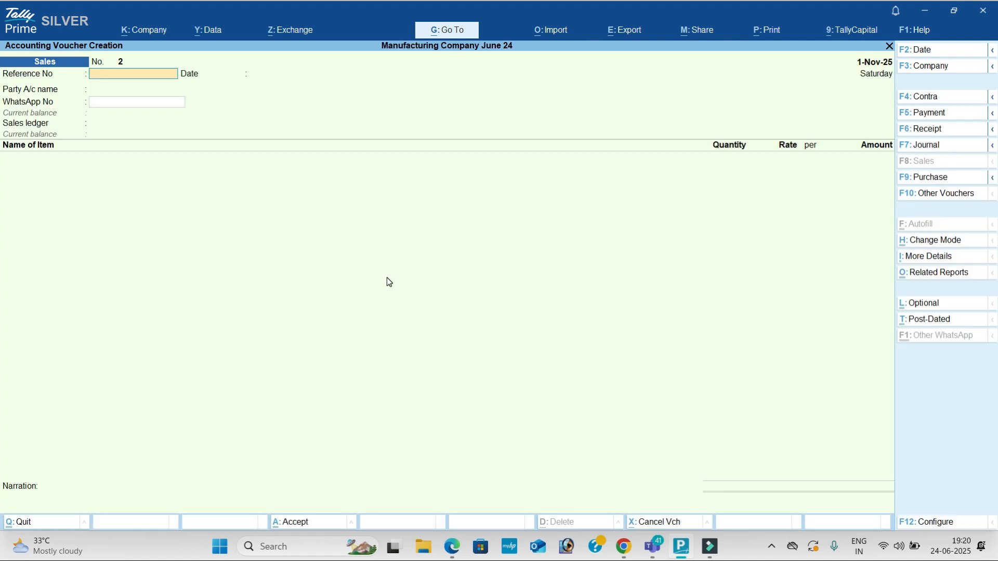
{"action": "left_click", "coordinate": [936, 52]}
{"action": "type", "text": "1-1"}
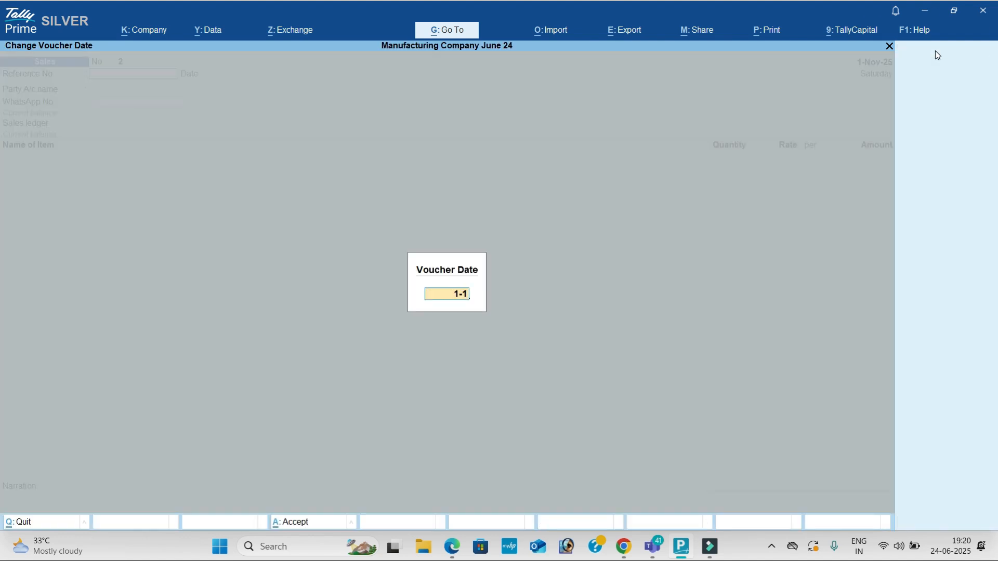
{"action": "type", "text": "2"}
{"action": "key", "text": "Return"}
Step: Read the December transactions in the PDF, from the petty cash expenses in transaction 17 onward
{"action": "key", "text": "alt+Tab"}
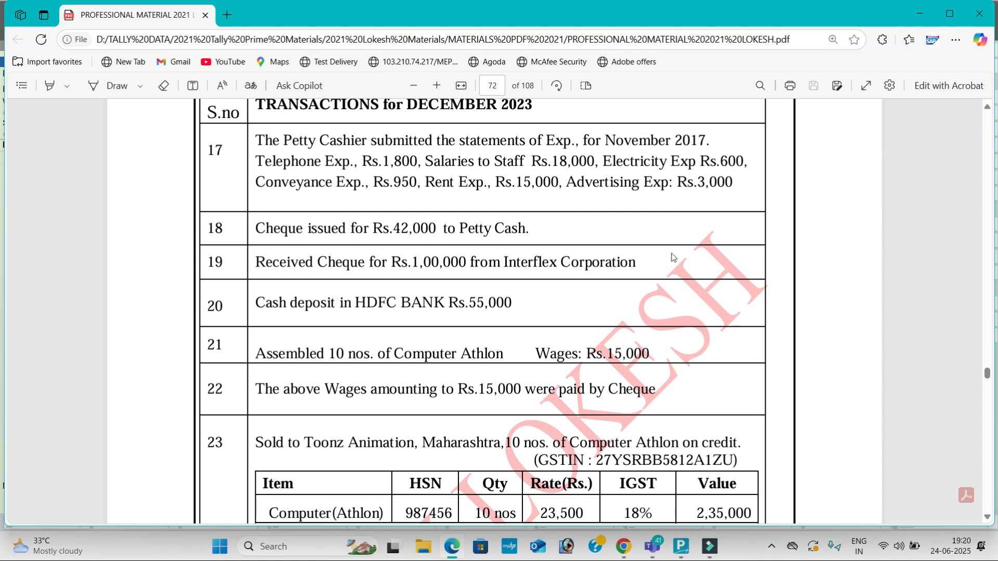
{"action": "scroll", "coordinate": [585, 241], "scroll_direction": "up", "scroll_amount": 1}
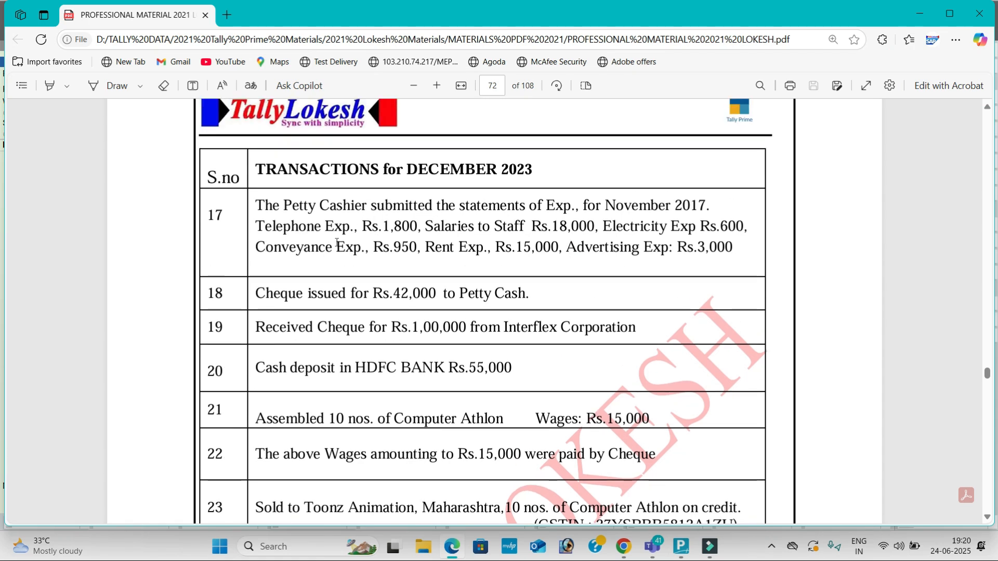
{"action": "scroll", "coordinate": [337, 243], "scroll_direction": "down", "scroll_amount": 1}
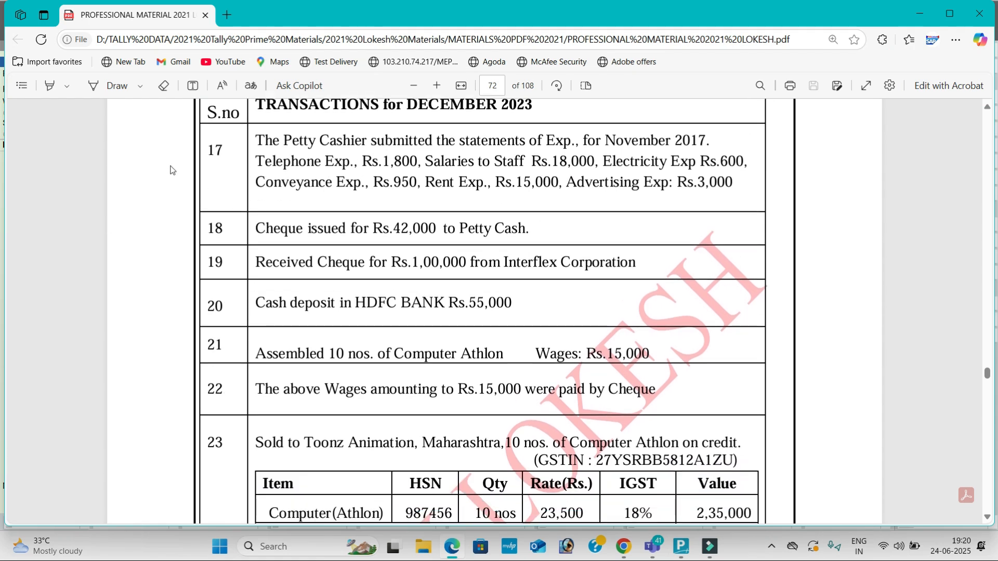
{"action": "scroll", "coordinate": [225, 316], "scroll_direction": "down", "scroll_amount": 1}
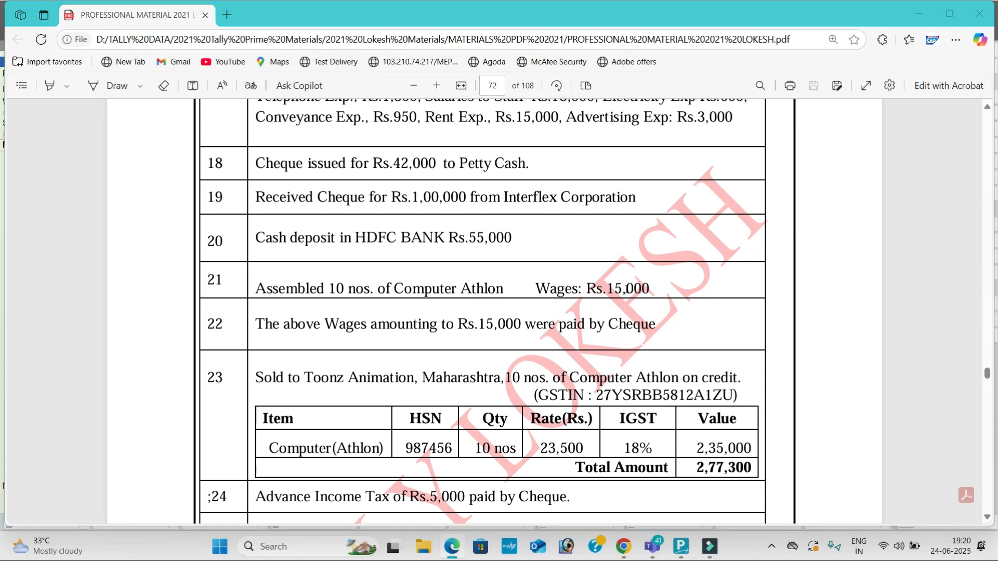
Step: Switch to TallyPrime and start a Manufacturing voucher for 10 nos of Computer Athlon using its Computer Athlon BOM
{"action": "key", "text": "alt+Tab"}
{"action": "left_click", "coordinate": [939, 194]}
{"action": "key", "text": "Down"}
{"action": "key", "text": "Return"}
{"action": "type", "text": "co"}
{"action": "key", "text": "Return"}
{"action": "key", "text": "alt+Tab"}
{"action": "key", "text": "alt+Tab"}
{"action": "type", "text": "10"}
{"action": "key", "text": "Return"}
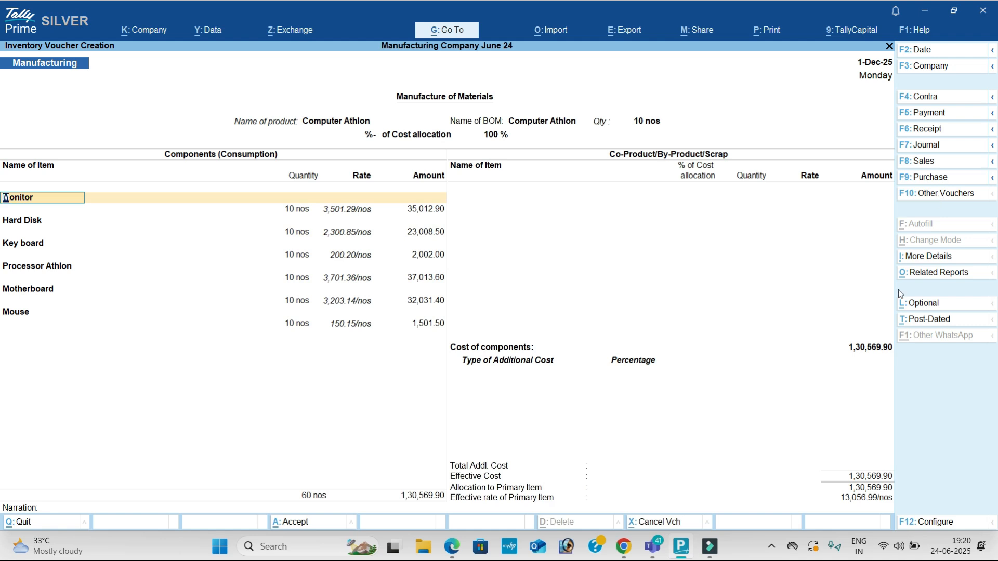
Step: Add Wages of 15,000 as the additional cost of the Computer Athlon assembly and save the Manufacturing voucher
{"action": "left_click", "coordinate": [479, 383]}
{"action": "type", "text": "w"}
{"action": "key", "text": "Return"}
{"action": "key", "text": "alt+Tab"}
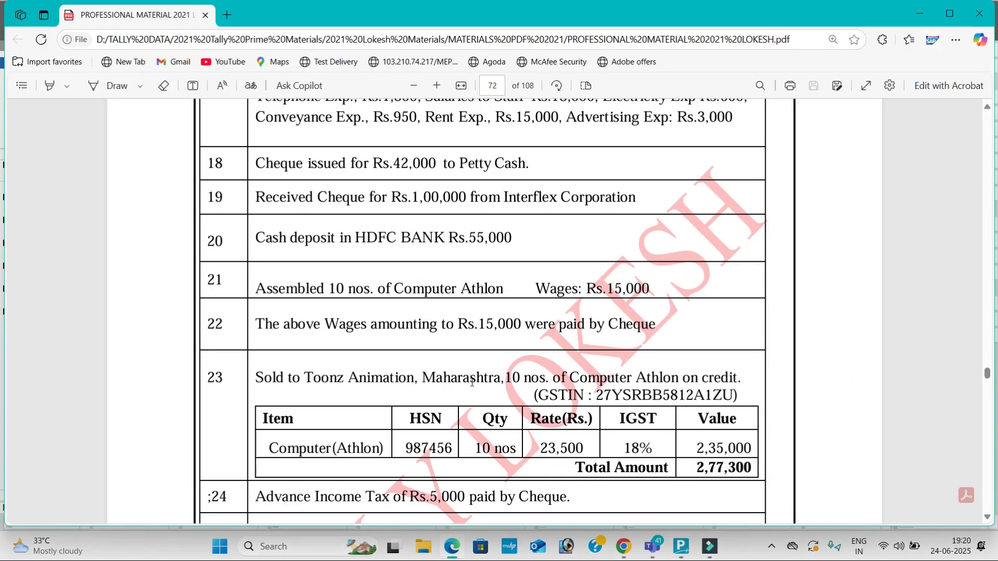
{"action": "key", "text": "alt+Tab"}
{"action": "type", "text": "15000"}
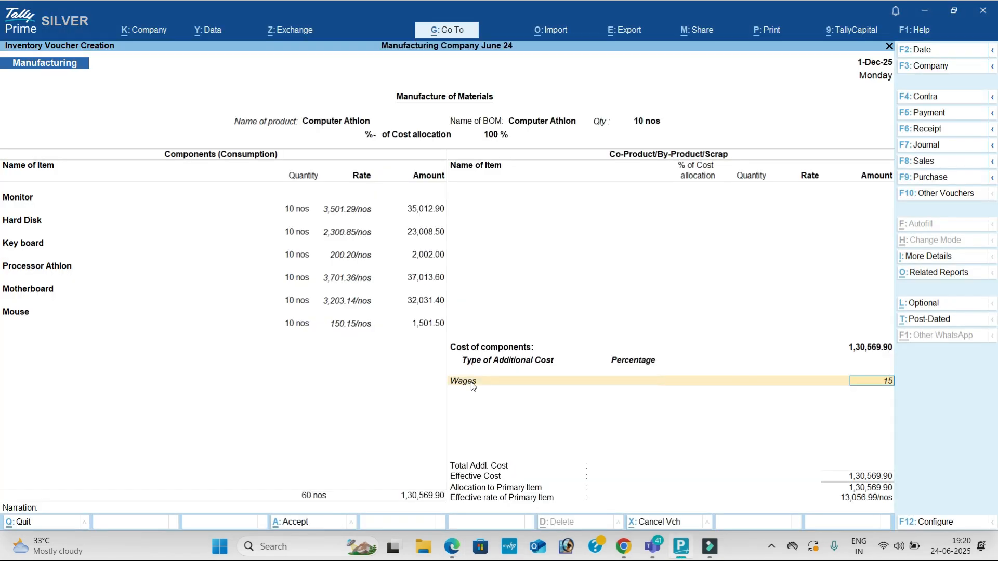
{"action": "key", "text": "Return"}
{"action": "key", "text": "Return"}
{"action": "key", "text": "Return"}
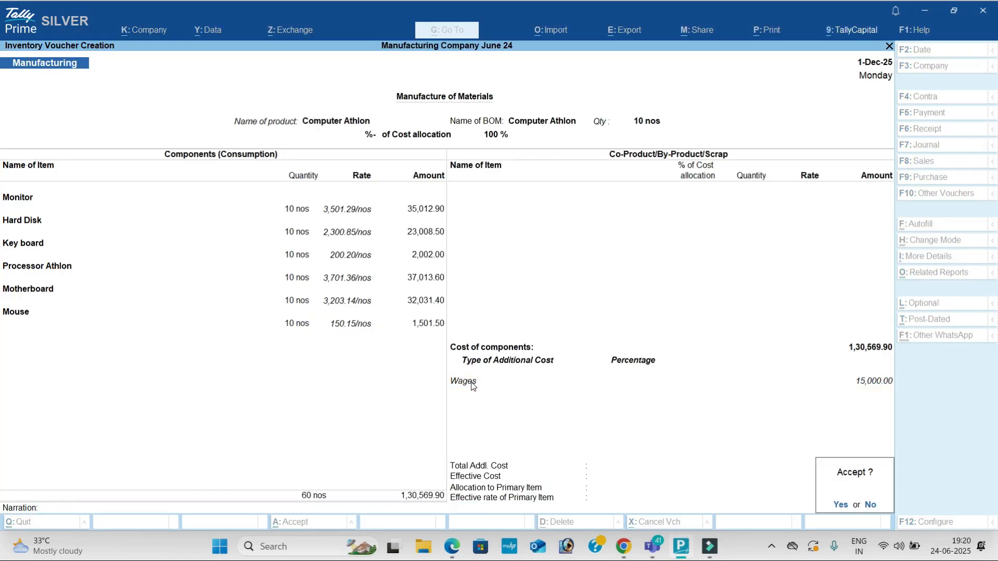
{"action": "key", "text": "Return"}
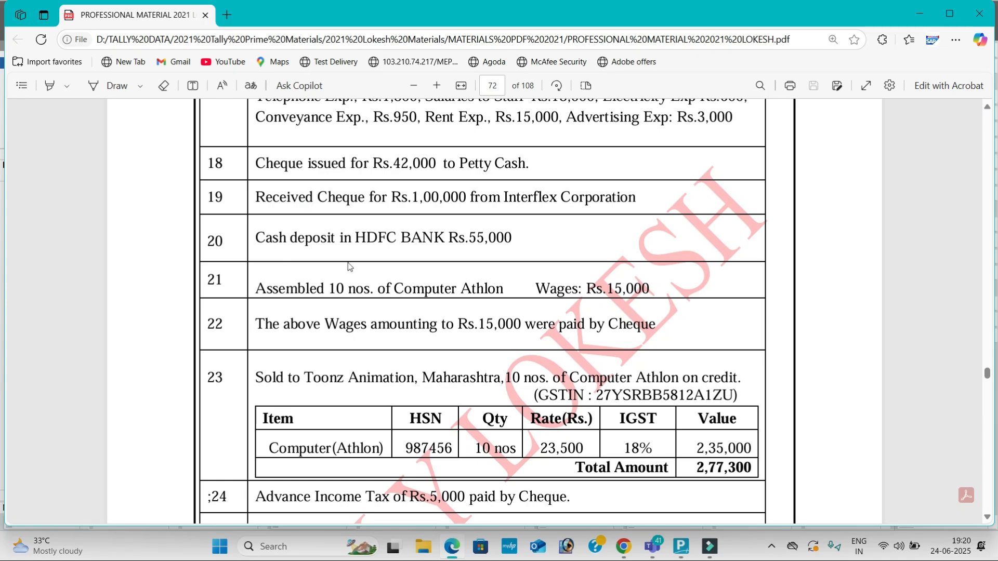
Step: Read the remaining December transactions in the PDF, including entries 23 to 29, and the January 2024 transactions on page 73
{"action": "scroll", "coordinate": [377, 266], "scroll_direction": "down", "scroll_amount": 3}
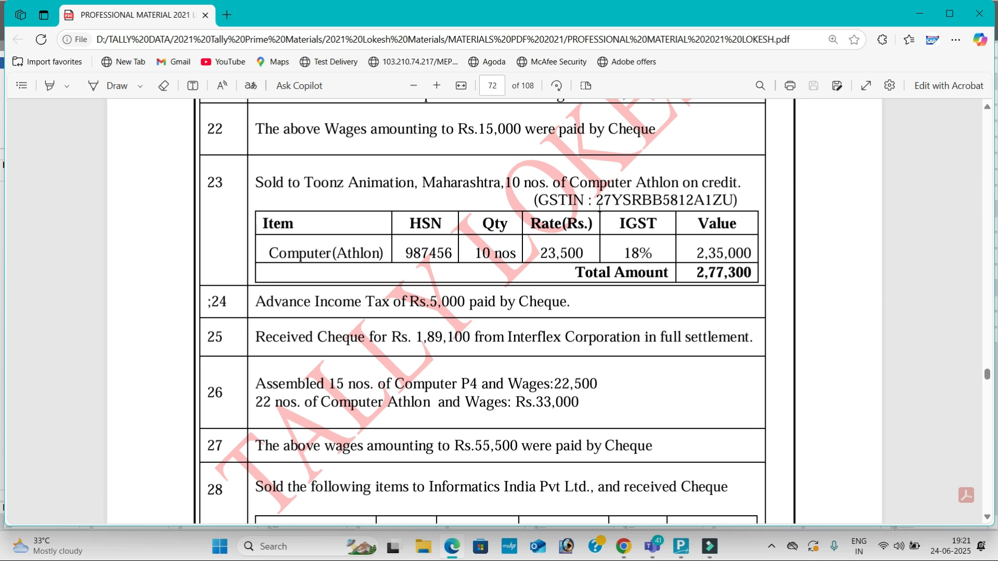
{"action": "left_click_drag", "start_coordinate": [595, 203], "coordinate": [737, 200]}
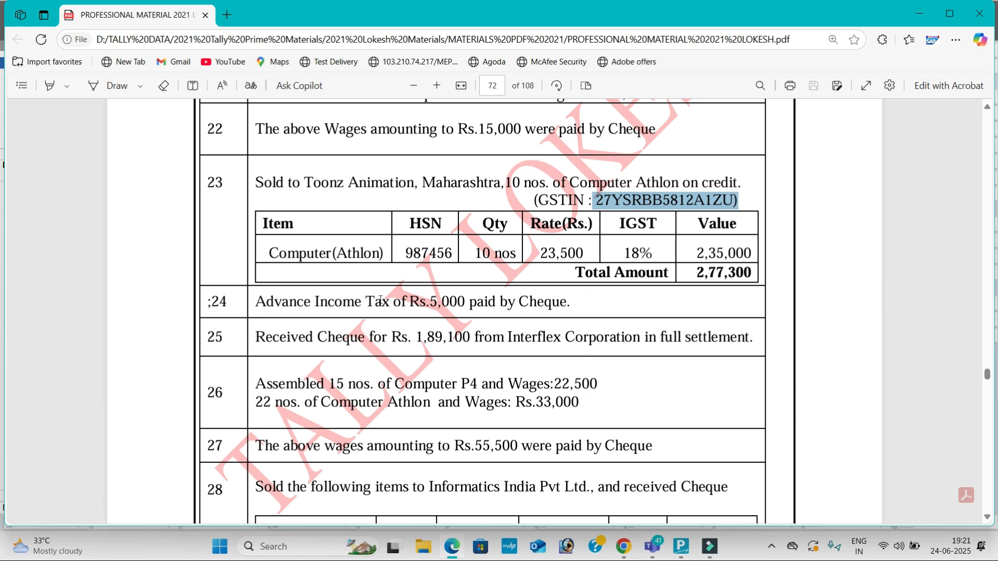
{"action": "scroll", "coordinate": [385, 301], "scroll_direction": "down", "scroll_amount": 3}
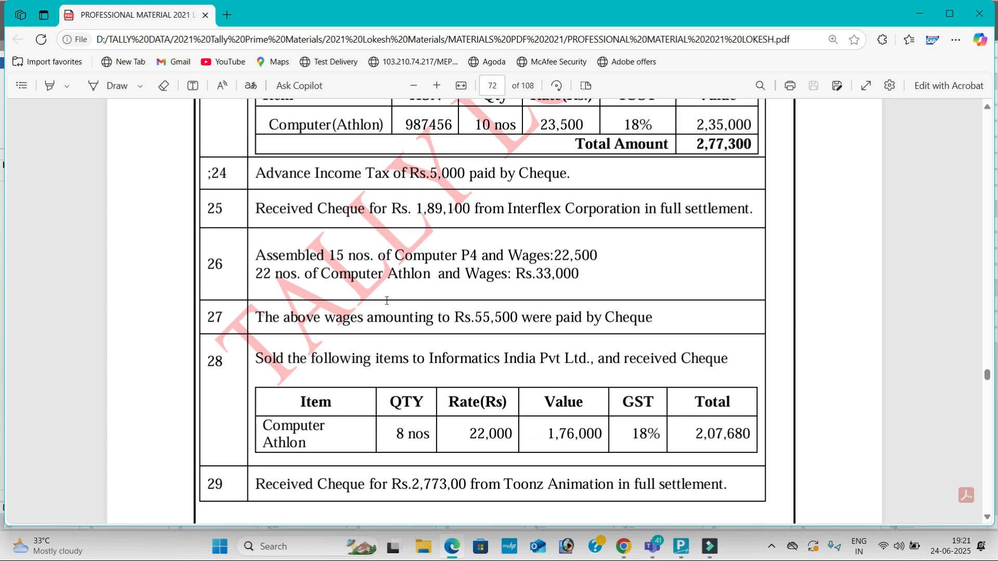
{"action": "left_click_drag", "start_coordinate": [258, 252], "coordinate": [601, 280]}
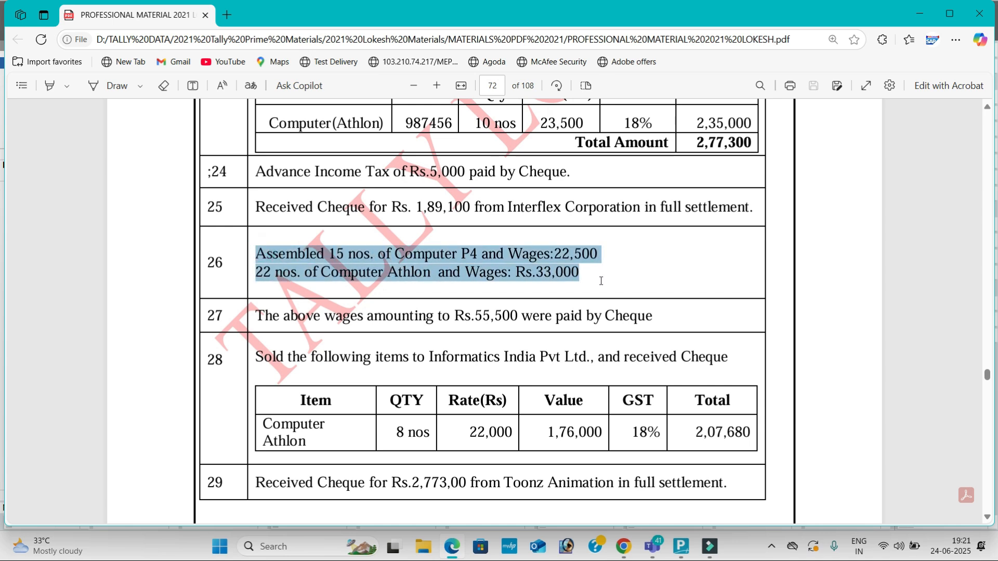
{"action": "left_click", "coordinate": [424, 267]}
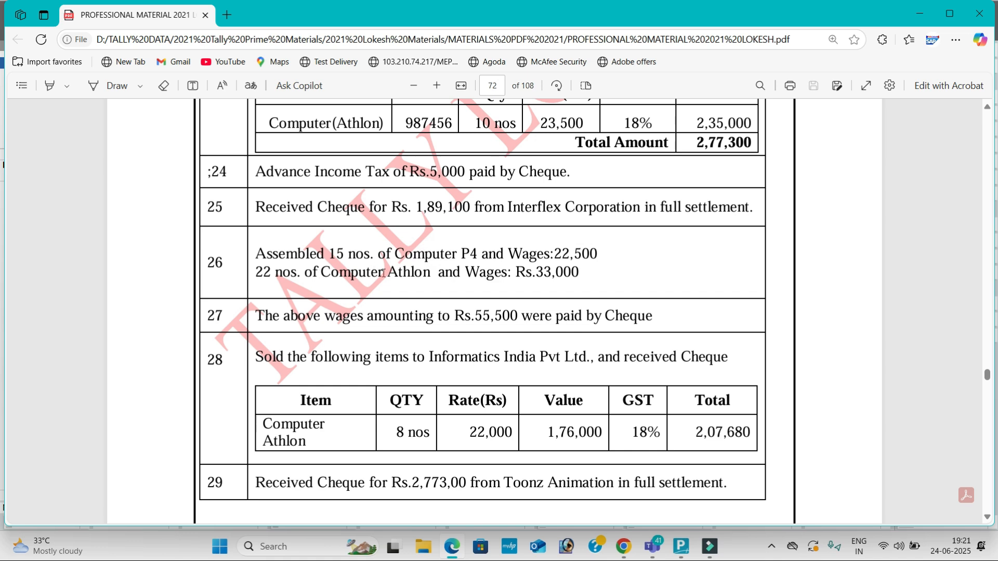
{"action": "scroll", "coordinate": [518, 278], "scroll_direction": "down", "scroll_amount": 3}
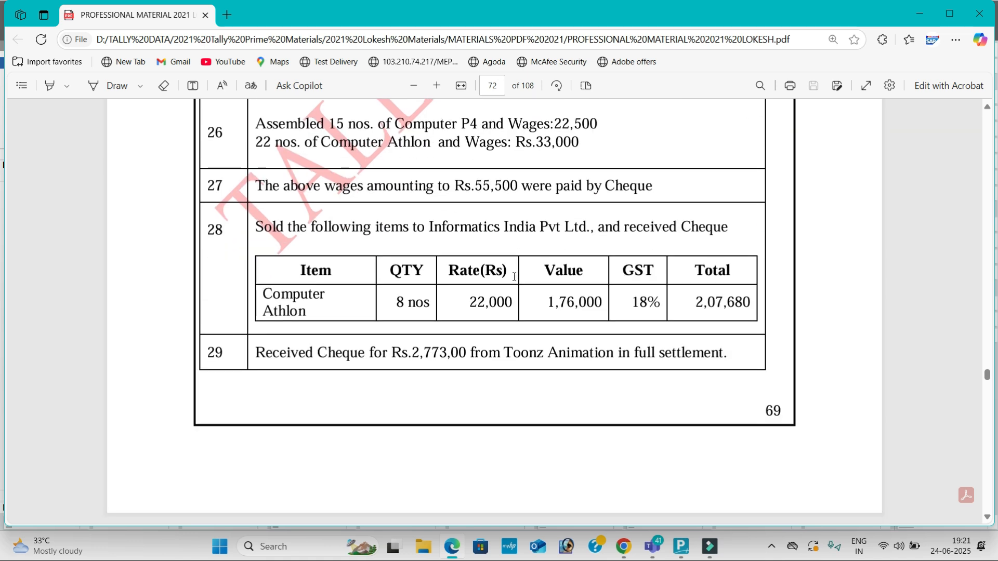
{"action": "scroll", "coordinate": [514, 276], "scroll_direction": "down", "scroll_amount": 8}
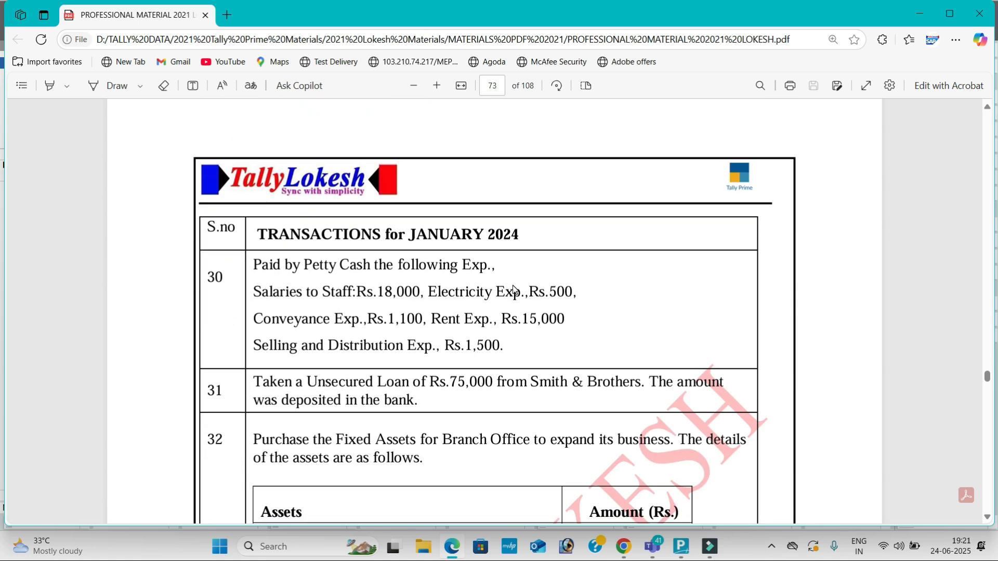
{"action": "scroll", "coordinate": [514, 289], "scroll_direction": "down", "scroll_amount": 3}
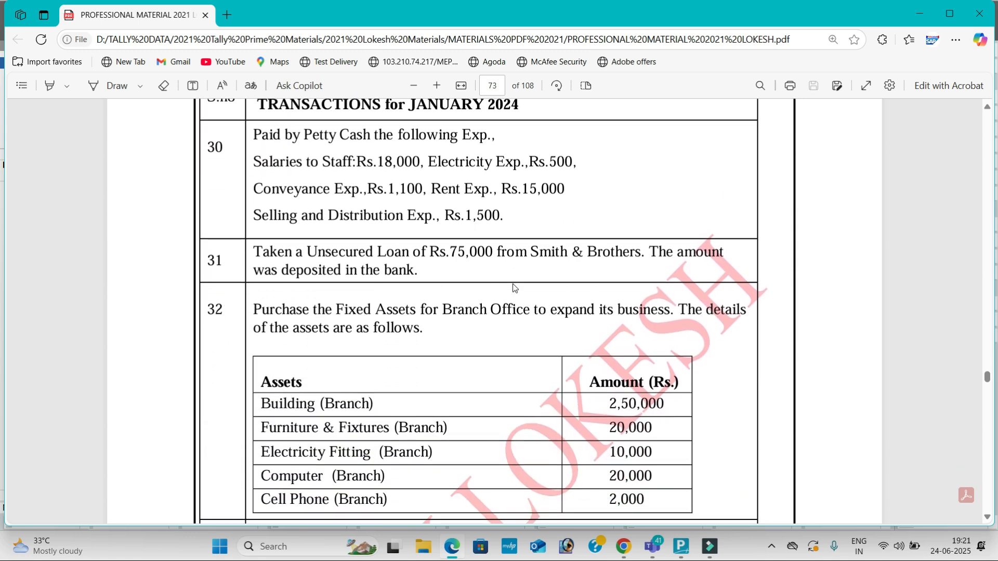
{"action": "scroll", "coordinate": [514, 288], "scroll_direction": "up", "scroll_amount": 1}
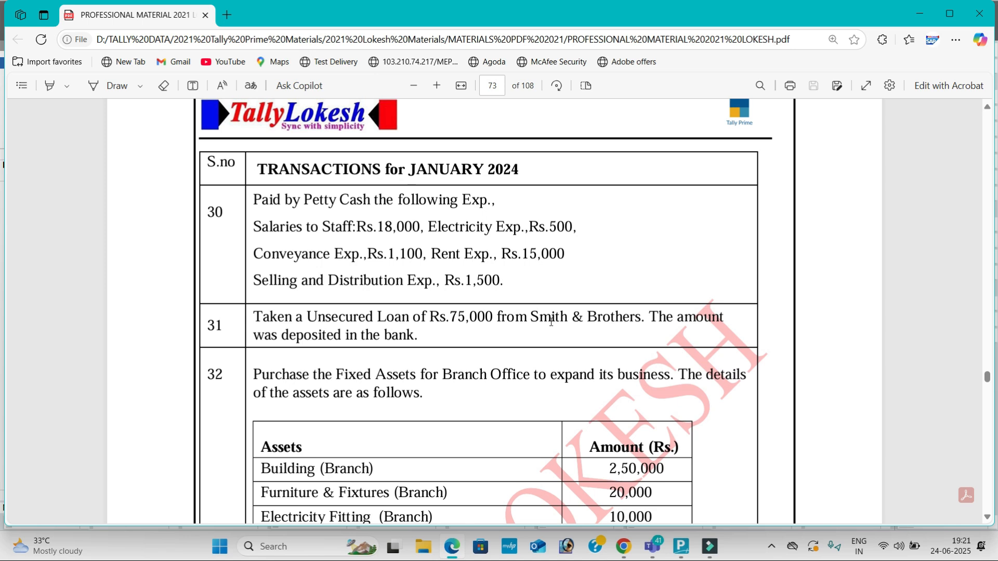
Step: Return to TallyPrime and start a Receipt voucher with the date set to 1-1
{"action": "key", "text": "alt+Tab"}
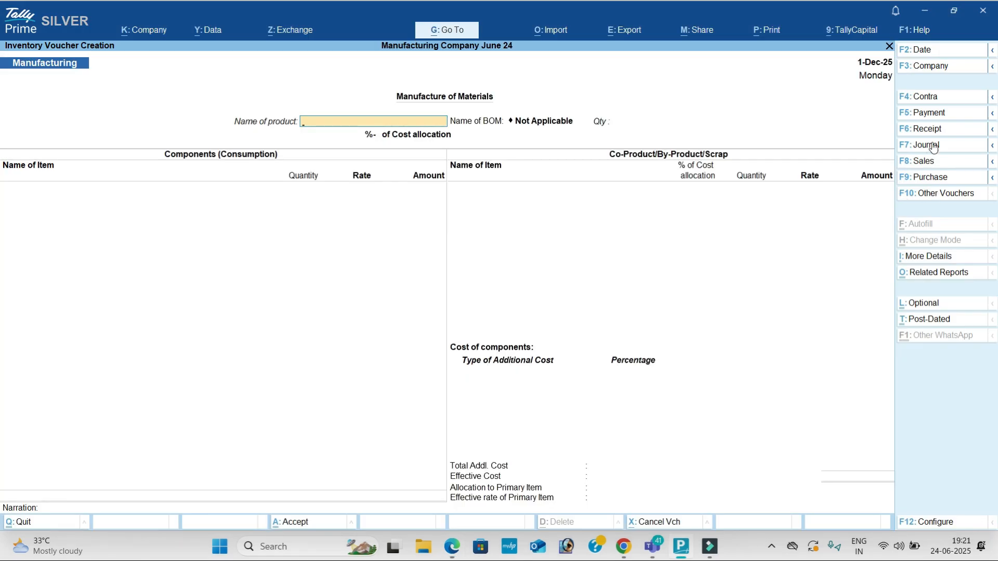
{"action": "left_click", "coordinate": [935, 134]}
{"action": "left_click", "coordinate": [926, 54]}
{"action": "type", "text": "1-1"}
{"action": "key", "text": "Return"}
Step: Create the lender ledger Smith & Brothers under the Loans (Liability) group from within the Receipt voucher
{"action": "key", "text": "alt+c"}
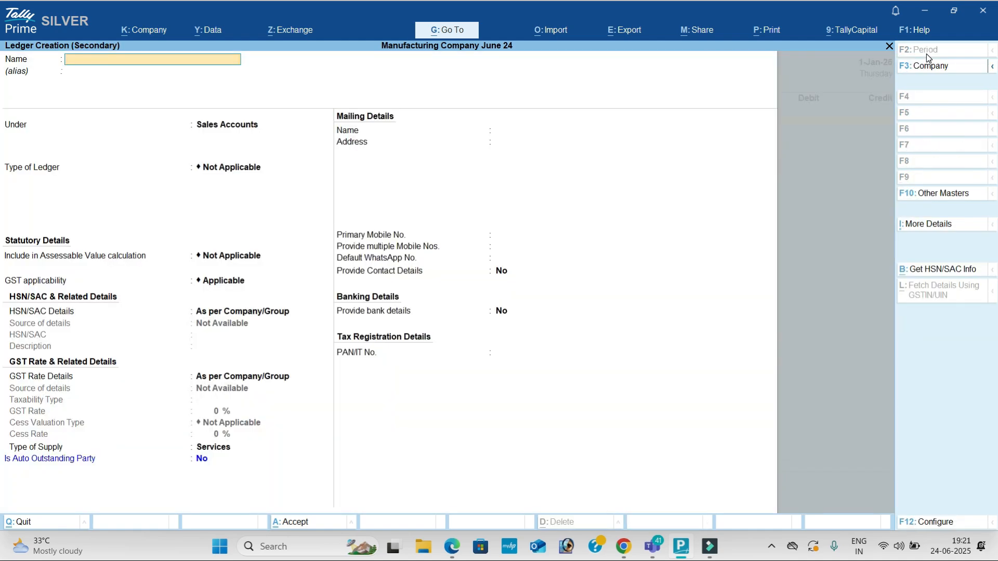
{"action": "type", "text": "Smo"}
{"action": "type", "text": "th"}
{"action": "type", "text": " &"}
{"action": "type", "text": " Brothe"}
{"action": "key", "text": "Return"}
{"action": "key", "text": "Return"}
{"action": "type", "text": "lo"}
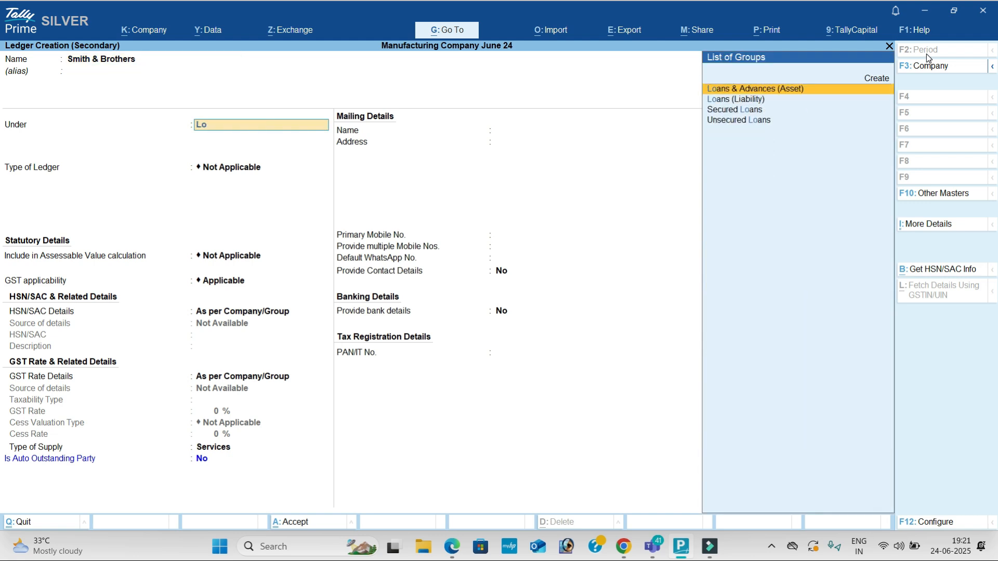
{"action": "key", "text": "Down"}
{"action": "key", "text": "Return"}
{"action": "key", "text": "ctrl+a"}
Step: Credit Smith & Brothers with 75,000, debit the HDFC bank ledger and save the Receipt voucher
{"action": "key", "text": "alt+Tab"}
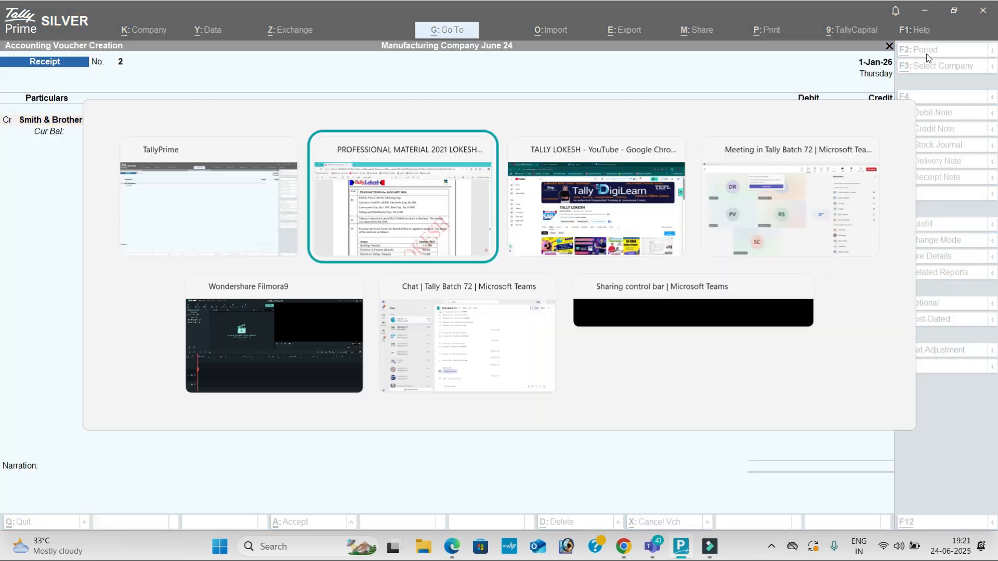
{"action": "key", "text": "alt+Tab"}
{"action": "type", "text": "75000"}
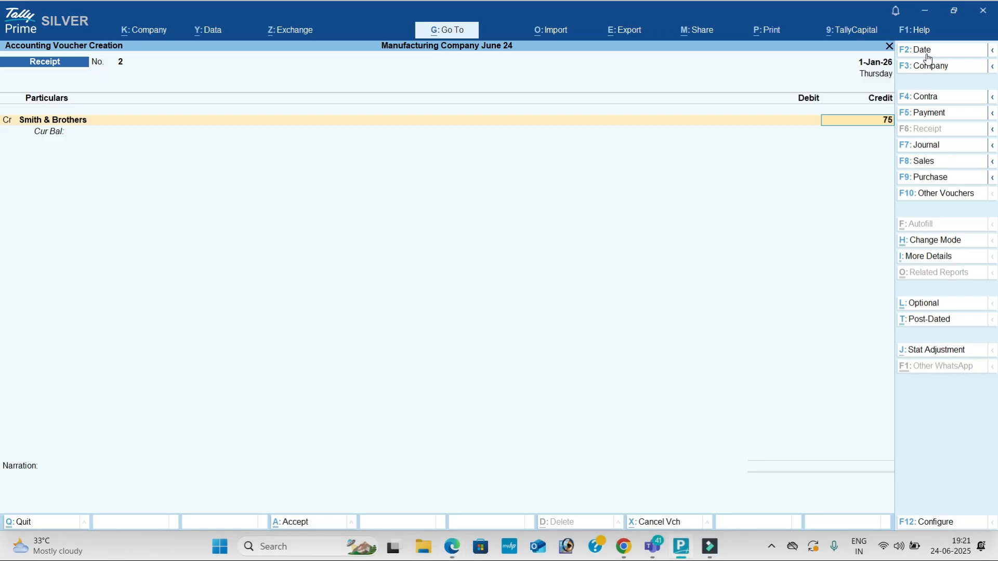
{"action": "key", "text": "Return"}
{"action": "key", "text": "alt+Tab"}
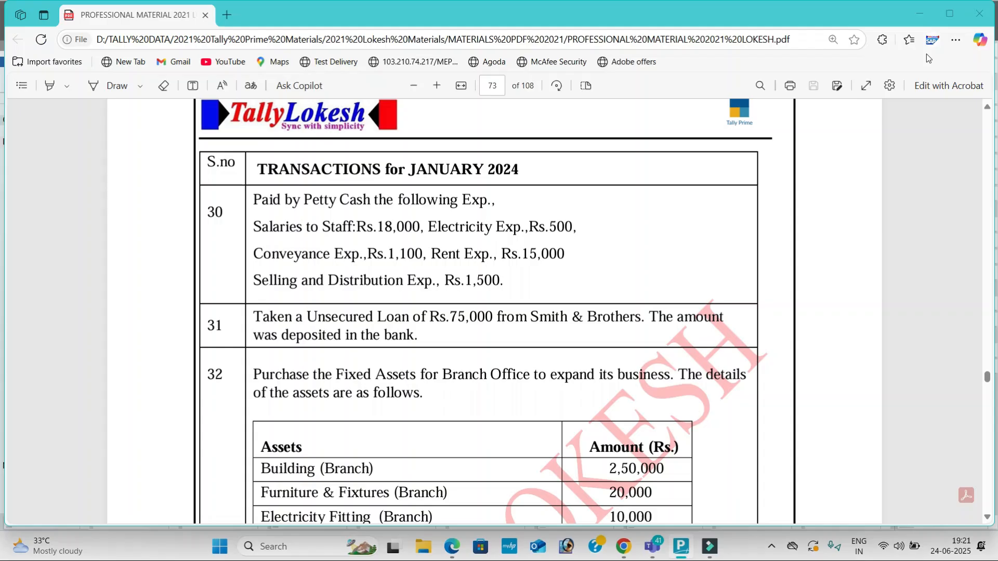
{"action": "key", "text": "alt+Tab"}
{"action": "type", "text": "h"}
{"action": "key", "text": "Return"}
{"action": "key", "text": "ctrl+a"}
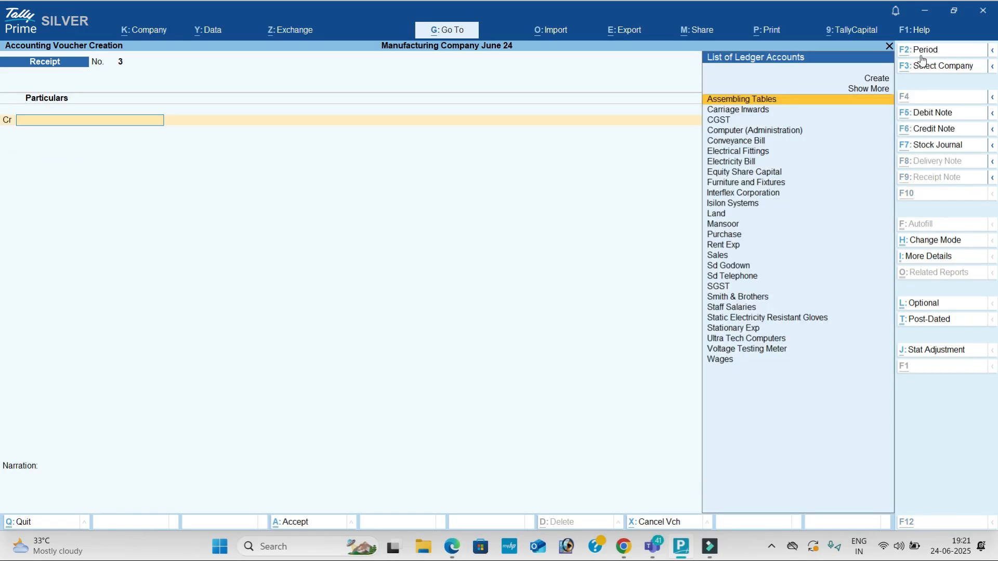
Step: Check the fixed asset purchase in transaction 32 of the PDF and start a Journal voucher, leaving its reference details blank
{"action": "key", "text": "alt+Tab"}
{"action": "scroll", "coordinate": [526, 261], "scroll_direction": "down", "scroll_amount": 5}
{"action": "key", "text": "alt+Tab"}
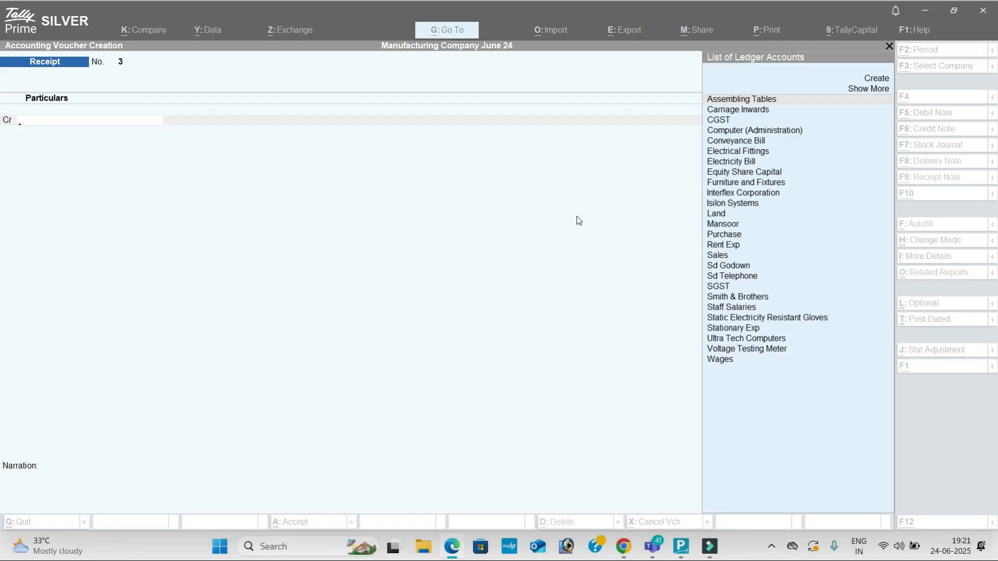
{"action": "left_click", "coordinate": [935, 145]}
{"action": "key", "text": "alt+Tab"}
{"action": "key", "text": "alt+Tab"}
{"action": "key", "text": "alt+Tab"}
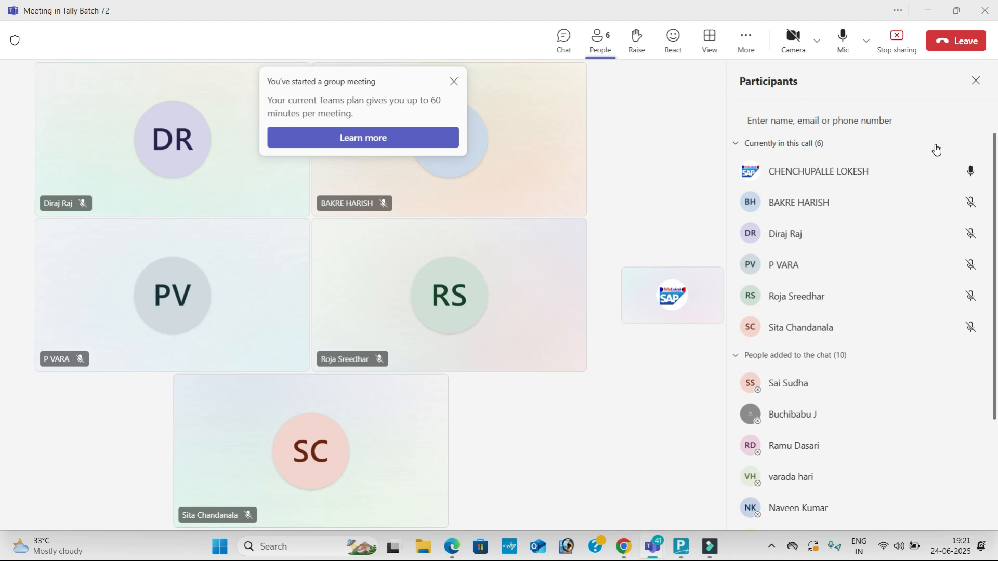
{"action": "key", "text": "alt+Tab"}
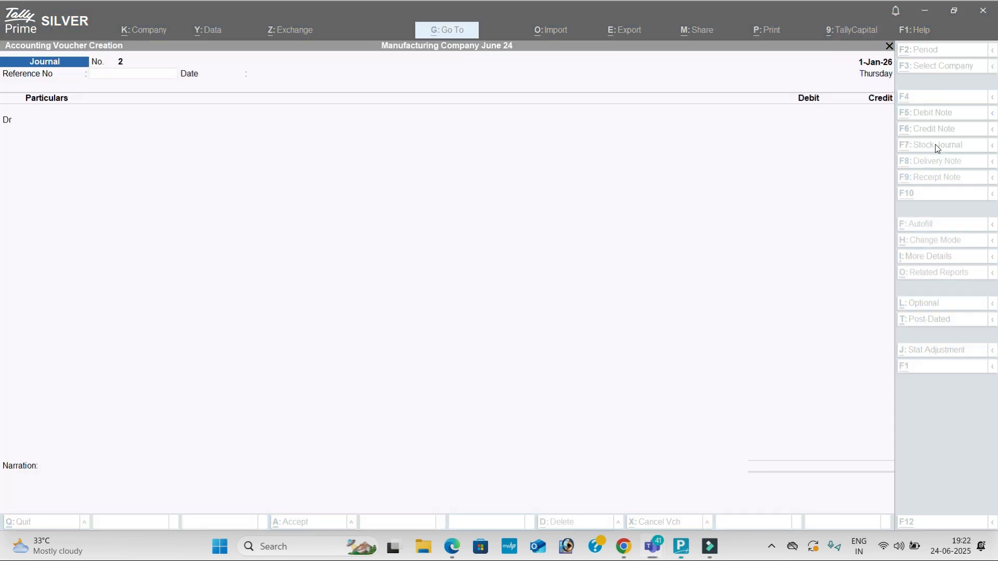
{"action": "key", "text": "Return"}
{"action": "key", "text": "Return"}
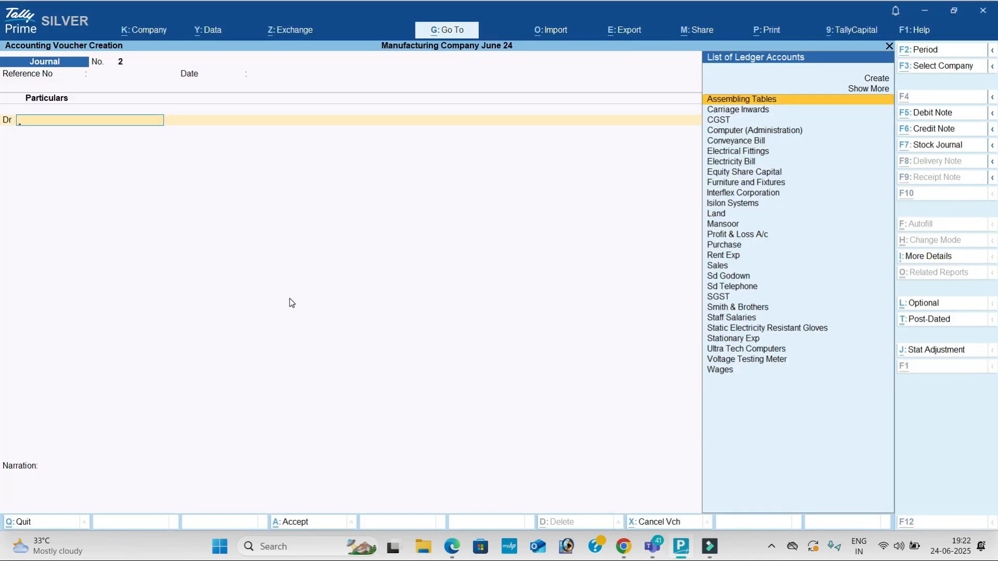
Step: Create the ledger Building Branch under Fixed Assets from within the Journal voucher
{"action": "key", "text": "alt+c"}
{"action": "key", "text": "alt+Tab"}
{"action": "key", "text": "alt+Tab"}
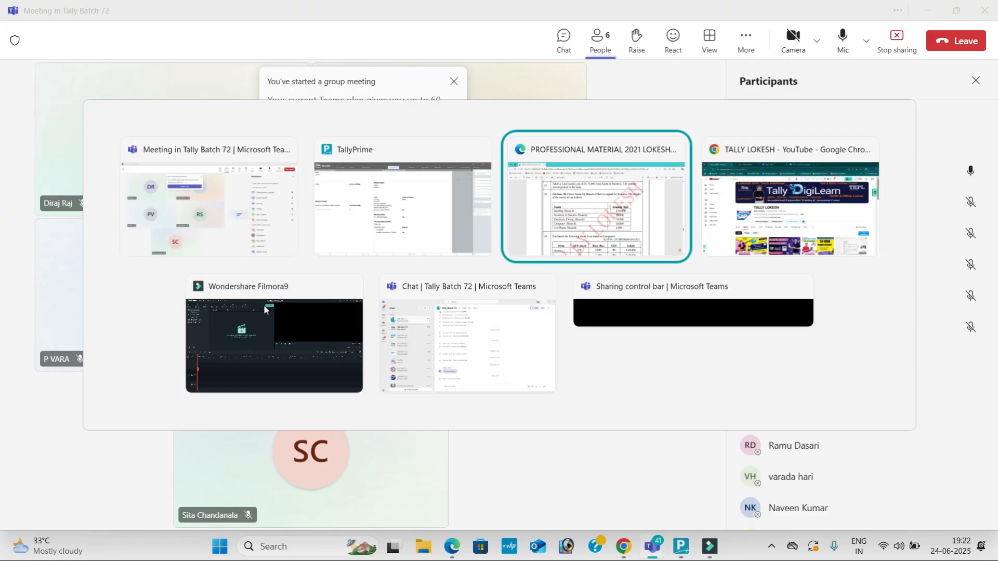
{"action": "left_click_drag", "start_coordinate": [257, 269], "coordinate": [370, 274]}
{"action": "left_click", "coordinate": [363, 270]}
{"action": "key", "text": "alt+Tab"}
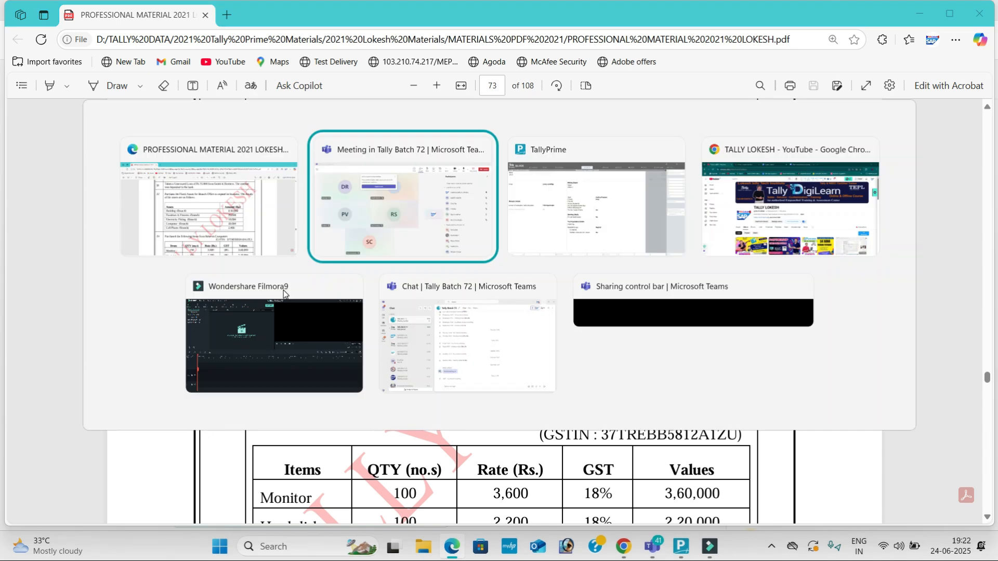
{"action": "key", "text": "alt+Tab"}
{"action": "type", "text": "Building"}
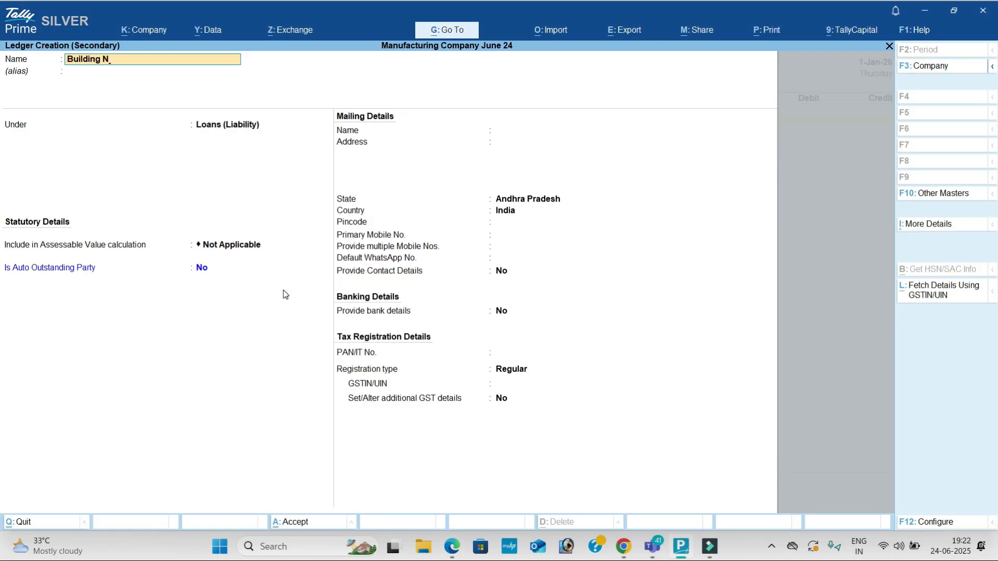
{"action": "type", "text": " Branch"}
{"action": "key", "text": "Return"}
{"action": "key", "text": "Return"}
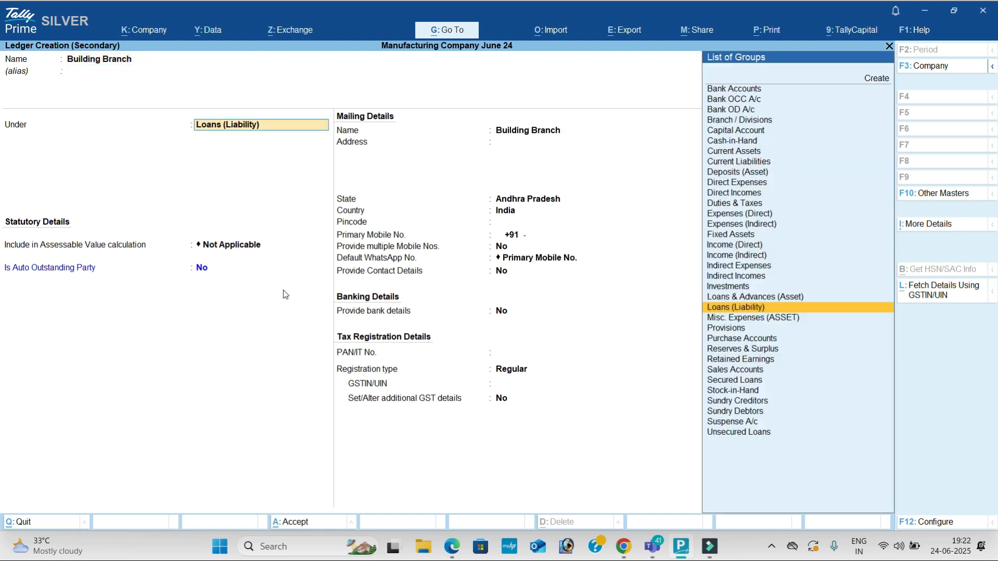
{"action": "type", "text": "fi"}
{"action": "key", "text": "Return"}
{"action": "key", "text": "ctrl+a"}
Step: Debit Building Branch with 2,50,000 in the Journal voucher, as listed in the PDF, and continue with another debit line
{"action": "key", "text": "alt+Tab"}
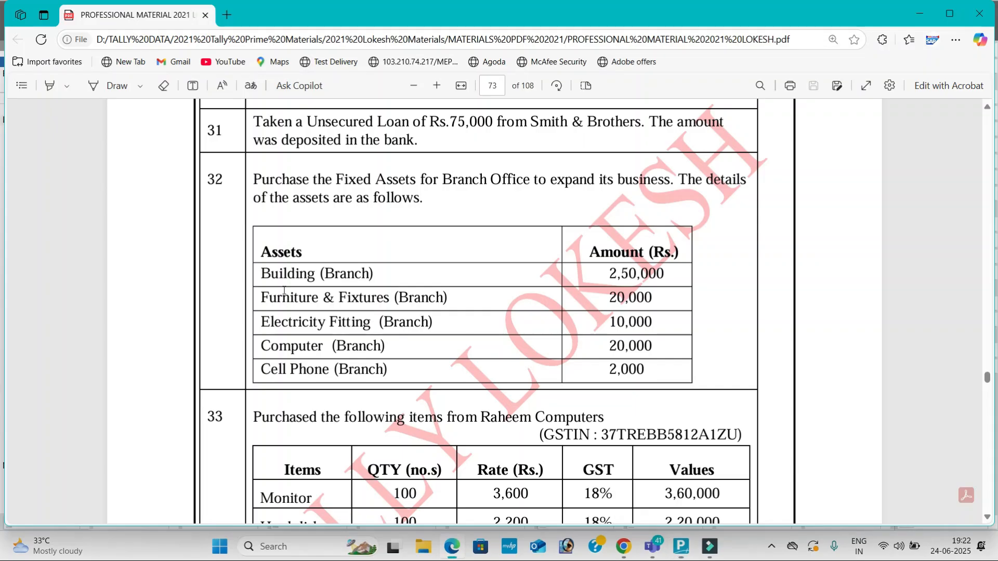
{"action": "key", "text": "alt+Tab"}
{"action": "type", "text": "250000"}
{"action": "key", "text": "Return"}
{"action": "key", "text": "Return"}
{"action": "key", "text": "Return"}
{"action": "key", "text": "Return"}
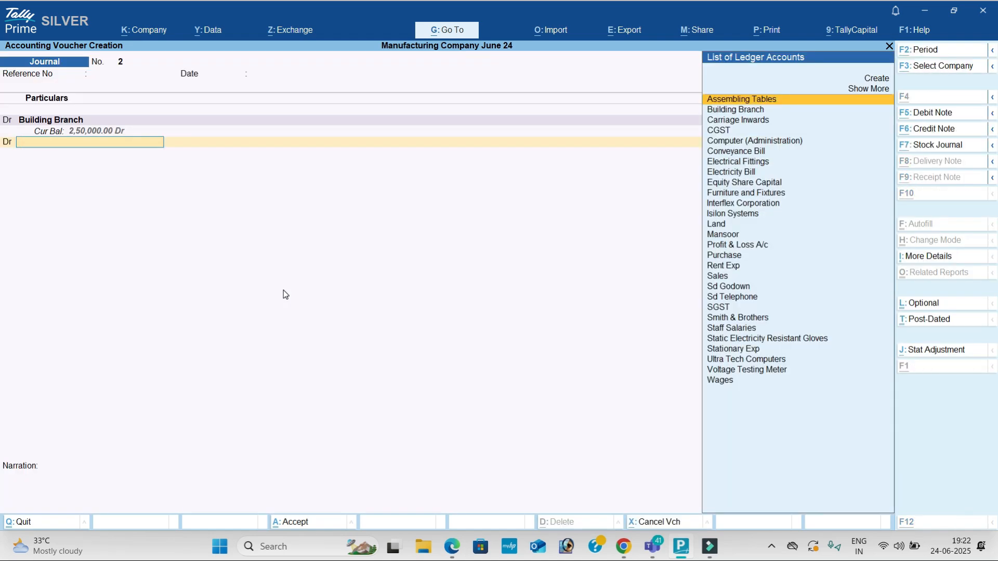
Step: Create the ledger Furniture & Fixtures Branch under Fixed Assets for the second debit line
{"action": "key", "text": "alt+c"}
{"action": "key", "text": "alt+Tab"}
{"action": "key", "text": "alt+Tab"}
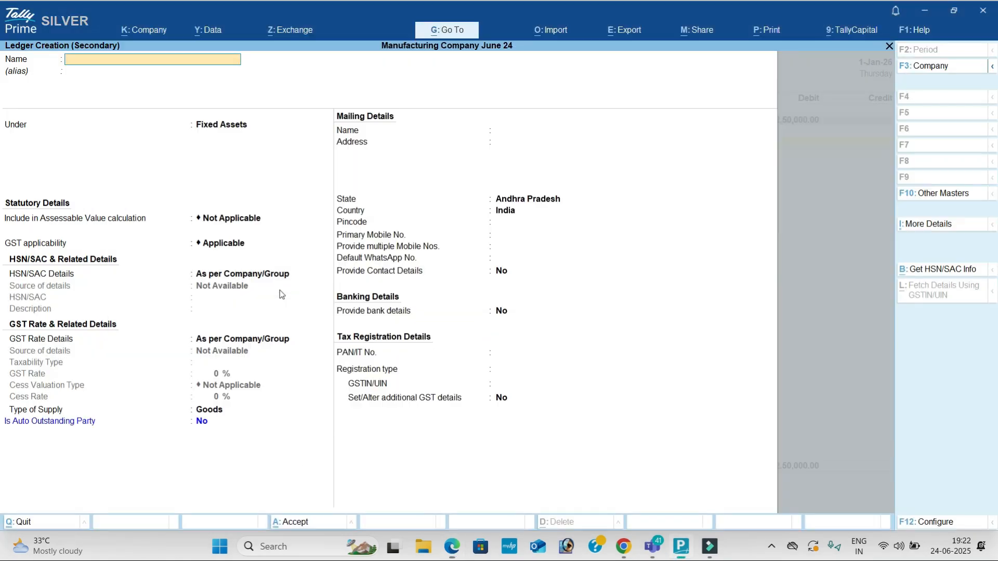
{"action": "type", "text": "Furniture & Fixtures bran"}
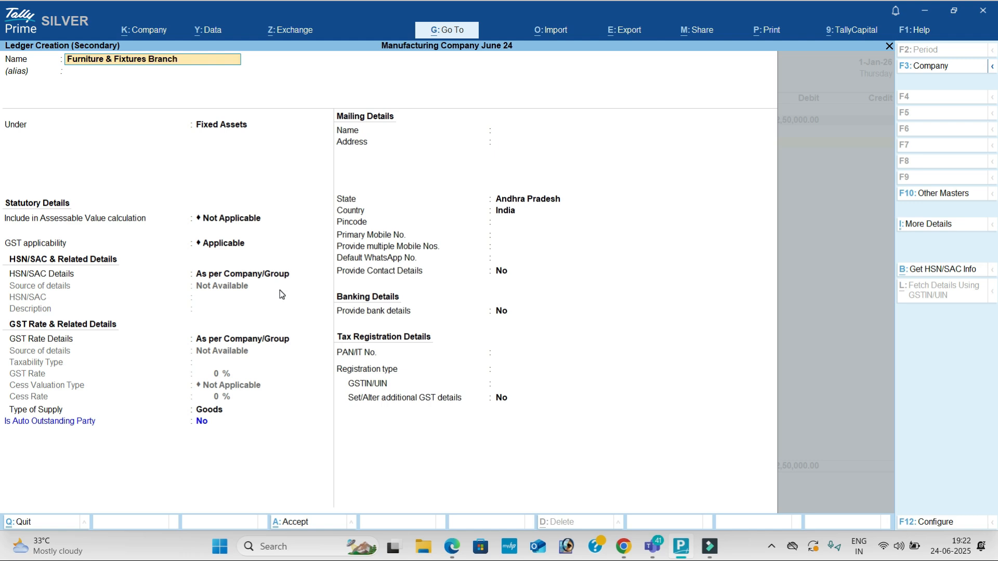
{"action": "key", "text": "Return"}
{"action": "key", "text": "ctrl+a"}
Step: Debit Furniture & Fixtures Branch with 20,000 in the Journal voucher, as listed in the PDF, and continue with another debit line
{"action": "key", "text": "alt+Tab"}
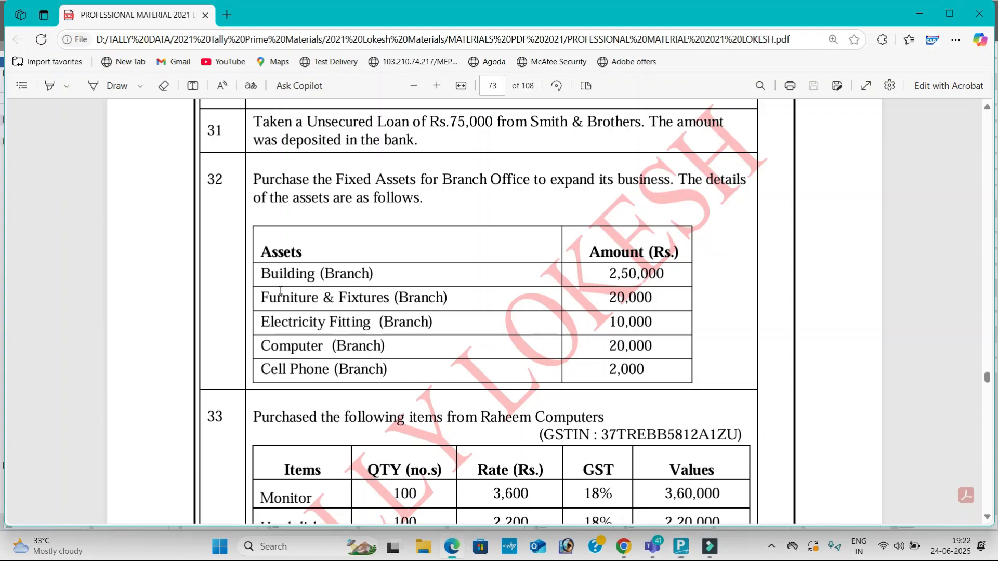
{"action": "key", "text": "alt+Tab"}
{"action": "type", "text": "20000"}
{"action": "key", "text": "Return"}
{"action": "key", "text": "ctrl+a"}
{"action": "key", "text": "Return"}
Step: Create the ledger Electircity Fitting Branch under Fixed Assets for the third debit line
{"action": "key", "text": "alt+c"}
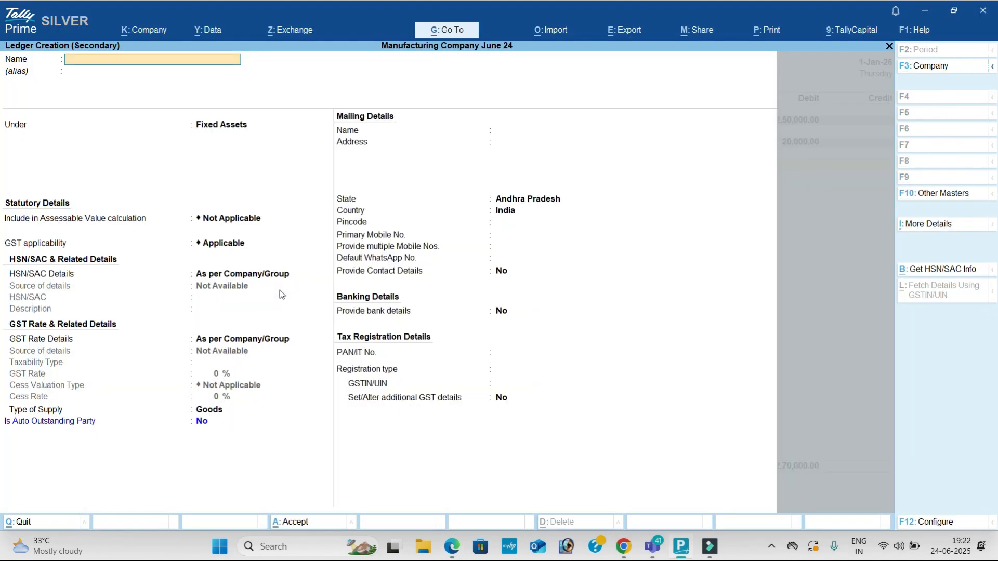
{"action": "key", "text": "alt+Tab"}
{"action": "key", "text": "alt+Tab"}
{"action": "type", "text": "Electricity Fitting branch"}
{"action": "key", "text": "Return"}
{"action": "key", "text": "Return"}
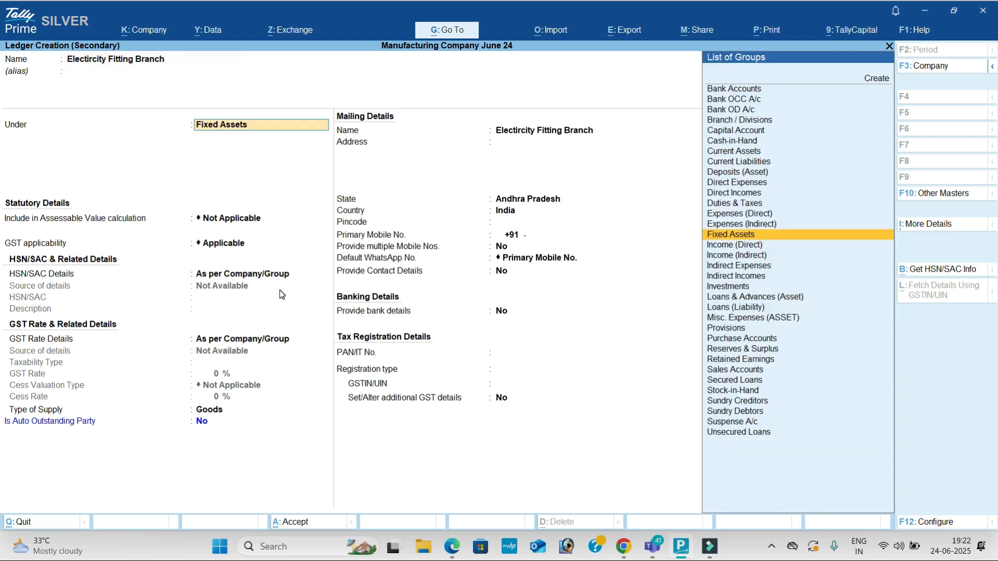
{"action": "key", "text": "ctrl+a"}
Step: Debit Electircity Fitting Branch with 10,000 in the Journal voucher, as listed in the PDF, and continue with another debit line
{"action": "key", "text": "alt+Tab"}
{"action": "key", "text": "alt+Tab"}
{"action": "type", "text": "10,000"}
{"action": "key", "text": "Return"}
{"action": "key", "text": "Return"}
{"action": "key", "text": "Return"}
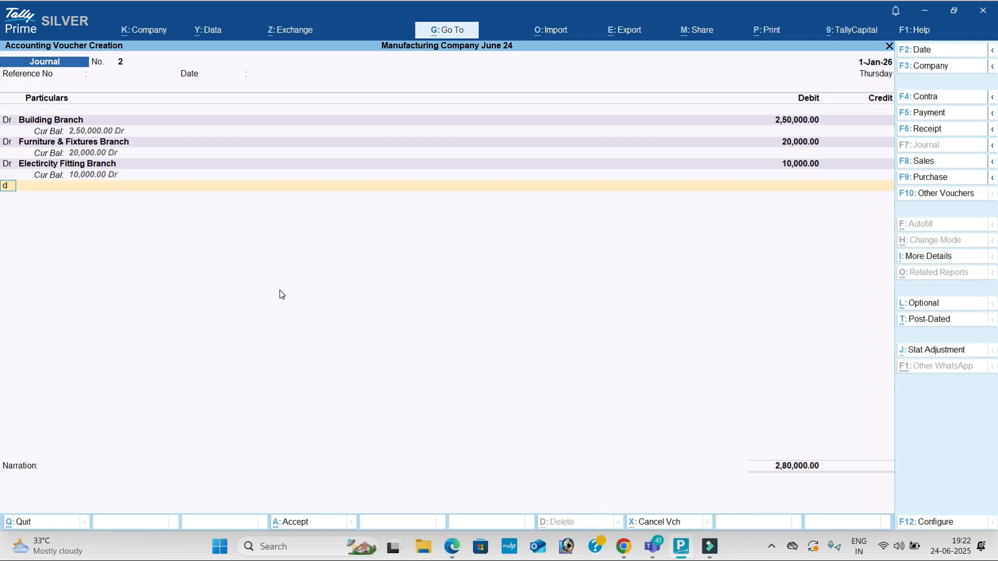
Step: Create the ledger Computer Branch under Fixed Assets for the fourth debit line
{"action": "key", "text": "alt+c"}
{"action": "key", "text": "alt+Tab"}
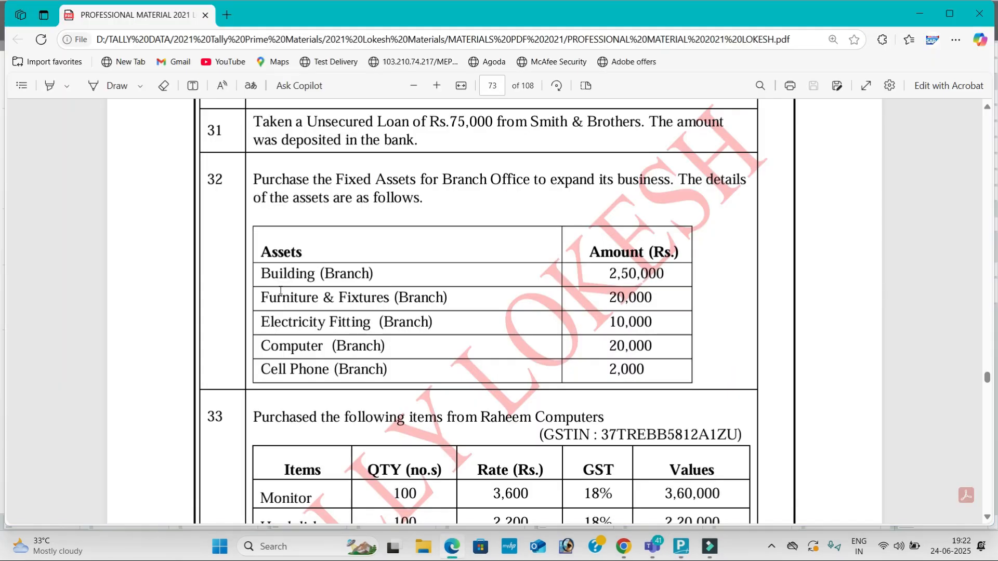
{"action": "key", "text": "alt+Tab"}
{"action": "type", "text": "Computer branch"}
{"action": "key", "text": "Return"}
{"action": "key", "text": "Return"}
{"action": "key", "text": "ctrl+a"}
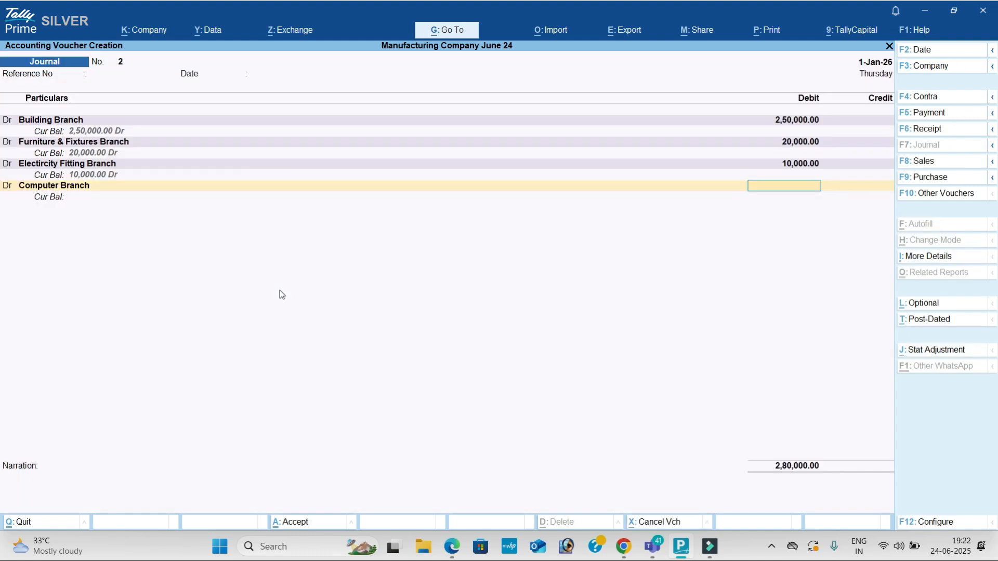
Step: Debit Computer Branch with 20,000 in the Journal voucher, as listed in the PDF, and continue with another debit line
{"action": "key", "text": "alt+Tab"}
{"action": "key", "text": "alt+Tab"}
{"action": "type", "text": "20000"}
{"action": "key", "text": "Return"}
{"action": "key", "text": "Return"}
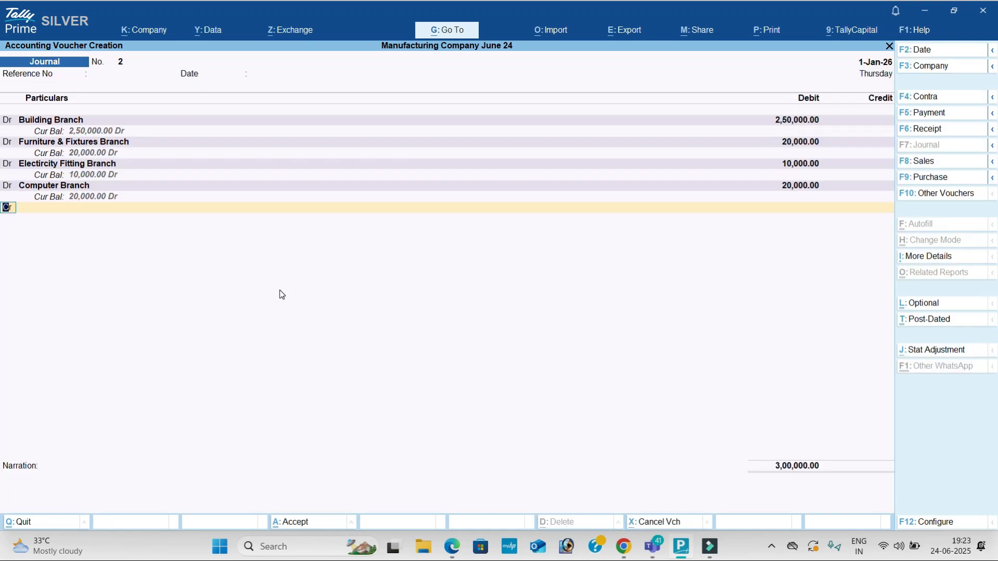
Step: Create the ledger Cell Phone Branch under Fixed Assets for the fifth debit line
{"action": "key", "text": "alt+c"}
{"action": "key", "text": "alt+Tab"}
{"action": "key", "text": "alt+Tab"}
{"action": "type", "text": "Cell Phone Branhc"}
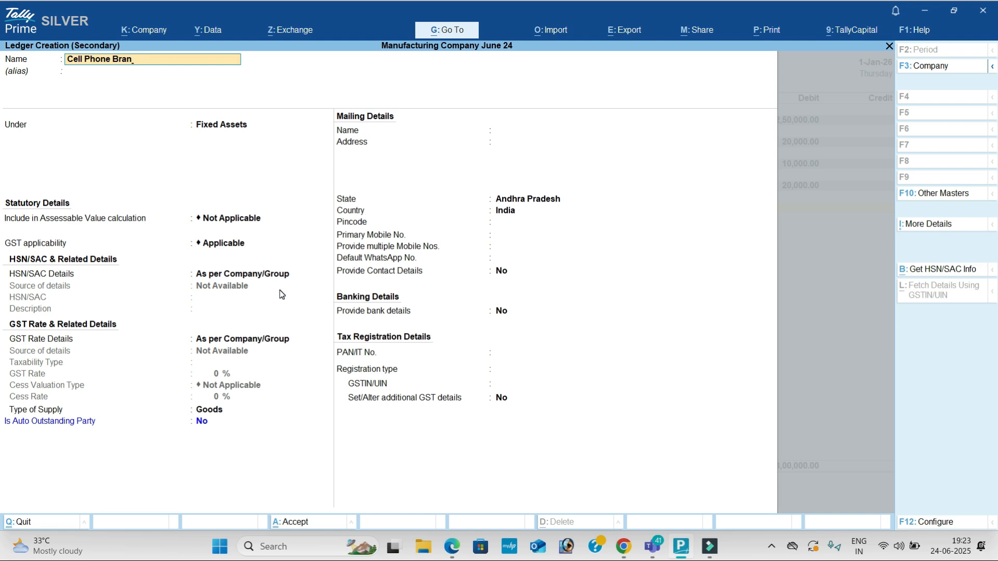
{"action": "type", "text": "h"}
{"action": "key", "text": "Return"}
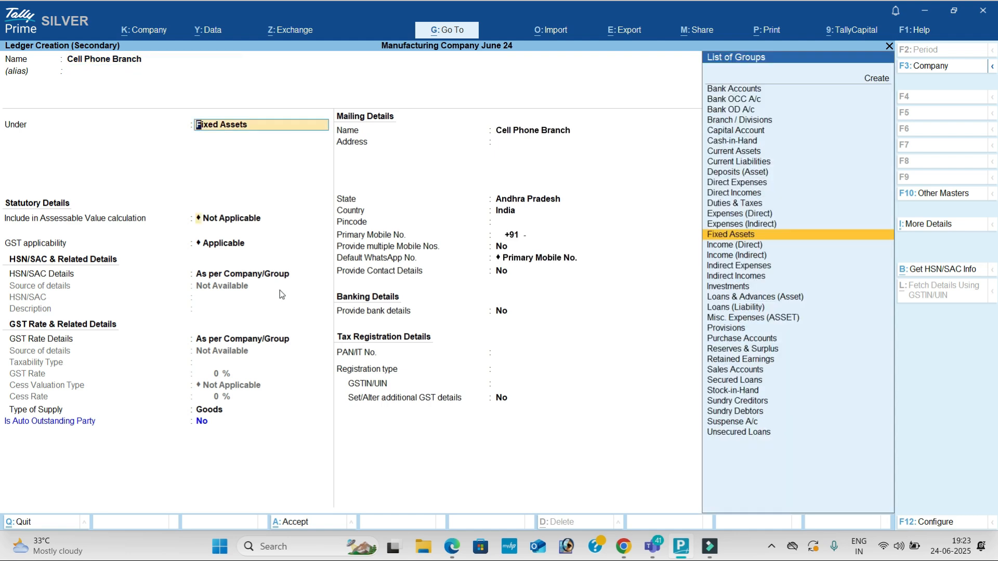
{"action": "key", "text": "Return"}
{"action": "key", "text": "ctrl+a"}
Step: Debit Cell Phone Branch with 2,000 in the Journal voucher, as listed in the PDF, and continue with a credit line
{"action": "key", "text": "alt+Tab"}
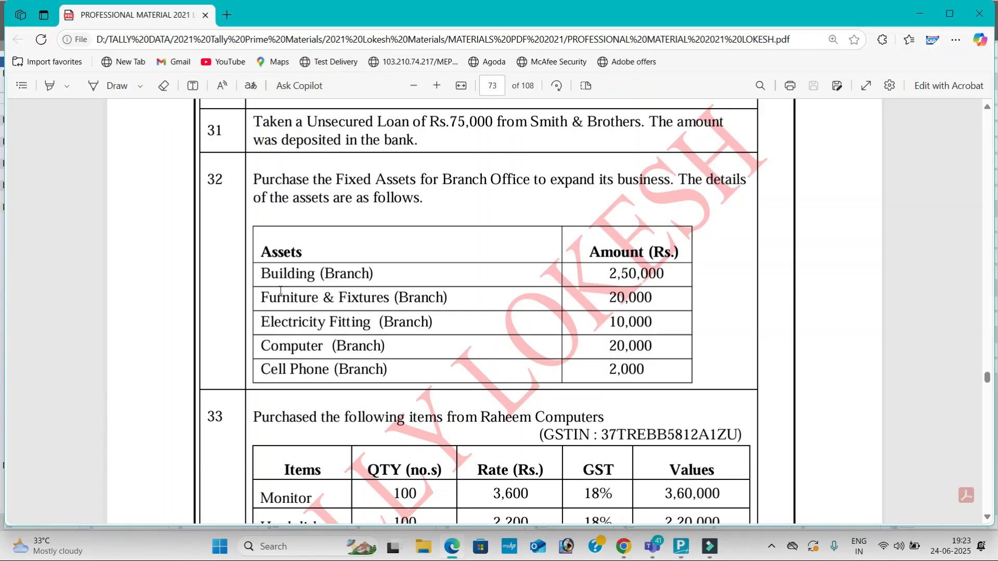
{"action": "key", "text": "alt+Tab"}
{"action": "type", "text": "2000"}
{"action": "key", "text": "Return"}
{"action": "key", "text": "Return"}
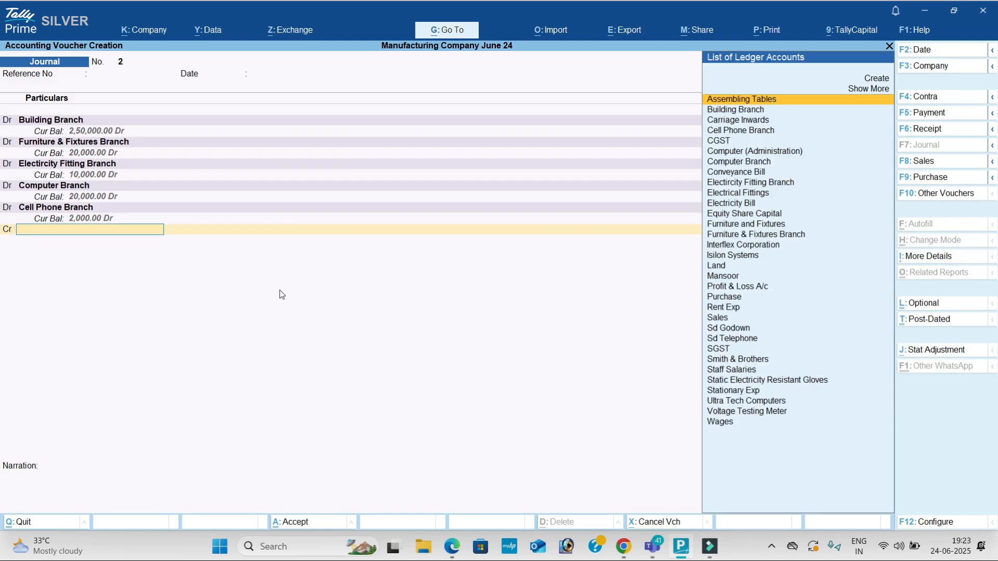
Step: Create the ledger Branch Office under Branch / Divisions for the credit line of the Journal voucher
{"action": "key", "text": "alt+c"}
{"action": "type", "text": "Branch Office"}
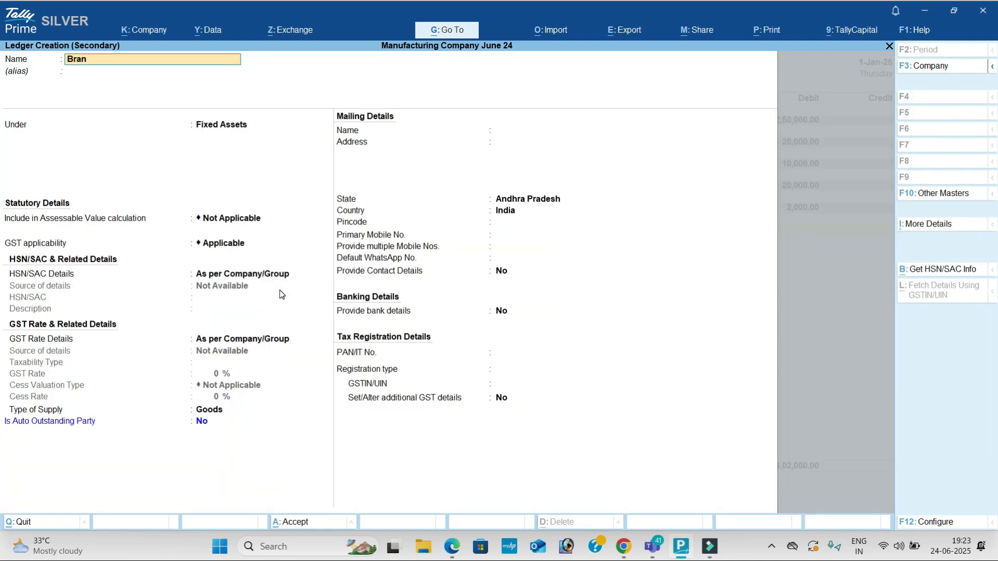
{"action": "key", "text": "Return"}
{"action": "key", "text": "Return"}
{"action": "type", "text": "Bra"}
{"action": "key", "text": "Return"}
{"action": "key", "text": "Return"}
{"action": "key", "text": "Return"}
{"action": "key", "text": "Return"}
{"action": "key", "text": "Return"}
{"action": "key", "text": "ctrl+a"}
Step: Credit Branch Office with the full 3,02,000 and save the Journal voucher
{"action": "key", "text": "Return"}
{"action": "key", "text": "Return"}
{"action": "key", "text": "Return"}
Step: Debit Branch Office with 75,000 in a new Journal voucher for the head office to branch transfer, transaction 39 in the PDF
{"action": "key", "text": "alt+Tab"}
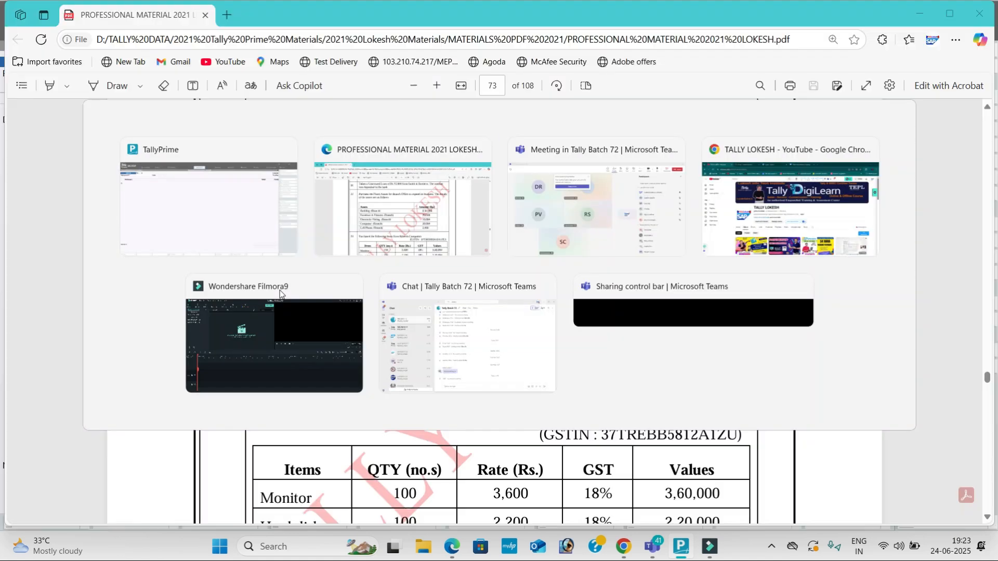
{"action": "scroll", "coordinate": [280, 290], "scroll_direction": "down", "scroll_amount": 3}
{"action": "scroll", "coordinate": [300, 285], "scroll_direction": "down", "scroll_amount": 1}
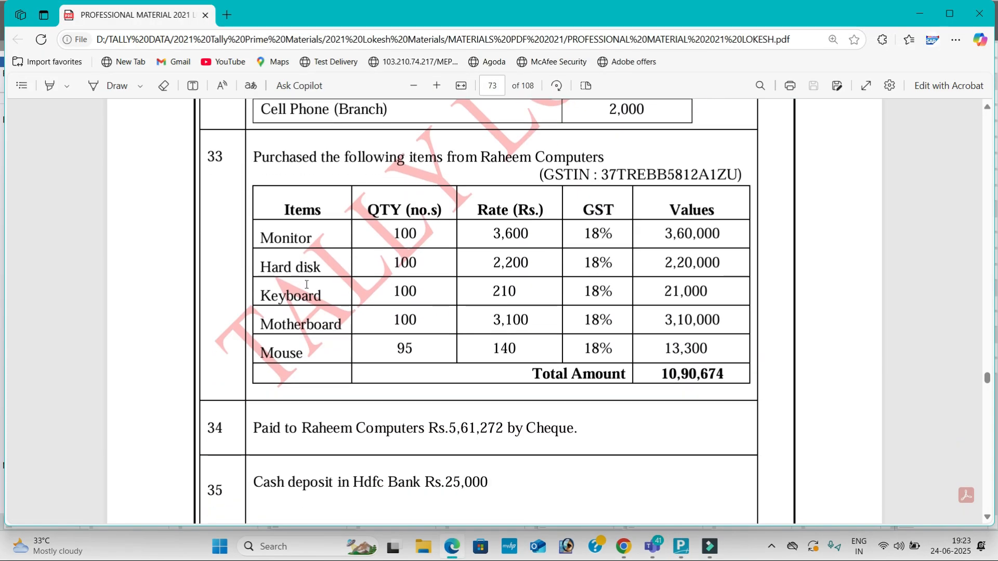
{"action": "scroll", "coordinate": [385, 261], "scroll_direction": "down", "scroll_amount": 9}
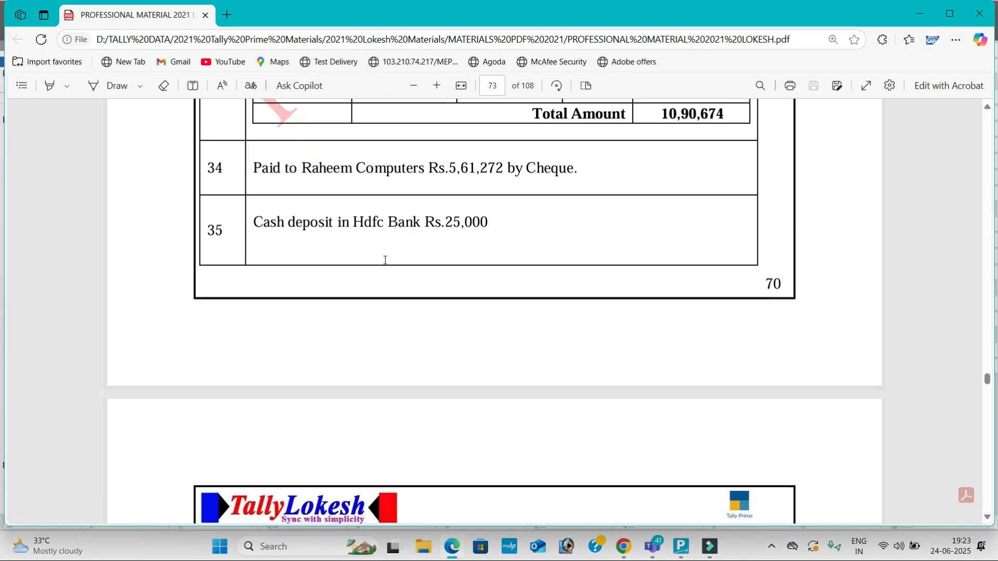
{"action": "scroll", "coordinate": [387, 263], "scroll_direction": "down", "scroll_amount": 3}
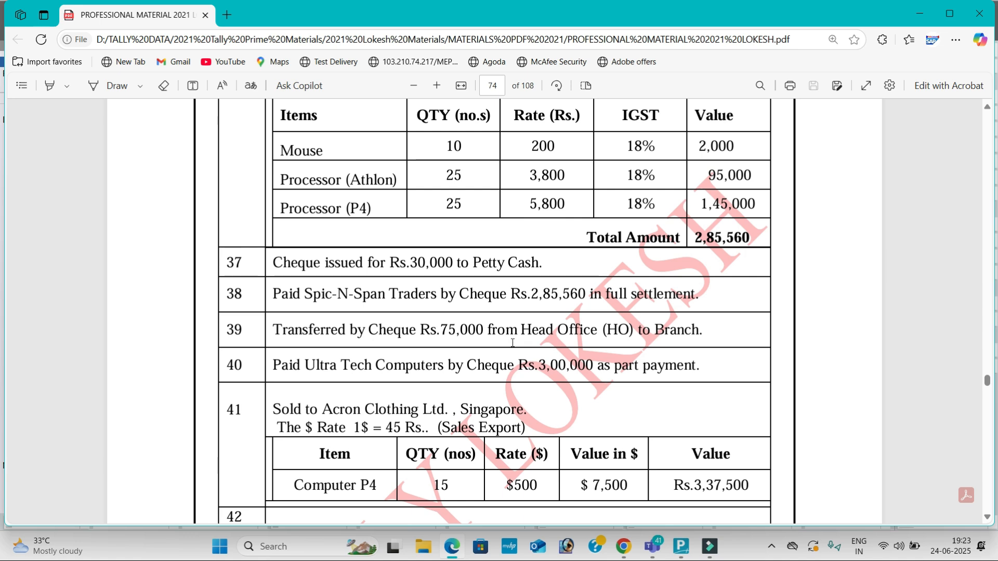
{"action": "key", "text": "alt+Tab"}
{"action": "key", "text": "Return"}
{"action": "key", "text": "Return"}
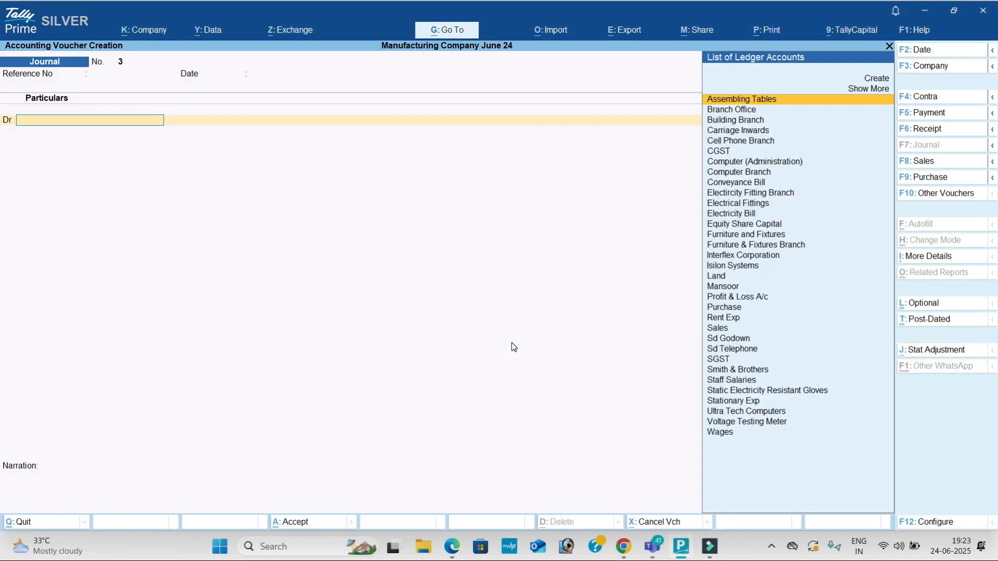
{"action": "type", "text": "Br"}
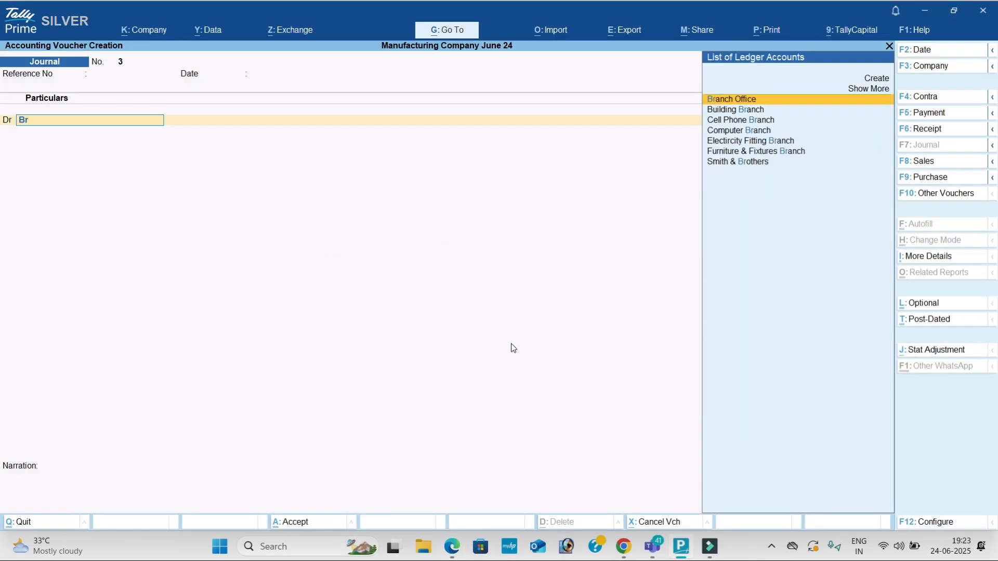
{"action": "key", "text": "Return"}
{"action": "key", "text": "alt+Tab"}
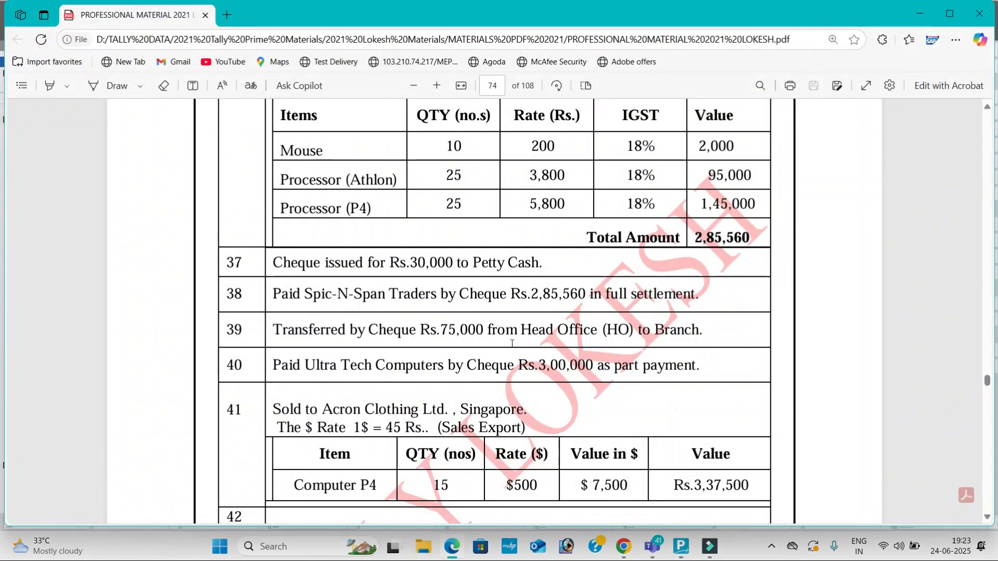
{"action": "key", "text": "alt+Tab"}
{"action": "type", "text": "75"}
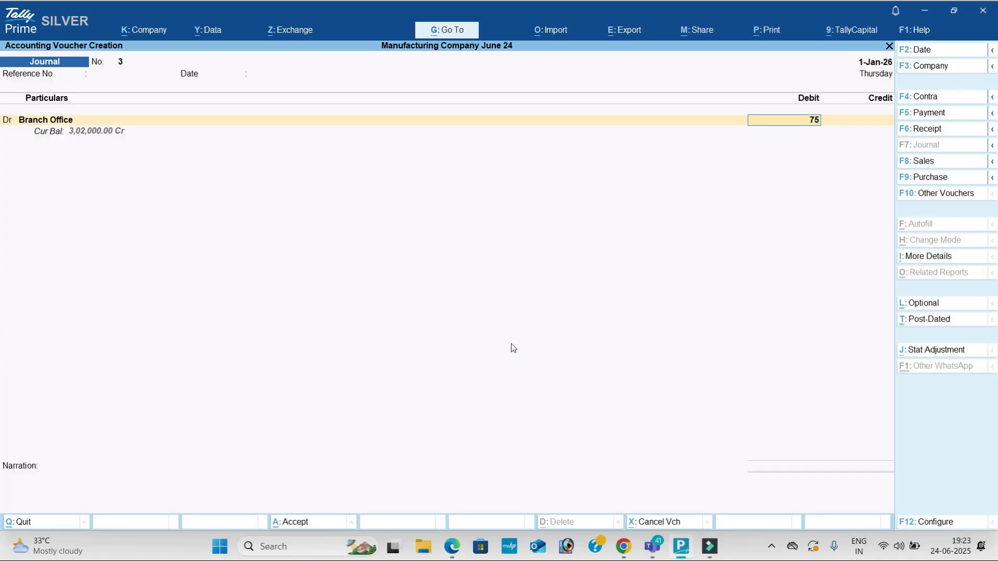
{"action": "type", "text": "0000"}
{"action": "key", "text": "Return"}
Step: Credit HDFC Bank with 75,000 for the branch transfer and save the Journal voucher
{"action": "type", "text": "Hd"}
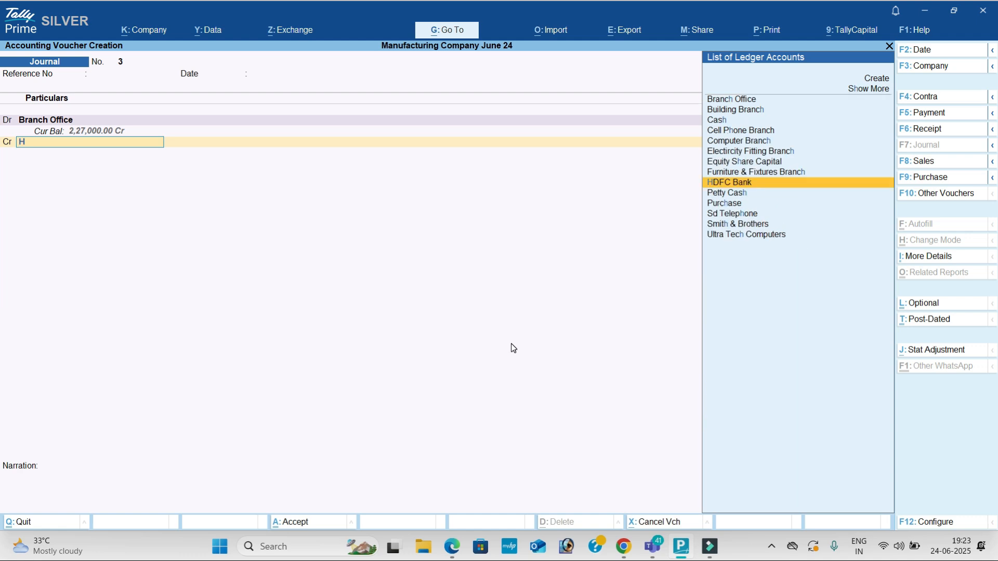
{"action": "key", "text": "Return"}
{"action": "key", "text": "Return"}
{"action": "key", "text": "Return"}
{"action": "key", "text": "Return"}
{"action": "key", "text": "Return"}
{"action": "key", "text": "Return"}
{"action": "key", "text": "Return"}
{"action": "key", "text": "Return"}
Step: Check the export sale to Acron Clothing Ltd. in transaction 41 of the PDF and close the empty Journal voucher
{"action": "key", "text": "alt+Tab"}
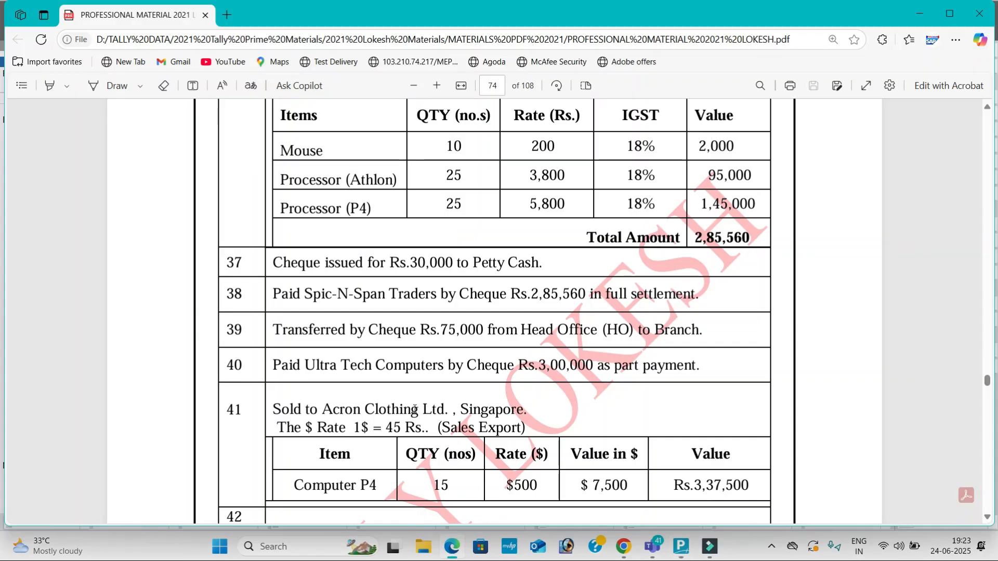
{"action": "scroll", "coordinate": [412, 389], "scroll_direction": "down", "scroll_amount": 3}
{"action": "scroll", "coordinate": [407, 364], "scroll_direction": "down", "scroll_amount": 1}
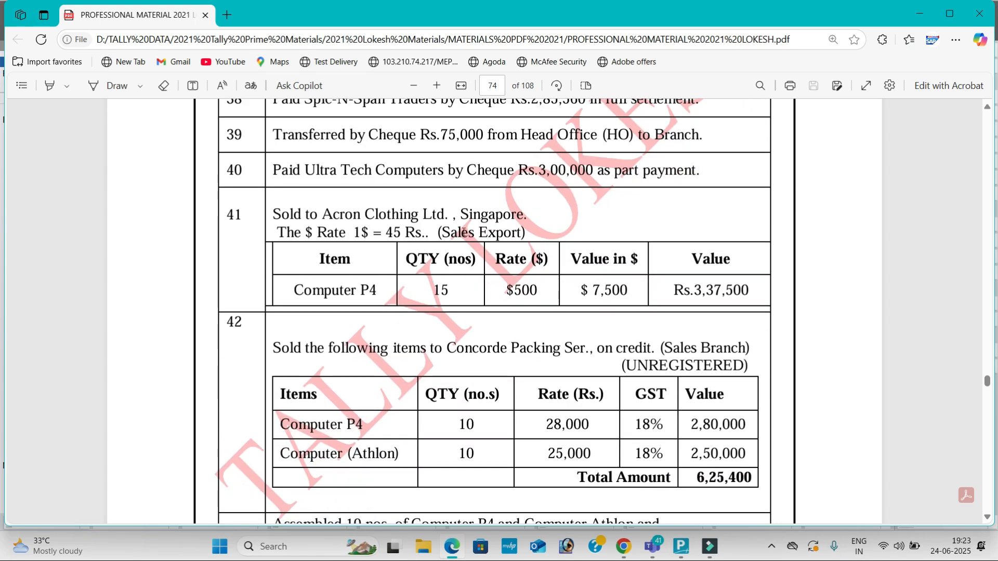
{"action": "left_click_drag", "start_coordinate": [438, 233], "coordinate": [523, 233]}
{"action": "key", "text": "alt+Tab"}
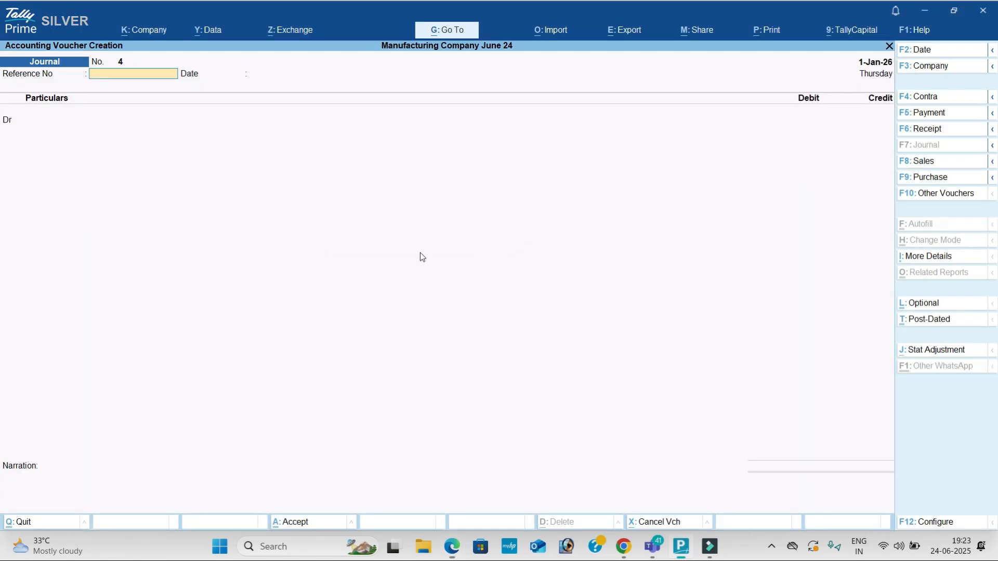
{"action": "key", "text": "Escape"}
{"action": "key", "text": "y"}
Step: Create a currency with the symbol $ and the formal name Dollor
{"action": "key", "text": "Up"}
{"action": "key", "text": "Up"}
{"action": "key", "text": "Up"}
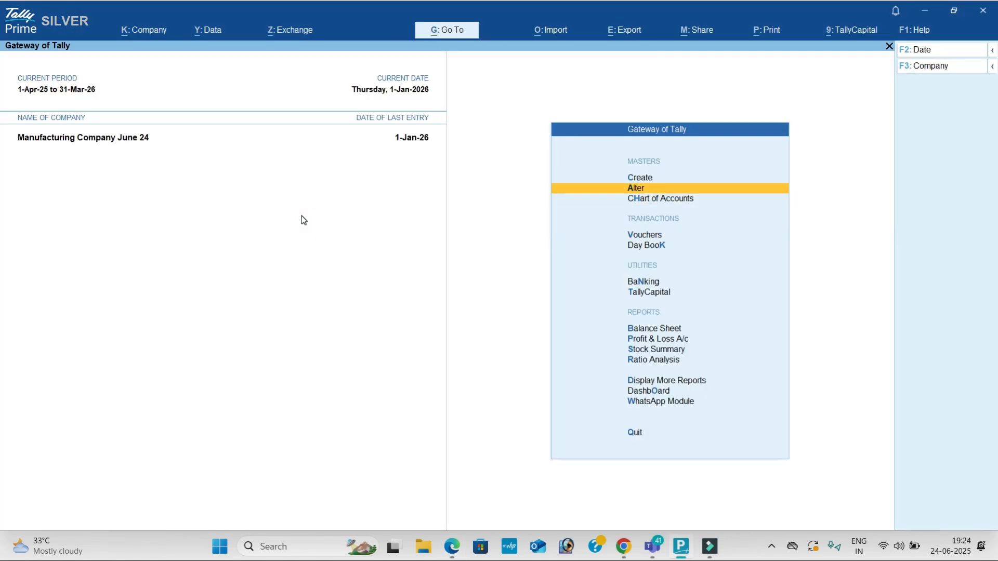
{"action": "key", "text": "Return"}
{"action": "key", "text": "Down"}
{"action": "key", "text": "Down"}
{"action": "key", "text": "Return"}
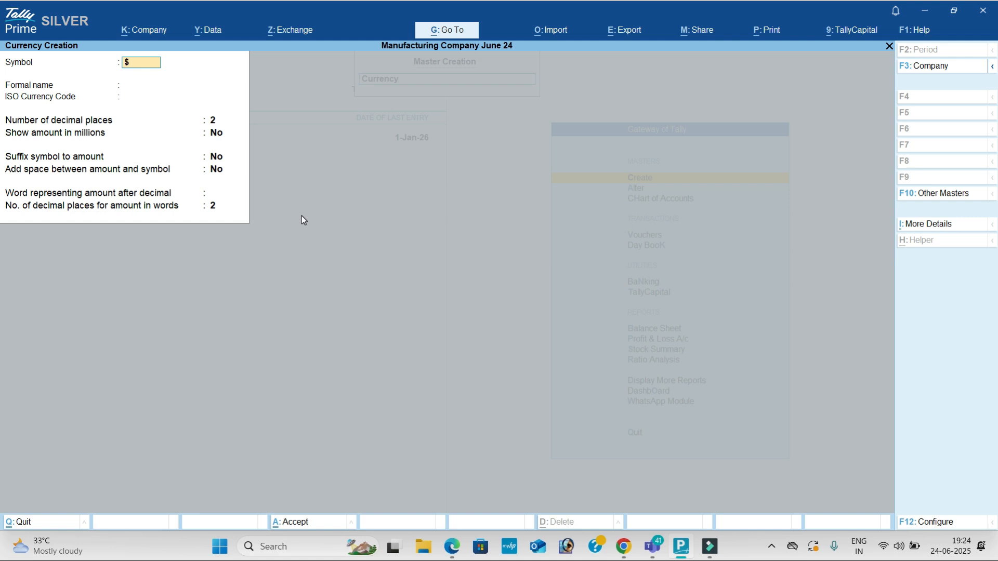
{"action": "key", "text": "Return"}
{"action": "type", "text": "Dollar"}
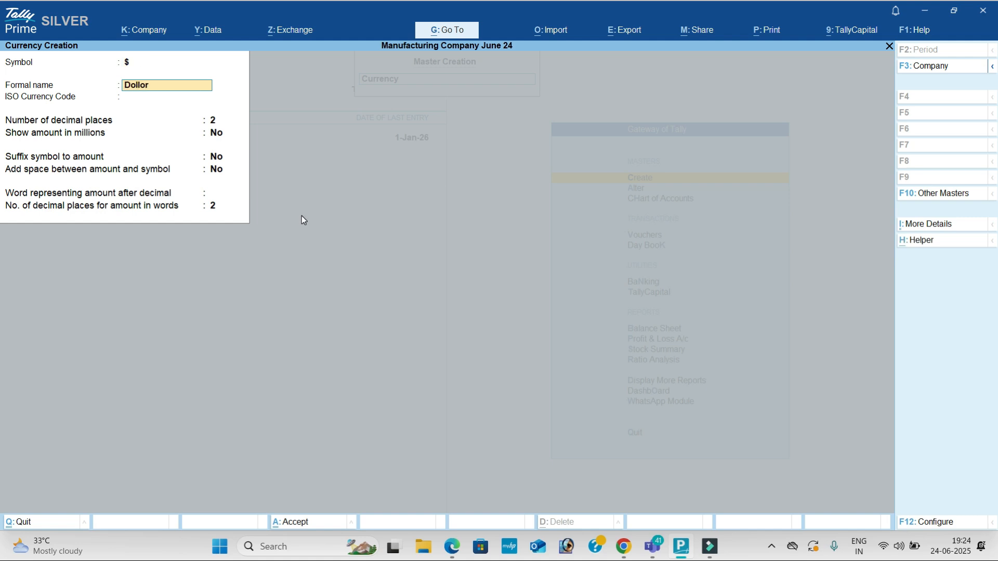
{"action": "key", "text": "Return"}
{"action": "key", "text": "ctrl+a"}
Step: Set the standard exchange rate of the $ currency to 45 as of 1-Jan-26 and save it
{"action": "key", "text": "Escape"}
{"action": "key", "text": "Down"}
{"action": "key", "text": "Return"}
{"action": "key", "text": "Return"}
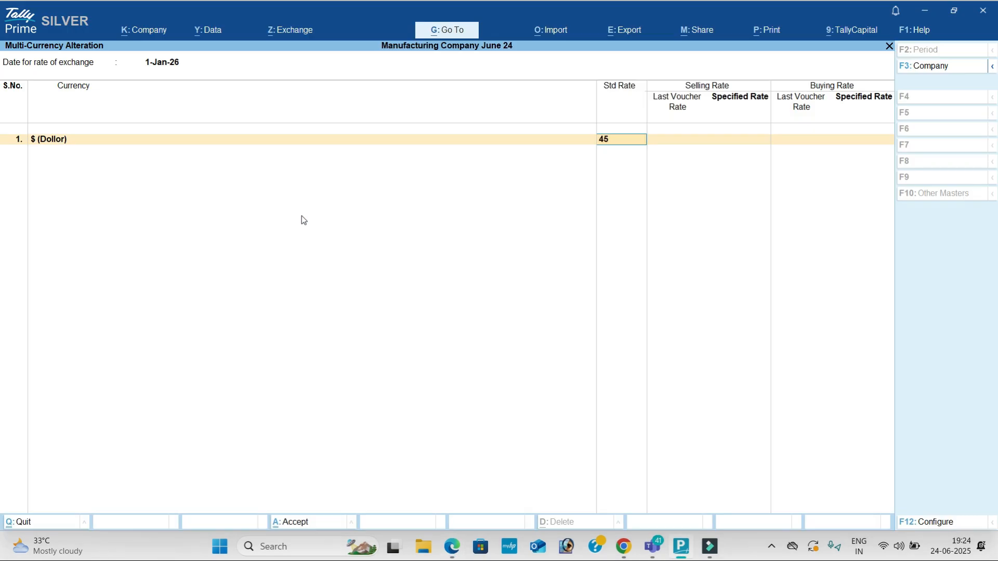
{"action": "key", "text": "Return"}
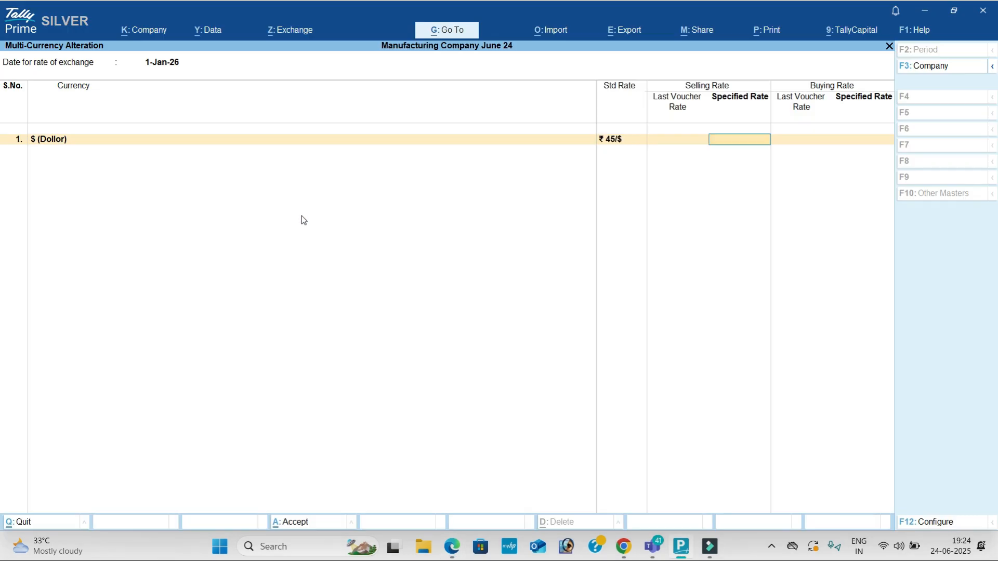
{"action": "key", "text": "ctrl+a"}
Step: Start a new ledger named Acron Clothing Ltd, copying the name from transaction 41 in the PDF
{"action": "key", "text": "Up"}
{"action": "key", "text": "Up"}
{"action": "key", "text": "Return"}
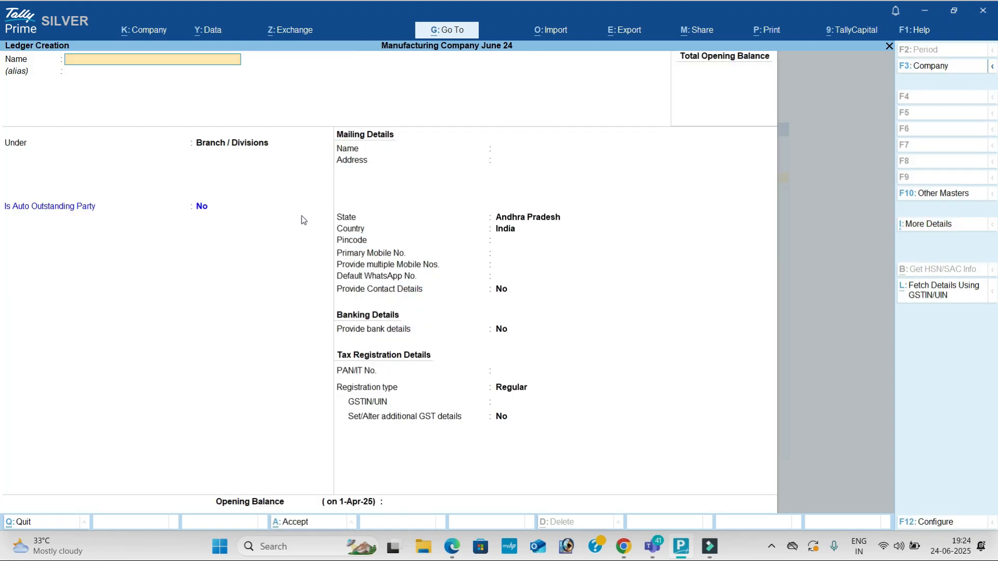
{"action": "key", "text": "alt+Tab"}
{"action": "left_click_drag", "start_coordinate": [322, 215], "coordinate": [445, 216]}
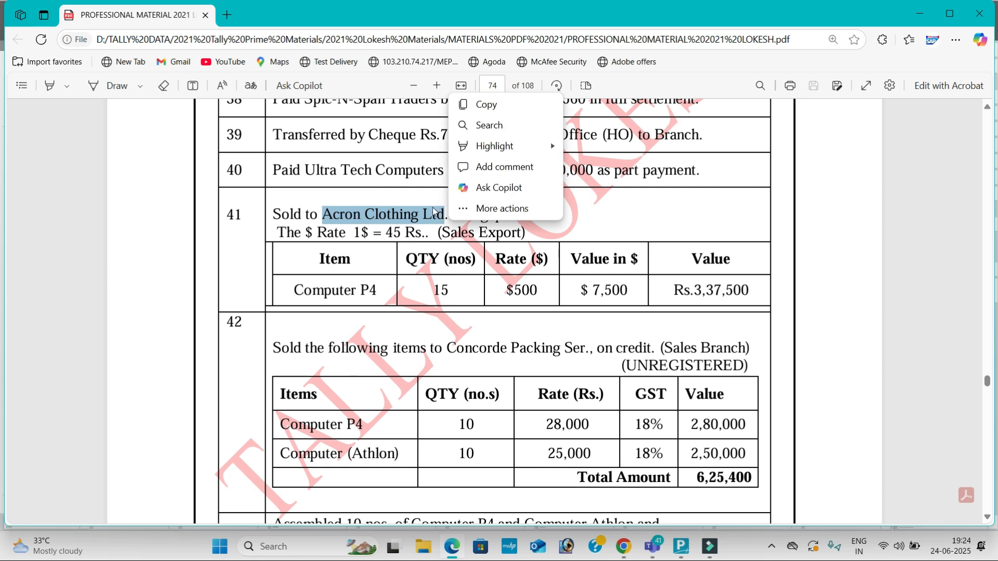
{"action": "key", "text": "ctrl+c"}
{"action": "key", "text": "alt+Tab"}
{"action": "key", "text": "ctrl+v"}
{"action": "key", "text": "Return"}
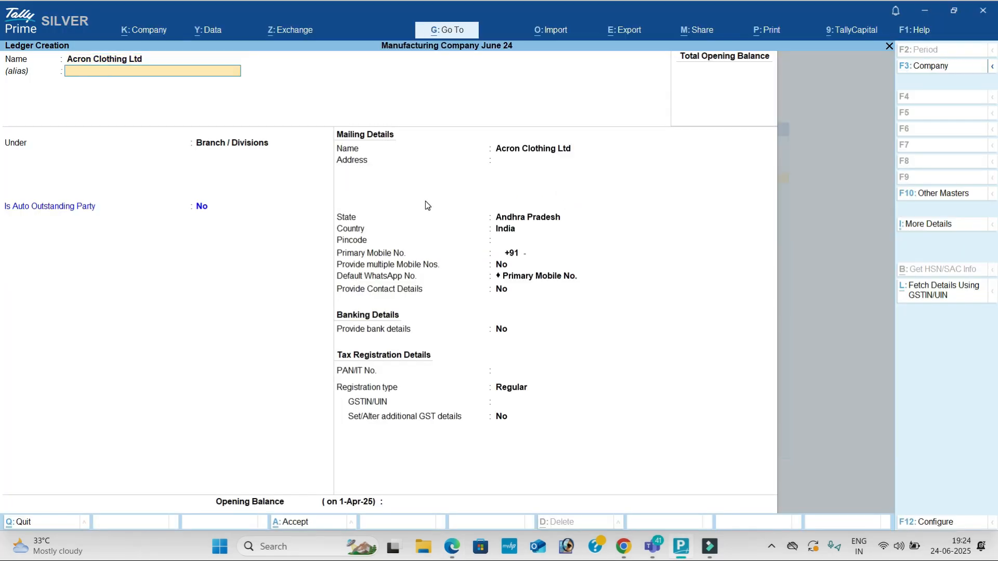
{"action": "type", "text": "Sun"}
{"action": "key", "text": "Down"}
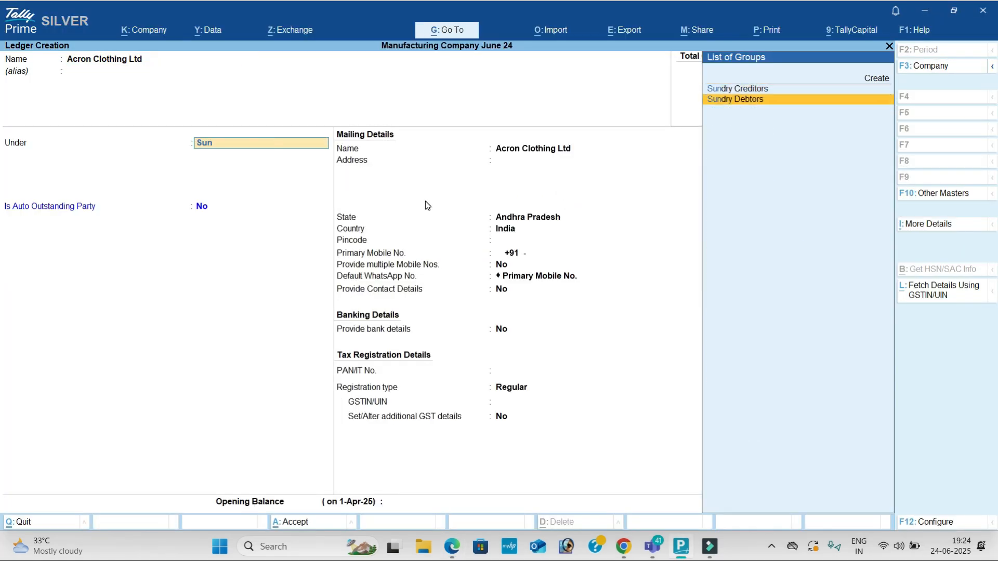
{"action": "key", "text": "Return"}
{"action": "key", "text": "Return"}
{"action": "key", "text": "Return"}
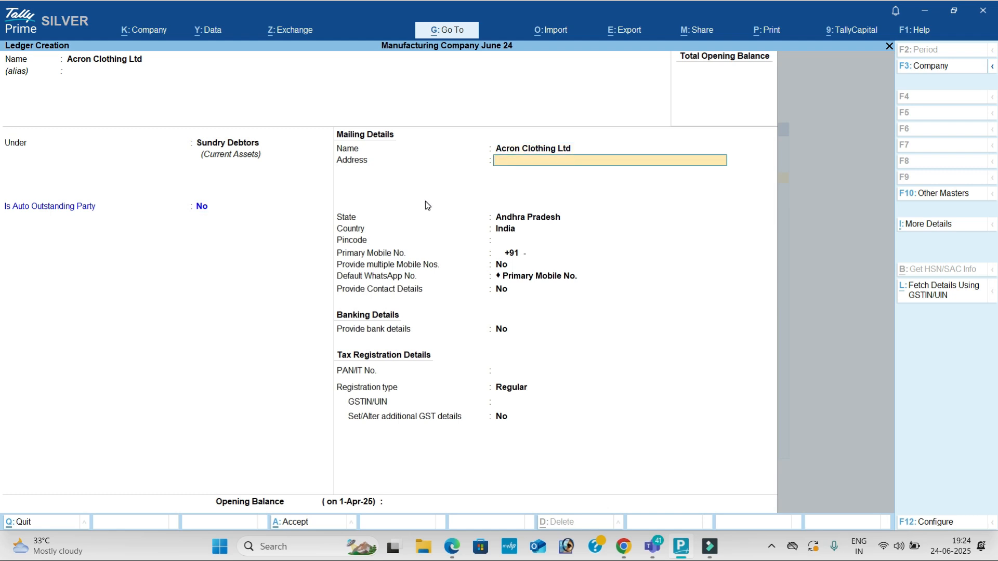
{"action": "key", "text": "Return"}
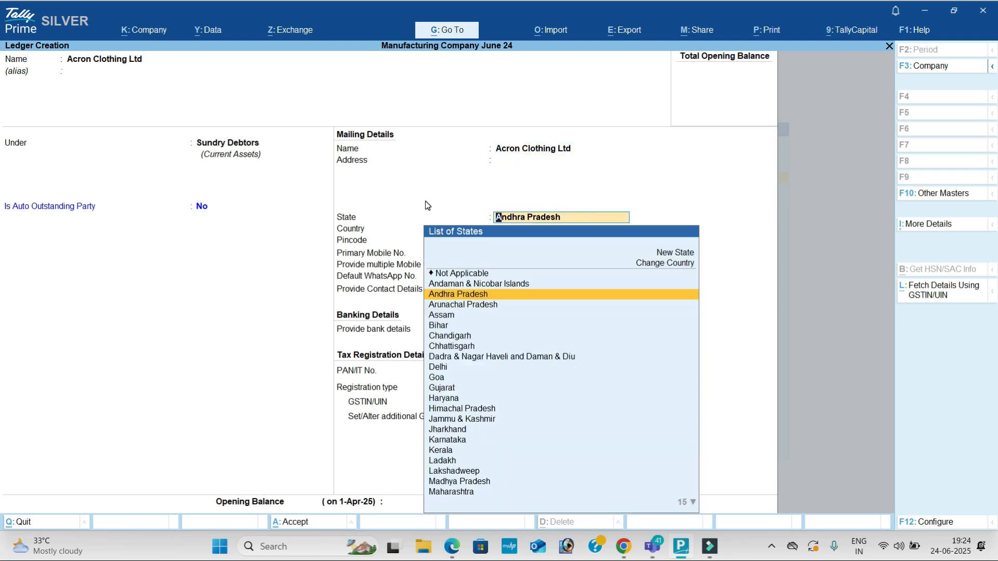
{"action": "key", "text": "Return"}
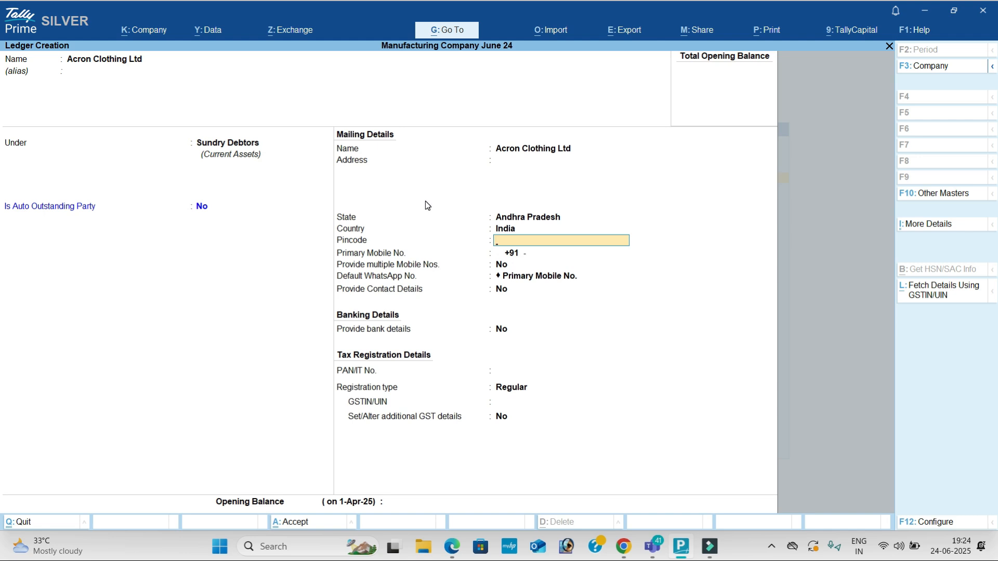
{"action": "key", "text": "Return"}
{"action": "key", "text": "alt+Tab"}
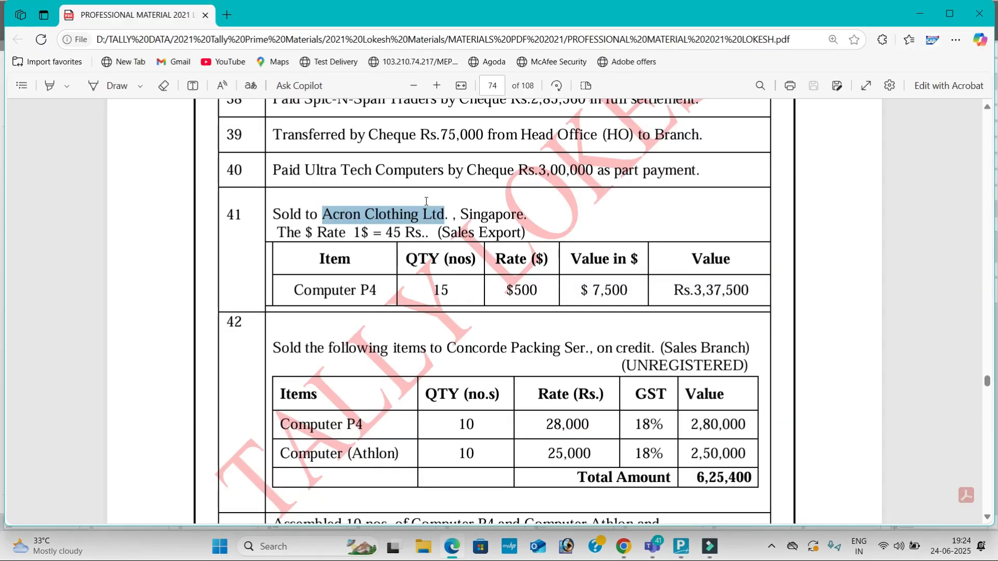
{"action": "key", "text": "alt+Tab"}
{"action": "key", "text": "BackSpace"}
{"action": "key", "text": "BackSpace"}
{"action": "key", "text": "BackSpace"}
{"action": "key", "text": "BackSpace"}
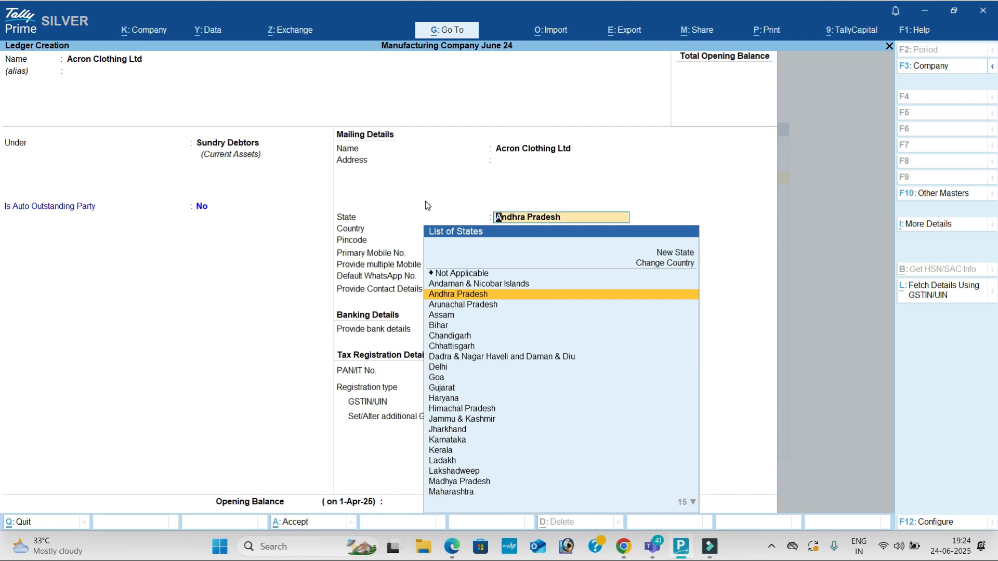
{"action": "key", "text": "Return"}
{"action": "key", "text": "Return"}
{"action": "key", "text": "BackSpace"}
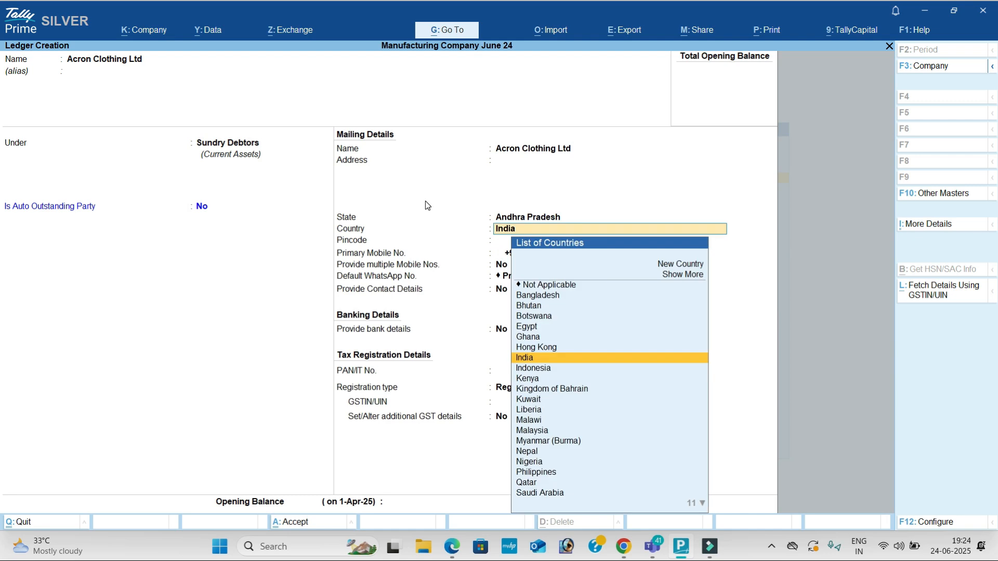
{"action": "type", "text": "sin"}
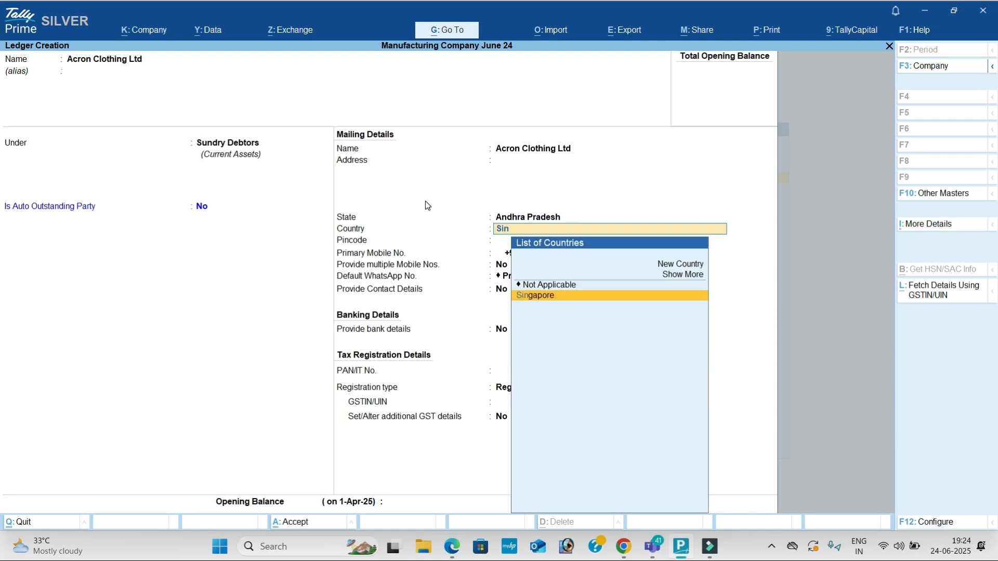
{"action": "key", "text": "Return"}
{"action": "key", "text": "BackSpace"}
{"action": "key", "text": "BackSpace"}
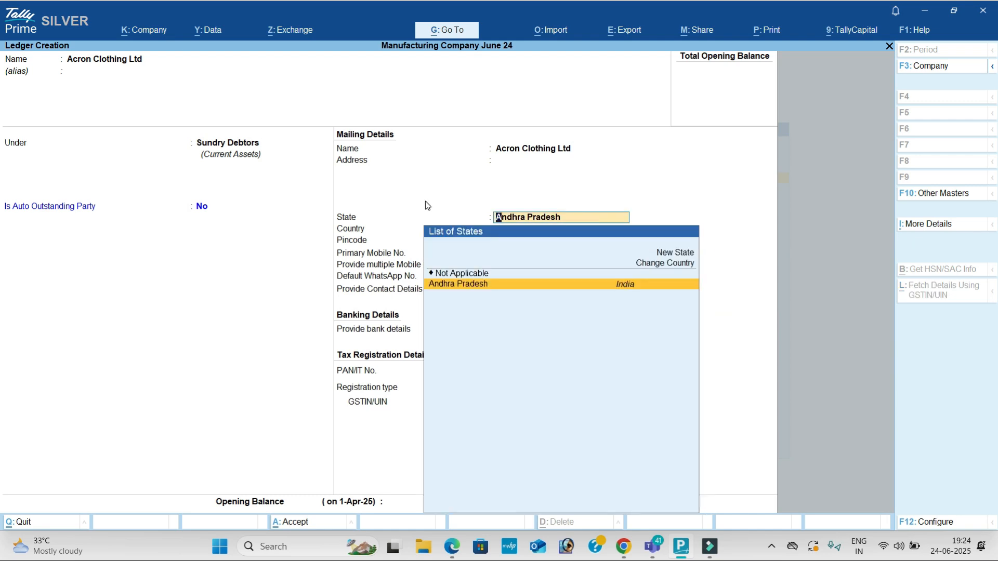
{"action": "key", "text": "Up"}
{"action": "key", "text": "Up"}
{"action": "key", "text": "Up"}
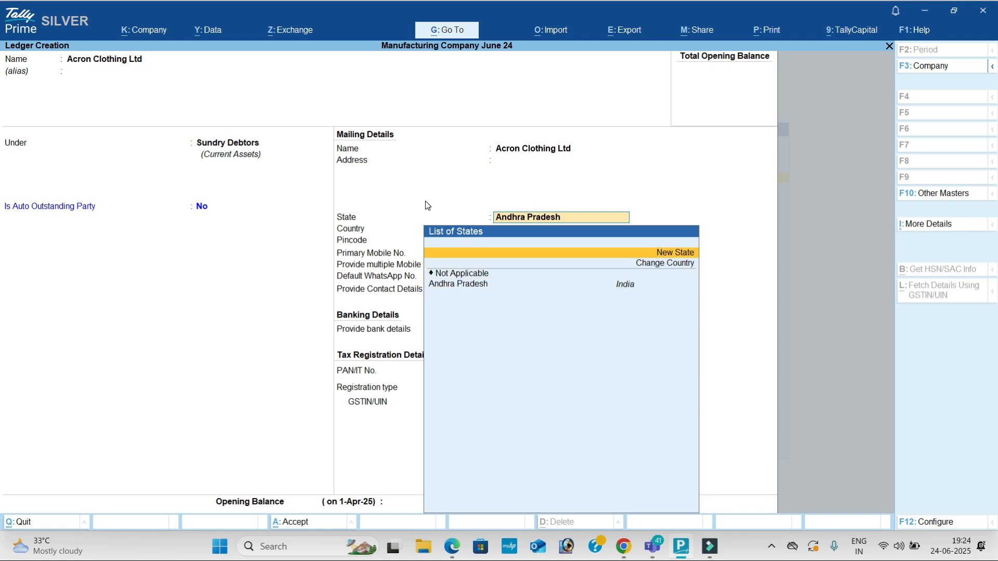
{"action": "key", "text": "Return"}
{"action": "key", "text": "Escape"}
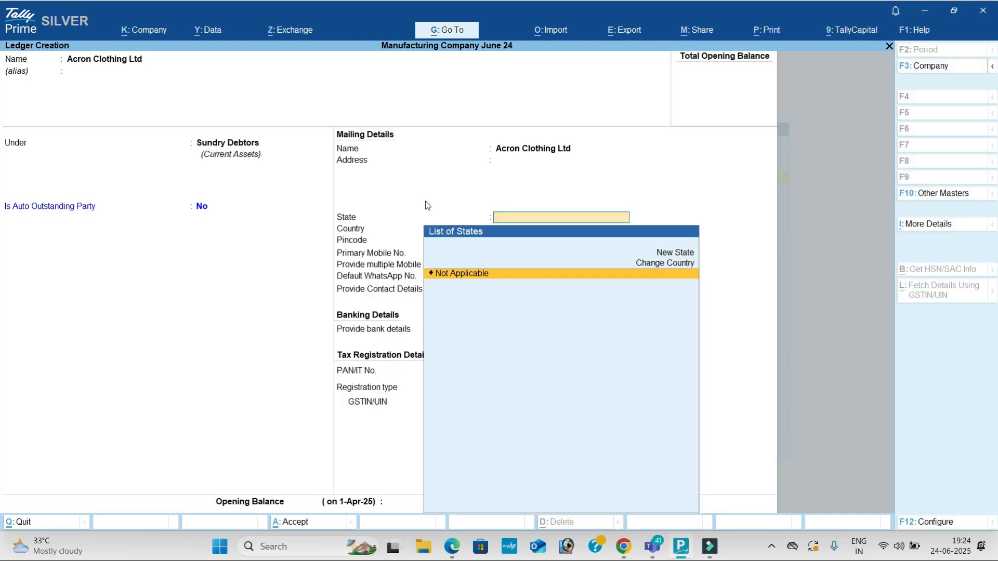
{"action": "key", "text": "Escape"}
{"action": "key", "text": "Return"}
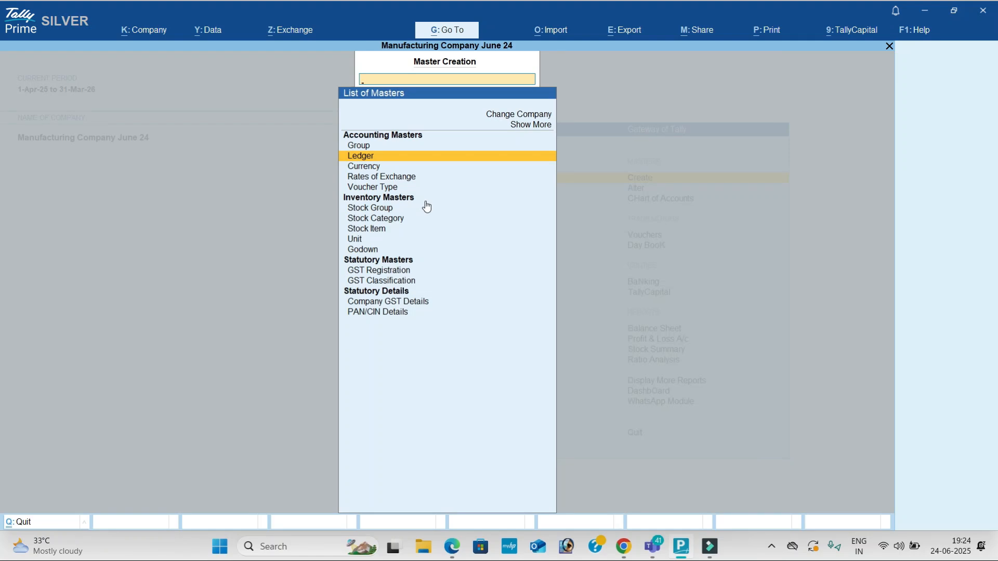
Step: Create the ledger Acron Clothing Ltd under Branch / Divisions with state Andhra Pradesh and country India, and save it
{"action": "key", "text": "Return"}
{"action": "type", "text": "Acron Clothing Ltd"}
{"action": "key", "text": "Return"}
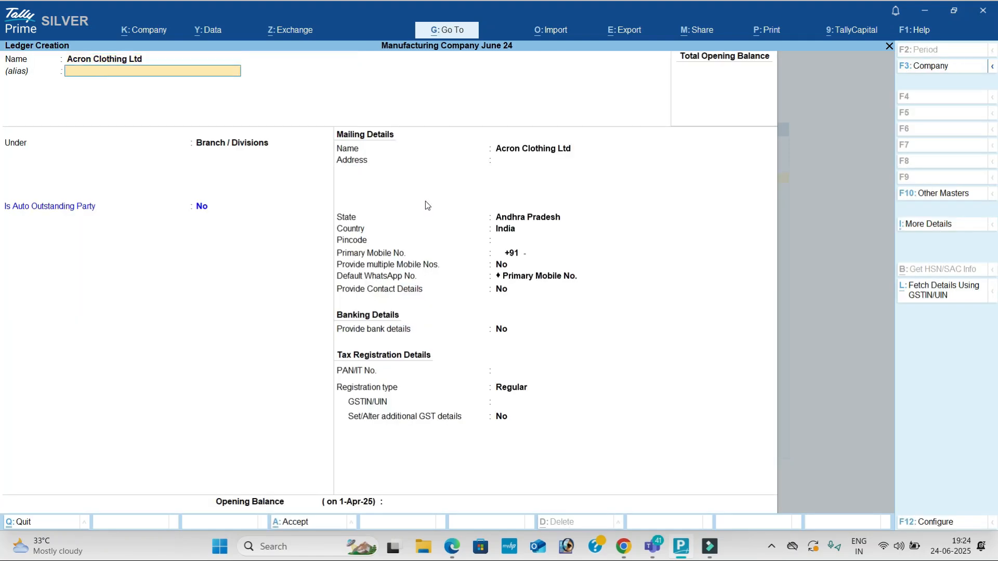
{"action": "key", "text": "Return"}
{"action": "key", "text": "Return"}
{"action": "key", "text": "Return"}
{"action": "key", "text": "Return"}
{"action": "key", "text": "Return"}
{"action": "key", "text": "BackSpace"}
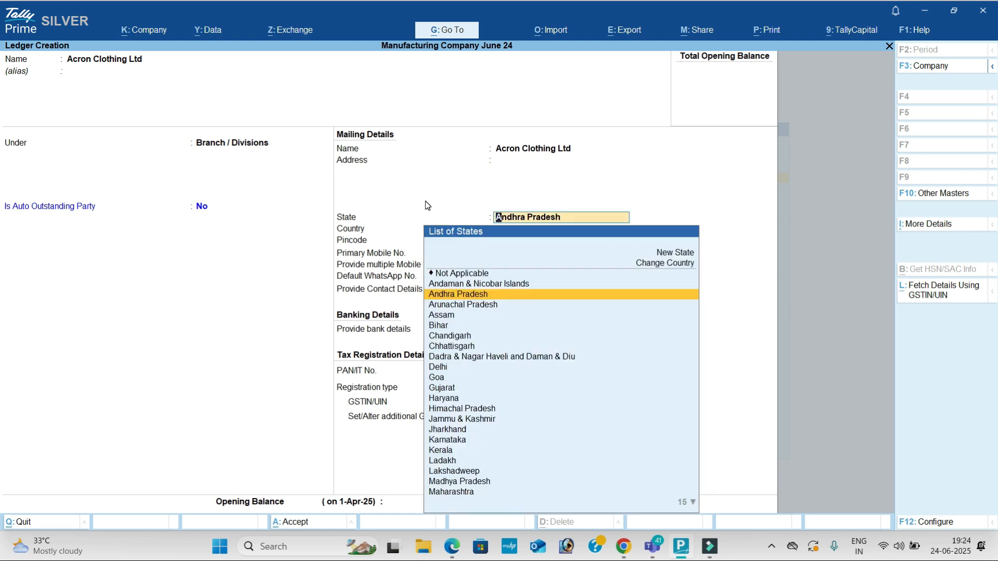
{"action": "key", "text": "Return"}
{"action": "key", "text": "Return"}
{"action": "key", "text": "Return"}
{"action": "key", "text": "ctrl+a"}
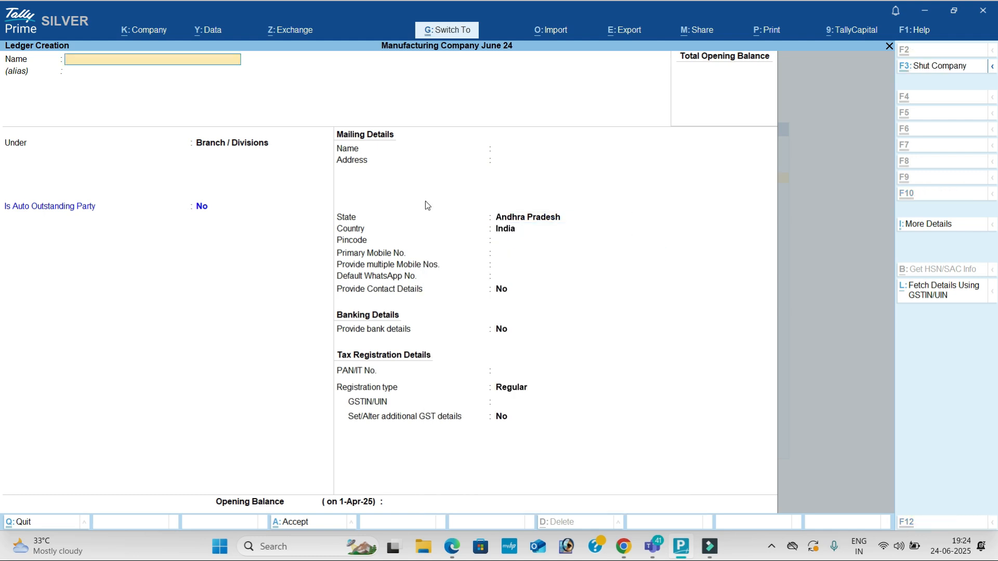
Step: Create the ledger Sales Export under Sales Accounts with GST applicable, choose its type of supply and save it
{"action": "type", "text": "Sales e"}
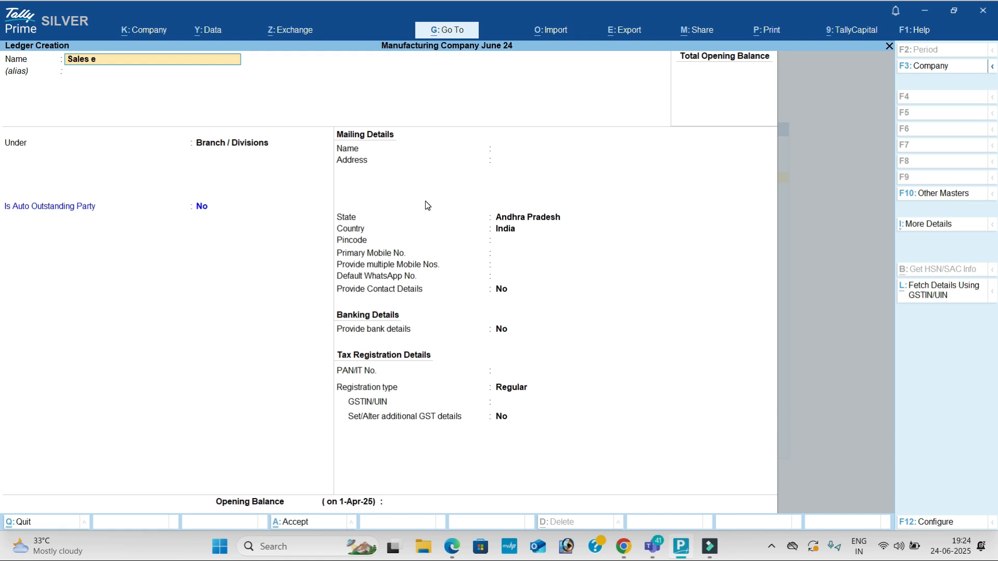
{"action": "type", "text": "xport"}
{"action": "key", "text": "Return"}
{"action": "key", "text": "Return"}
{"action": "type", "text": "Sa"}
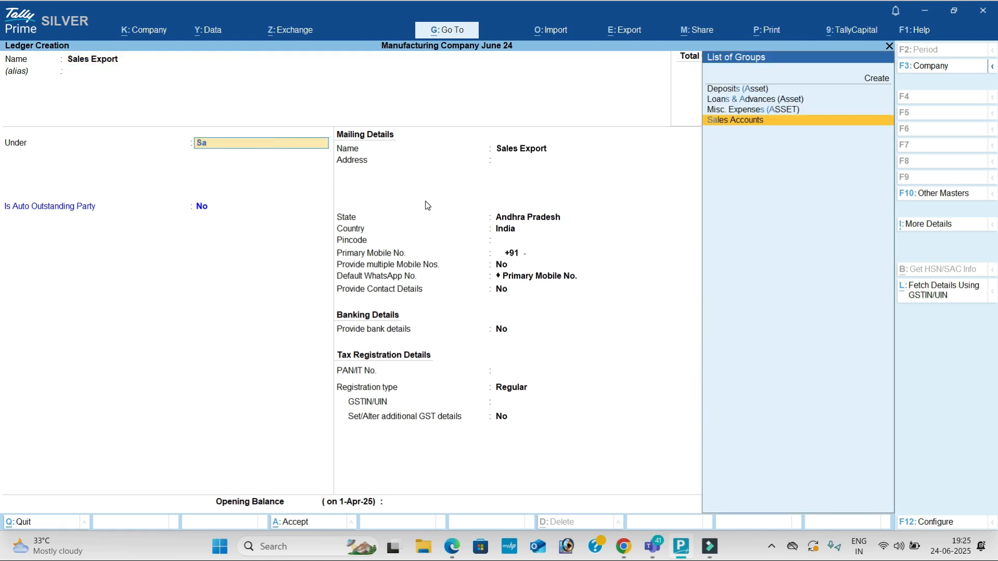
{"action": "key", "text": "Return"}
{"action": "key", "text": "Return"}
{"action": "key", "text": "Return"}
{"action": "key", "text": "Return"}
{"action": "key", "text": "Return"}
{"action": "key", "text": "Return"}
{"action": "key", "text": "Return"}
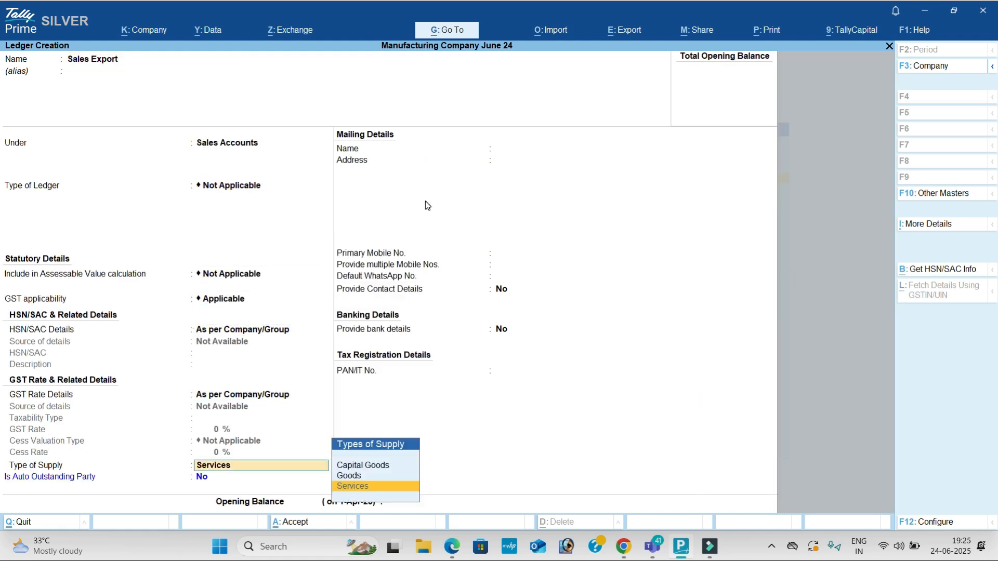
{"action": "key", "text": "Up"}
{"action": "key", "text": "Up"}
{"action": "key", "text": "Return"}
{"action": "key", "text": "Return"}
{"action": "key", "text": "Return"}
{"action": "key", "text": "Return"}
Step: Check transaction 42 in the PDF and start a ledger named Sales Branch under Sales Accounts
{"action": "key", "text": "alt+Tab"}
{"action": "scroll", "coordinate": [545, 312], "scroll_direction": "down", "scroll_amount": 1}
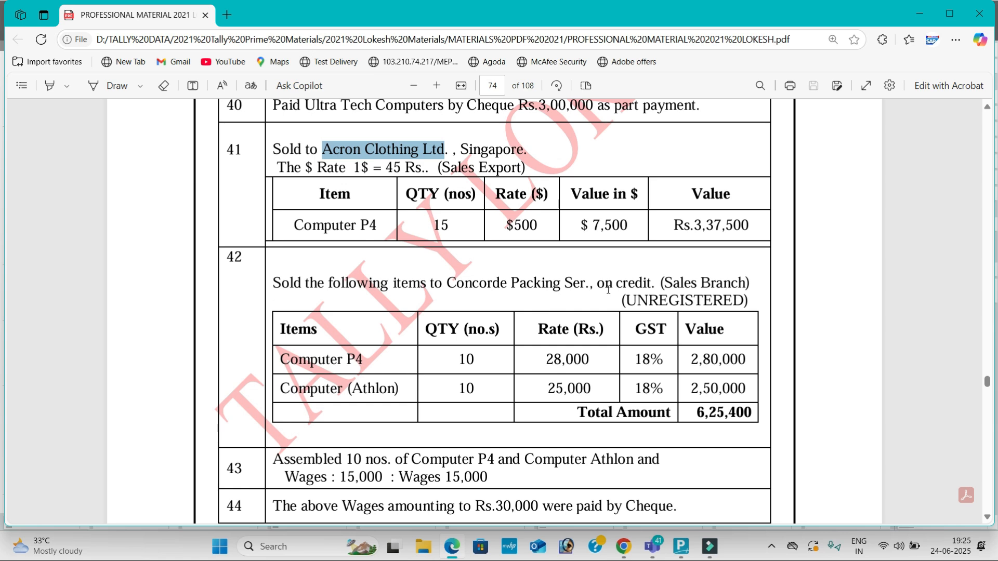
{"action": "key", "text": "alt+Tab"}
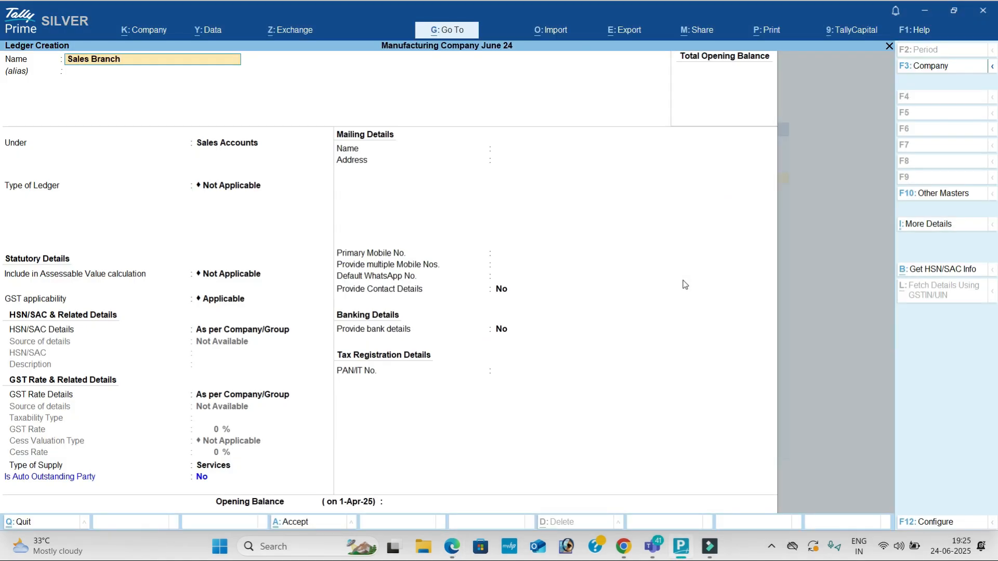
{"action": "key", "text": "Return"}
{"action": "type", "text": "sa"}
{"action": "key", "text": "Return"}
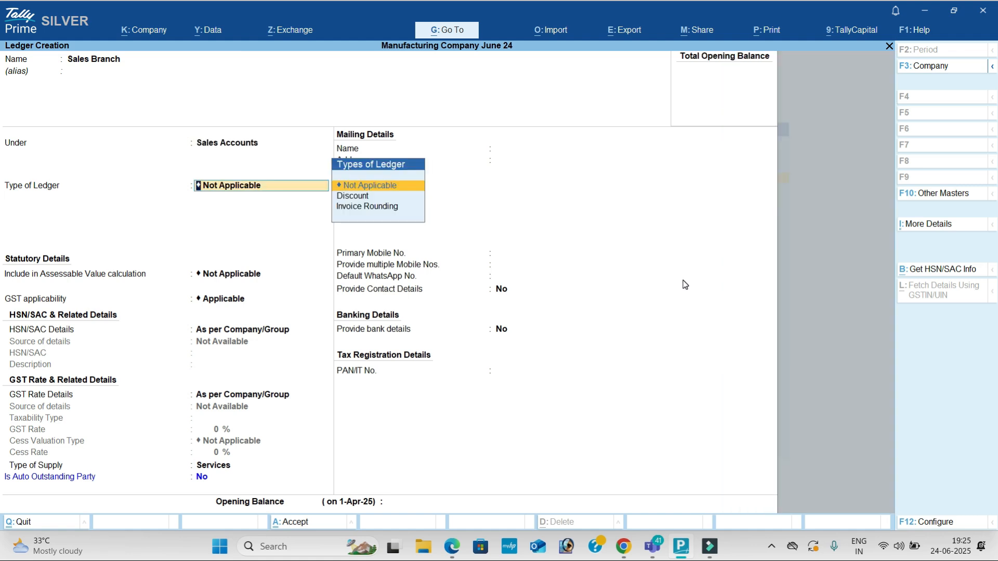
Step: Set the Sales Branch ledger's type of supply to Goods, keep the other defaults and save it
{"action": "key", "text": "Return"}
{"action": "key", "text": "Return"}
{"action": "key", "text": "Return"}
{"action": "key", "text": "Return"}
{"action": "key", "text": "Return"}
{"action": "key", "text": "Up"}
{"action": "key", "text": "Return"}
{"action": "key", "text": "Return"}
{"action": "key", "text": "Return"}
{"action": "key", "text": "Return"}
{"action": "key", "text": "Return"}
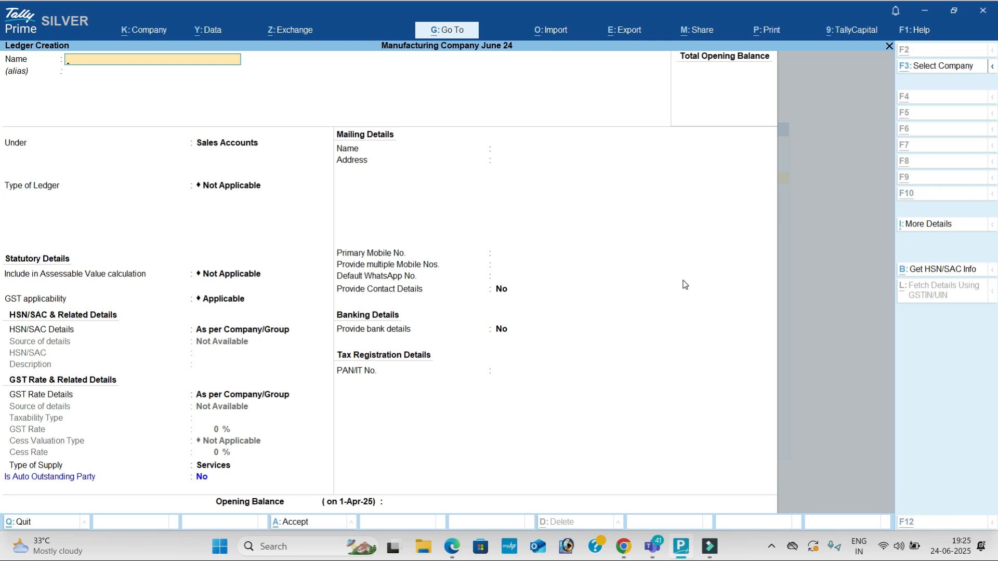
Step: Start a ledger named Concorde Packing Ser under Sundry Debtors, copying the name from transaction 42 in the PDF
{"action": "key", "text": "alt+Tab"}
{"action": "left_click_drag", "start_coordinate": [443, 283], "coordinate": [584, 285]}
{"action": "key", "text": "ctrl+c"}
{"action": "key", "text": "alt+Tab"}
{"action": "key", "text": "ctrl+v"}
{"action": "key", "text": "Return"}
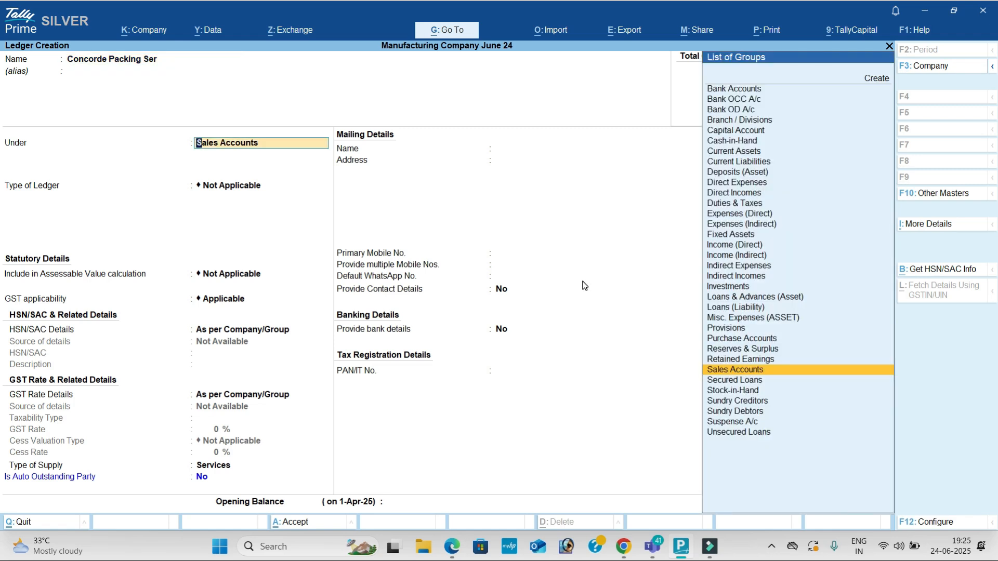
{"action": "type", "text": "sun"}
{"action": "key", "text": "Down"}
{"action": "key", "text": "Return"}
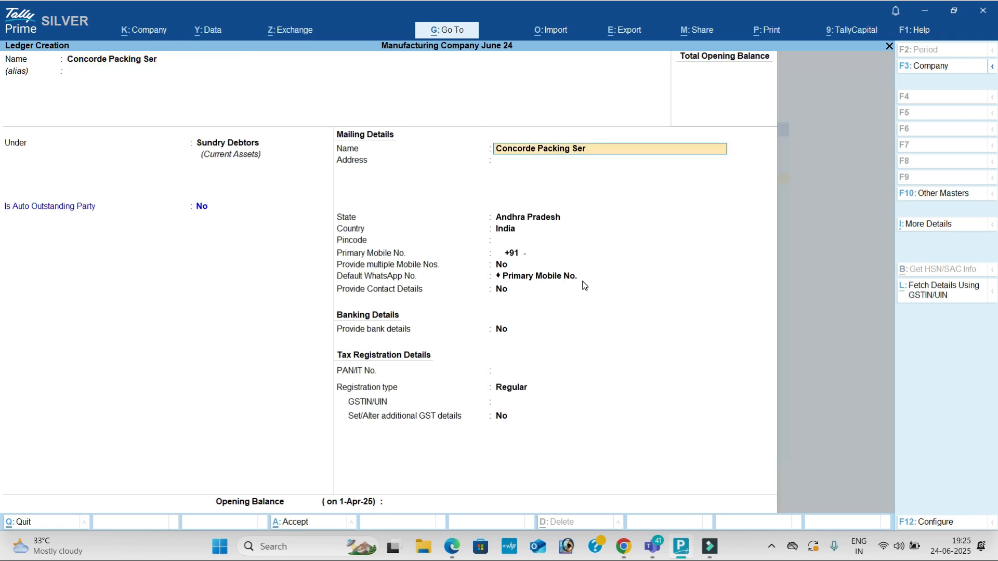
Step: Set the Concorde Packing Ser ledger's registration type to Unregistered/Consumer, keep Andhra Pradesh and India, and save it
{"action": "key", "text": "alt+Tab"}
{"action": "key", "text": "alt+Tab"}
{"action": "key", "text": "Return"}
{"action": "key", "text": "Return"}
{"action": "key", "text": "Return"}
{"action": "key", "text": "Return"}
{"action": "key", "text": "Return"}
{"action": "key", "text": "Return"}
{"action": "key", "text": "Return"}
{"action": "key", "text": "Return"}
{"action": "key", "text": "Return"}
{"action": "key", "text": "Return"}
{"action": "key", "text": "Down"}
{"action": "key", "text": "Return"}
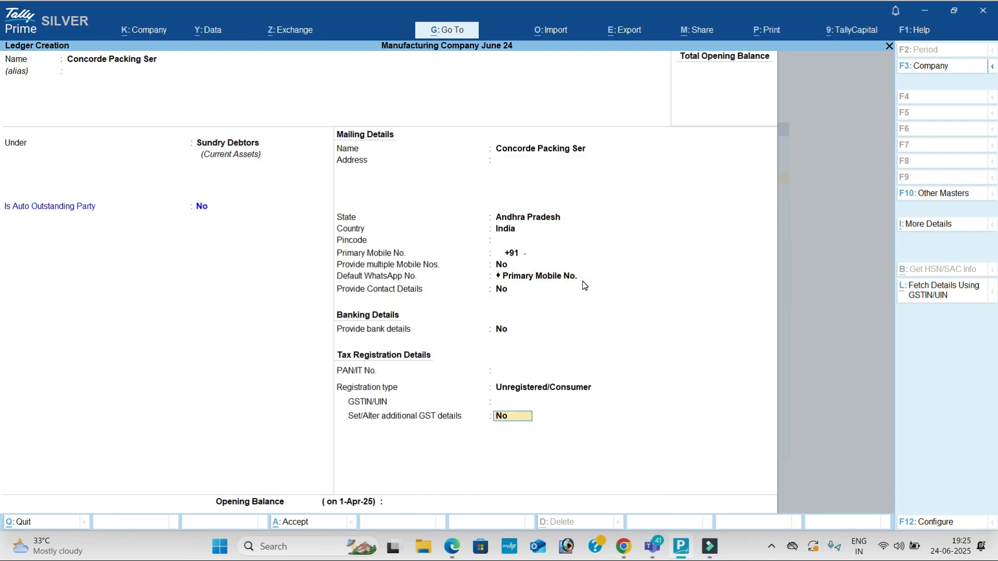
{"action": "key", "text": "Return"}
{"action": "key", "text": "Return"}
{"action": "key", "text": "Return"}
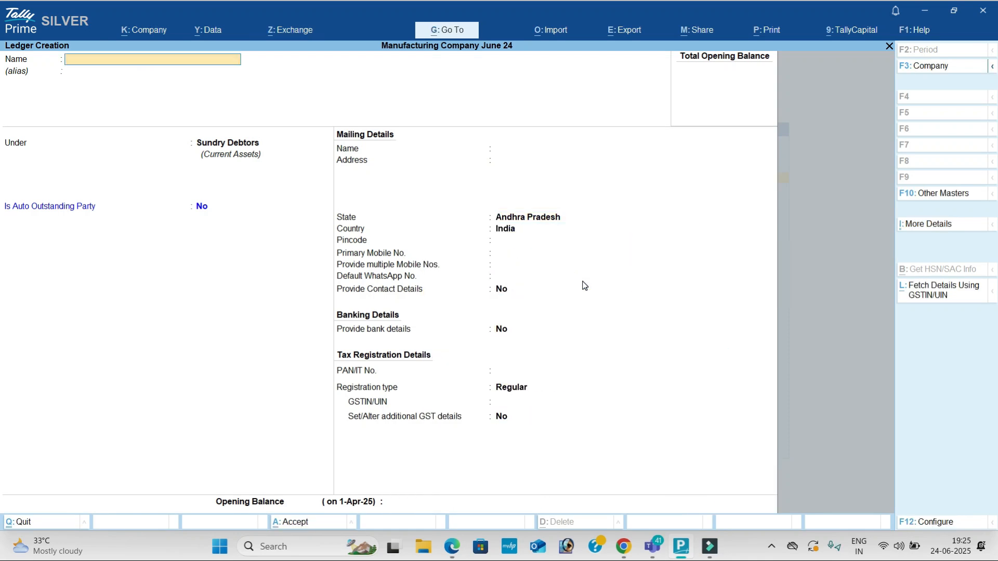
Step: Leave ledger creation and open a new Sales voucher without a reference number
{"action": "key", "text": "Escape"}
{"action": "key", "text": "Escape"}
{"action": "key", "text": "Down"}
{"action": "key", "text": "Down"}
{"action": "key", "text": "Down"}
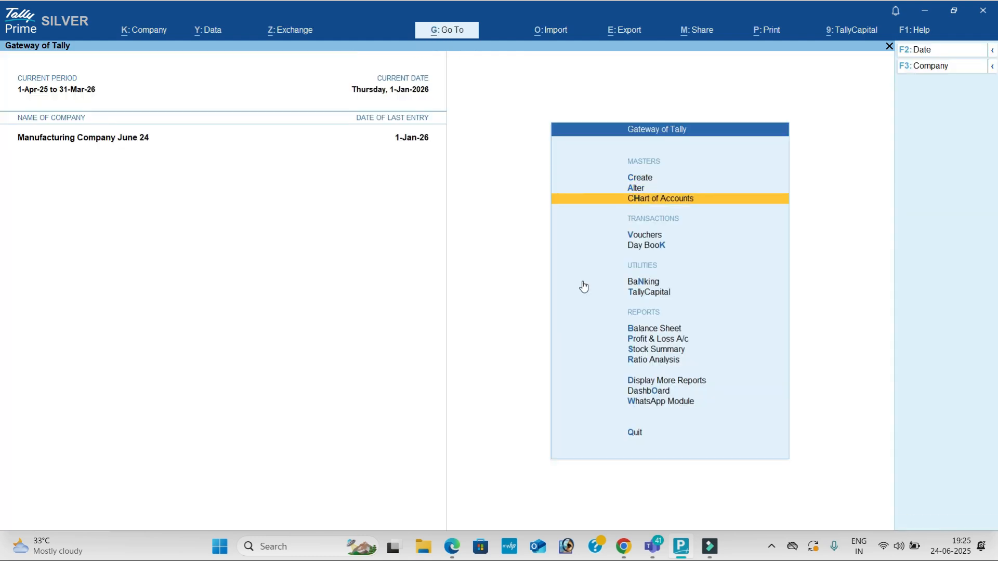
{"action": "key", "text": "Return"}
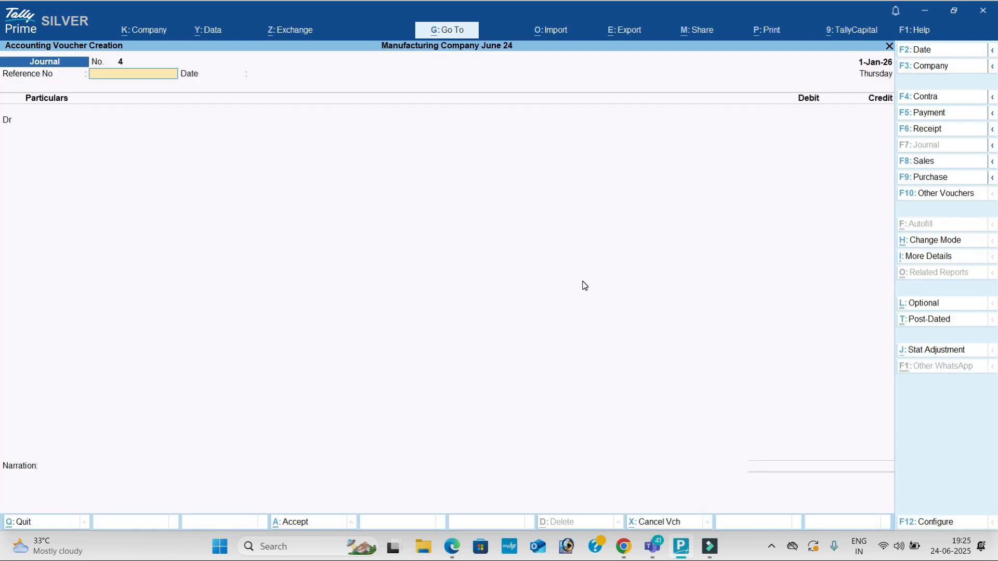
{"action": "left_click", "coordinate": [928, 162]}
{"action": "key", "text": "Return"}
{"action": "key", "text": "Return"}
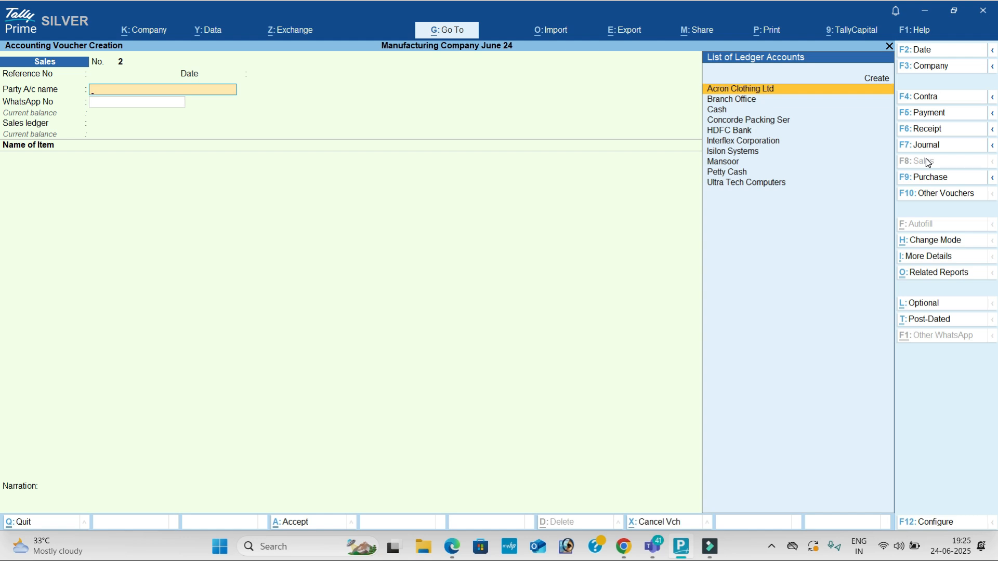
Step: Set the voucher's party to Acron Clothing Ltd with its default party details and choose Sales Export as the sales ledger
{"action": "key", "text": "Return"}
{"action": "key", "text": "Return"}
{"action": "key", "text": "Return"}
{"action": "key", "text": "Return"}
{"action": "key", "text": "Return"}
{"action": "key", "text": "Return"}
{"action": "key", "text": "Return"}
{"action": "key", "text": "Return"}
{"action": "key", "text": "Return"}
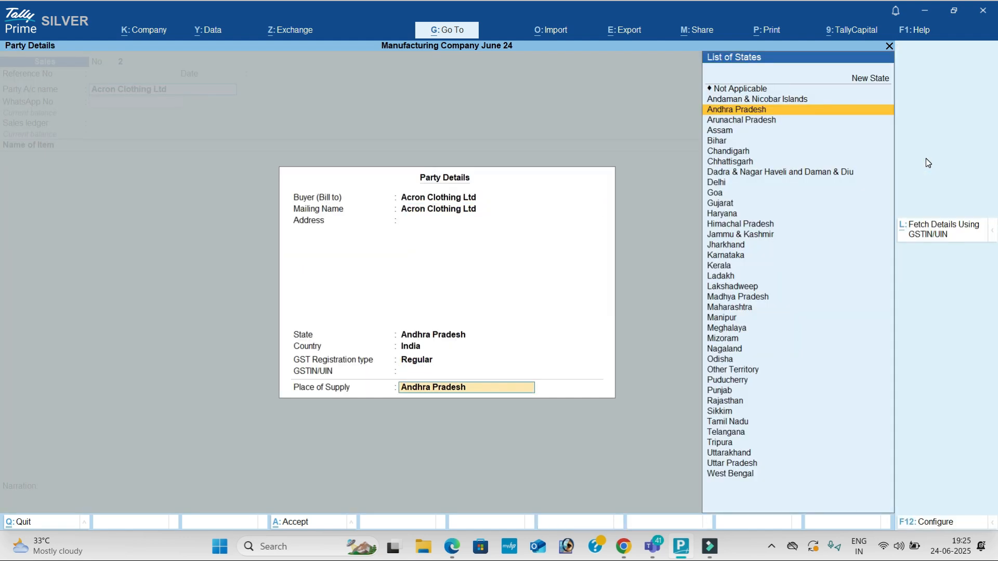
{"action": "key", "text": "Return"}
{"action": "key", "text": "Down"}
{"action": "key", "text": "Down"}
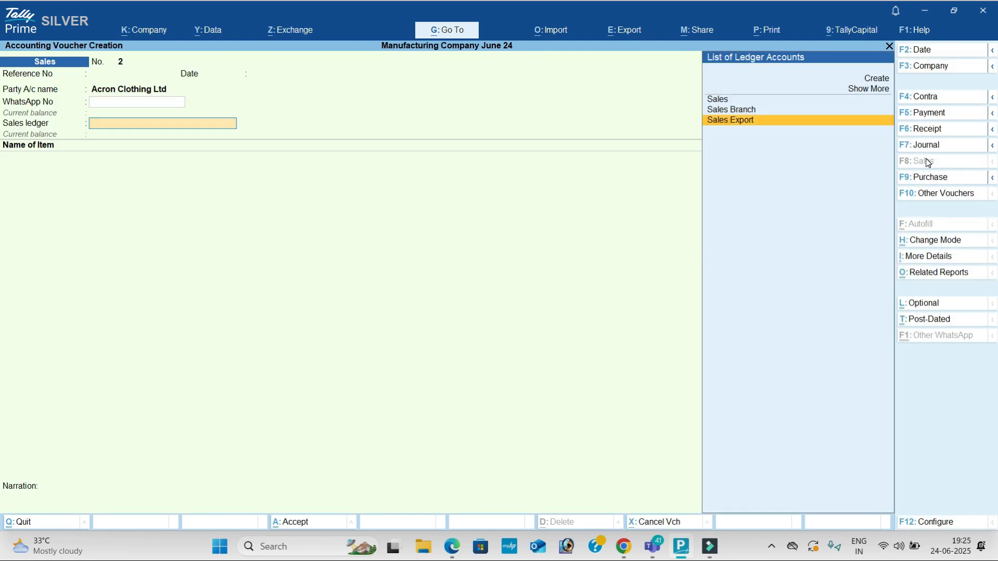
{"action": "key", "text": "Return"}
Step: Add Computer P4 with a quantity of 15 nos to the Acron Clothing export sales voucher, following transaction 41 in the PDF
{"action": "key", "text": "alt+Tab"}
{"action": "key", "text": "alt+Tab"}
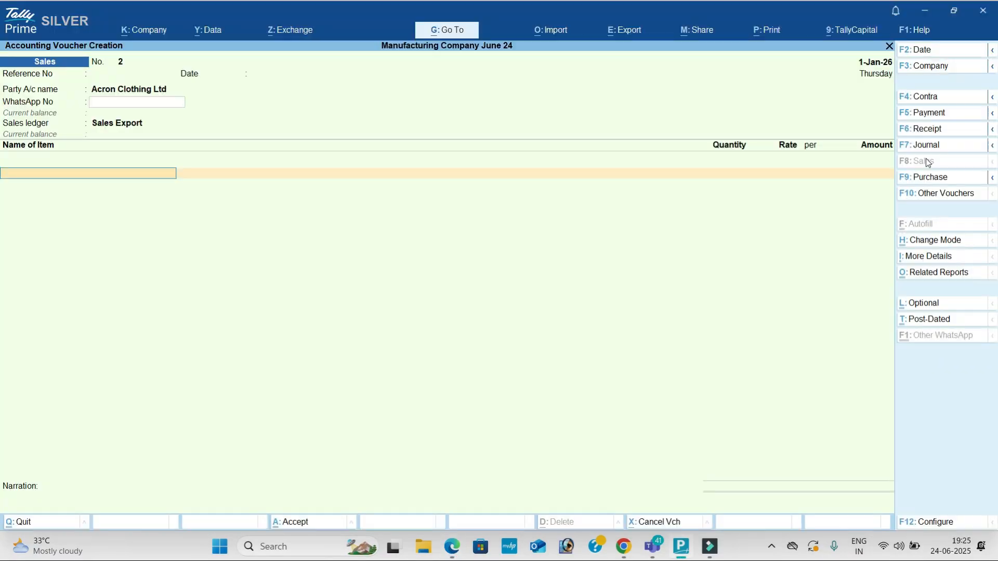
{"action": "type", "text": "C"}
{"action": "key", "text": "Down"}
{"action": "key", "text": "Return"}
{"action": "key", "text": "alt+Tab"}
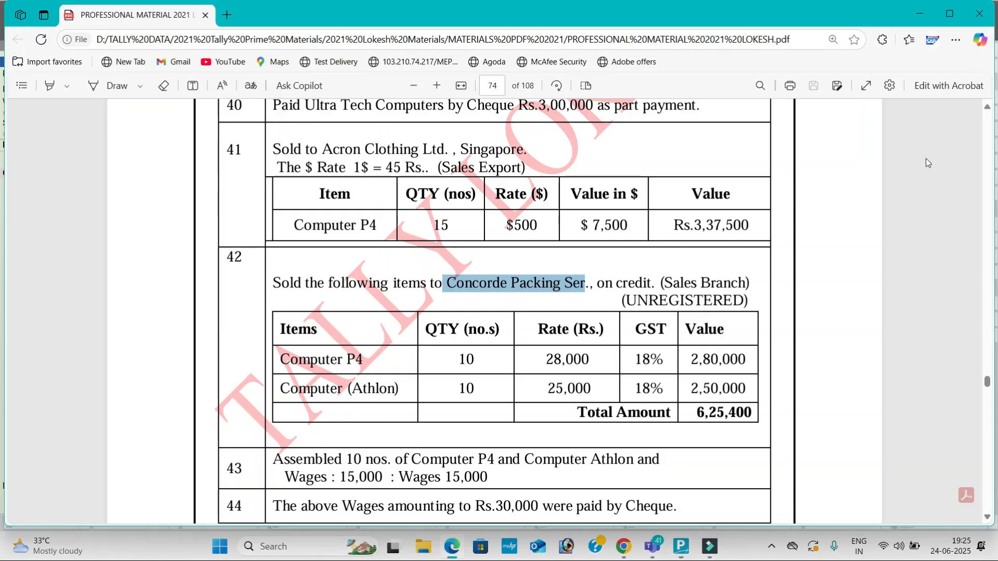
{"action": "key", "text": "alt+Tab"}
{"action": "type", "text": "15"}
{"action": "key", "text": "Return"}
{"action": "key", "text": "Return"}
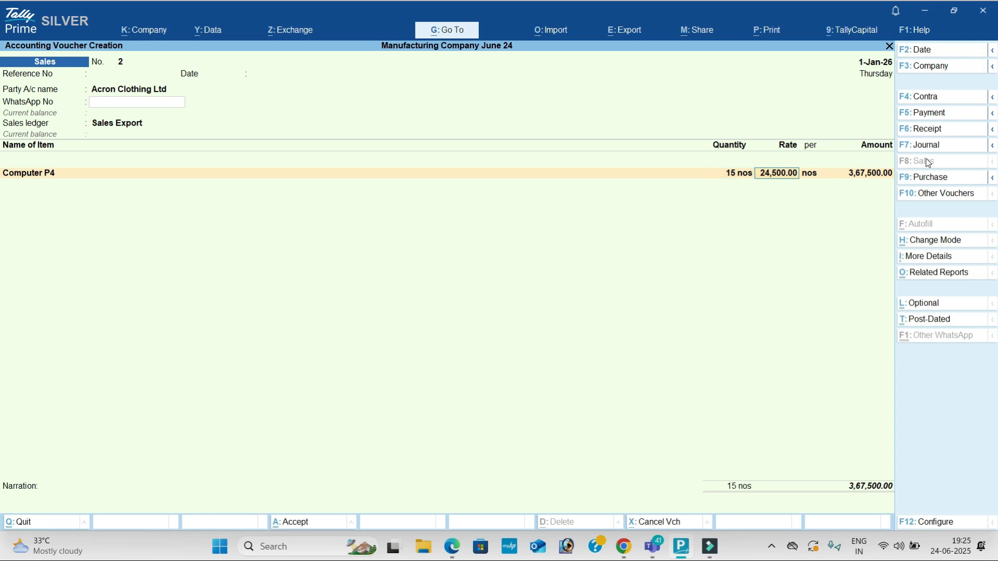
Step: Set the Computer P4 rate to $500, keep the GST and HSN details as per masters, and finish the item list
{"action": "key", "text": "BackSpace"}
{"action": "key", "text": "alt+Tab"}
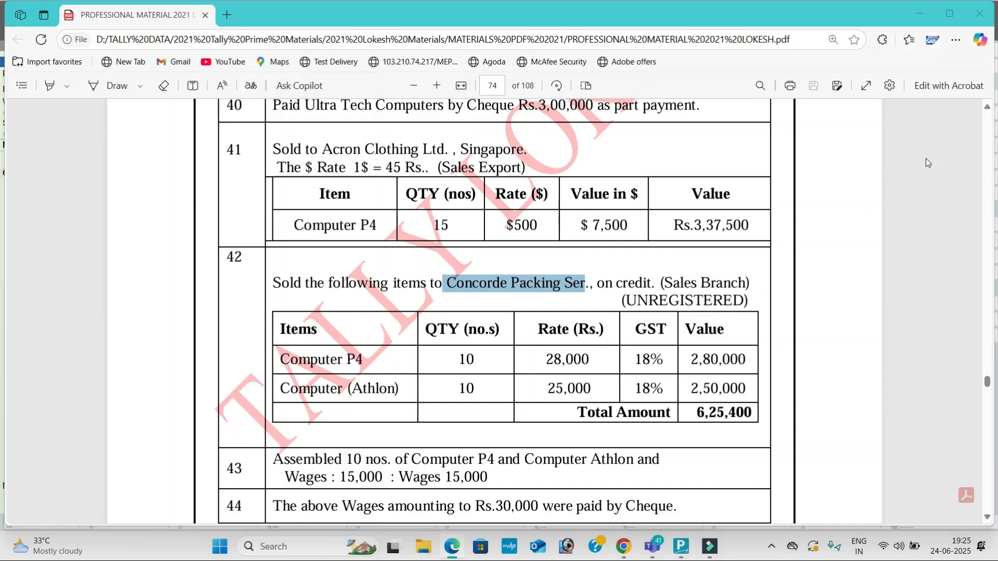
{"action": "key", "text": "alt+Tab"}
{"action": "type", "text": "$500"}
{"action": "key", "text": "Return"}
{"action": "key", "text": "Return"}
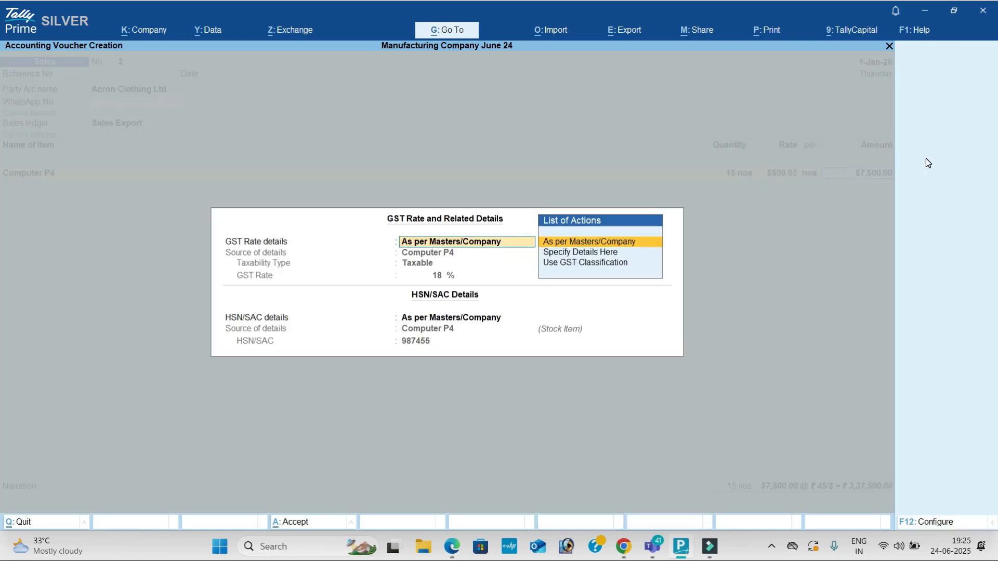
{"action": "key", "text": "Return"}
{"action": "key", "text": "Return"}
Step: Set Provide GST/e-Way Bill details to No, save the export sales voucher, and decline sending details for e-Way Bill generation
{"action": "key", "text": "Up"}
{"action": "key", "text": "Return"}
{"action": "key", "text": "alt+Tab"}
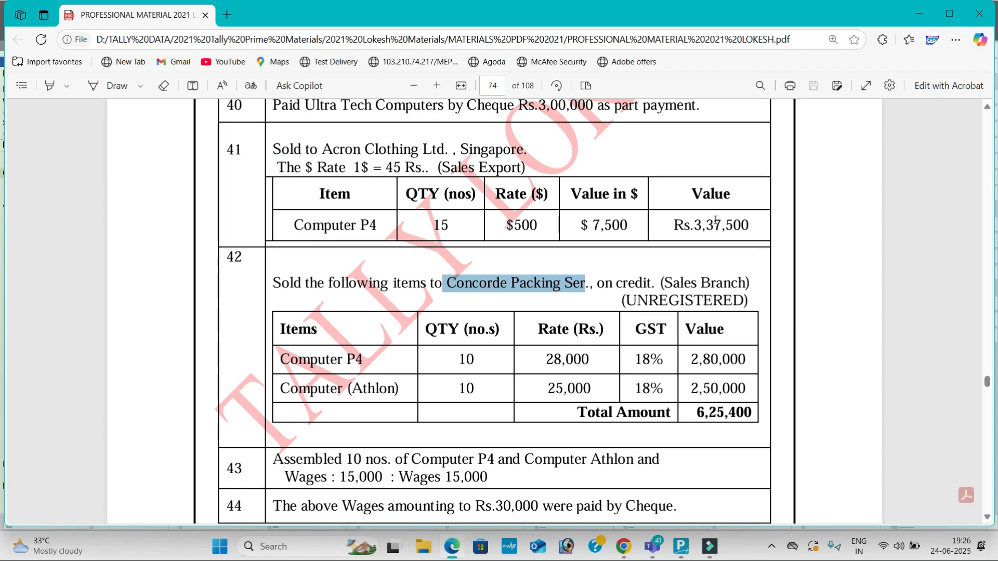
{"action": "key", "text": "alt+Tab"}
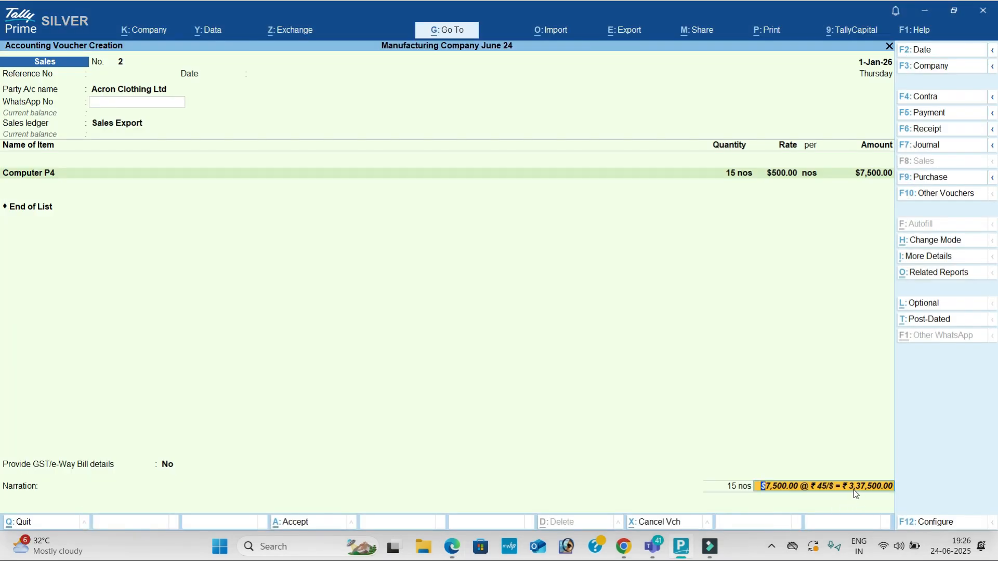
{"action": "key", "text": "Return"}
{"action": "key", "text": "Return"}
{"action": "key", "text": "Return"}
{"action": "key", "text": "Return"}
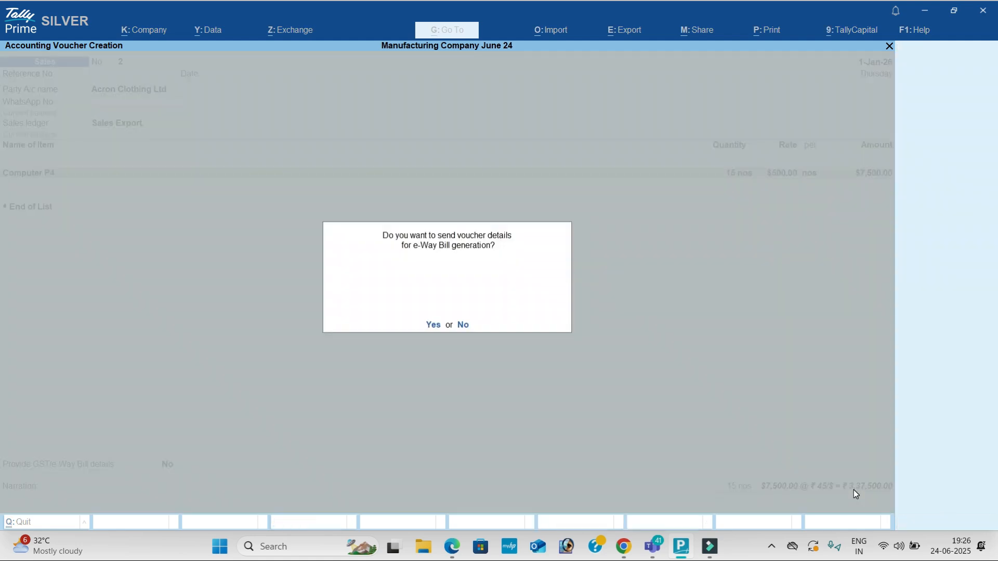
{"action": "key", "text": "n"}
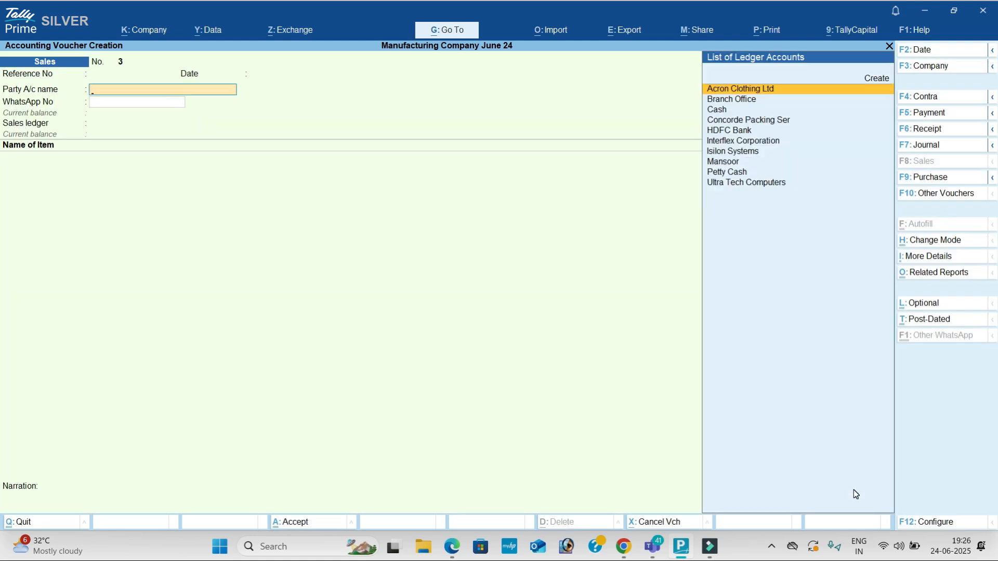
Step: Set the new sales voucher's party to Concorde Packing Ser with default party details and Sales Branch as the sales ledger
{"action": "type", "text": "co"}
{"action": "key", "text": "Return"}
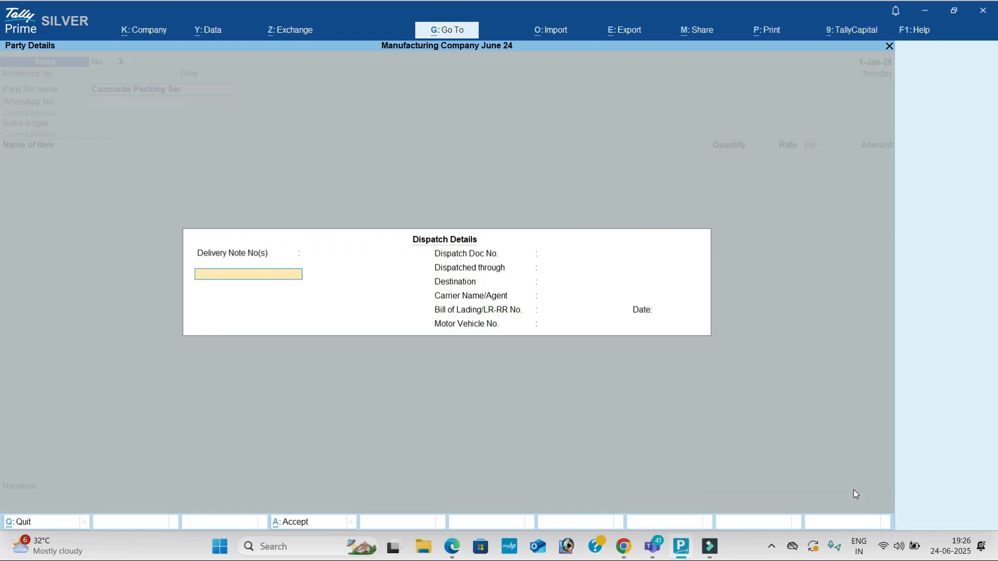
{"action": "key", "text": "ctrl+a"}
{"action": "key", "text": "Down"}
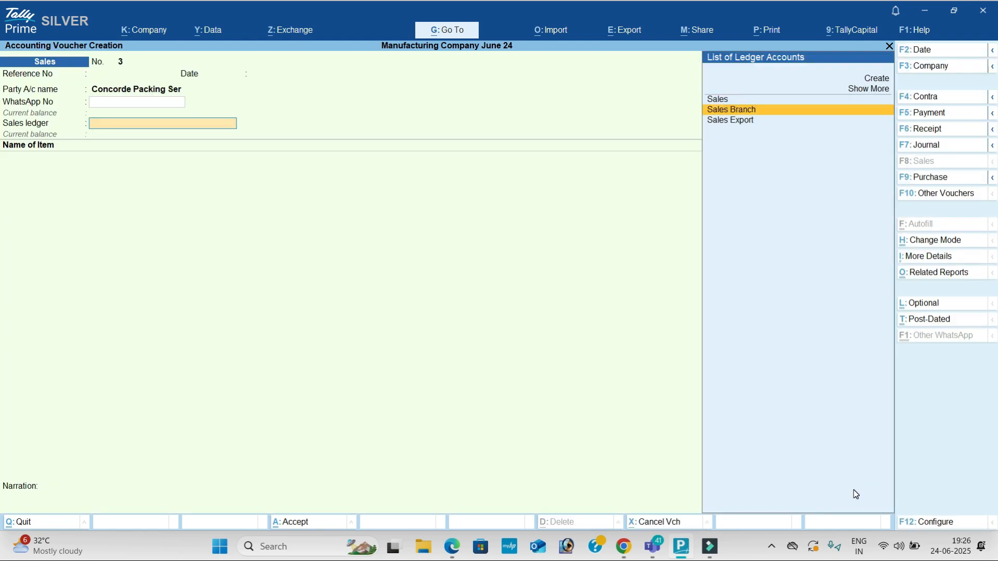
{"action": "key", "text": "Return"}
Step: Add Computer P4 with a quantity of 10 nos to the Concorde Packing Ser voucher, following transaction 42 in the PDF
{"action": "key", "text": "alt+Tab"}
{"action": "key", "text": "alt+Tab"}
{"action": "type", "text": "Co"}
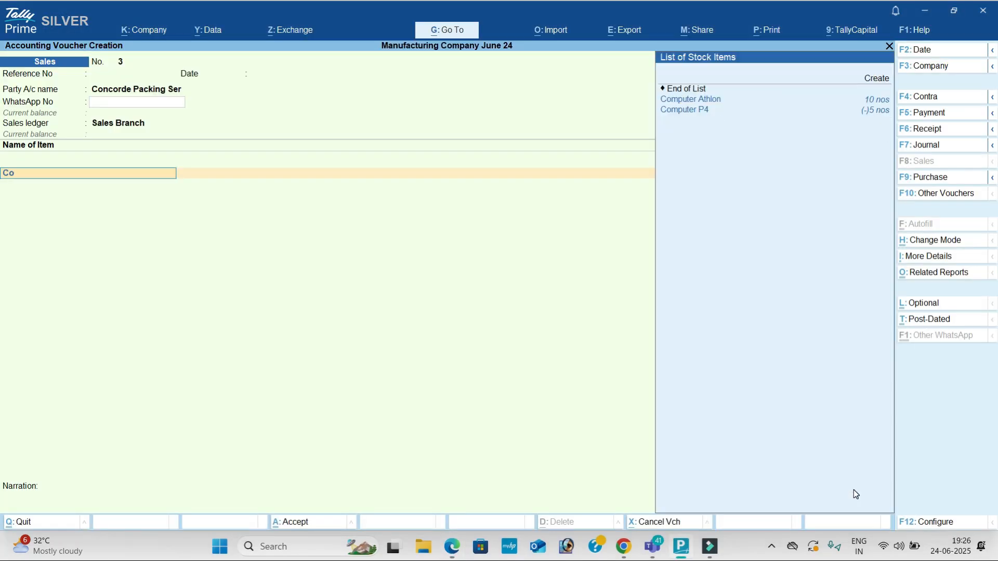
{"action": "key", "text": "Down"}
{"action": "key", "text": "Return"}
{"action": "key", "text": "alt+Tab"}
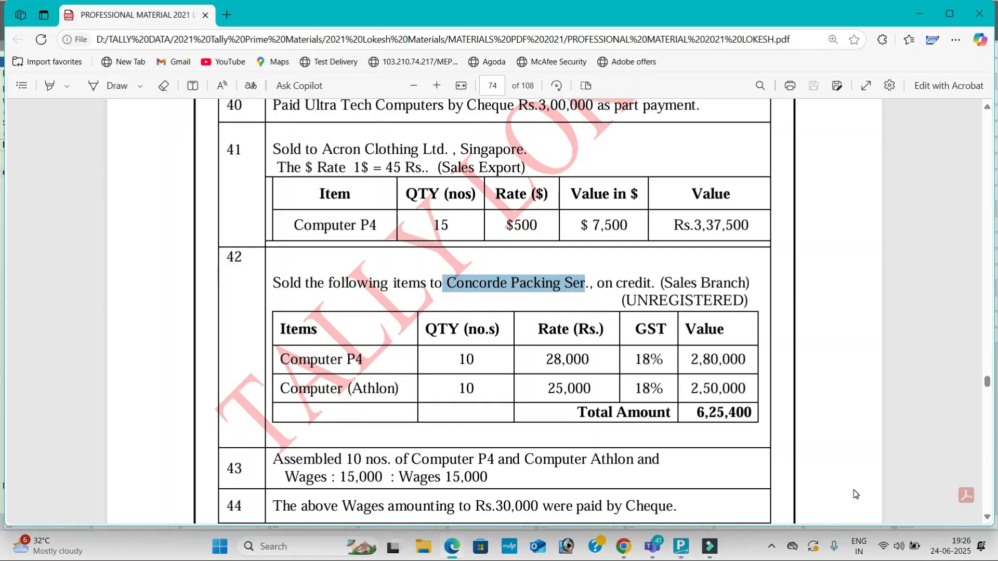
{"action": "key", "text": "alt+Tab"}
{"action": "type", "text": "10"}
{"action": "key", "text": "Return"}
Step: Set the Computer P4 rate to 28,000 and keep its GST details as per masters
{"action": "key", "text": "alt+Tab"}
{"action": "key", "text": "alt+Tab"}
{"action": "type", "text": "28,000"}
{"action": "key", "text": "Return"}
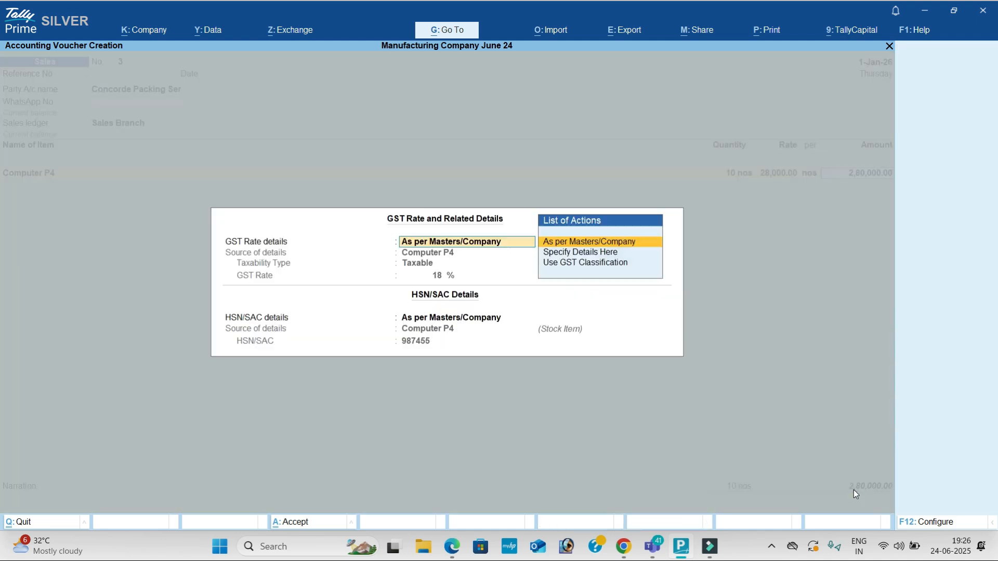
{"action": "key", "text": "Return"}
{"action": "key", "text": "Return"}
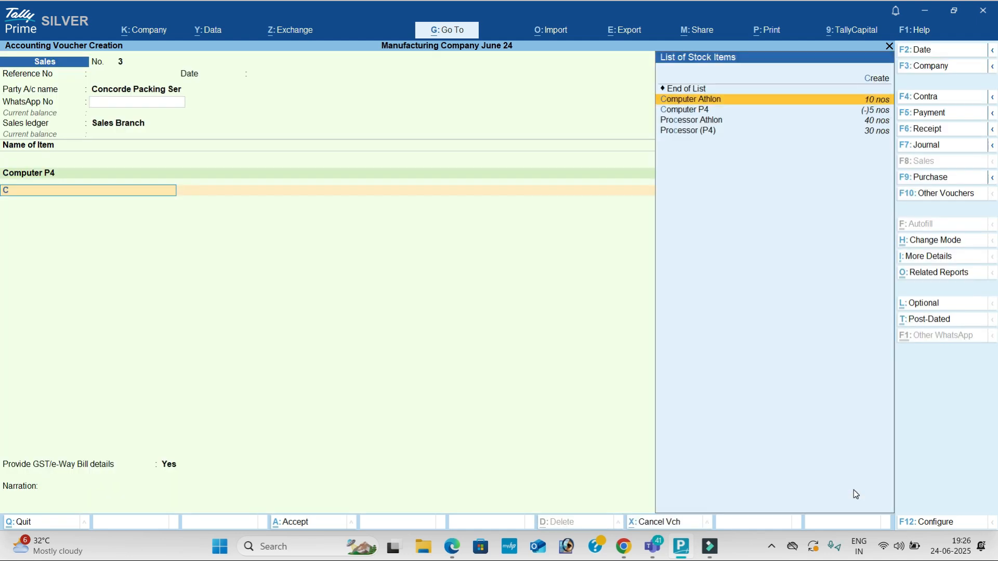
Step: Add Computer Athlon with a quantity of 10 nos at a rate of 25,000, and finish the item list
{"action": "key", "text": "Return"}
{"action": "key", "text": "alt+Tab"}
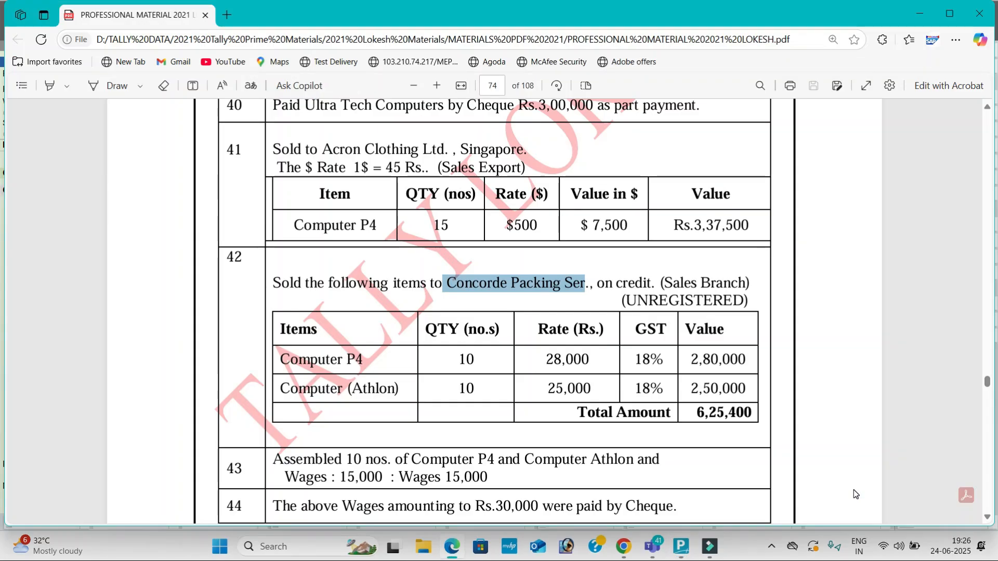
{"action": "key", "text": "alt+Tab"}
{"action": "type", "text": "10"}
{"action": "key", "text": "Return"}
{"action": "key", "text": "alt+Tab"}
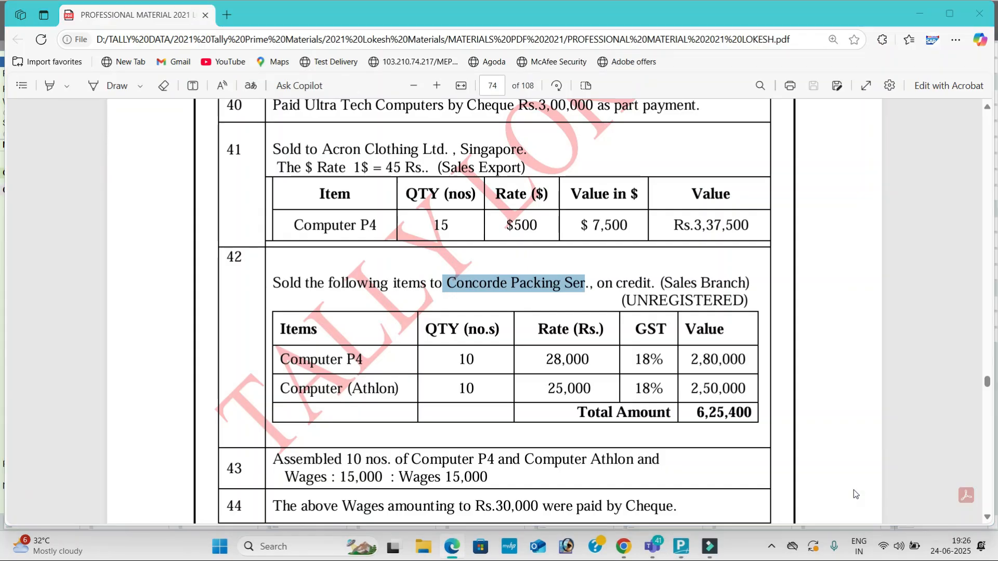
{"action": "key", "text": "alt+Tab"}
{"action": "type", "text": "25000"}
{"action": "key", "text": "Return"}
{"action": "key", "text": "Return"}
{"action": "key", "text": "Return"}
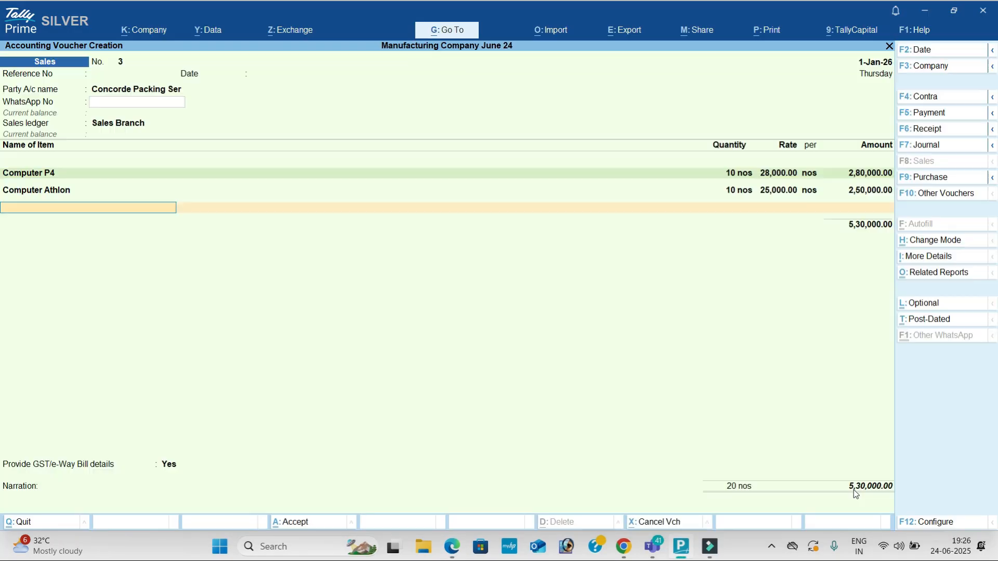
Step: Add the CGST and SGST tax ledgers with their calculated amounts to the Concorde Packing Ser voucher
{"action": "type", "text": "CGST"}
{"action": "key", "text": "Return"}
{"action": "key", "text": "Return"}
{"action": "type", "text": "SGST"}
{"action": "key", "text": "Return"}
{"action": "key", "text": "Return"}
{"action": "key", "text": "Return"}
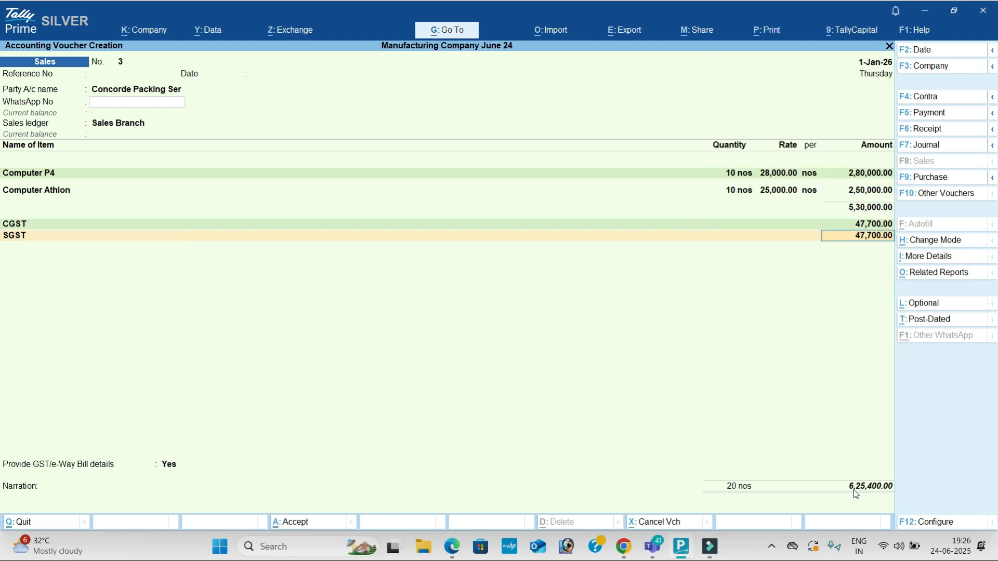
Step: Set Provide GST/e-Way Bill details to No, check the total against transaction 42, save the voucher, and decline e-Way Bill generation
{"action": "key", "text": "Up"}
{"action": "key", "text": "Return"}
{"action": "key", "text": "alt+Tab"}
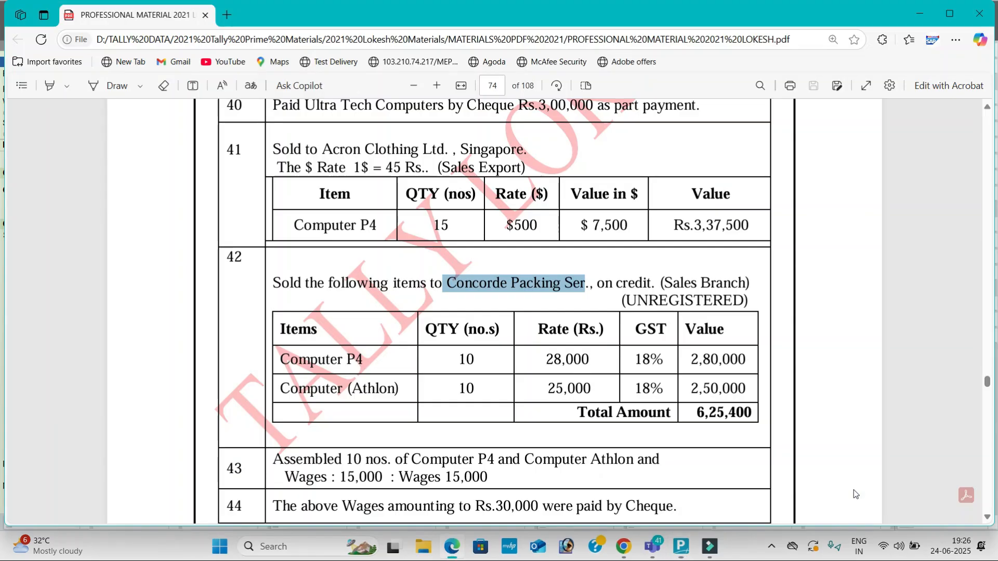
{"action": "scroll", "coordinate": [711, 418], "scroll_direction": "down", "scroll_amount": 1}
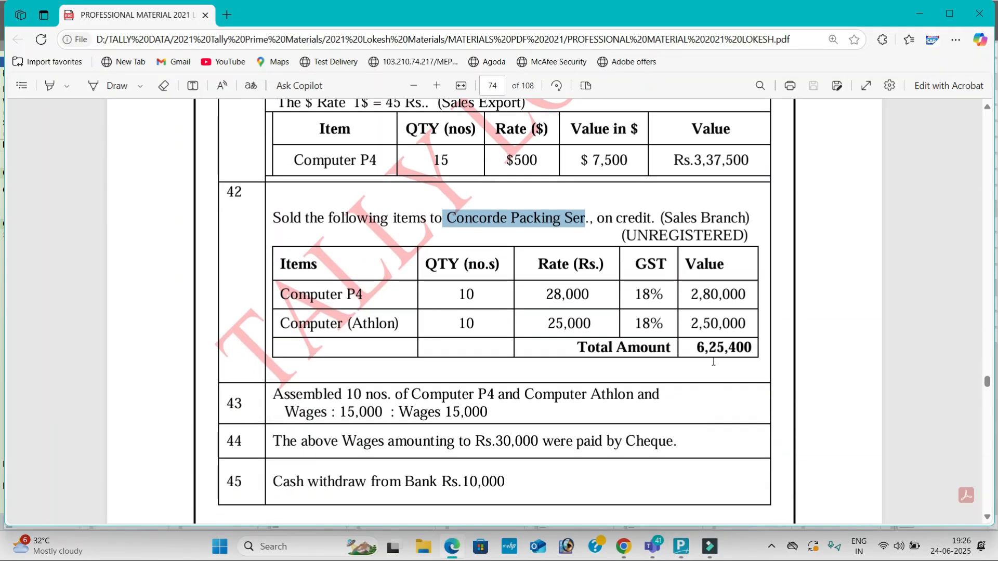
{"action": "key", "text": "alt+Tab"}
{"action": "key", "text": "Return"}
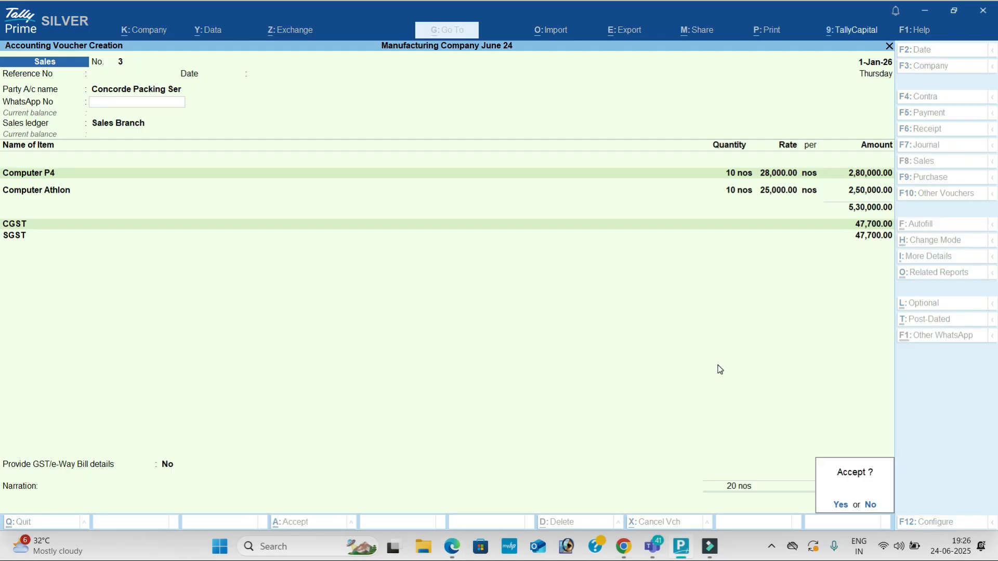
{"action": "key", "text": "Return"}
{"action": "key", "text": "n"}
Step: Consult cash sale transaction 46 in the PDF and enable the discount column for invoices in the company features
{"action": "key", "text": "alt+Tab"}
{"action": "scroll", "coordinate": [601, 379], "scroll_direction": "down", "scroll_amount": 2}
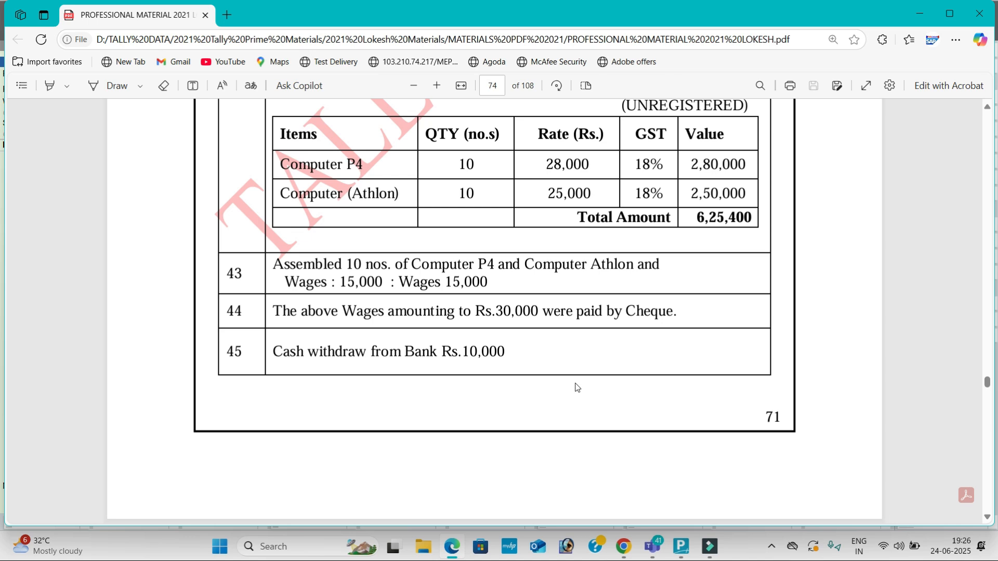
{"action": "scroll", "coordinate": [584, 379], "scroll_direction": "down", "scroll_amount": 5}
{"action": "scroll", "coordinate": [586, 378], "scroll_direction": "down", "scroll_amount": 2}
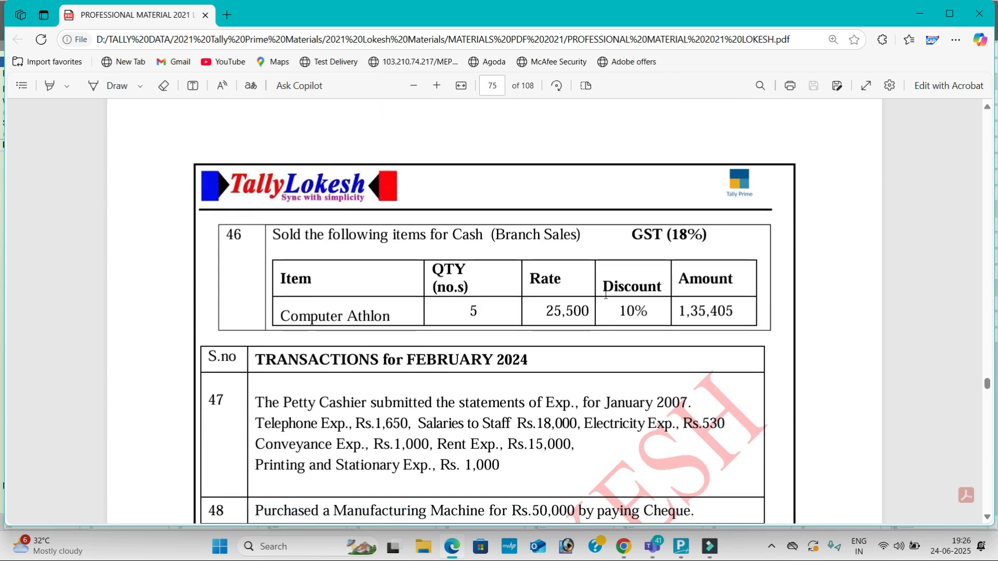
{"action": "key", "text": "alt+Tab"}
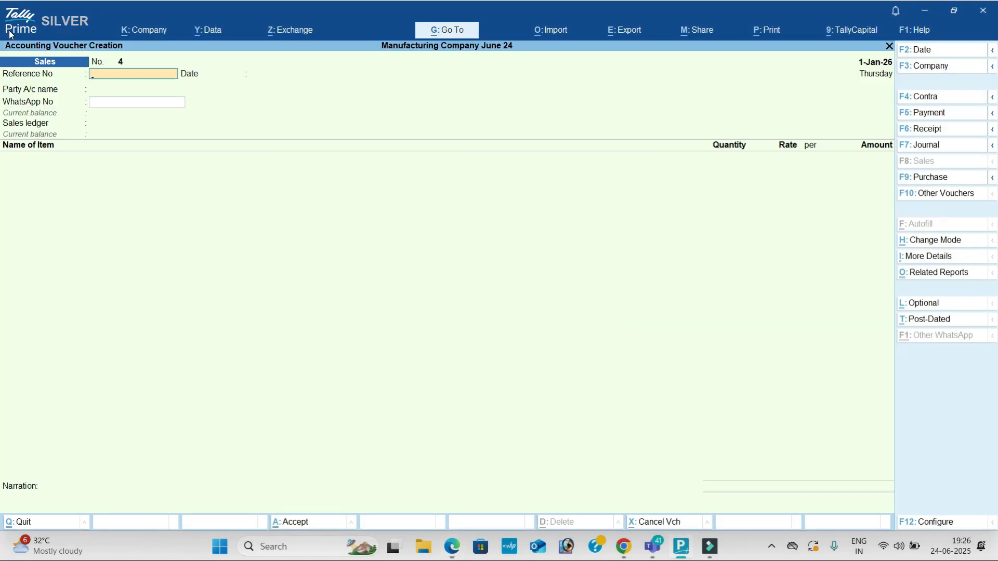
{"action": "left_click", "coordinate": [140, 29]}
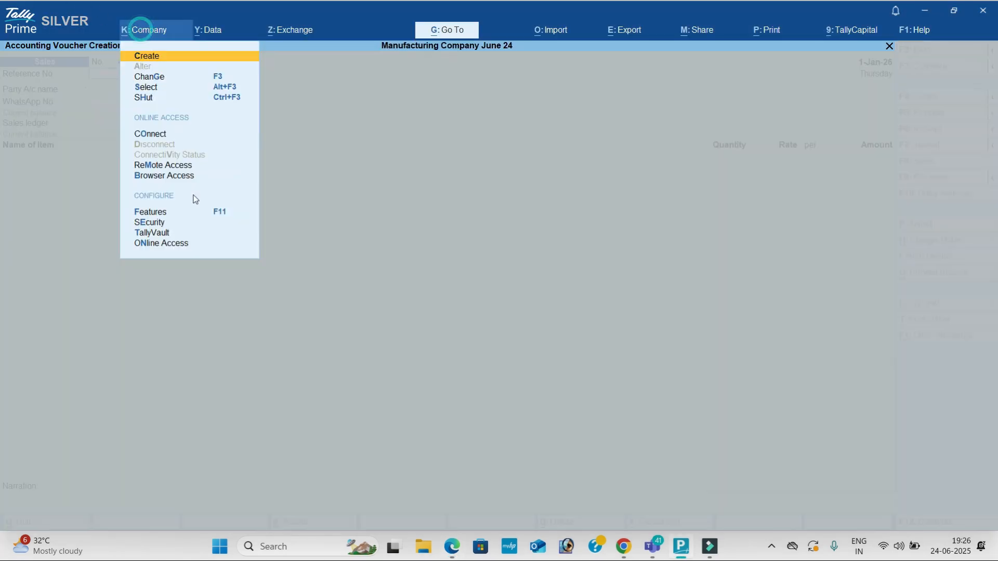
{"action": "left_click", "coordinate": [161, 213]}
{"action": "left_click", "coordinate": [404, 358]}
{"action": "key", "text": "y"}
{"action": "key", "text": "Return"}
{"action": "key", "text": "ctrl+a"}
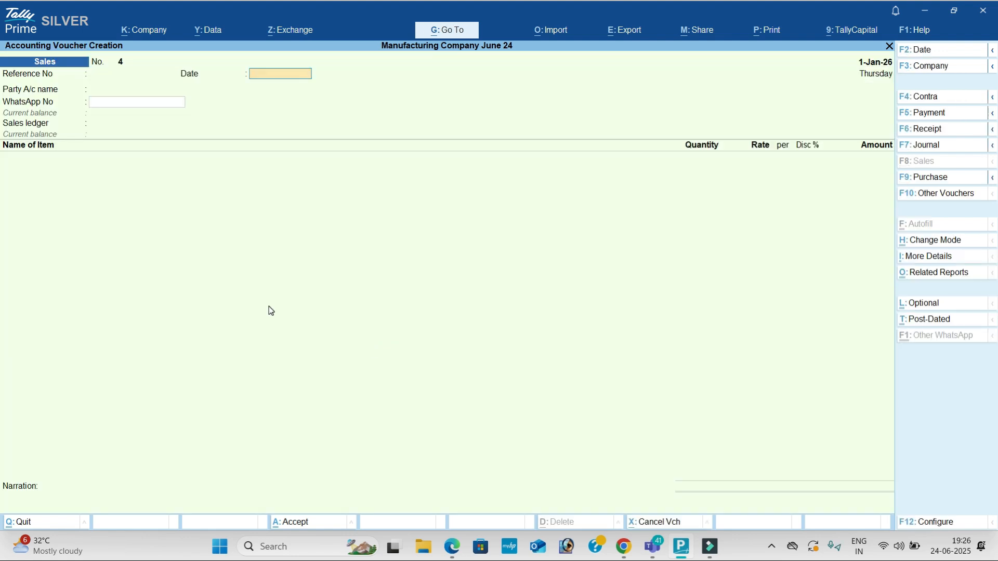
Step: Set the new sales voucher's party to Cash with default party details and choose Sales Branch as the sales ledger
{"action": "key", "text": "Down"}
{"action": "key", "text": "Down"}
{"action": "key", "text": "Return"}
{"action": "key", "text": "Return"}
{"action": "key", "text": "Return"}
{"action": "key", "text": "Return"}
{"action": "key", "text": "Return"}
{"action": "key", "text": "Return"}
{"action": "key", "text": "Return"}
{"action": "key", "text": "Return"}
{"action": "key", "text": "Return"}
{"action": "key", "text": "Return"}
{"action": "key", "text": "Return"}
{"action": "key", "text": "Return"}
{"action": "key", "text": "Return"}
{"action": "key", "text": "Return"}
{"action": "key", "text": "Return"}
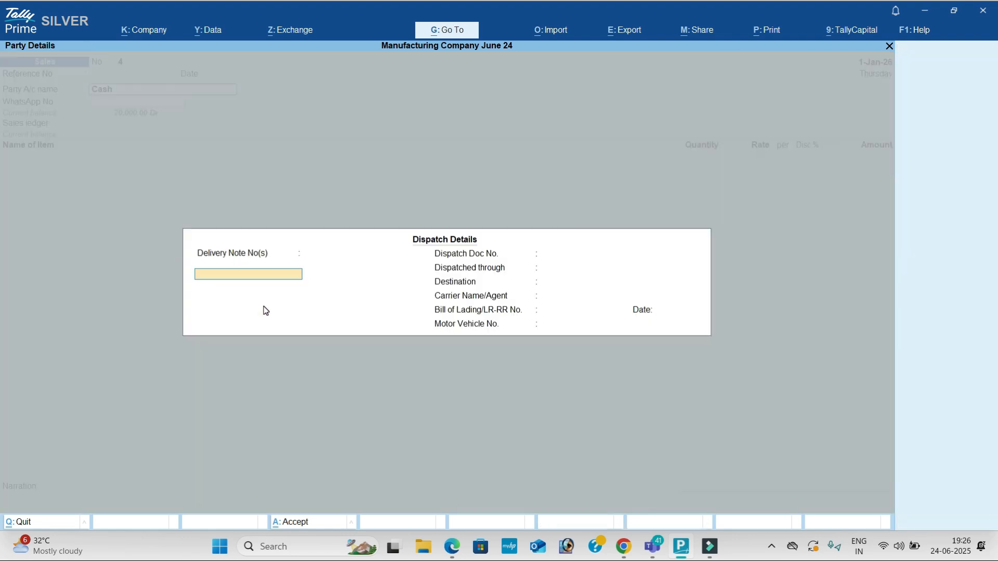
{"action": "key", "text": "Escape"}
{"action": "key", "text": "Return"}
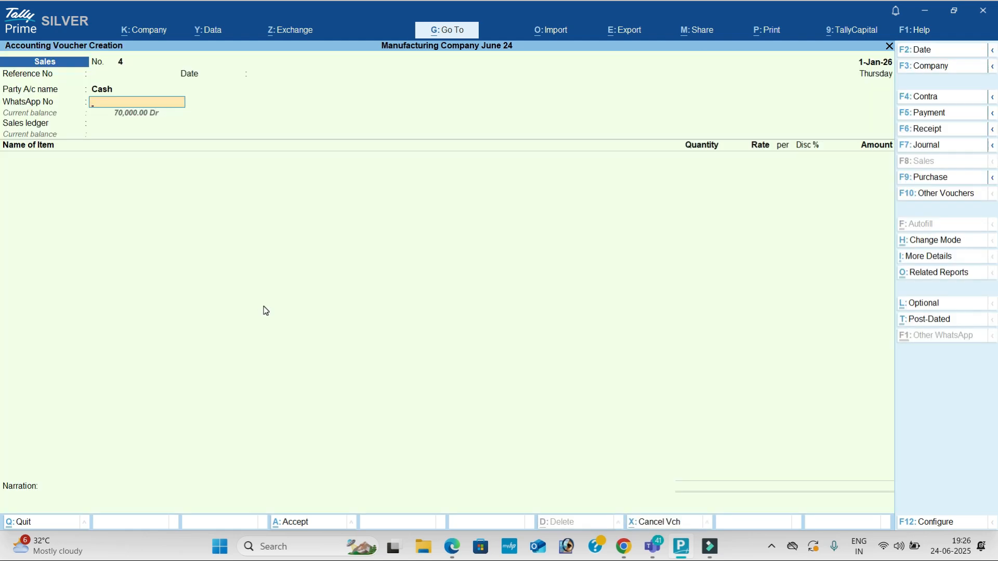
{"action": "key", "text": "Return"}
{"action": "key", "text": "Down"}
{"action": "key", "text": "Return"}
Step: Add Computer Athlon with a quantity of 5 nos at a rate of 25,500, following transaction 46 in the PDF
{"action": "key", "text": "alt+Tab"}
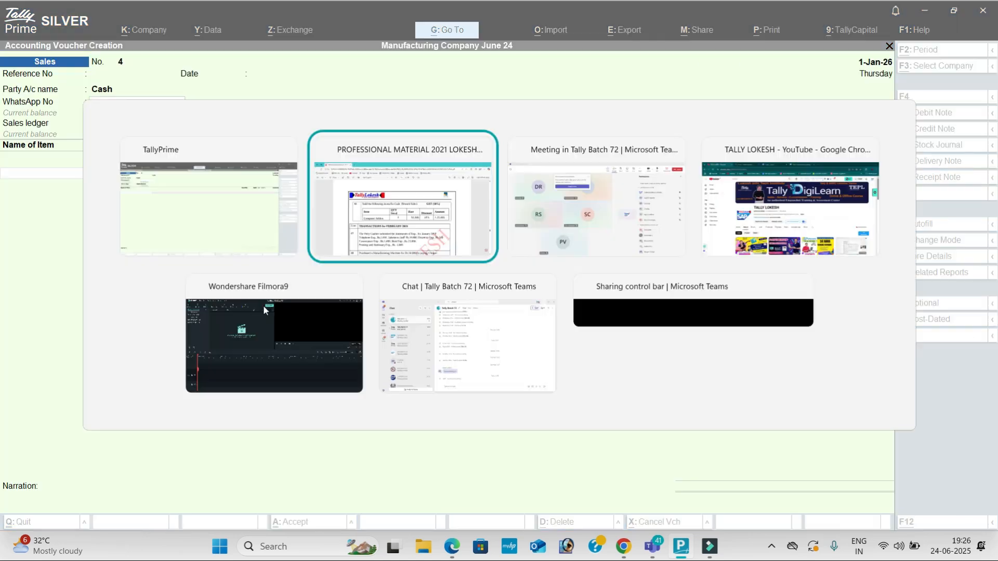
{"action": "key", "text": "alt+Tab"}
{"action": "key", "text": "Return"}
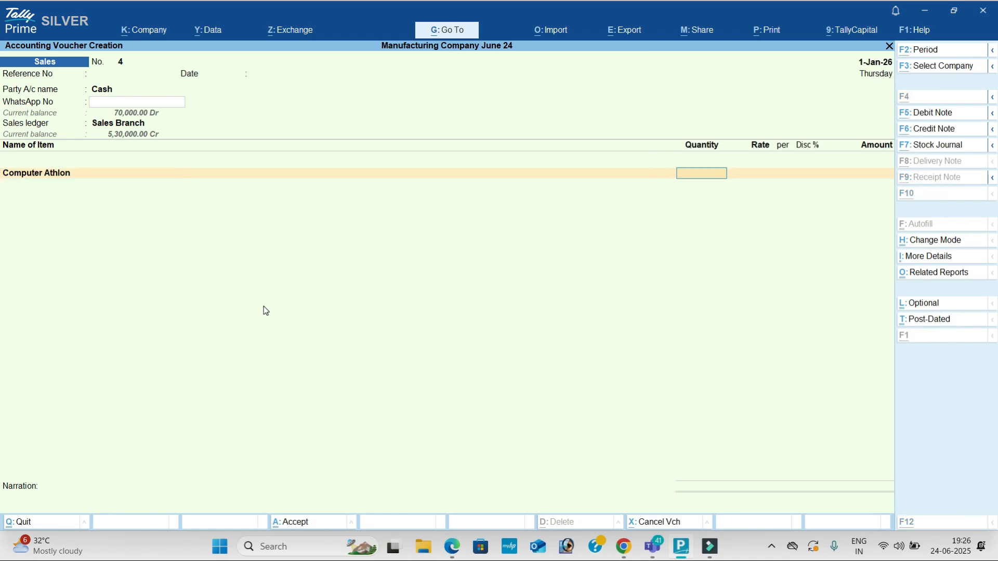
{"action": "key", "text": "alt+Tab"}
{"action": "key", "text": "alt+Tab"}
{"action": "type", "text": "5"}
{"action": "key", "text": "Return"}
{"action": "key", "text": "Return"}
{"action": "type", "text": "25500"}
{"action": "key", "text": "Return"}
Step: Apply a 10% discount to the Computer Athlon line, keep its default GST details, and finish the item list
{"action": "key", "text": "alt+Tab"}
{"action": "key", "text": "alt+Tab"}
{"action": "type", "text": "10"}
{"action": "key", "text": "Return"}
{"action": "key", "text": "ctrl+a"}
{"action": "key", "text": "Return"}
Step: Add the CGST and SGST tax ledgers with their calculated amounts to the cash sale voucher
{"action": "type", "text": "cg"}
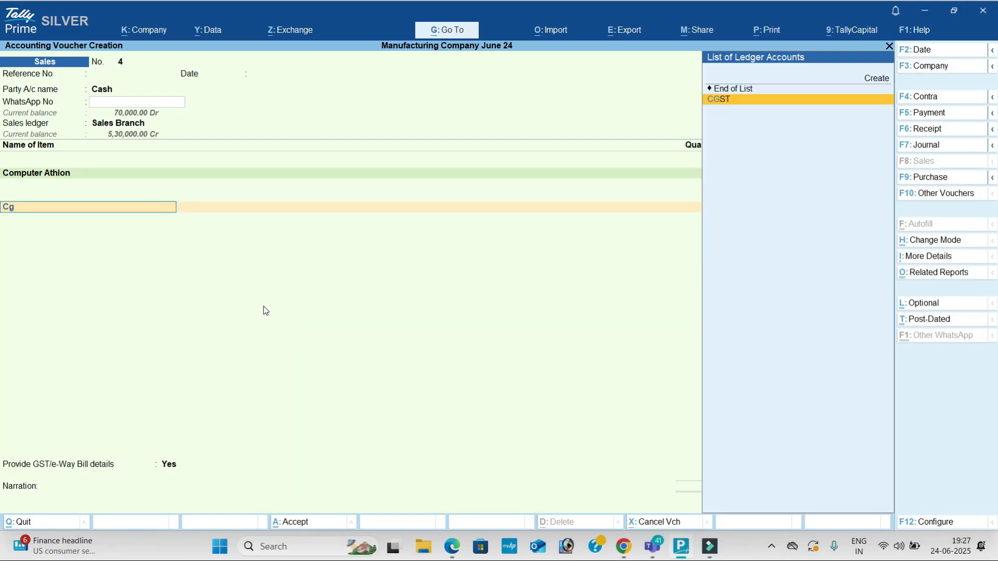
{"action": "key", "text": "Return"}
{"action": "type", "text": "sg"}
{"action": "key", "text": "Return"}
{"action": "key", "text": "Return"}
{"action": "key", "text": "Return"}
Step: Set Provide GST/e-Way Bill details to No, save the cash sale voucher, and decline sending details for e-Way Bill generation
{"action": "key", "text": "Down"}
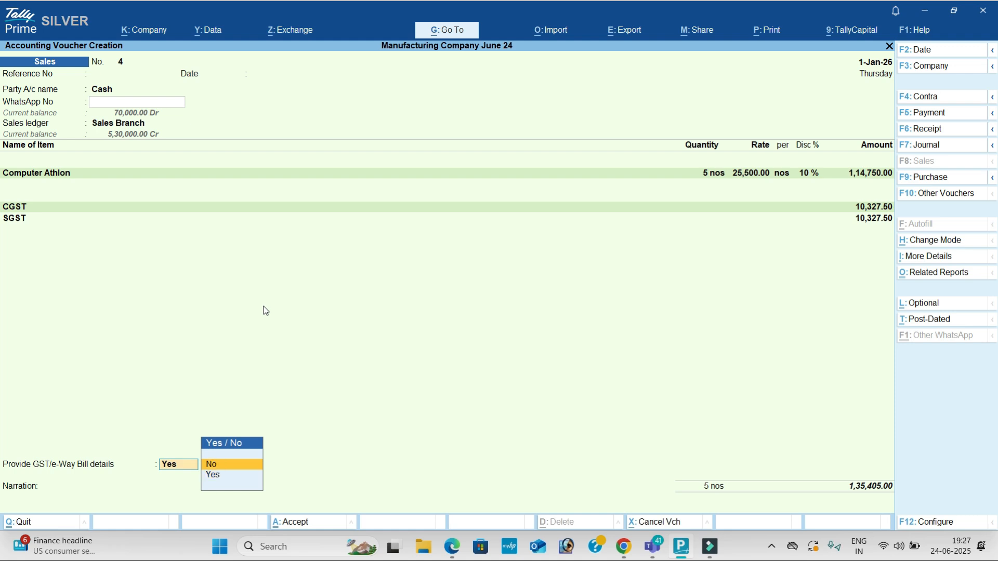
{"action": "key", "text": "Return"}
{"action": "key", "text": "Return"}
{"action": "key", "text": "Return"}
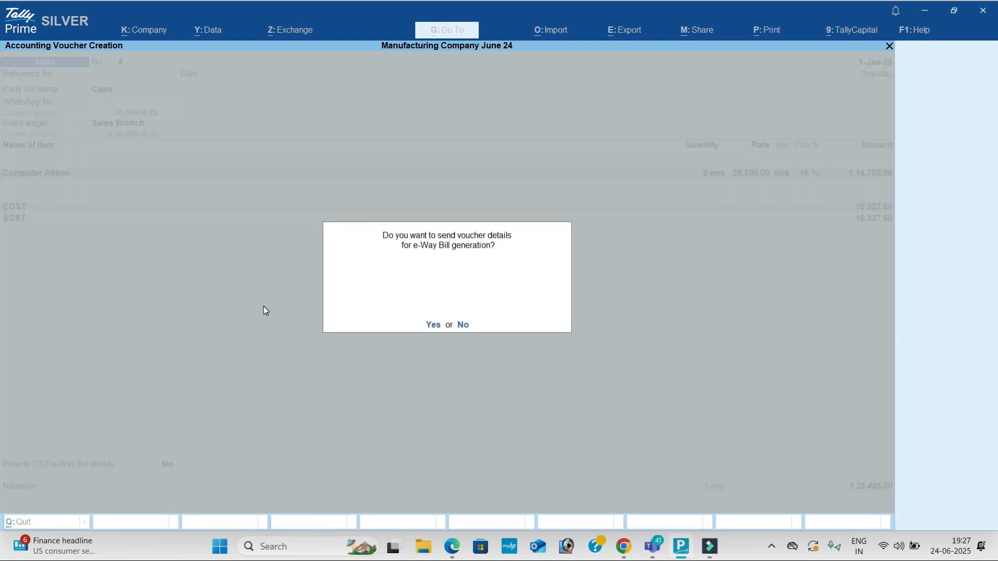
{"action": "key", "text": "n"}
Step: Review the February and March 2024 transactions in the PDF, down to the credit sale in transaction 63
{"action": "key", "text": "alt+Tab"}
{"action": "scroll", "coordinate": [319, 362], "scroll_direction": "down", "scroll_amount": 3}
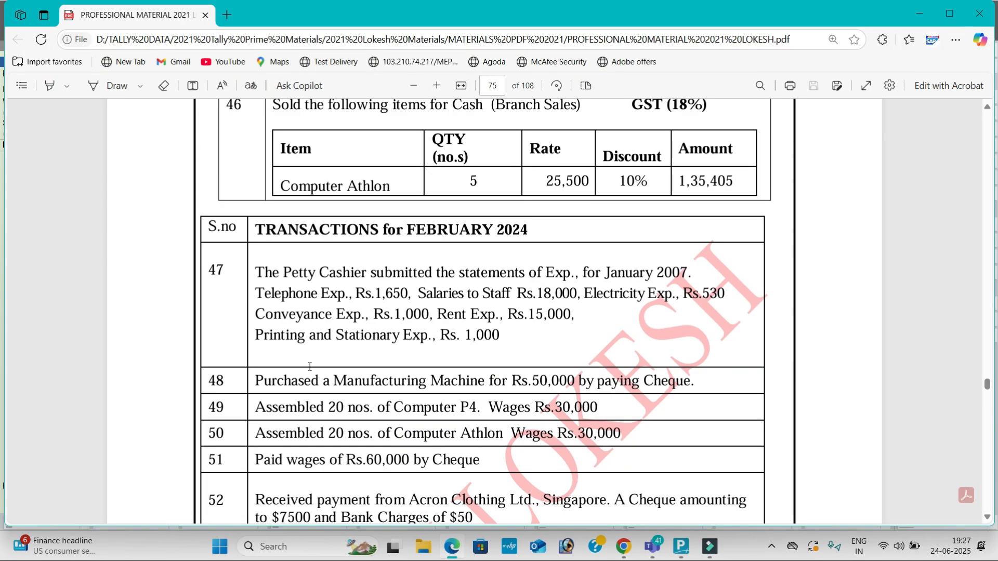
{"action": "scroll", "coordinate": [394, 370], "scroll_direction": "down", "scroll_amount": 3}
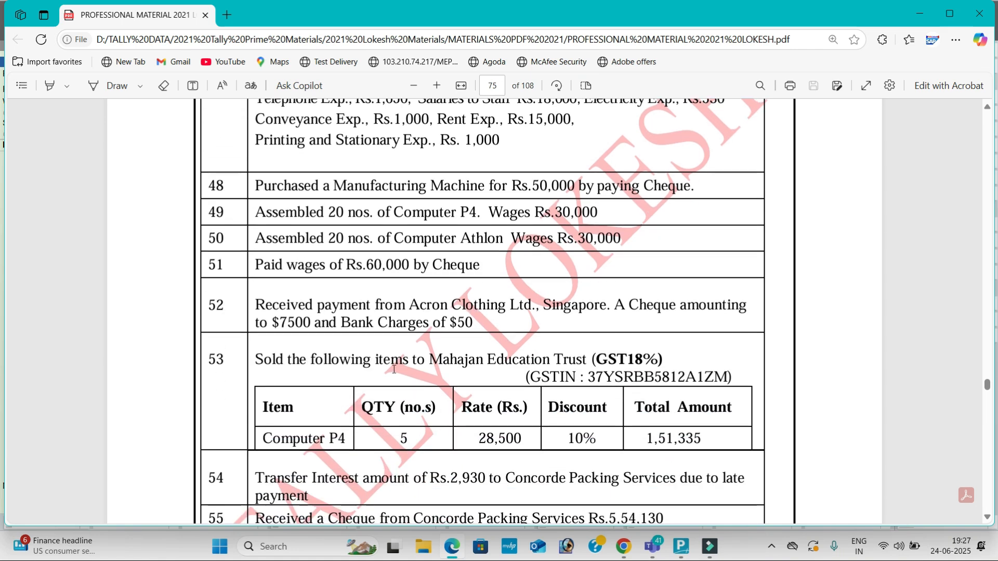
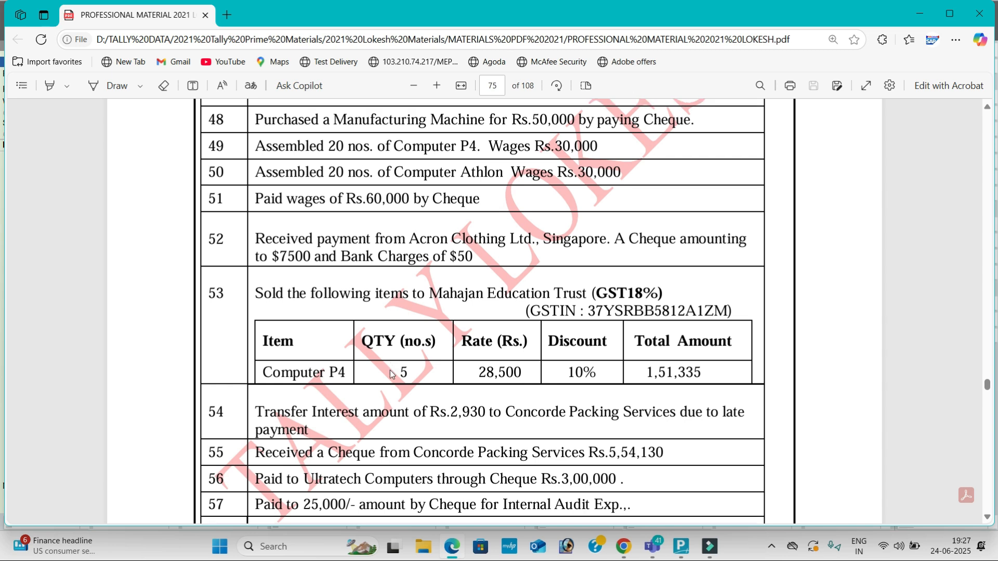
{"action": "scroll", "coordinate": [392, 369], "scroll_direction": "down", "scroll_amount": 3}
{"action": "scroll", "coordinate": [418, 331], "scroll_direction": "down", "scroll_amount": 7}
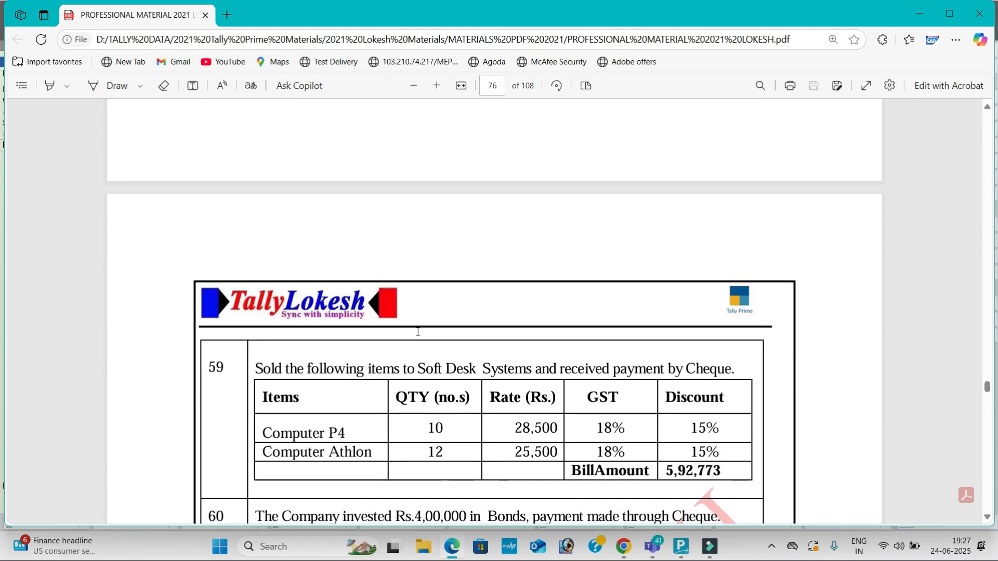
{"action": "scroll", "coordinate": [418, 331], "scroll_direction": "down", "scroll_amount": 4}
{"action": "scroll", "coordinate": [418, 331], "scroll_direction": "down", "scroll_amount": 2}
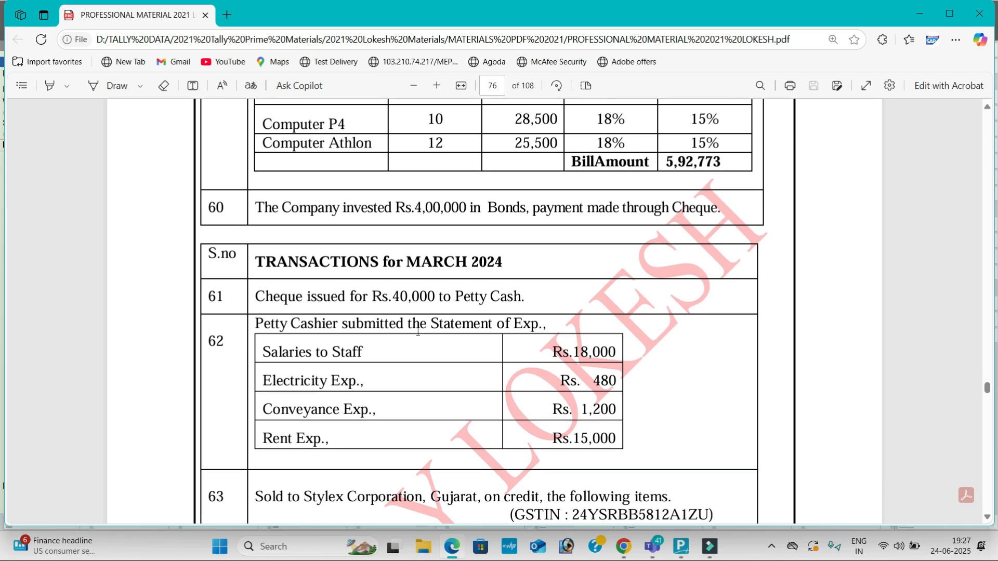
{"action": "scroll", "coordinate": [418, 331], "scroll_direction": "down", "scroll_amount": 4}
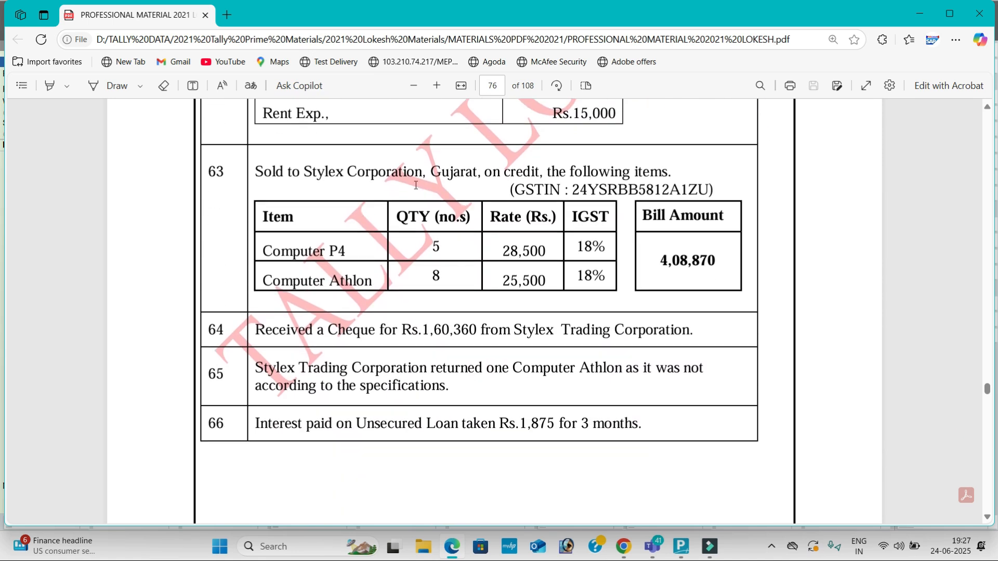
Step: Start a new party ledger from the sales voucher, named Stylex Corporation as copied from transaction 63 in the PDF
{"action": "left_click_drag", "start_coordinate": [304, 172], "coordinate": [422, 185]}
{"action": "key", "text": "ctrl+c"}
{"action": "key", "text": "alt+Tab"}
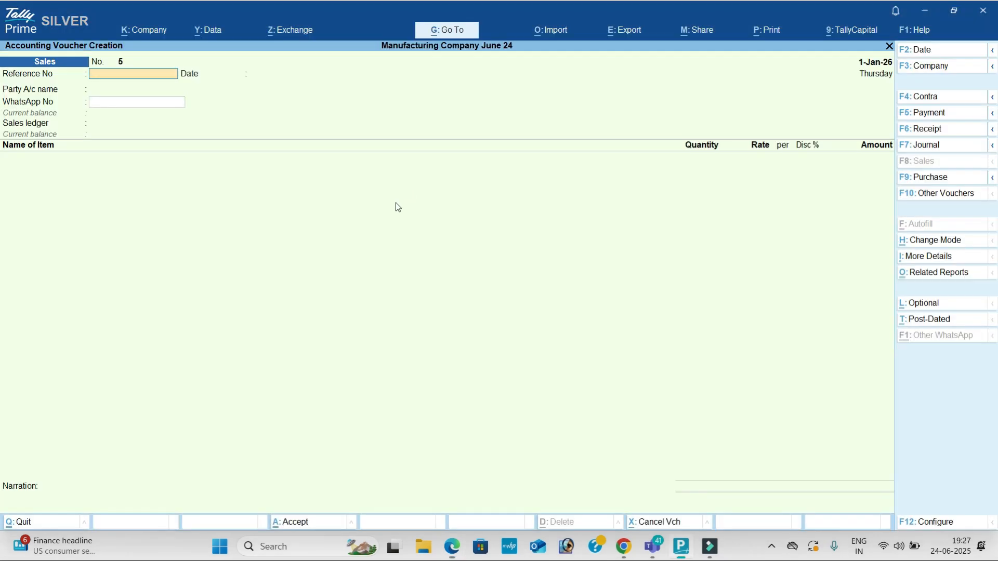
{"action": "key", "text": "Return"}
{"action": "key", "text": "alt+c"}
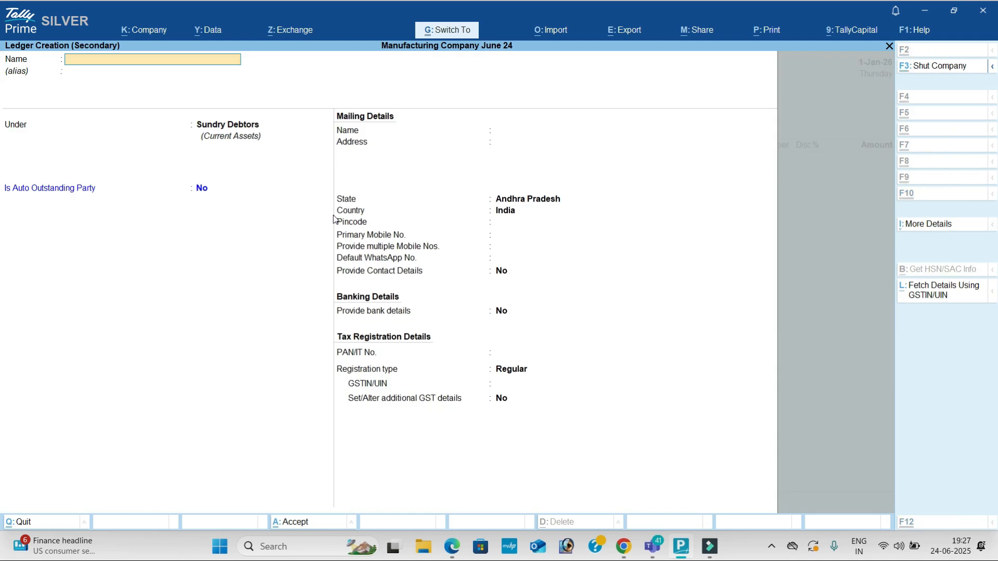
{"action": "key", "text": "ctrl+v"}
{"action": "key", "text": "Return"}
Step: Keep the Stylex ledger under Sundry Debtors with its default mailing name, and set the state to Gujarat with country India
{"action": "key", "text": "Return"}
{"action": "key", "text": "Return"}
{"action": "key", "text": "Return"}
{"action": "key", "text": "Return"}
{"action": "key", "text": "Return"}
{"action": "type", "text": "Gu"}
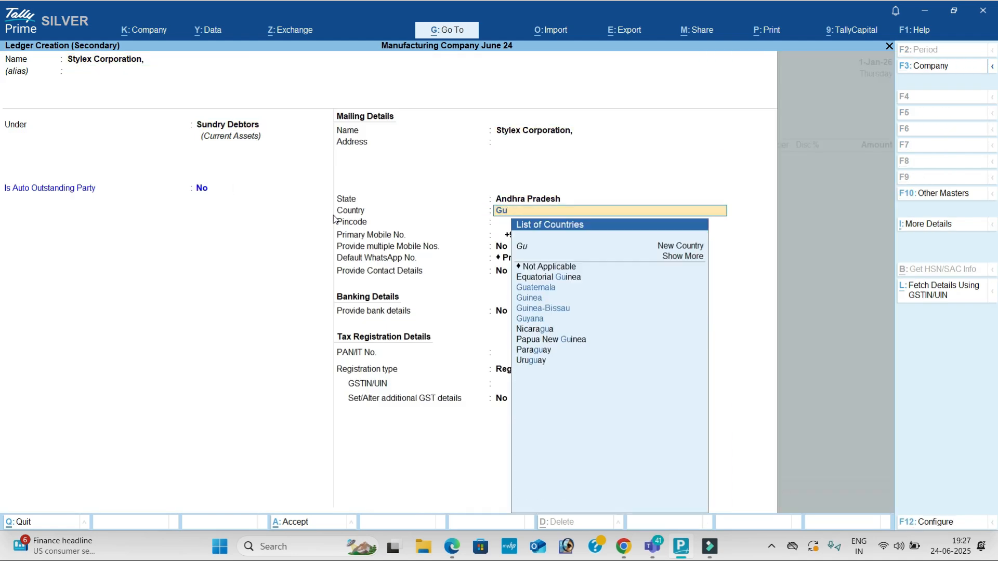
{"action": "key", "text": "BackSpace"}
{"action": "key", "text": "BackSpace"}
{"action": "key", "text": "BackSpace"}
{"action": "type", "text": "Gujarat"}
{"action": "key", "text": "Return"}
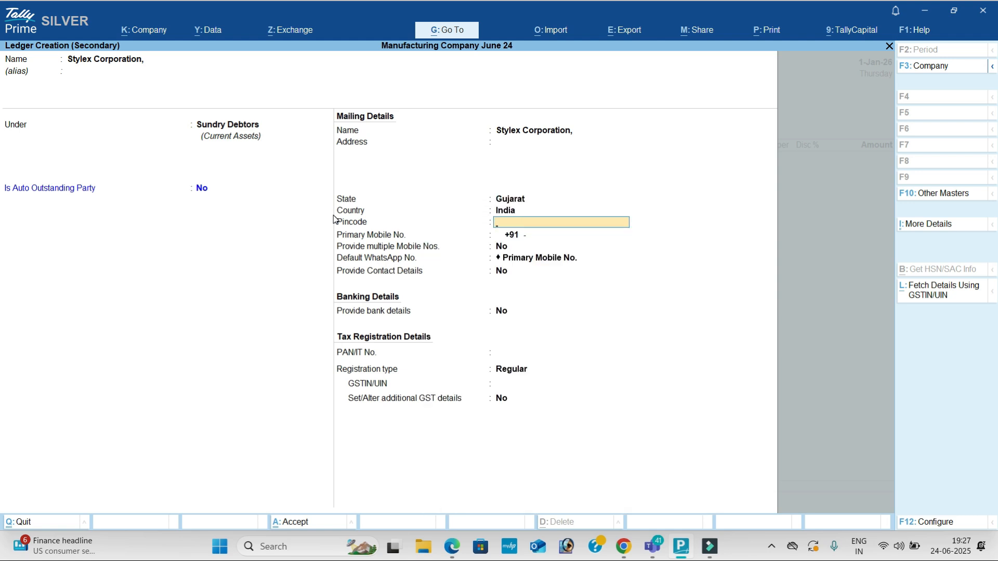
Step: Keep the ledger's contact and banking defaults and set the GST registration type to Regular
{"action": "key", "text": "Return"}
{"action": "key", "text": "Return"}
{"action": "key", "text": "Return"}
{"action": "key", "text": "Return"}
{"action": "key", "text": "Return"}
{"action": "key", "text": "Return"}
{"action": "key", "text": "Return"}
{"action": "key", "text": "Down"}
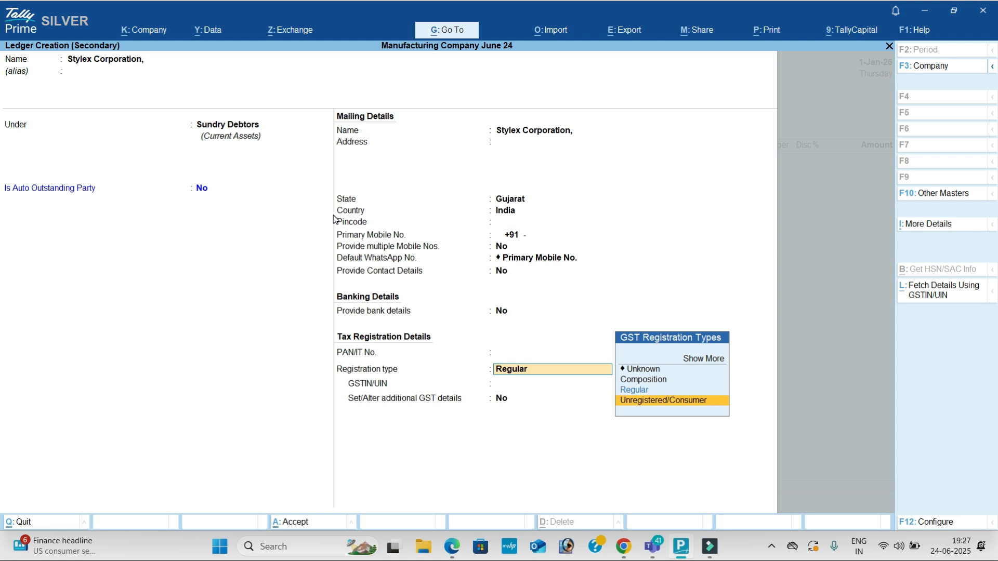
{"action": "key", "text": "Up"}
{"action": "key", "text": "Return"}
Step: Copy the party's GSTIN from the PDF into the ledger, save it, and accept the voucher's default party details
{"action": "key", "text": "alt+Tab"}
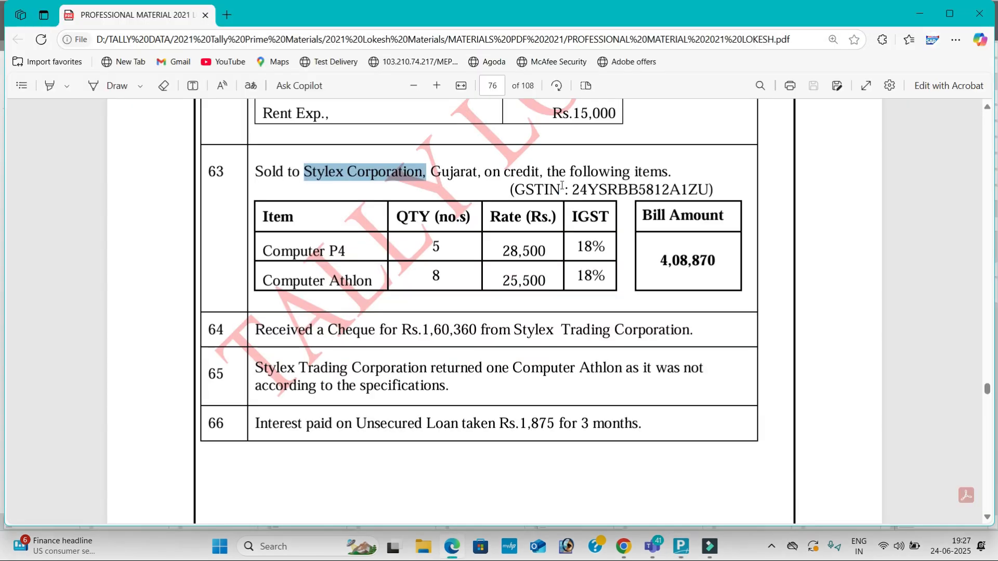
{"action": "left_click_drag", "start_coordinate": [573, 188], "coordinate": [702, 191]}
{"action": "key", "text": "ctrl+c"}
{"action": "key", "text": "alt+Tab"}
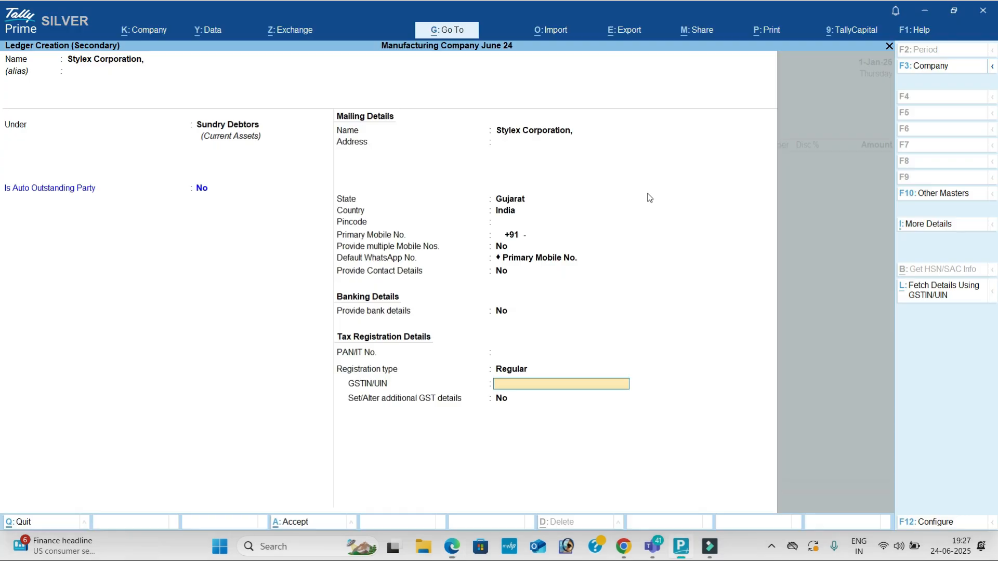
{"action": "key", "text": "ctrl+v"}
{"action": "key", "text": "Return"}
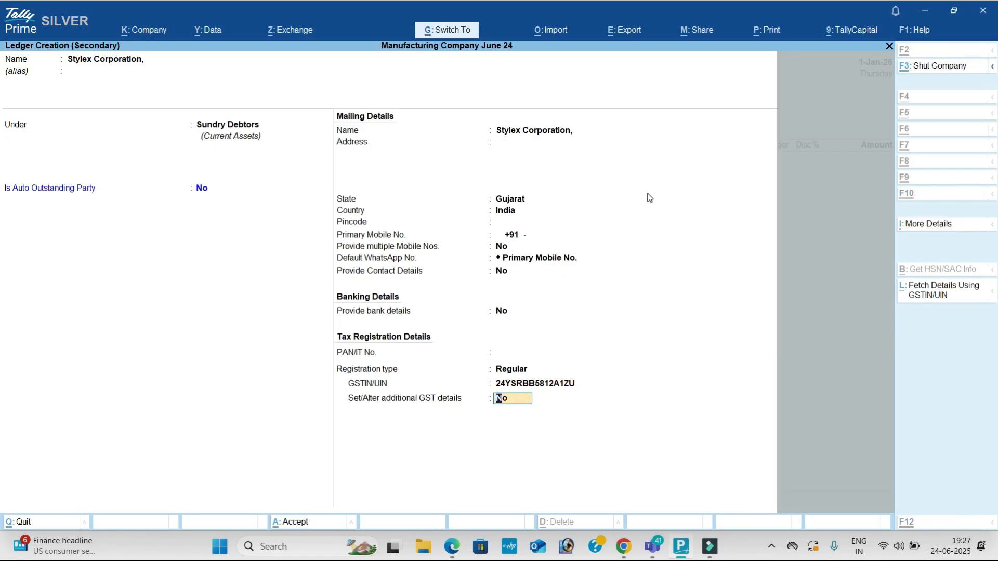
{"action": "key", "text": "Return"}
{"action": "key", "text": "ctrl+a"}
{"action": "key", "text": "ctrl+a"}
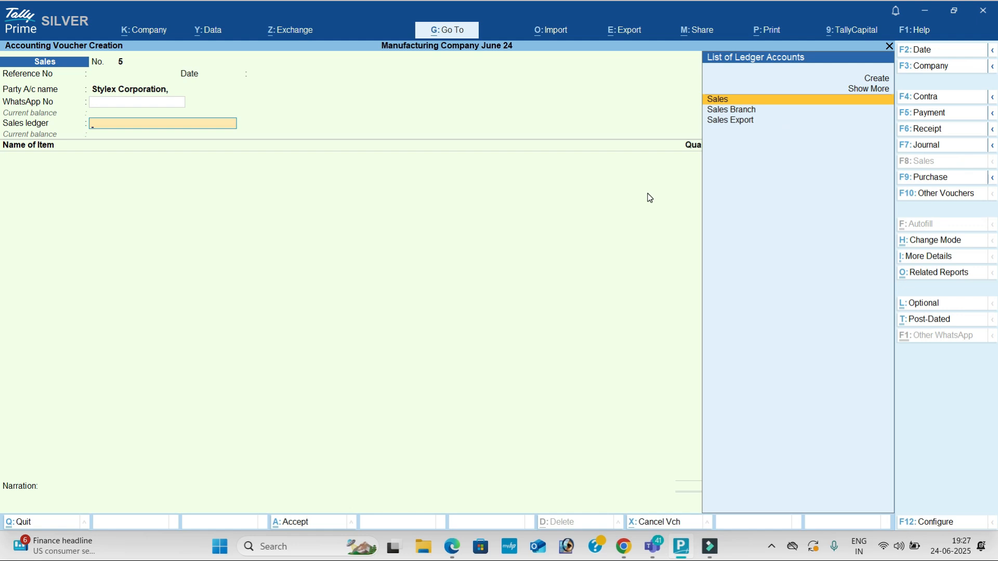
Step: Create a sales ledger named Sales IGST and use it as the sales ledger for the Stylex Corporation voucher
{"action": "key", "text": "alt+c"}
{"action": "type", "text": "S"}
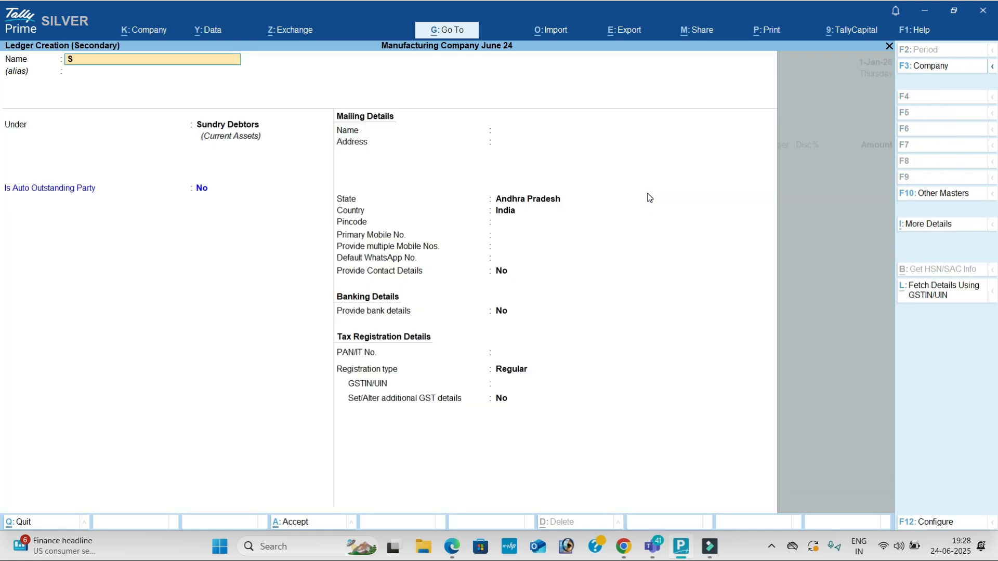
{"action": "type", "text": "ales IGST"}
{"action": "key", "text": "Return"}
{"action": "type", "text": "Sa"}
{"action": "key", "text": "Return"}
{"action": "key", "text": "Return"}
{"action": "key", "text": "Return"}
{"action": "key", "text": "Return"}
{"action": "key", "text": "Return"}
{"action": "key", "text": "Return"}
{"action": "key", "text": "Up"}
{"action": "key", "text": "Return"}
{"action": "key", "text": "Return"}
{"action": "key", "text": "Return"}
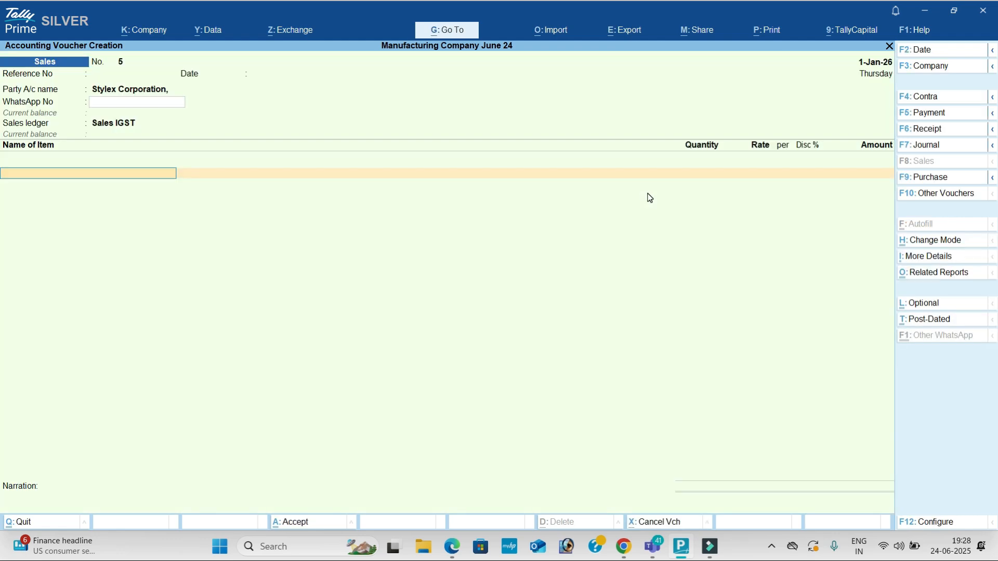
Step: Add Computer P4 with a quantity of 5 nos, following transaction 63 in the PDF
{"action": "key", "text": "alt+Tab"}
{"action": "key", "text": "alt+Tab"}
{"action": "type", "text": "c"}
{"action": "key", "text": "Down"}
{"action": "key", "text": "Return"}
{"action": "key", "text": "alt+Tab"}
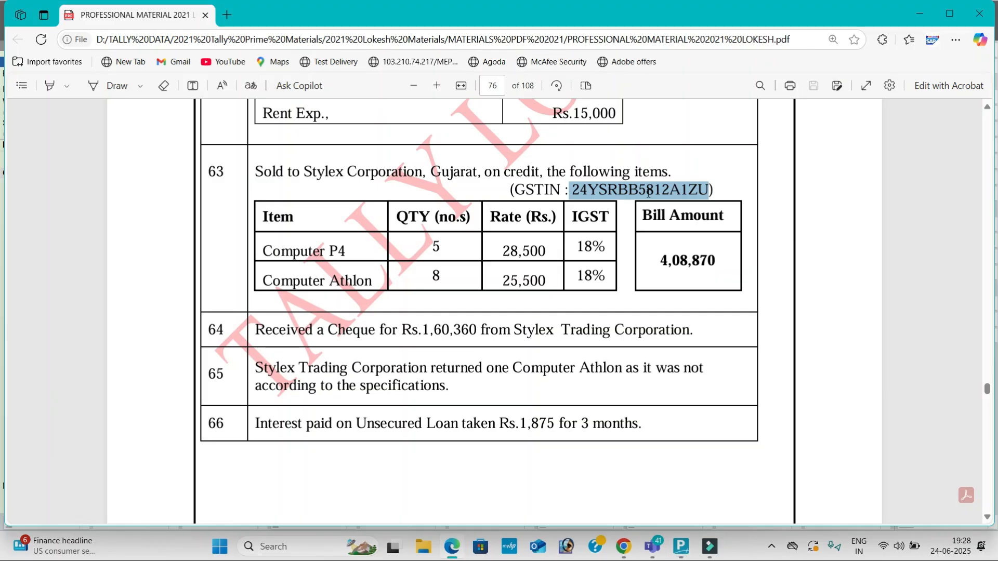
{"action": "key", "text": "alt+Tab"}
{"action": "type", "text": "5"}
{"action": "key", "text": "Return"}
{"action": "key", "text": "Return"}
Step: Set the Computer P4 rate to 28,500 and keep its remaining line details at their defaults
{"action": "key", "text": "alt+Tab"}
{"action": "key", "text": "alt+Tab"}
{"action": "type", "text": "28,500"}
{"action": "key", "text": "Return"}
{"action": "key", "text": "Return"}
{"action": "key", "text": "Return"}
{"action": "key", "text": "Return"}
{"action": "key", "text": "Return"}
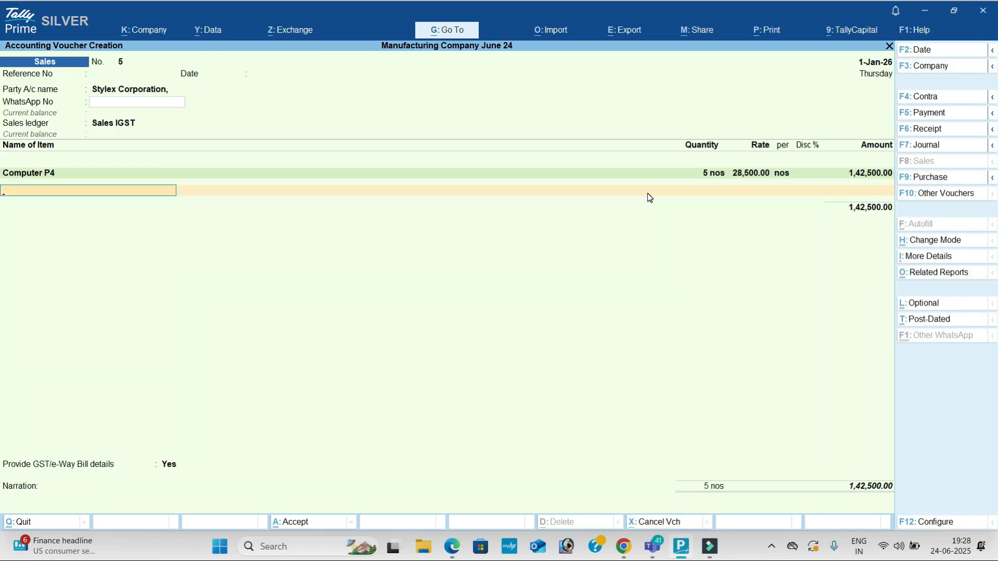
Step: Add Processor Athlon with a quantity of 8 nos at a rate of 25,500, then finish the item list
{"action": "key", "text": "Down"}
{"action": "key", "text": "alt+Tab"}
{"action": "key", "text": "alt+Tab"}
{"action": "type", "text": "8"}
{"action": "key", "text": "Return"}
{"action": "key", "text": "alt+Tab"}
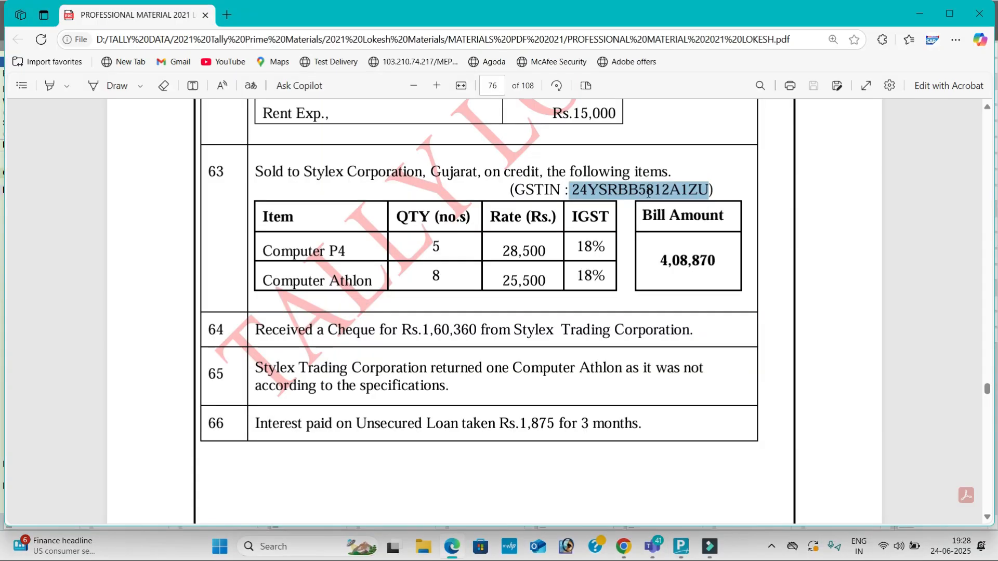
{"action": "key", "text": "alt+Tab"}
{"action": "type", "text": "25500"}
{"action": "key", "text": "Return"}
{"action": "key", "text": "Return"}
{"action": "key", "text": "Return"}
{"action": "key", "text": "Return"}
{"action": "key", "text": "Return"}
Step: Start a new tax ledger named IGST from the sales voucher's additional ledger line
{"action": "type", "text": "IG"}
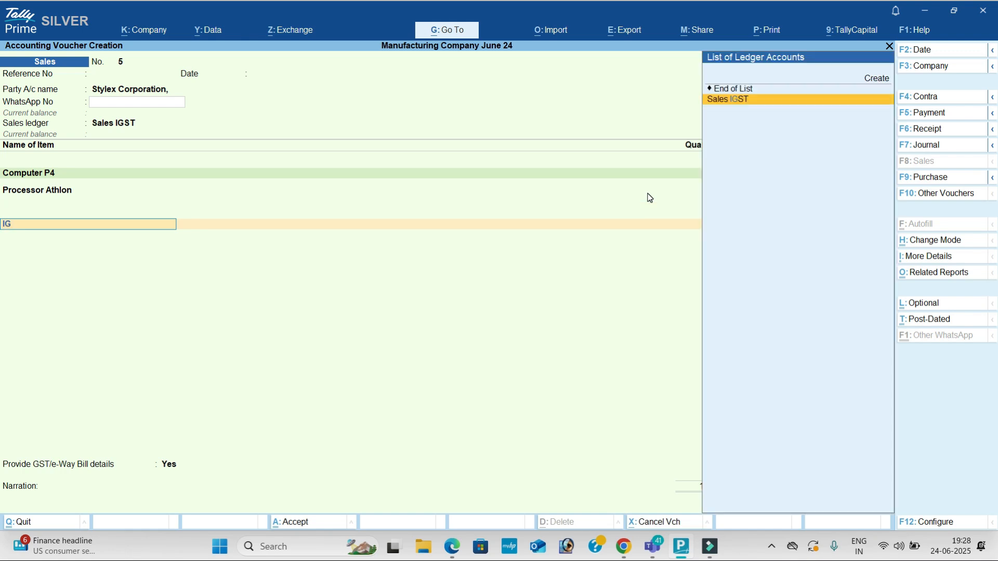
{"action": "key", "text": "alt+c"}
{"action": "type", "text": "Igst"}
{"action": "key", "text": "BackSpace"}
{"action": "key", "text": "BackSpace"}
{"action": "key", "text": "BackSpace"}
{"action": "type", "text": "GST"}
{"action": "key", "text": "Return"}
Step: Place the IGST ledger under Duties & Taxes with duty type GST and tax type IGST, and save it
{"action": "type", "text": "du"}
{"action": "key", "text": "Return"}
{"action": "key", "text": "Up"}
{"action": "key", "text": "Return"}
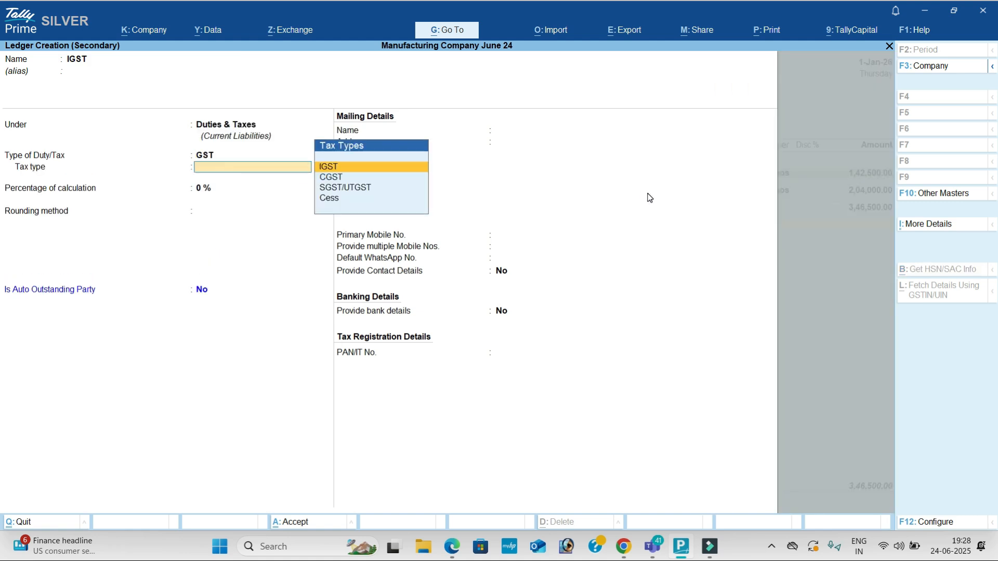
{"action": "key", "text": "Return"}
{"action": "key", "text": "Return"}
{"action": "key", "text": "ctrl+a"}
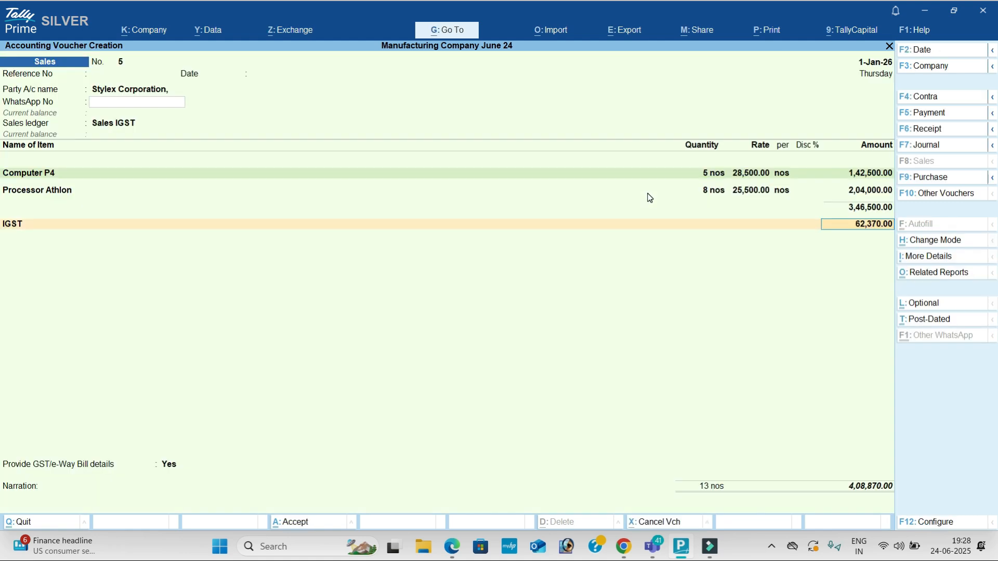
Step: Accept the calculated IGST amount, set Provide GST/e-Way Bill details to No, save the voucher, and decline e-Way Bill generation
{"action": "key", "text": "Return"}
{"action": "key", "text": "Return"}
{"action": "key", "text": "Down"}
{"action": "key", "text": "Return"}
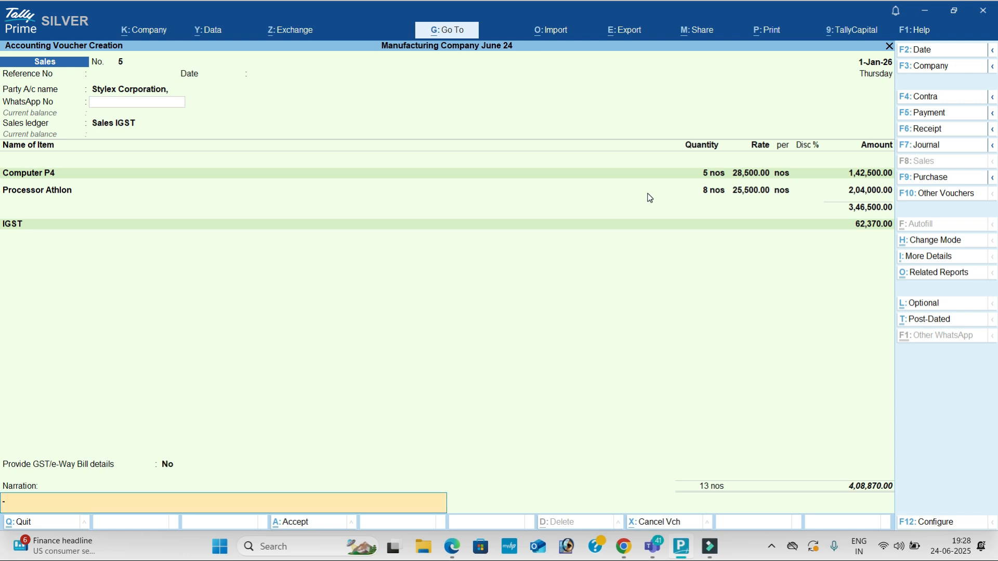
{"action": "key", "text": "Return"}
{"action": "key", "text": "Return"}
{"action": "key", "text": "n"}
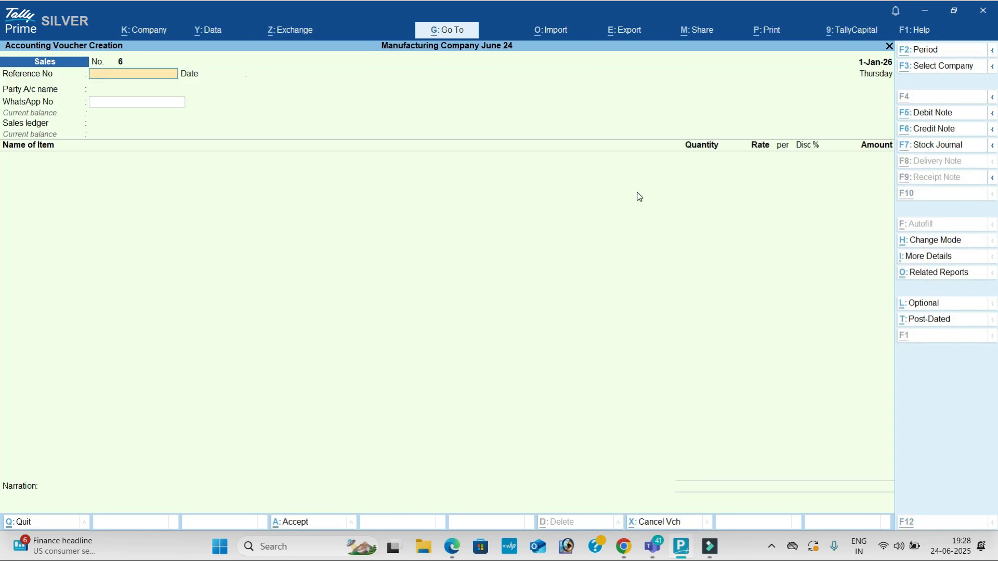
Step: Start a Credit Note voucher for the Computer Athlon return described in transaction 65 of the PDF
{"action": "key", "text": "alt+Tab"}
{"action": "scroll", "coordinate": [323, 298], "scroll_direction": "down", "scroll_amount": 2}
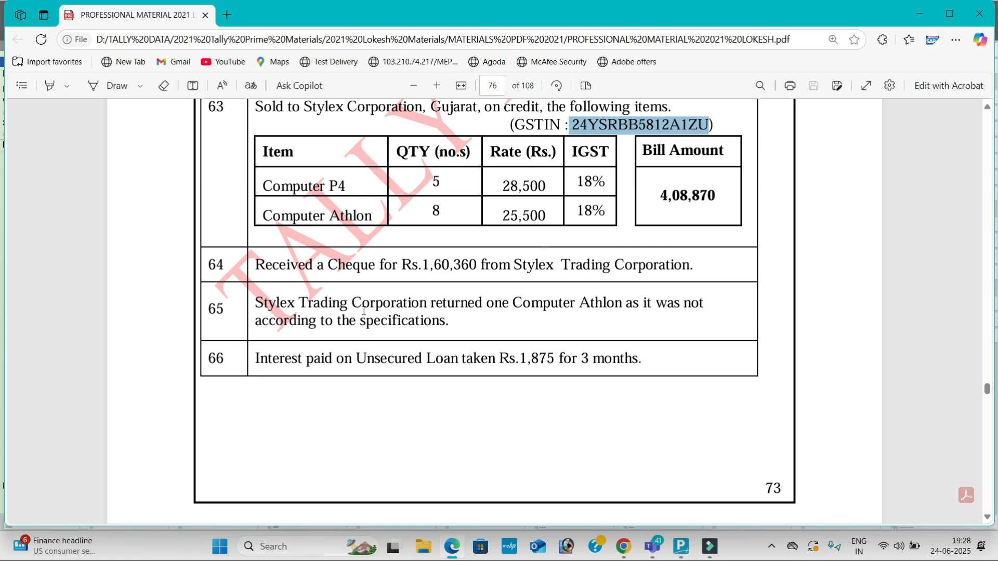
{"action": "key", "text": "alt+Tab"}
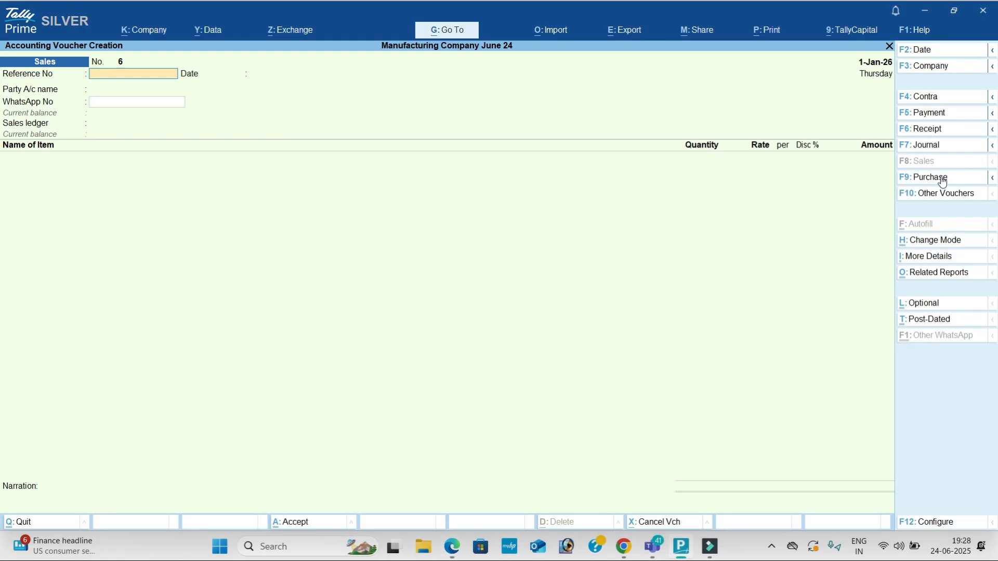
{"action": "left_click", "coordinate": [944, 193]}
{"action": "key", "text": "Up"}
{"action": "key", "text": "Up"}
{"action": "key", "text": "Up"}
{"action": "key", "text": "Up"}
{"action": "key", "text": "Up"}
{"action": "key", "text": "Up"}
{"action": "key", "text": "Return"}
Step: Set Stylex Corporation as the credit note's party and accept the default party and receipt details
{"action": "key", "text": "alt+Tab"}
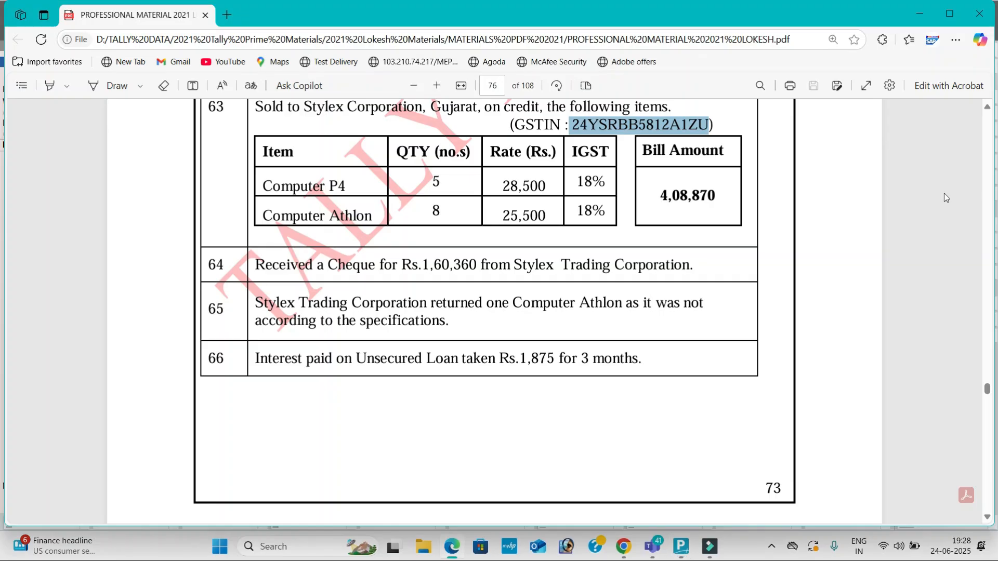
{"action": "key", "text": "alt+Tab"}
{"action": "type", "text": "SY"}
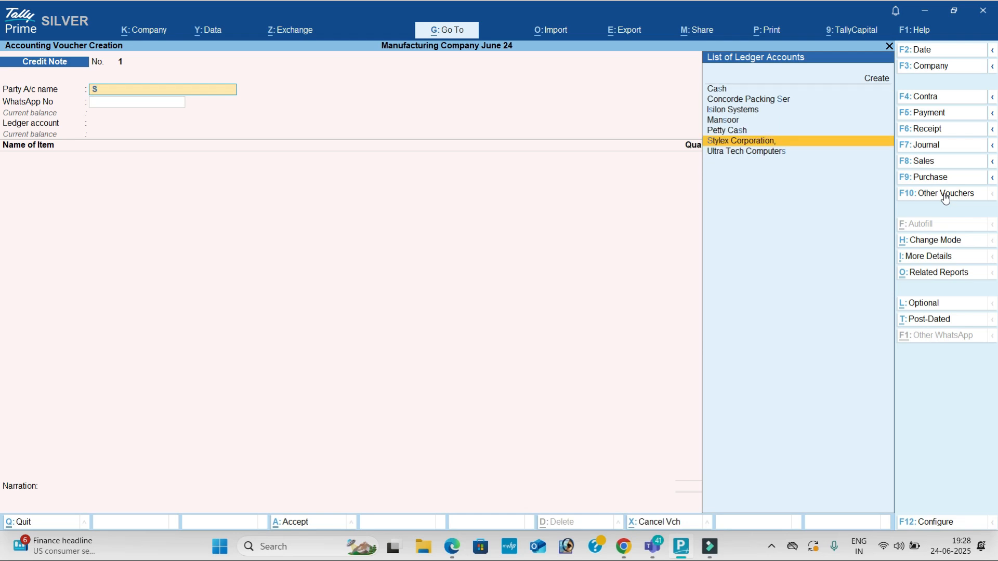
{"action": "key", "text": "BackSpace"}
{"action": "type", "text": "T"}
{"action": "key", "text": "Return"}
{"action": "key", "text": "ctrl+a"}
{"action": "key", "text": "Return"}
{"action": "key", "text": "Return"}
{"action": "key", "text": "Return"}
{"action": "key", "text": "Return"}
{"action": "key", "text": "Return"}
{"action": "key", "text": "Return"}
{"action": "key", "text": "Return"}
{"action": "key", "text": "Return"}
Step: Choose Sales IGST as the credit note's ledger account
{"action": "key", "text": "Down"}
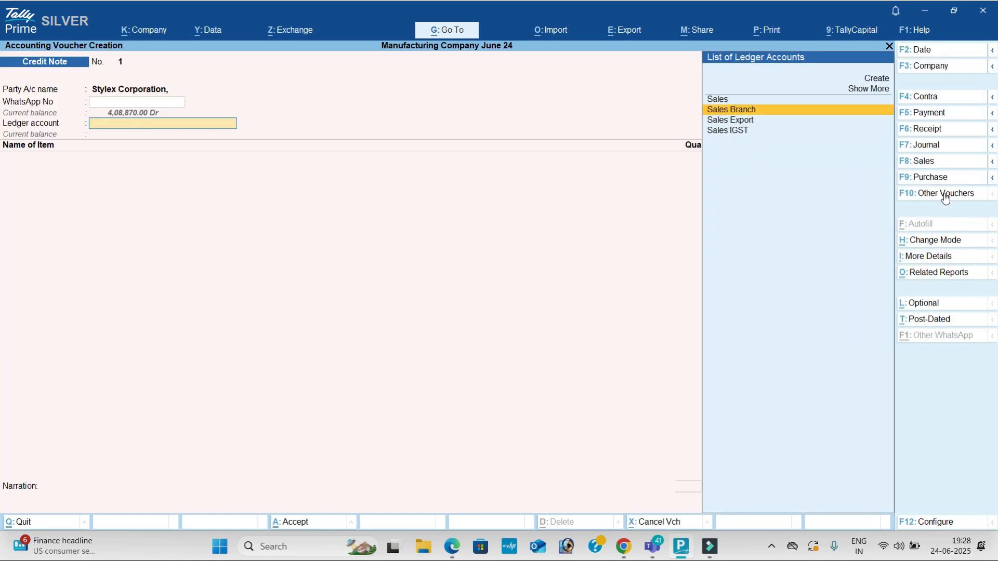
{"action": "key", "text": "Down"}
{"action": "key", "text": "Down"}
{"action": "key", "text": "Return"}
Step: Add Computer Athlon with a quantity of 1 nos at the default 25,500 rate and finish the credit note's item list
{"action": "key", "text": "alt+Tab"}
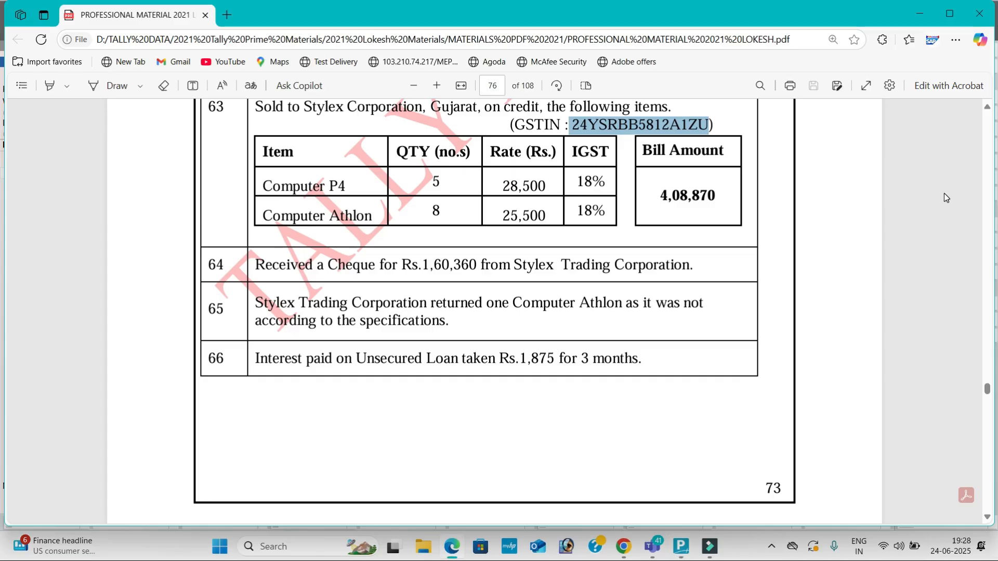
{"action": "key", "text": "alt+Tab"}
{"action": "type", "text": "co"}
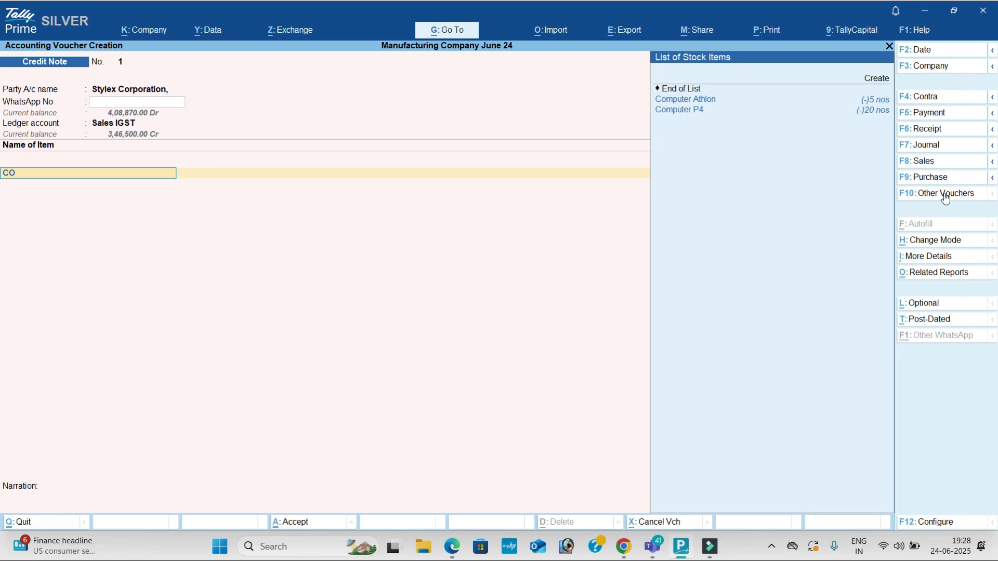
{"action": "key", "text": "Return"}
{"action": "type", "text": "1"}
{"action": "key", "text": "Return"}
{"action": "key", "text": "Return"}
{"action": "key", "text": "Return"}
{"action": "key", "text": "Return"}
{"action": "key", "text": "Return"}
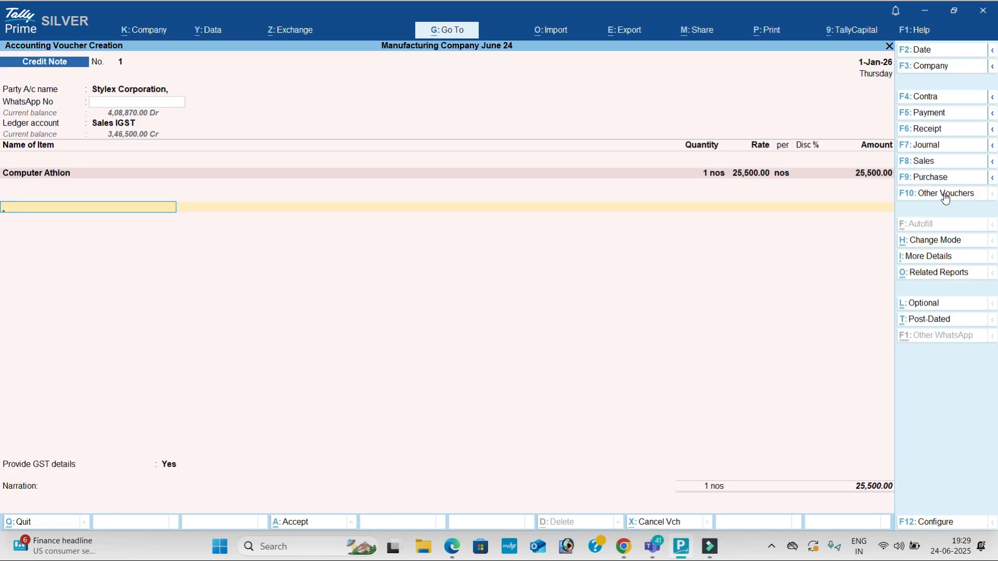
Step: Add the IGST ledger to the credit note, keep GST details set to Yes and save the voucher
{"action": "type", "text": "ig"}
{"action": "key", "text": "Return"}
{"action": "key", "text": "Return"}
{"action": "key", "text": "Return"}
{"action": "key", "text": "Up"}
{"action": "key", "text": "Down"}
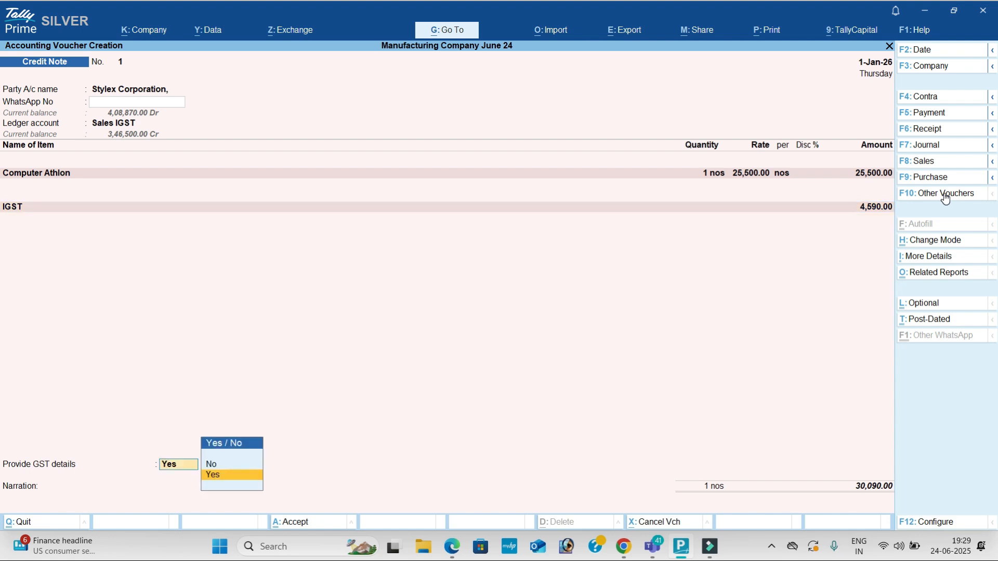
{"action": "key", "text": "Return"}
{"action": "key", "text": "Escape"}
{"action": "key", "text": "Up"}
{"action": "key", "text": "Return"}
{"action": "key", "text": "Return"}
{"action": "key", "text": "Return"}
Step: Read the profit transfer in transaction 68 of the PDF and start a Journal voucher debiting Profit & Loss A/c
{"action": "key", "text": "alt+Tab"}
{"action": "scroll", "coordinate": [944, 197], "scroll_direction": "down", "scroll_amount": 10}
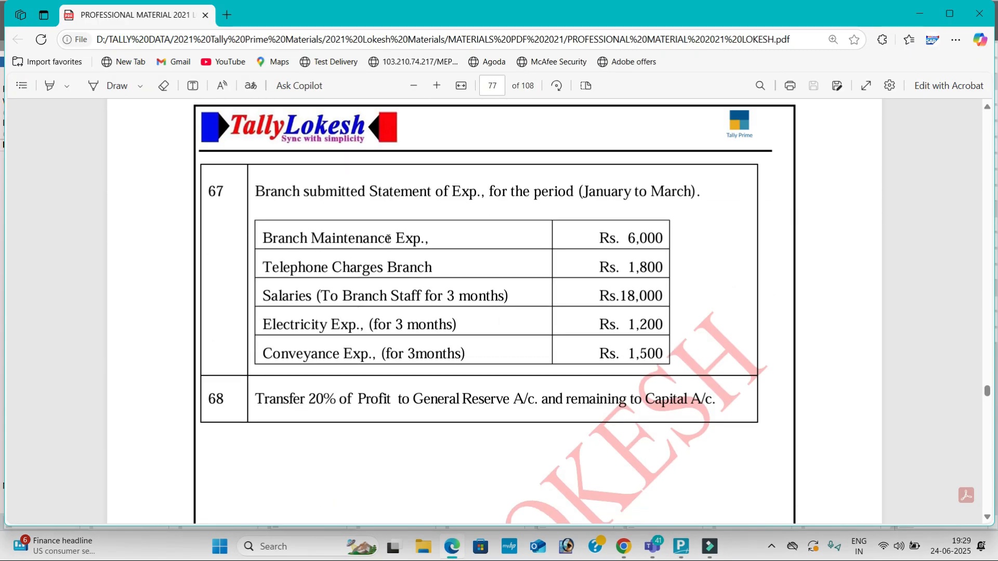
{"action": "scroll", "coordinate": [388, 238], "scroll_direction": "down", "scroll_amount": 3}
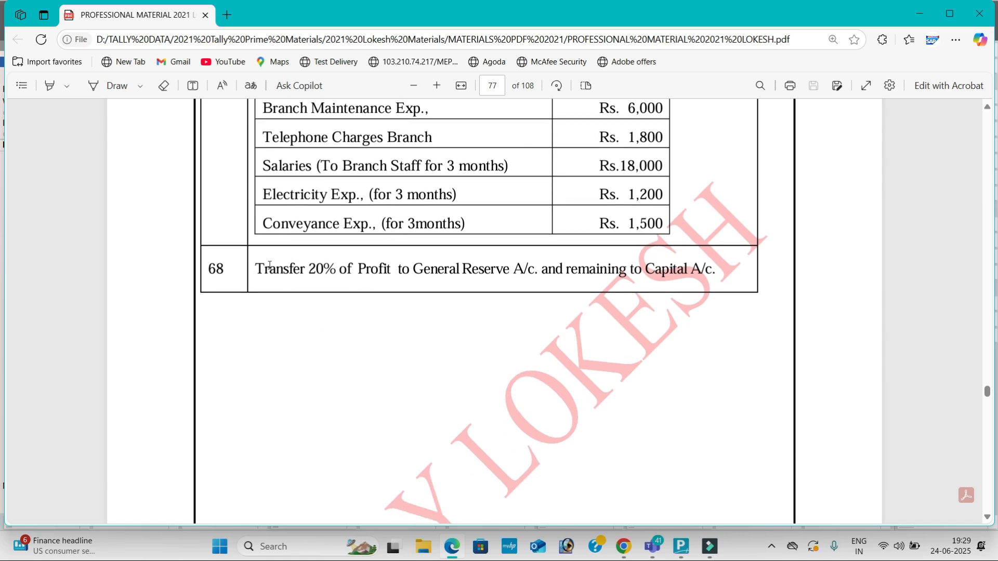
{"action": "left_click_drag", "start_coordinate": [258, 269], "coordinate": [730, 269]}
{"action": "key", "text": "alt+Tab"}
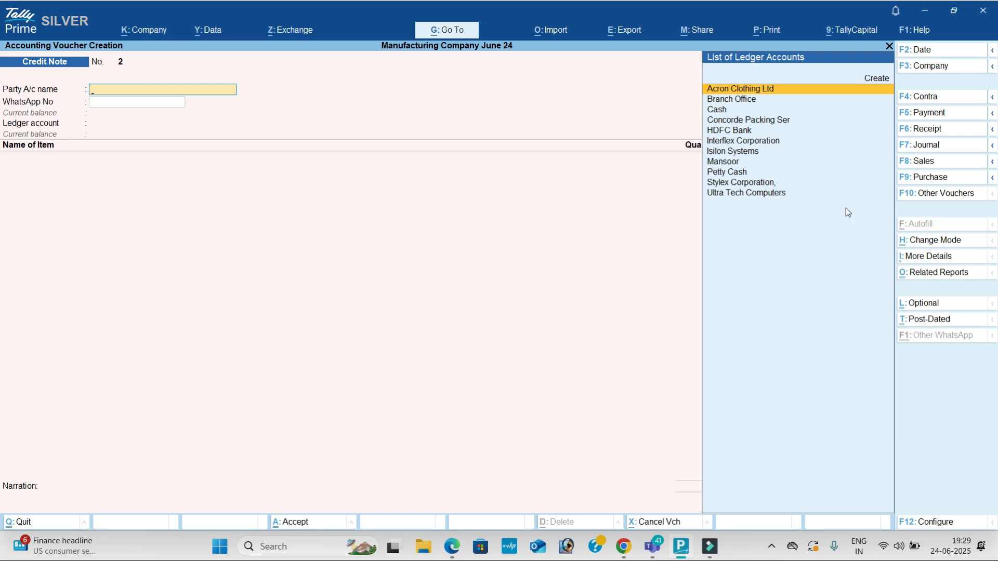
{"action": "left_click", "coordinate": [919, 147]}
{"action": "type", "text": "pro"}
{"action": "key", "text": "Return"}
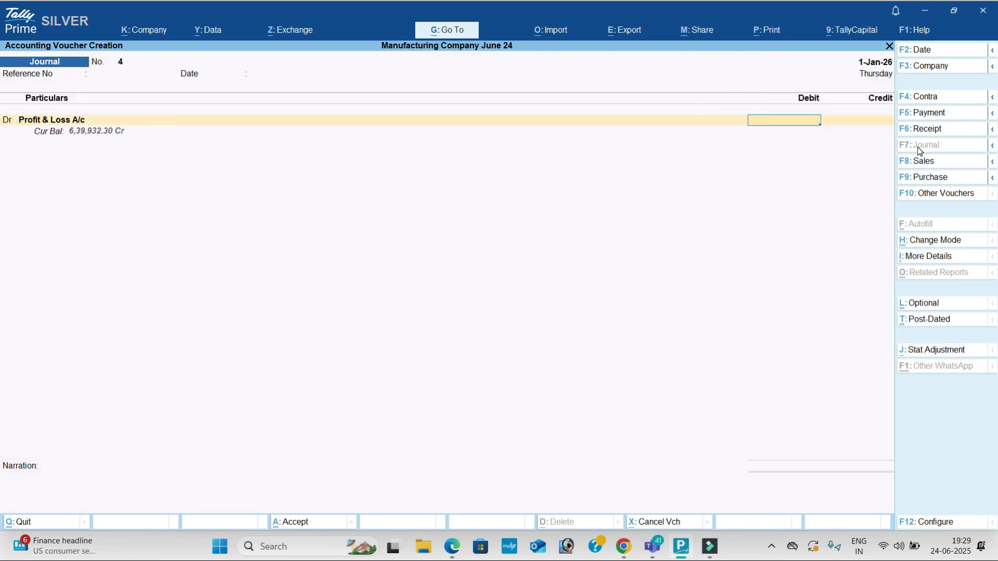
Step: Calculate 20% of the profit with the built-in calculator as 639932.30*20/100
{"action": "key", "text": "ctrl+n"}
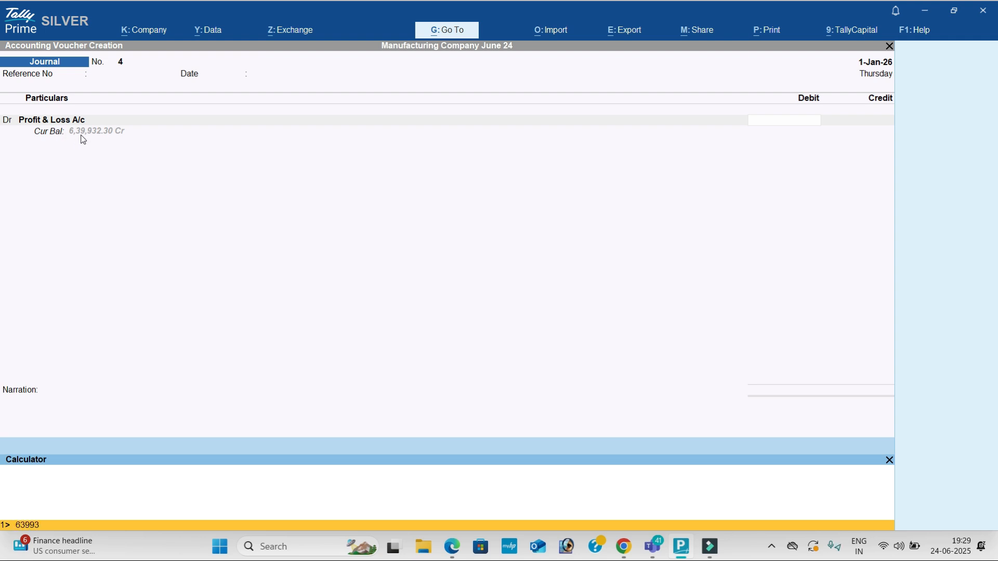
{"action": "type", "text": ".30*20/100"}
{"action": "key", "text": "Return"}
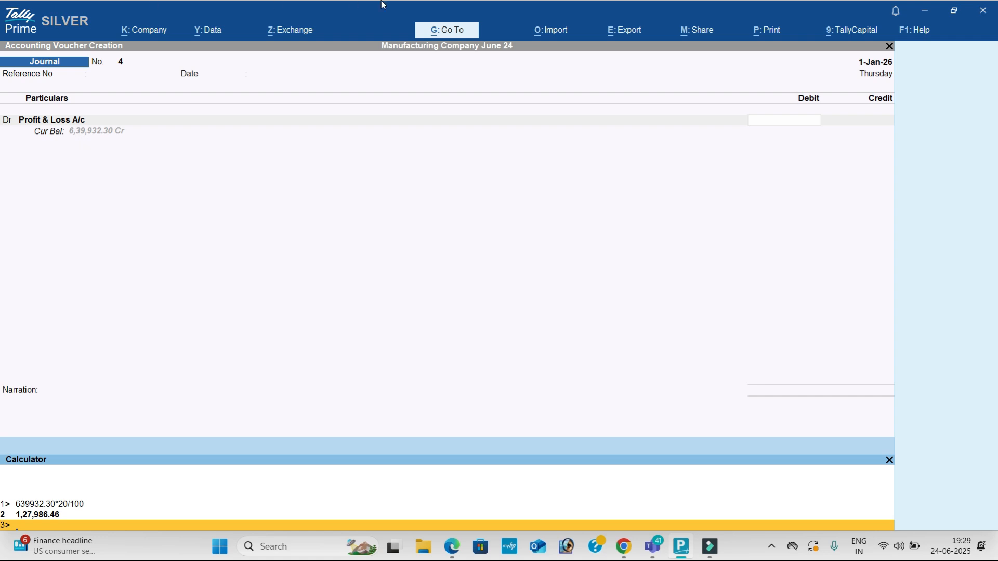
Step: Set the Profit & Loss A/c debit amount to 6,39,932.30 and continue to the credit line
{"action": "left_click", "coordinate": [784, 123]}
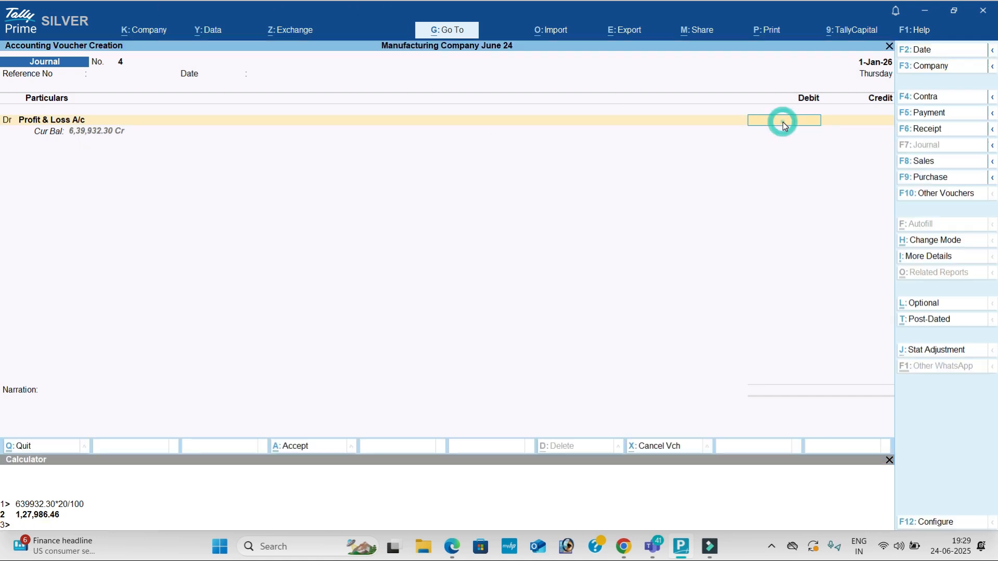
{"action": "type", "text": "639932.30"}
{"action": "key", "text": "Return"}
{"action": "key", "text": "Return"}
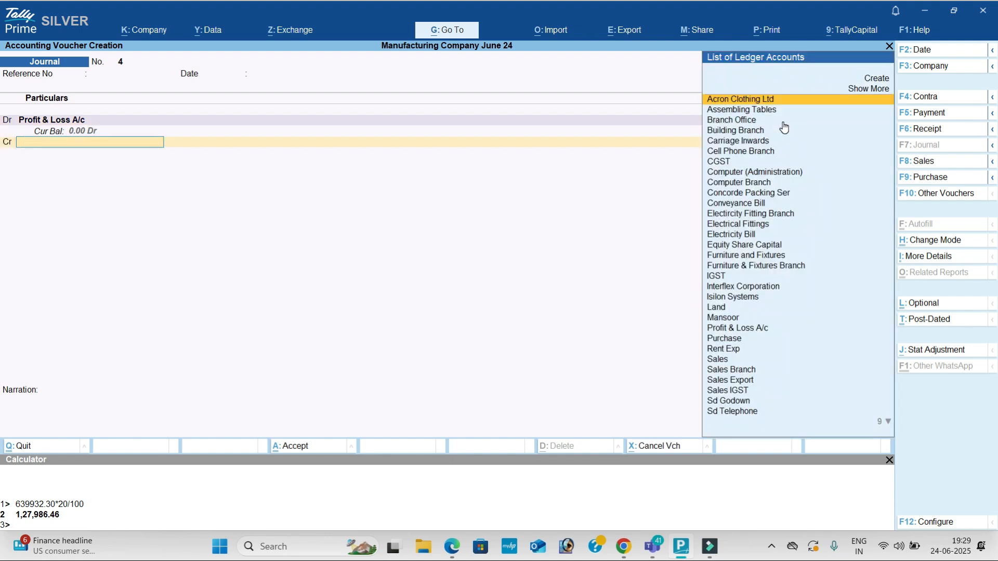
Step: Create a General Reserve ledger under Reserves & Surplus and use it as the journal's credit account
{"action": "key", "text": "alt+c"}
{"action": "type", "text": "GEN"}
{"action": "key", "text": "BackSpace"}
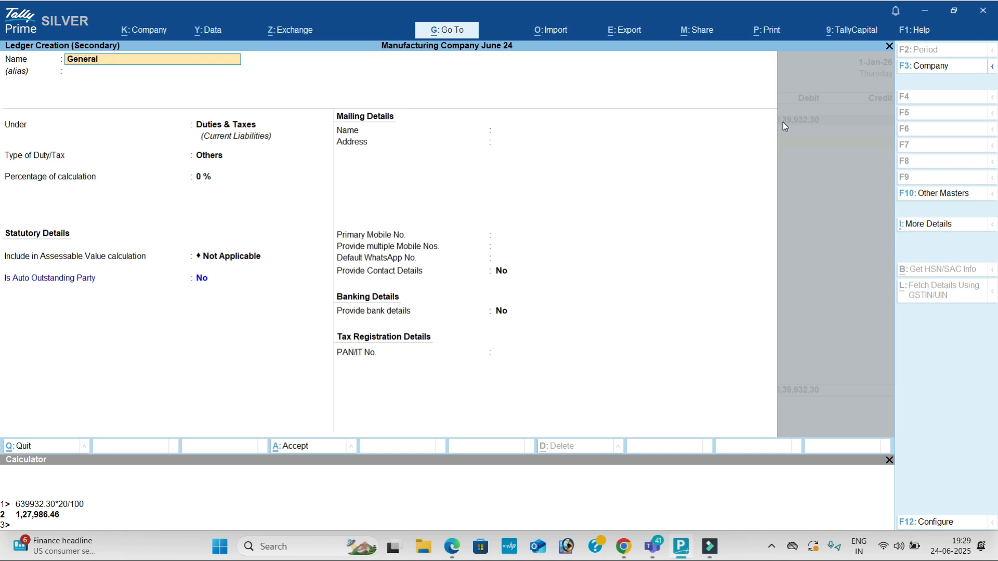
{"action": "type", "text": "eneral Se"}
{"action": "key", "text": "BackSpace"}
{"action": "key", "text": "BackSpace"}
{"action": "type", "text": "Reserve"}
{"action": "key", "text": "Return"}
{"action": "type", "text": "Re"}
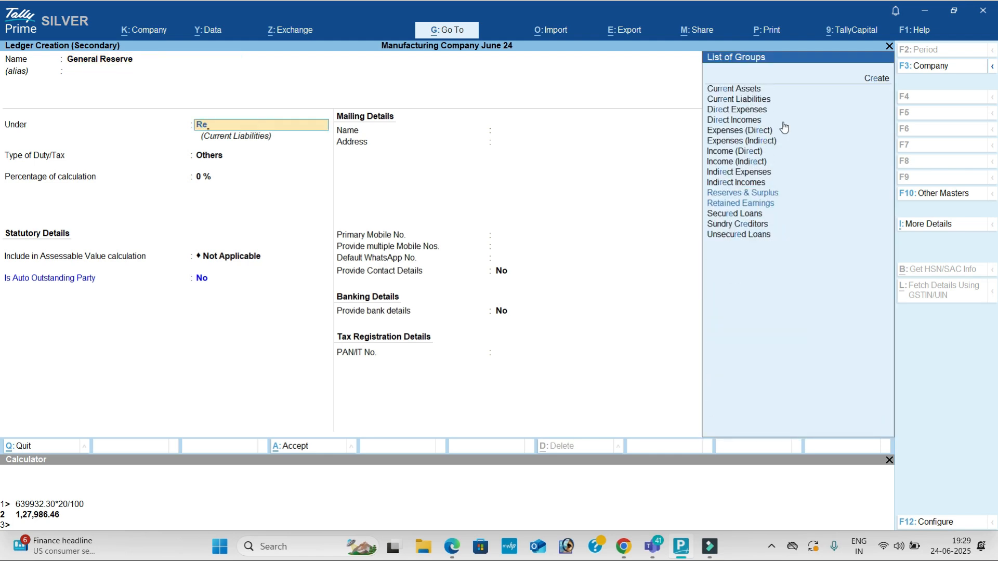
{"action": "key", "text": "Return"}
{"action": "key", "text": "ctrl+a"}
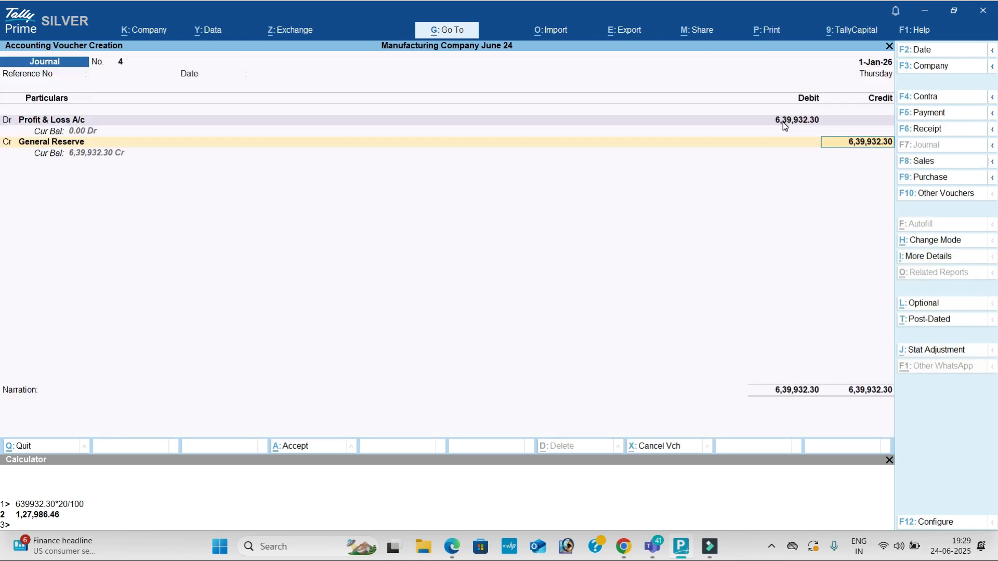
Step: Credit General Reserve with 1,27,986.46 and Equity Share Capital with the remaining profit, and save the journal
{"action": "type", "text": "1,27,986.46"}
{"action": "key", "text": "Return"}
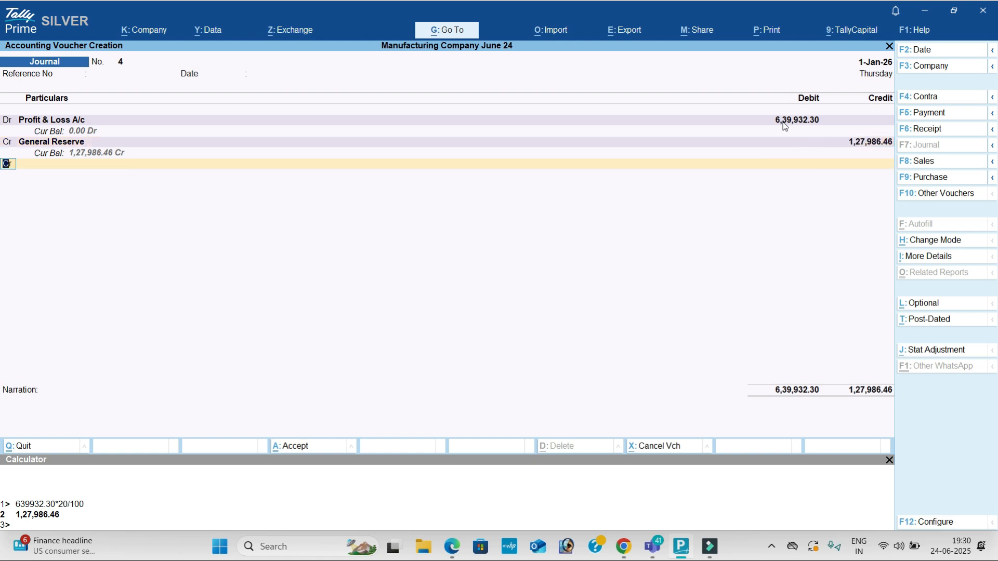
{"action": "key", "text": "Return"}
{"action": "type", "text": "Ca"}
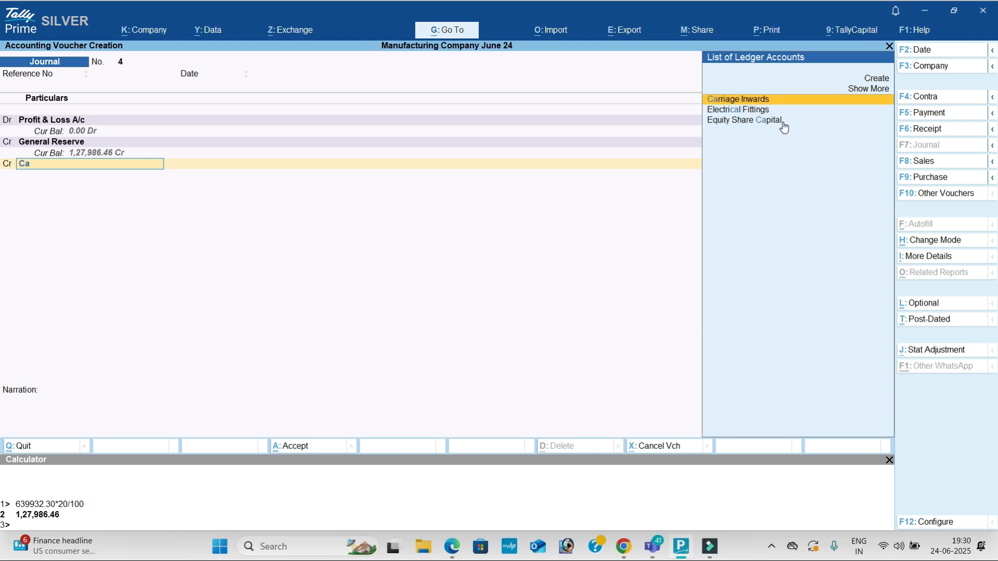
{"action": "key", "text": "Down"}
{"action": "key", "text": "Down"}
{"action": "key", "text": "Return"}
{"action": "key", "text": "Return"}
{"action": "key", "text": "Return"}
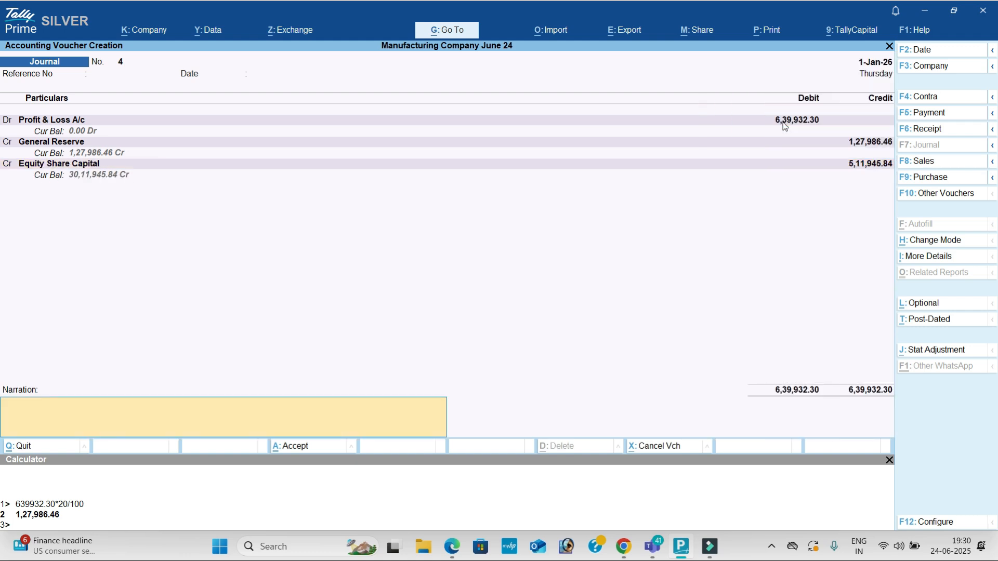
{"action": "key", "text": "Return"}
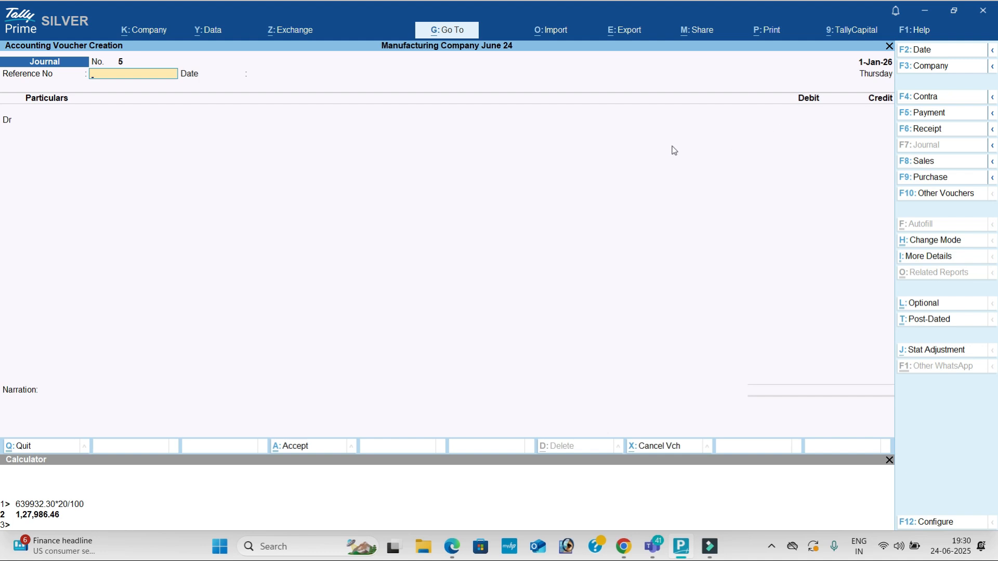
Step: Close the calculator and voucher entry and review the company's Balance Sheet
{"action": "left_click", "coordinate": [890, 460]}
{"action": "key", "text": "Escape"}
{"action": "key", "text": "y"}
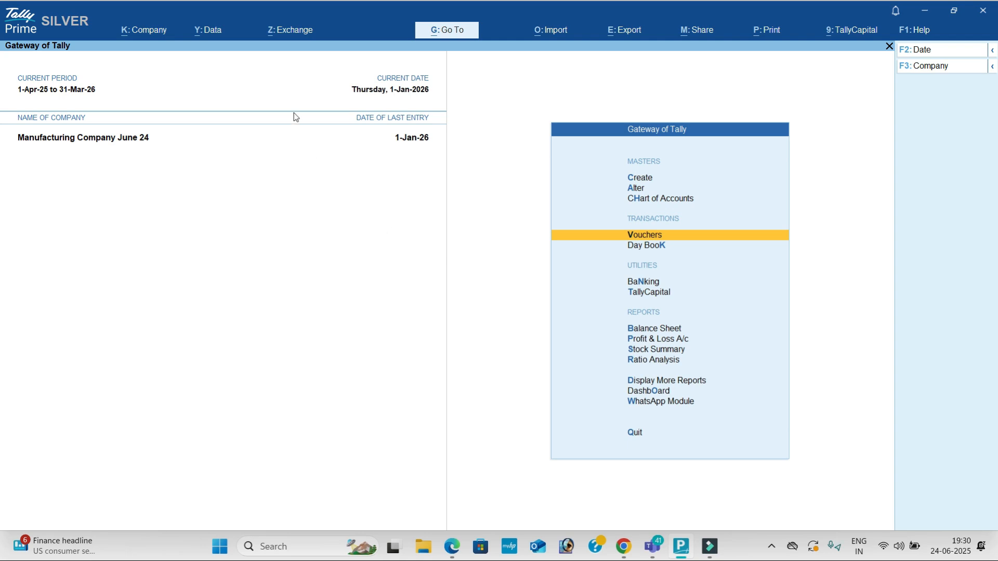
{"action": "key", "text": "Down"}
{"action": "key", "text": "Down"}
{"action": "key", "text": "Down"}
{"action": "key", "text": "Down"}
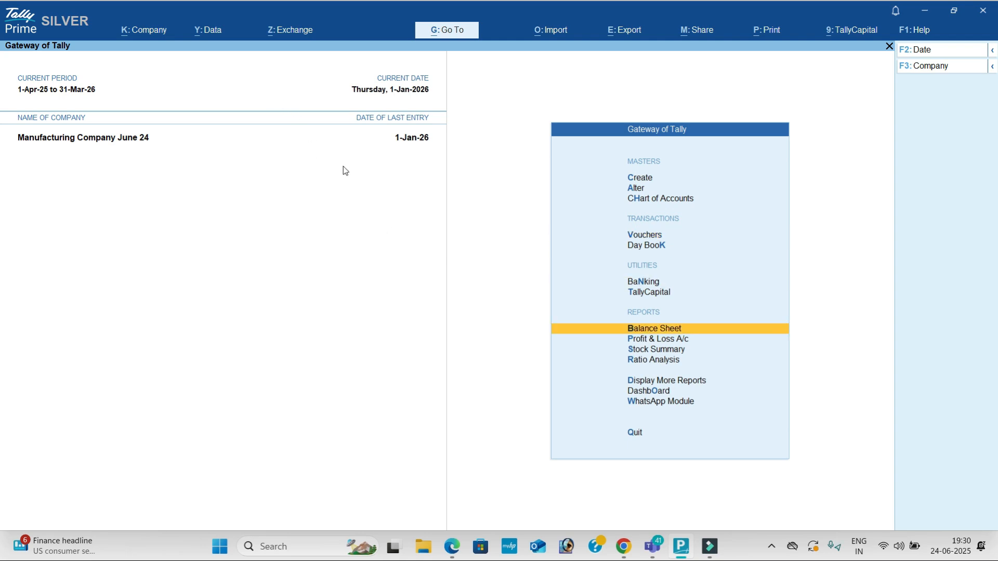
{"action": "key", "text": "Return"}
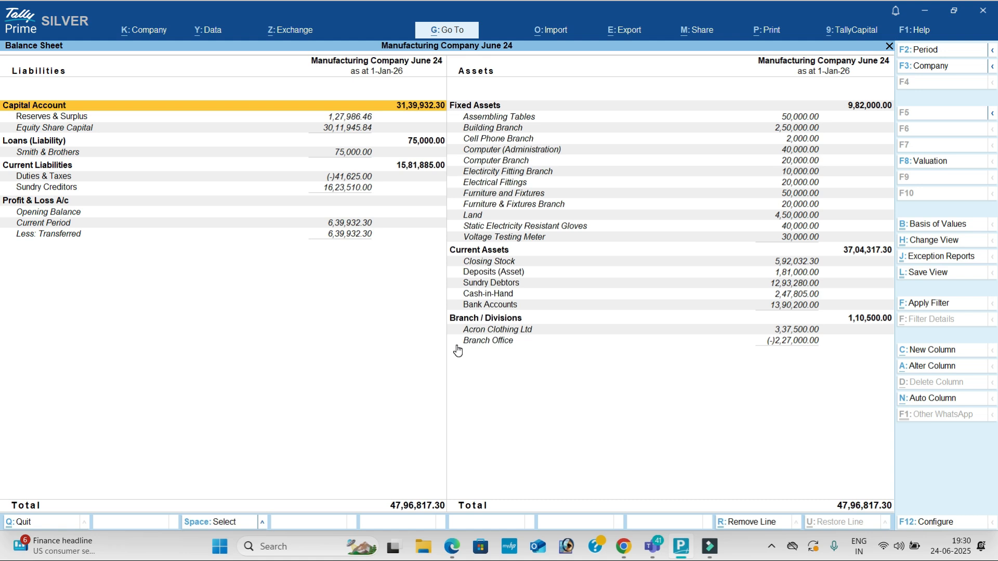
{"action": "key", "text": "Escape"}
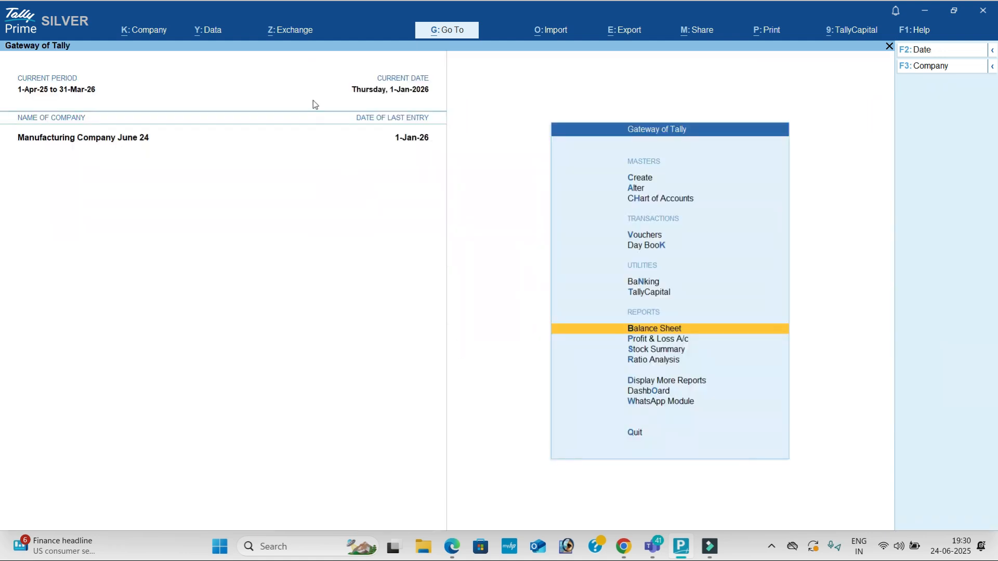
Step: Start splitting the data of Manufacturing Company June 24 with 1-4-26 as the split date
{"action": "left_click", "coordinate": [212, 30]}
{"action": "key", "text": "Down"}
{"action": "key", "text": "Down"}
{"action": "key", "text": "Return"}
{"action": "key", "text": "Down"}
{"action": "key", "text": "Return"}
{"action": "key", "text": "Right"}
{"action": "key", "text": "Return"}
{"action": "type", "text": "1-4-26"}
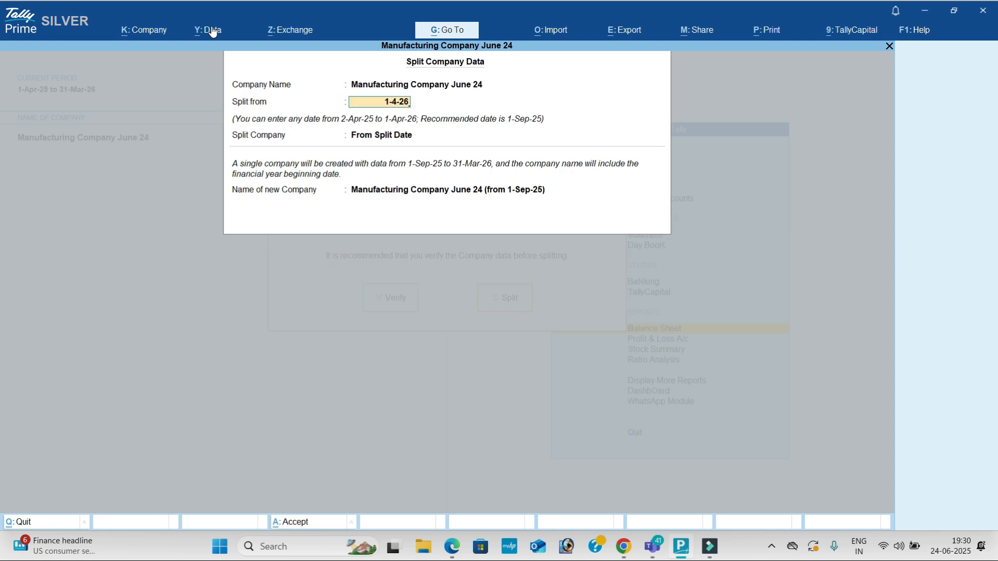
Step: Choose Into Two Companies as the split type and confirm splitting the company data
{"action": "key", "text": "Return"}
{"action": "key", "text": "Return"}
{"action": "key", "text": "Escape"}
{"action": "key", "text": "Down"}
{"action": "key", "text": "Down"}
{"action": "key", "text": "Return"}
{"action": "key", "text": "Return"}
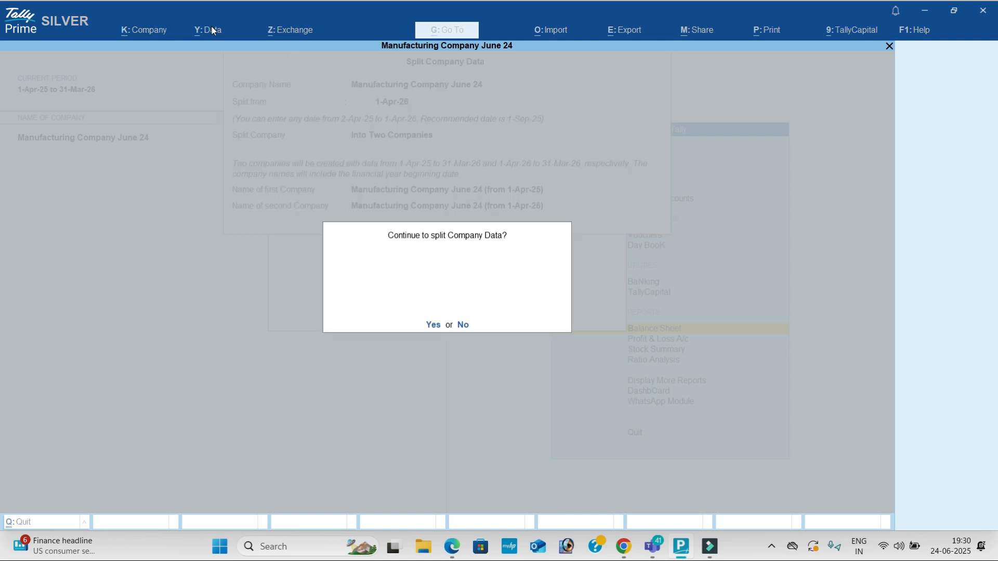
{"action": "key", "text": "Return"}
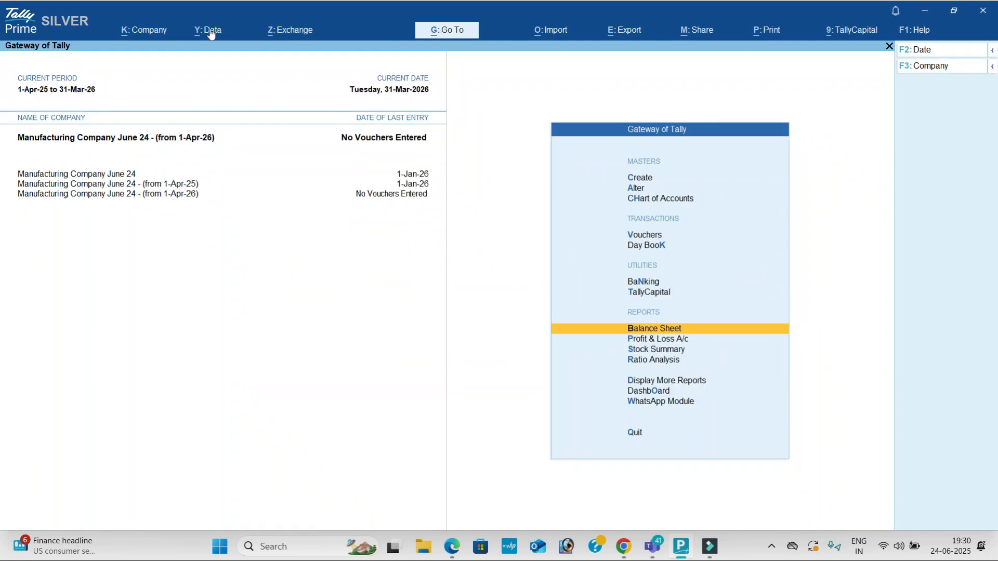
Step: Delete the split company Manufacturing Company June 24 - (from 1-Apr-25)
{"action": "left_click", "coordinate": [140, 32]}
{"action": "key", "text": "Down"}
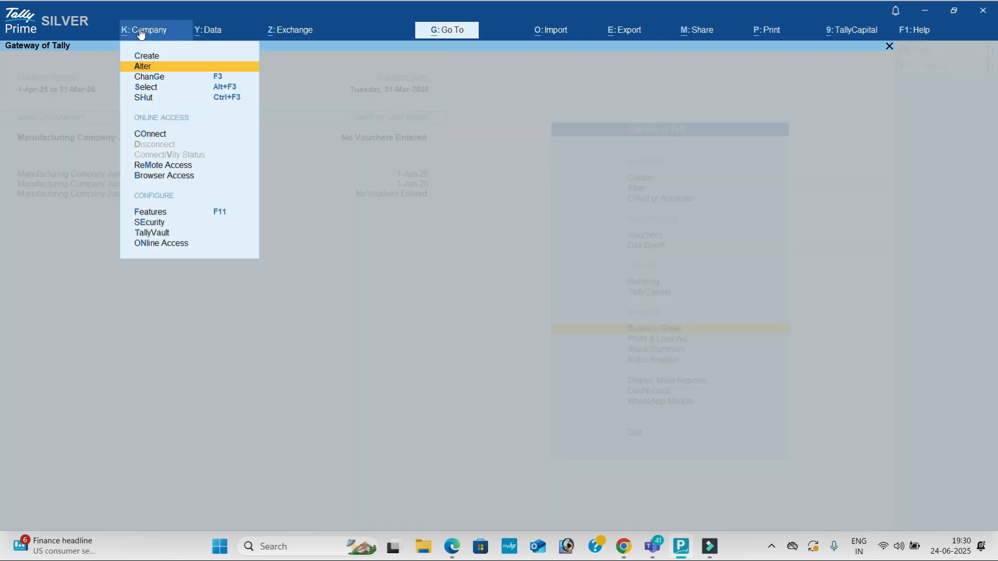
{"action": "key", "text": "Return"}
{"action": "key", "text": "Return"}
{"action": "key", "text": "alt+d"}
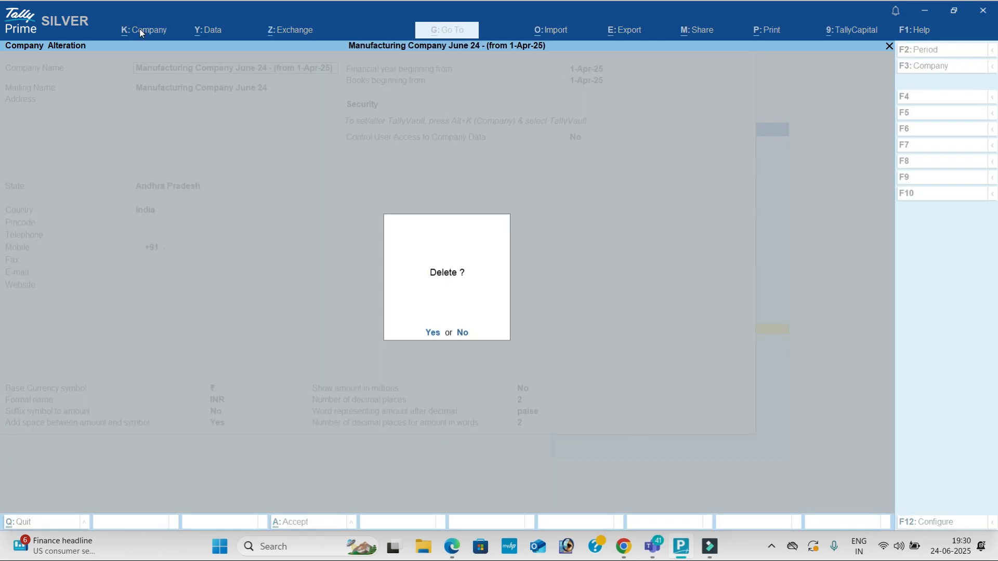
{"action": "key", "text": "y"}
Step: Rename the original company and its mailing name as Manufacturing Company June 24 (25-26)
{"action": "left_click", "coordinate": [141, 33]}
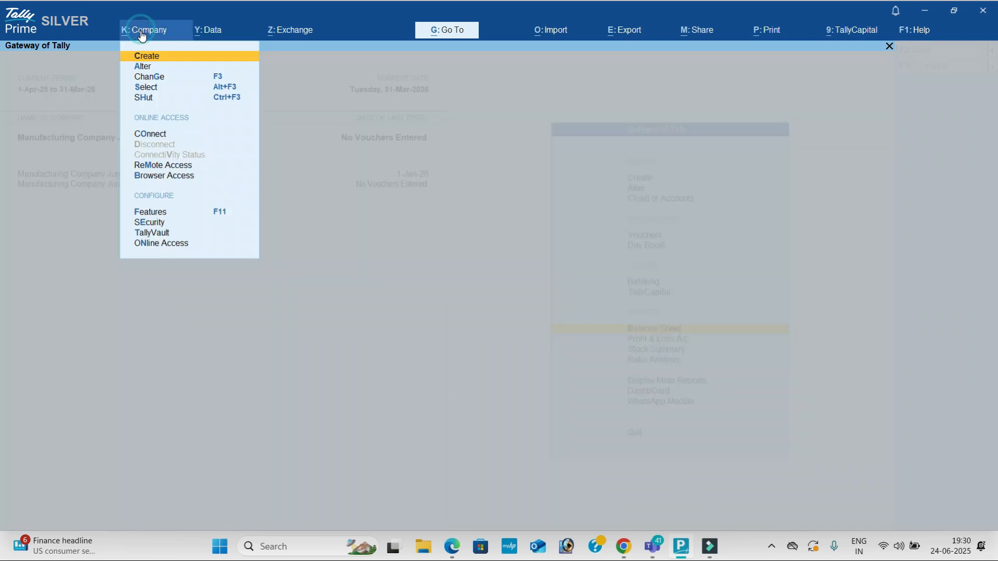
{"action": "key", "text": "Down"}
{"action": "key", "text": "Return"}
{"action": "key", "text": "Up"}
{"action": "key", "text": "Return"}
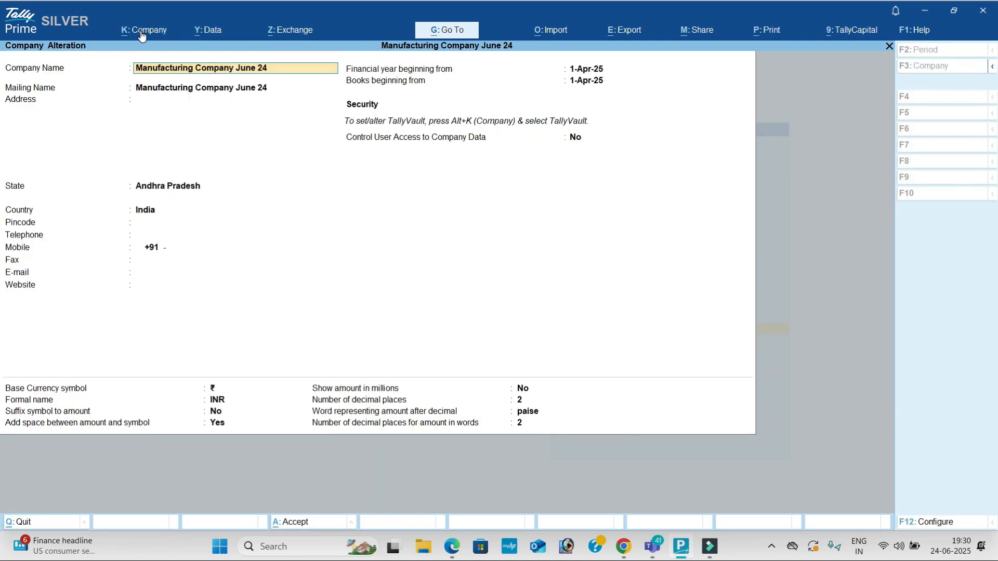
{"action": "type", "text": "(2"}
{"action": "key", "text": "Return"}
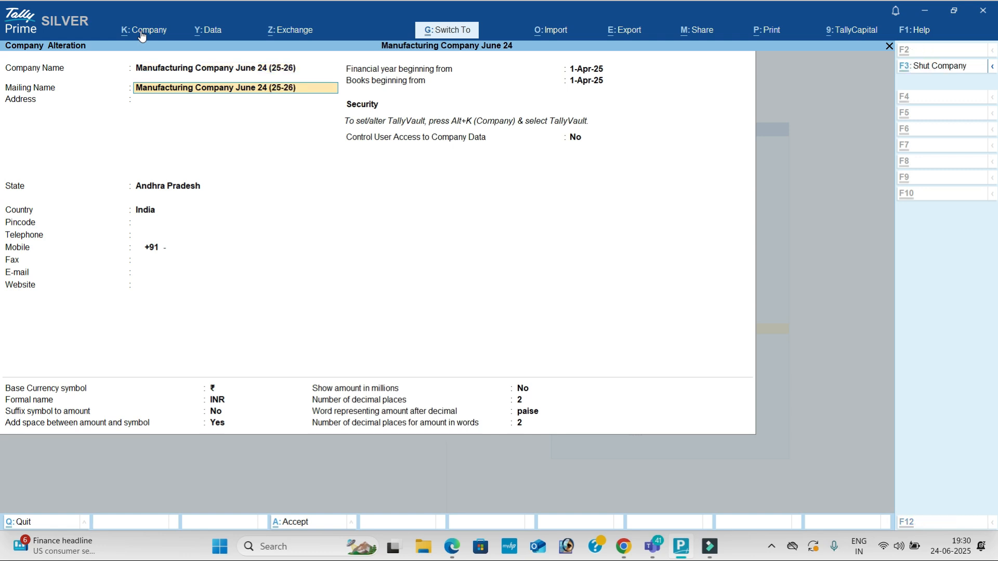
{"action": "key", "text": "ctrl+a"}
Step: Rename the company starting 1-Apr-26 and its mailing name as Manufacturing Company June 24 (26-27)
{"action": "key", "text": "Down"}
{"action": "key", "text": "ctrl"}
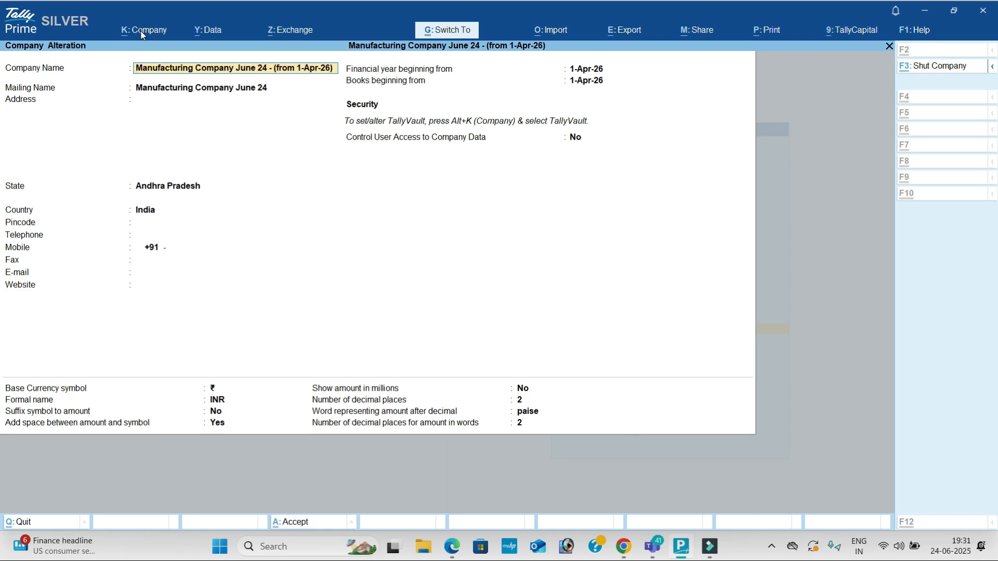
{"action": "key", "text": "BackSpace"}
{"action": "key", "text": "BackSpace"}
{"action": "key", "text": "BackSpace"}
{"action": "key", "text": "BackSpace"}
{"action": "key", "text": "BackSpace"}
{"action": "key", "text": "BackSpace"}
{"action": "key", "text": "BackSpace"}
{"action": "key", "text": "BackSpace"}
{"action": "key", "text": "BackSpace"}
{"action": "key", "text": "BackSpace"}
{"action": "key", "text": "BackSpace"}
{"action": "key", "text": "BackSpace"}
{"action": "key", "text": "BackSpace"}
{"action": "key", "text": "BackSpace"}
{"action": "key", "text": "BackSpace"}
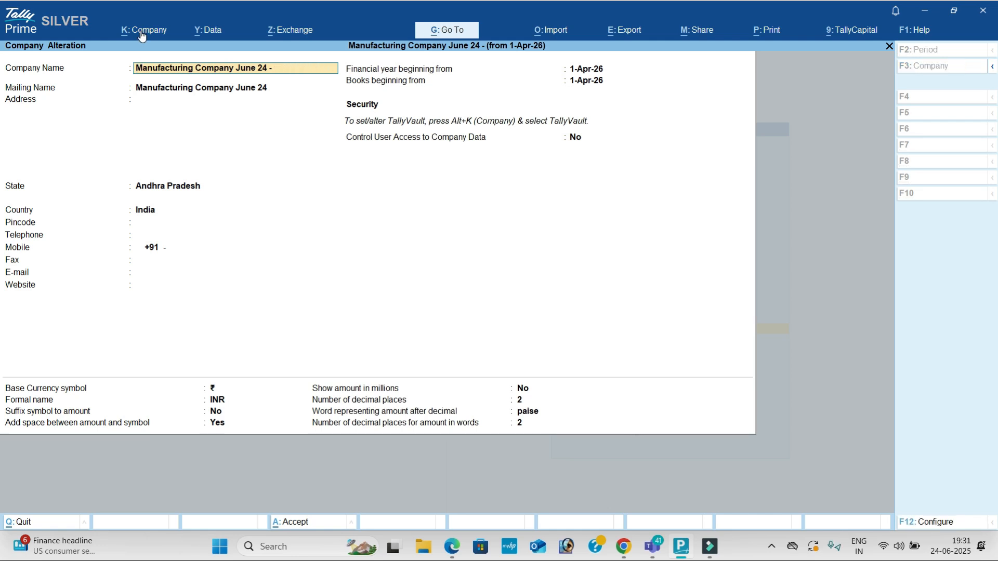
{"action": "type", "text": "(26-27"}
{"action": "key", "text": "Return"}
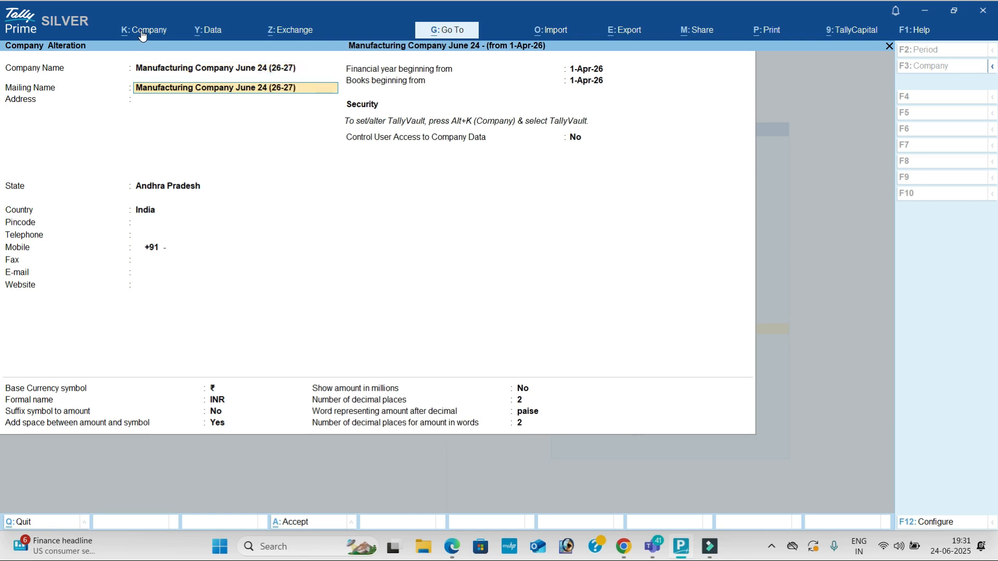
{"action": "key", "text": "ctrl+a"}
{"action": "key", "text": "Escape"}
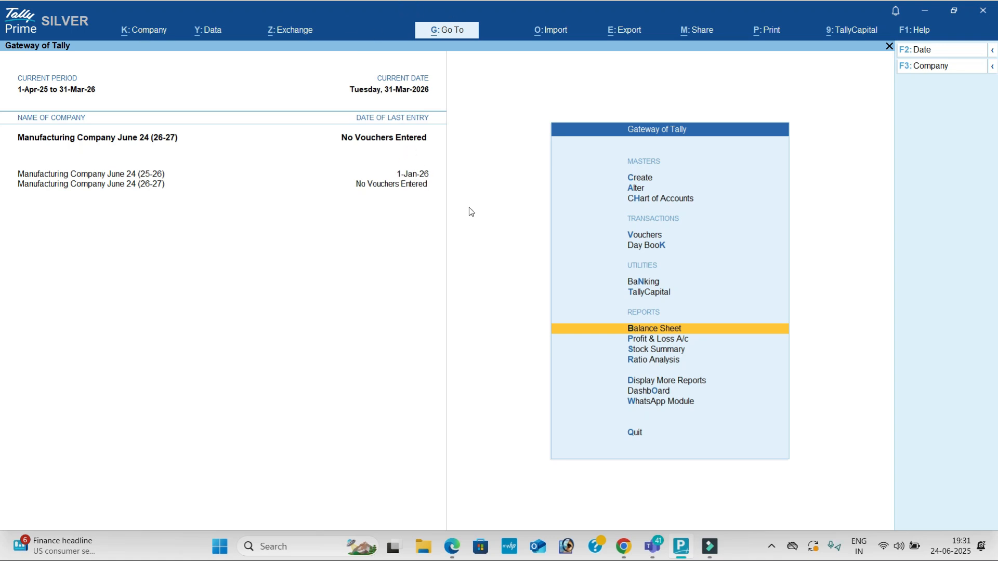
Step: Open the list of ledgers in the chart of accounts for Manufacturing Company June 24 (26-27)
{"action": "key", "text": "Up"}
{"action": "key", "text": "Up"}
{"action": "key", "text": "Up"}
{"action": "key", "text": "Up"}
{"action": "key", "text": "Up"}
{"action": "key", "text": "Up"}
{"action": "key", "text": "Up"}
{"action": "key", "text": "Down"}
{"action": "key", "text": "Down"}
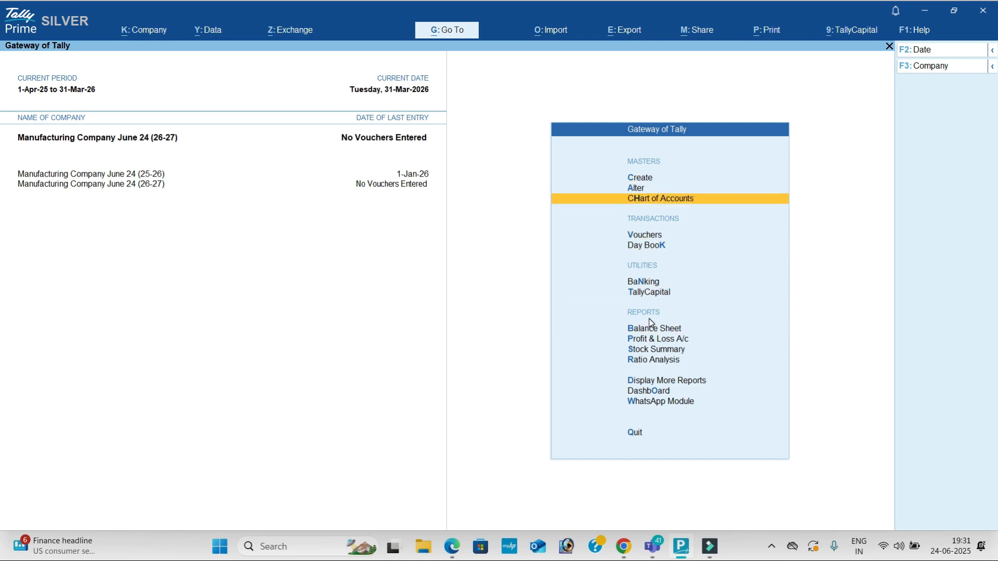
{"action": "key", "text": "Return"}
{"action": "key", "text": "Down"}
{"action": "key", "text": "Up"}
{"action": "key", "text": "Return"}
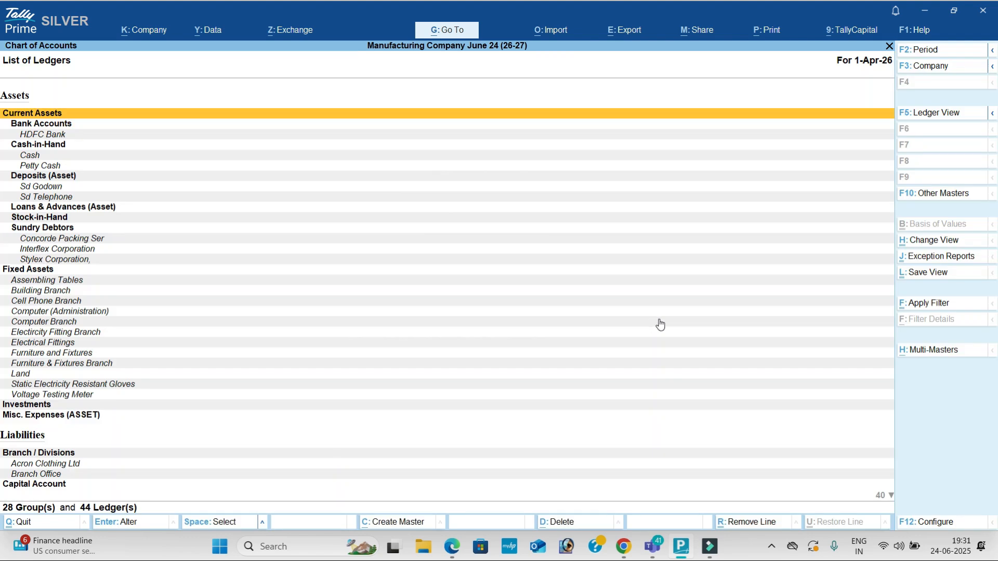
Step: Zero the opening balances of all ledgers through Multi Alter for All Items and accept the alteration
{"action": "left_click", "coordinate": [934, 351]}
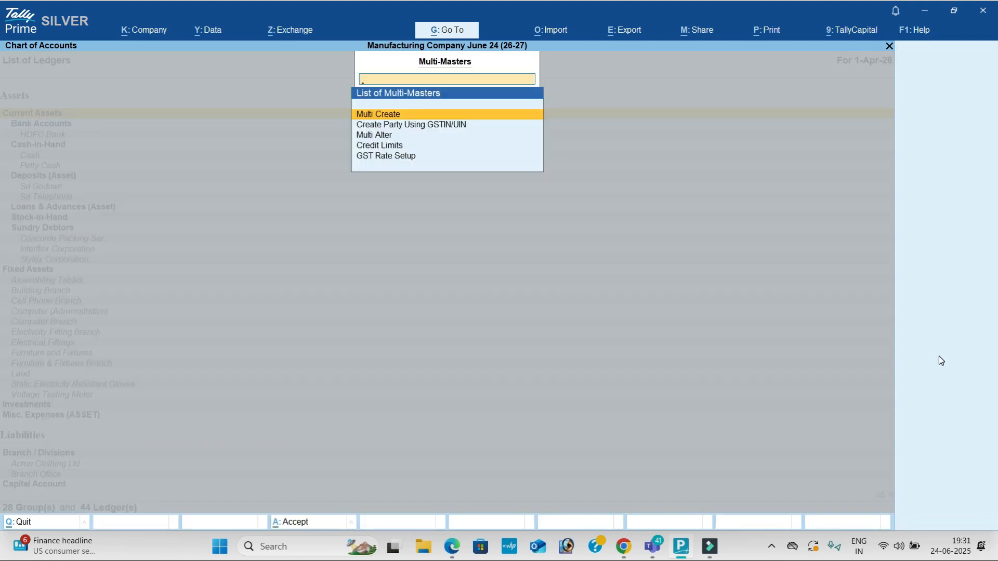
{"action": "key", "text": "Down"}
{"action": "key", "text": "Down"}
{"action": "key", "text": "Return"}
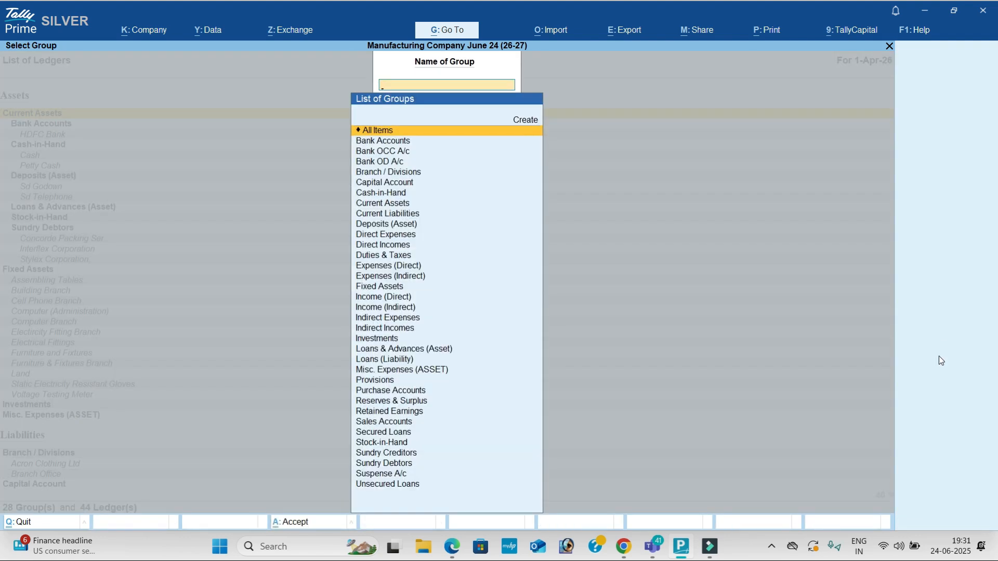
{"action": "key", "text": "Return"}
{"action": "left_click", "coordinate": [924, 265]}
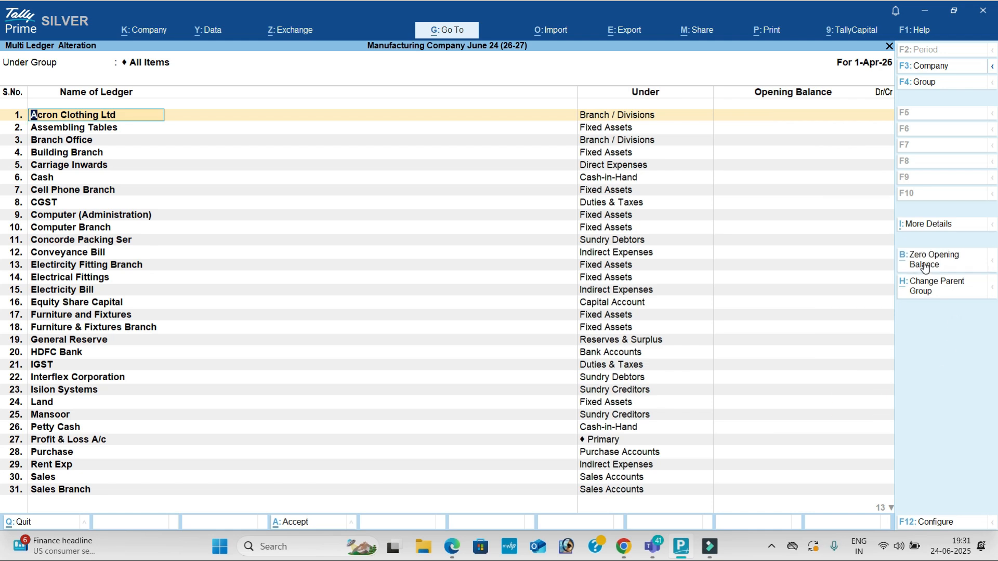
{"action": "key", "text": "ctrl+a"}
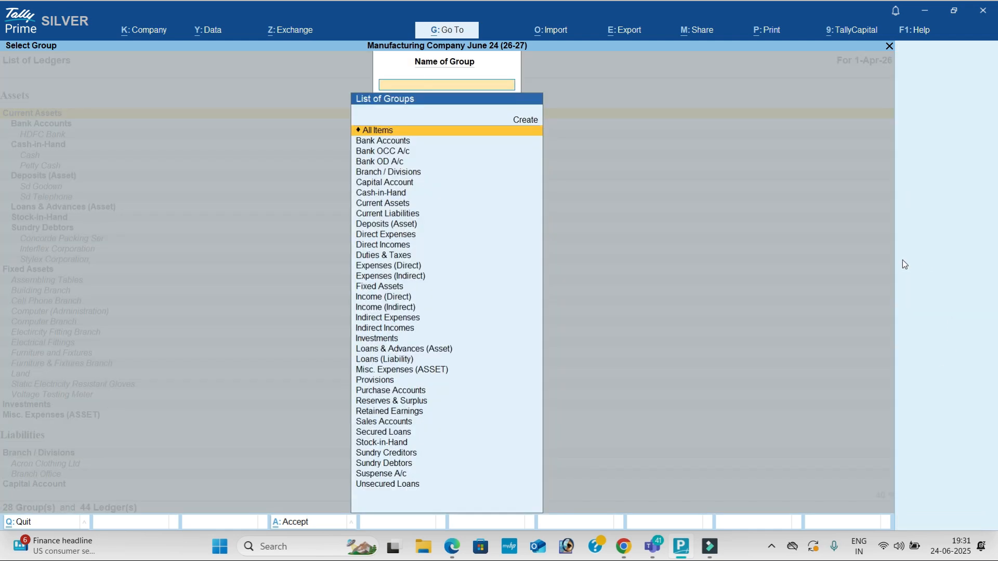
Step: Leave the ledger masters and open the stock item list under Inventory Masters in the chart of accounts
{"action": "key", "text": "Escape"}
{"action": "key", "text": "Escape"}
{"action": "key", "text": "Down"}
{"action": "key", "text": "Down"}
{"action": "key", "text": "Down"}
{"action": "key", "text": "Down"}
{"action": "key", "text": "Down"}
{"action": "key", "text": "Down"}
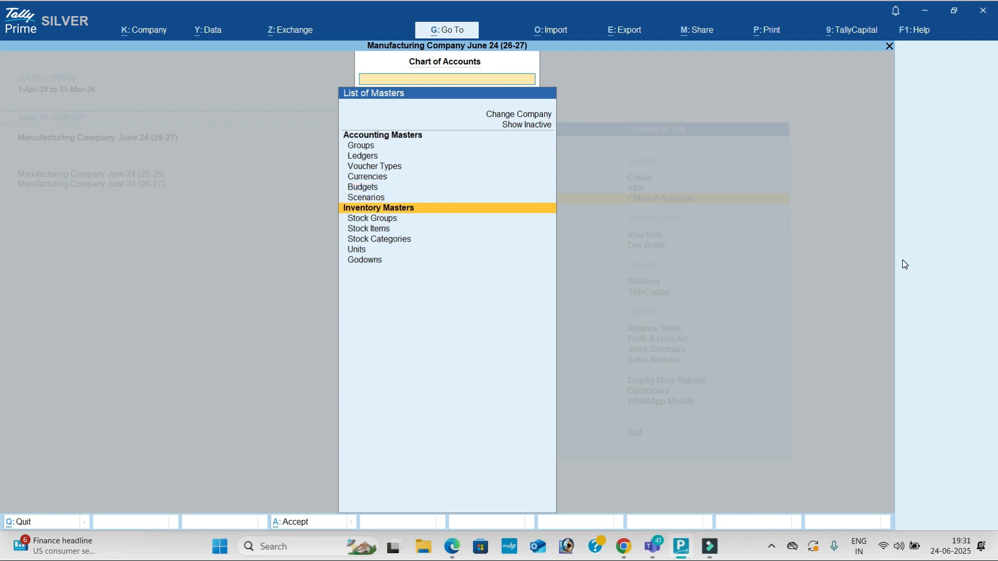
{"action": "key", "text": "Return"}
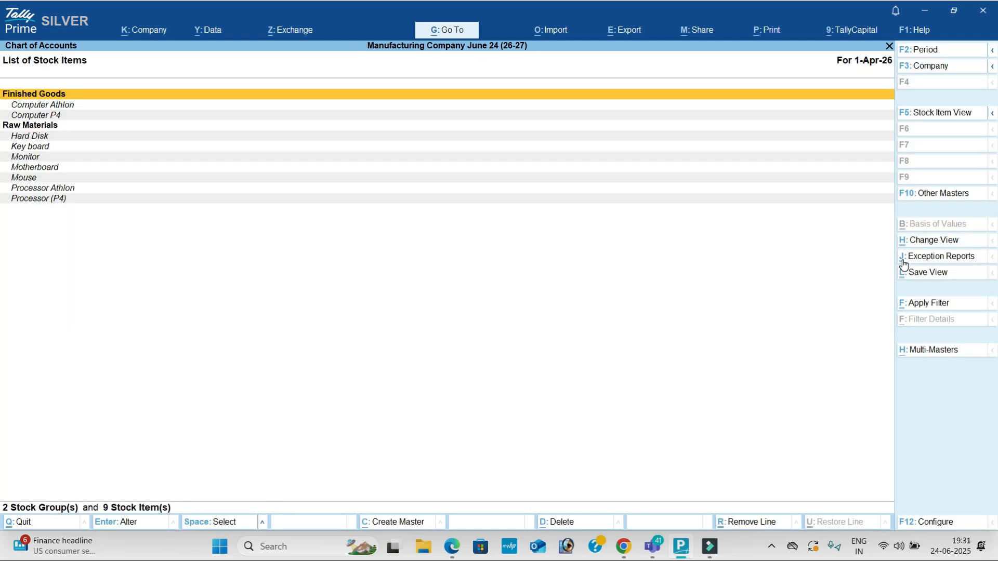
{"action": "key", "text": "Escape"}
{"action": "key", "text": "Return"}
Step: Try to zero the opening balances of all stock items through Multi Alter and return to the Gateway of Tally
{"action": "left_click", "coordinate": [936, 351]}
{"action": "key", "text": "Down"}
{"action": "key", "text": "Return"}
{"action": "key", "text": "Return"}
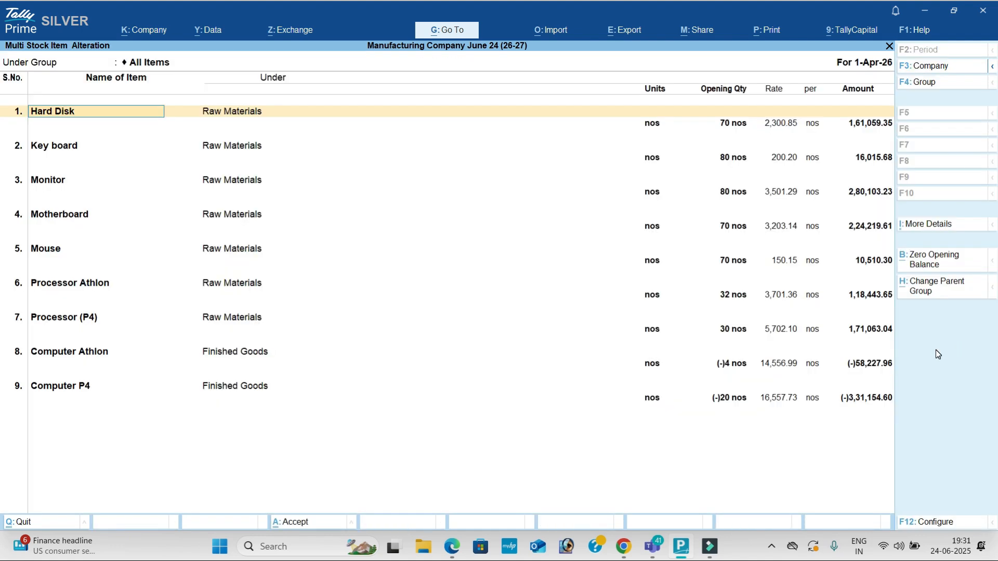
{"action": "left_click", "coordinate": [933, 259]}
{"action": "key", "text": "Escape"}
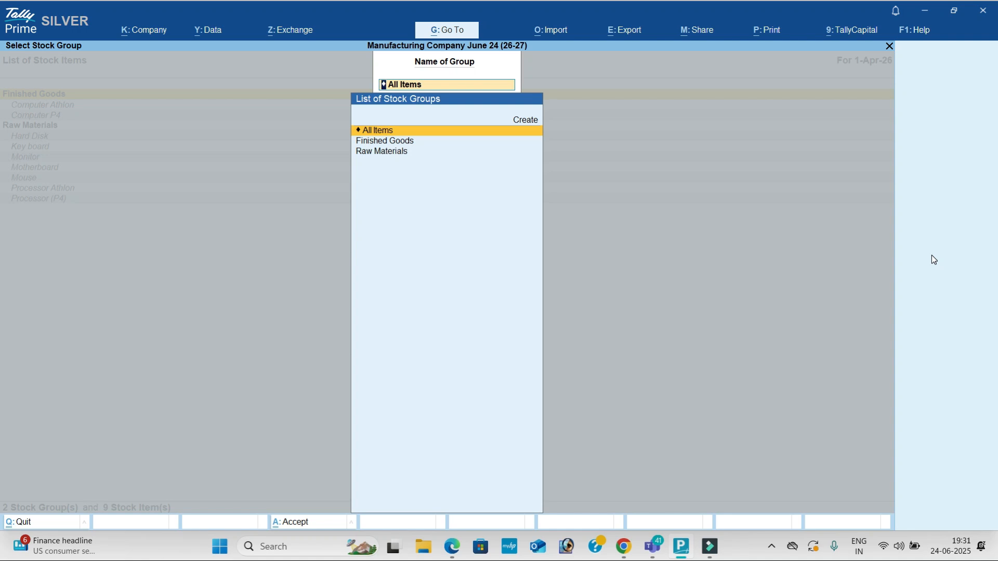
{"action": "key", "text": "Escape"}
{"action": "key", "text": "Escape"}
{"action": "key", "text": "Escape"}
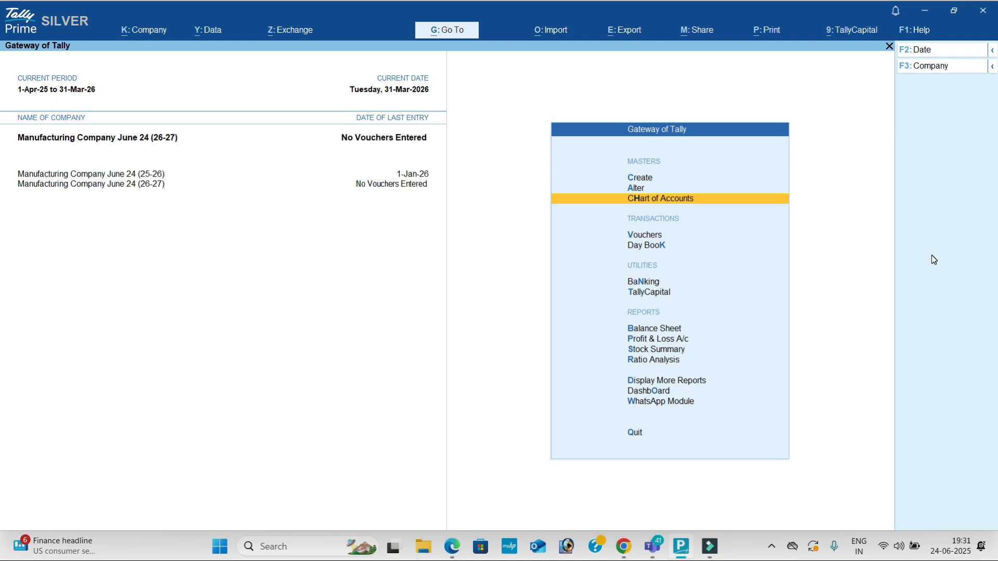
Step: Switch to Microsoft Teams and leave the running group meeting
{"action": "key", "text": "alt+Tab"}
{"action": "key", "text": "alt+Tab"}
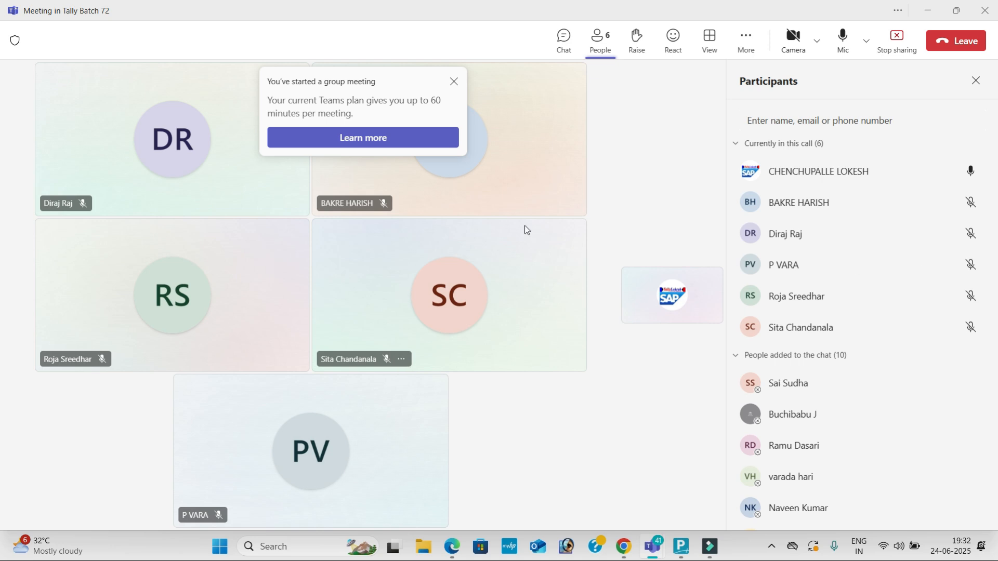
{"action": "left_click", "coordinate": [967, 43]}
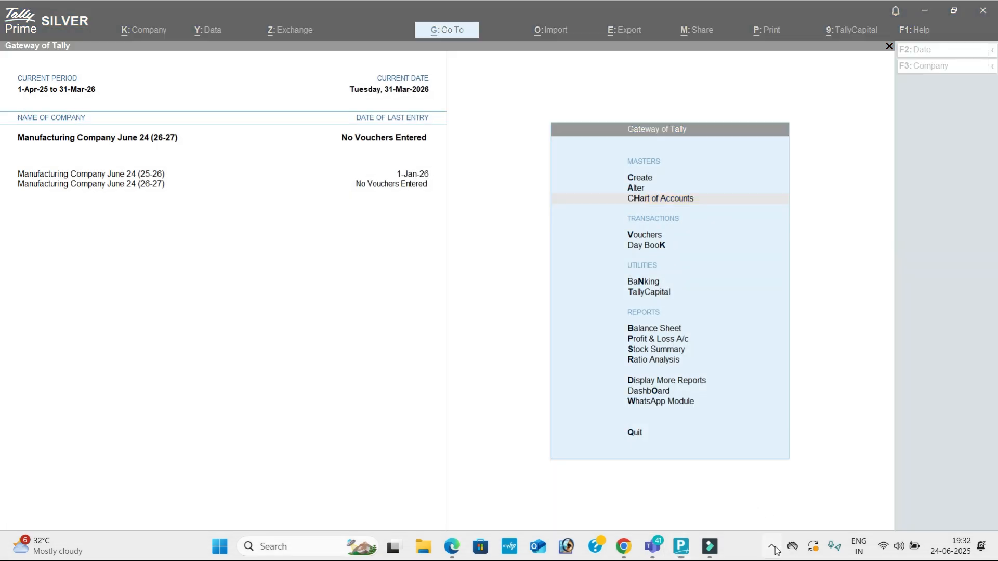
{"action": "left_click", "coordinate": [774, 548]}
{"action": "left_click", "coordinate": [825, 481]}
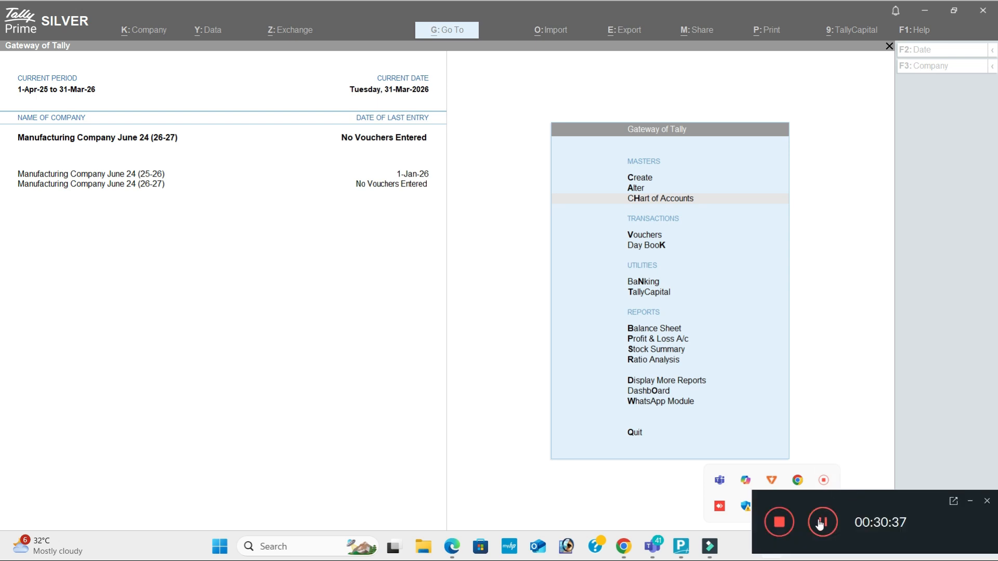